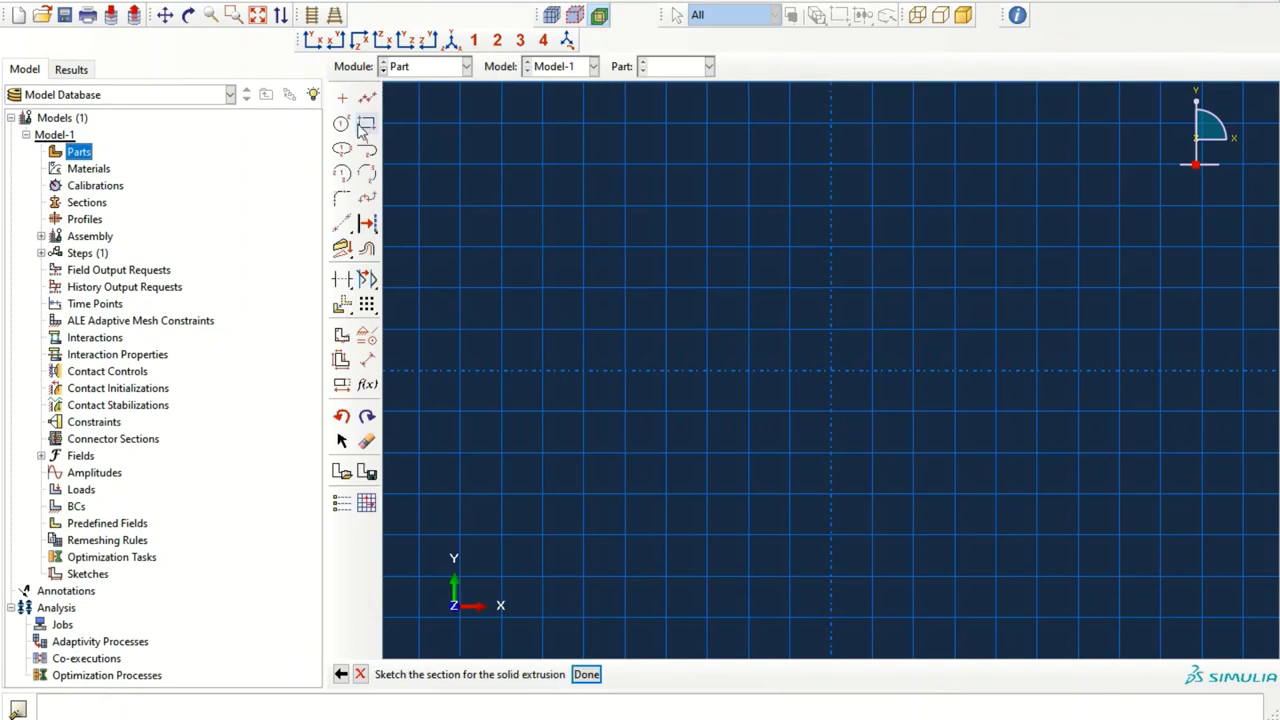
- Sketch a circle centred on the origin as the section of the solid column
{"action": "left_click", "coordinate": [342, 123]}
{"action": "left_click", "coordinate": [832, 371]}
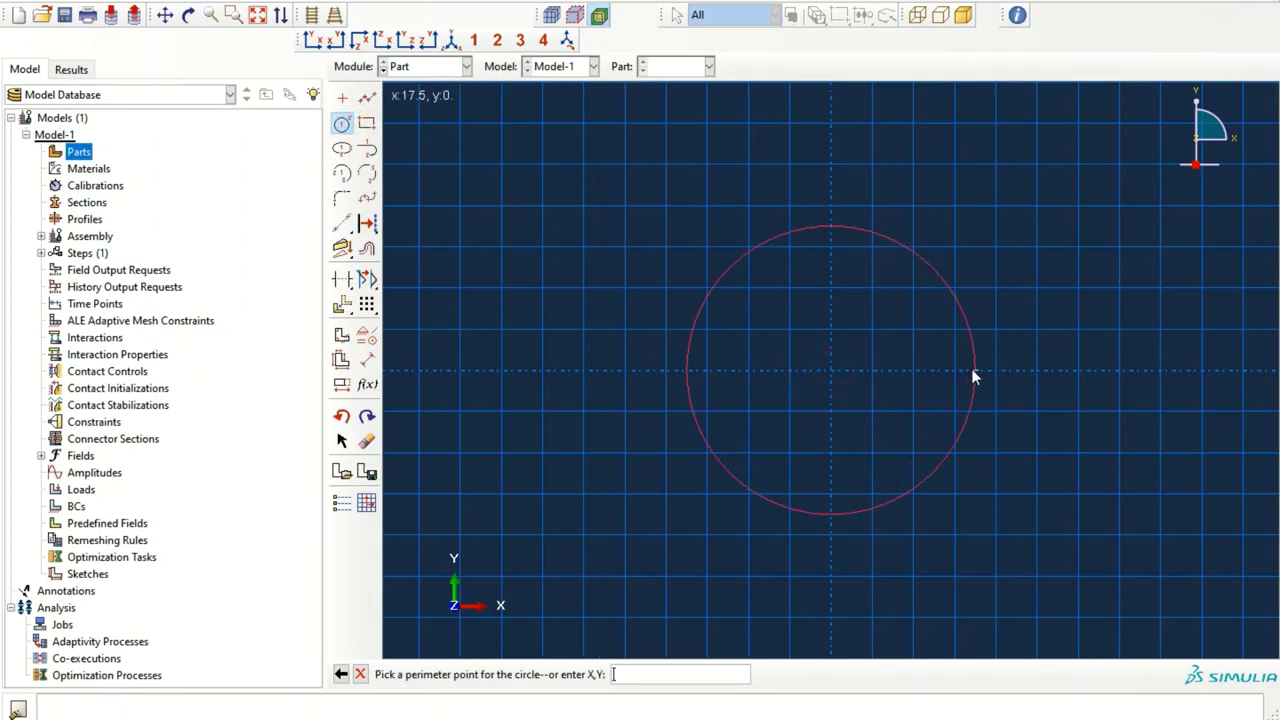
{"action": "key", "text": "Escape"}
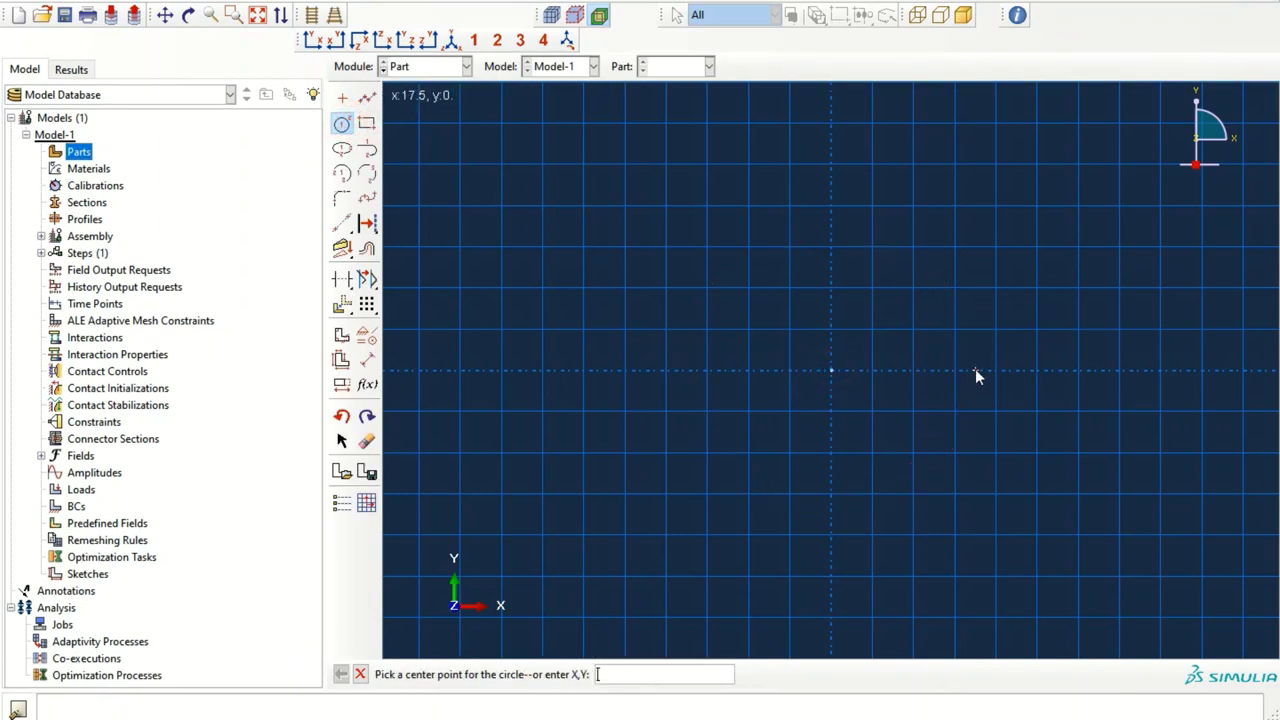
{"action": "left_click", "coordinate": [359, 674]}
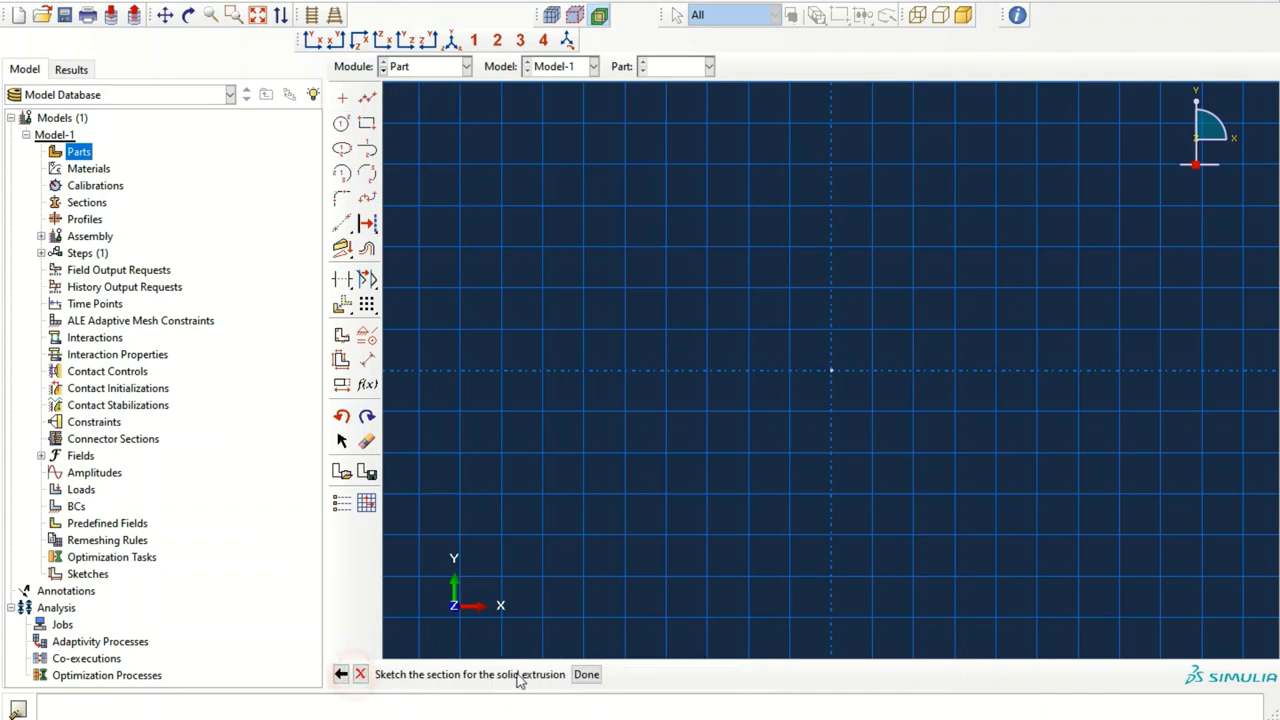
- Finish the section sketch and extrude the column to a depth of 1000
{"action": "left_click", "coordinate": [586, 674]}
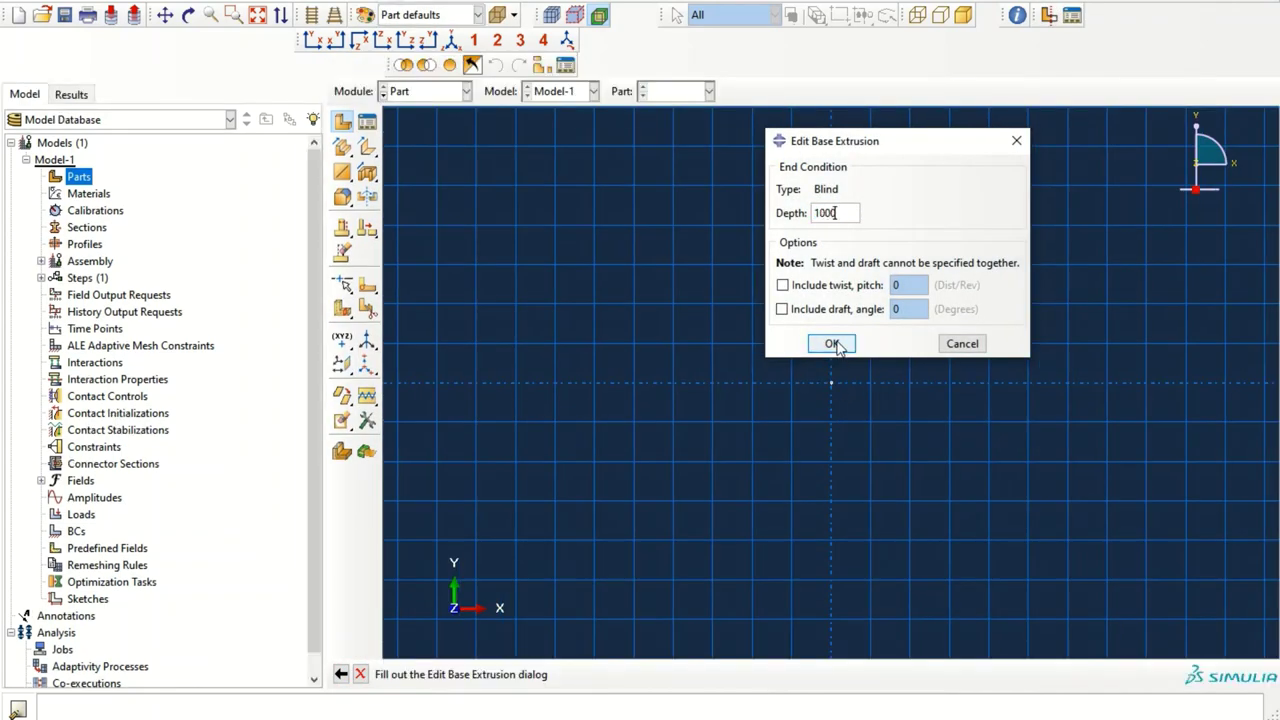
{"action": "left_click", "coordinate": [834, 344]}
{"action": "left_click_drag", "start_coordinate": [768, 420], "coordinate": [656, 400], "text": "ctrl+alt"}
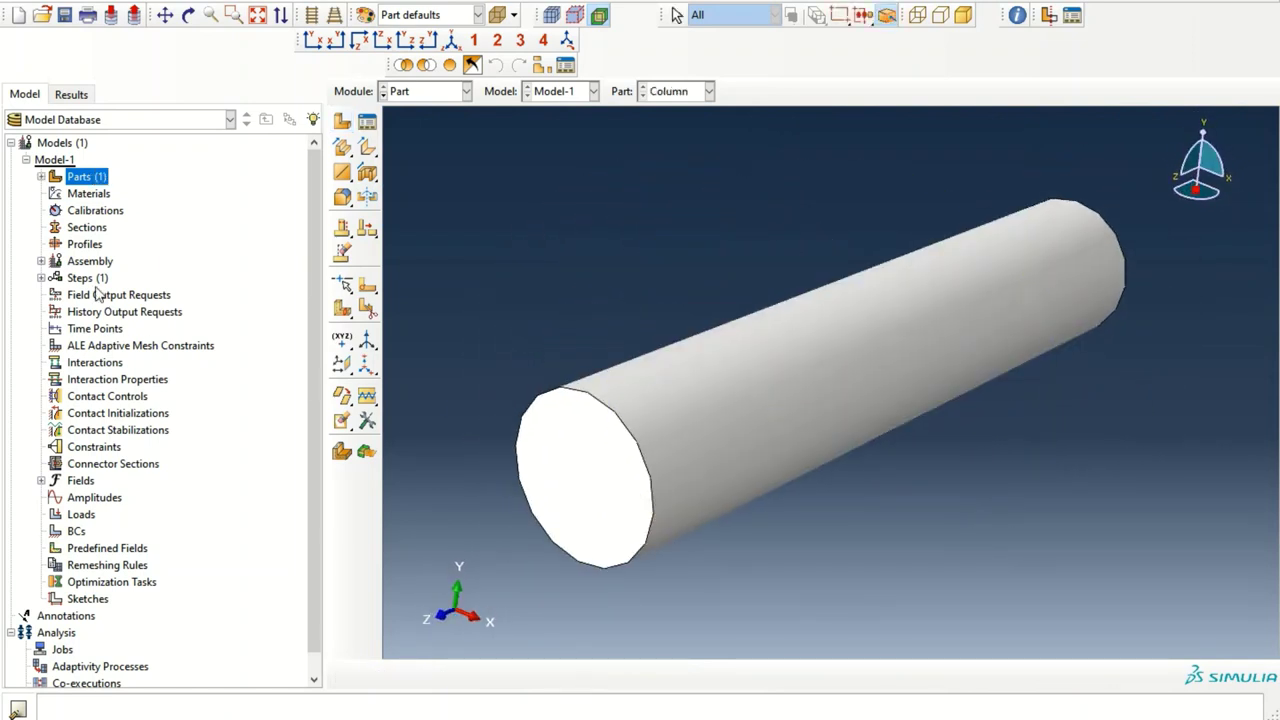
- Create a 3D deformable planar wire part named Hoop, keeping the approximate size of 200
{"action": "left_click", "coordinate": [41, 176]}
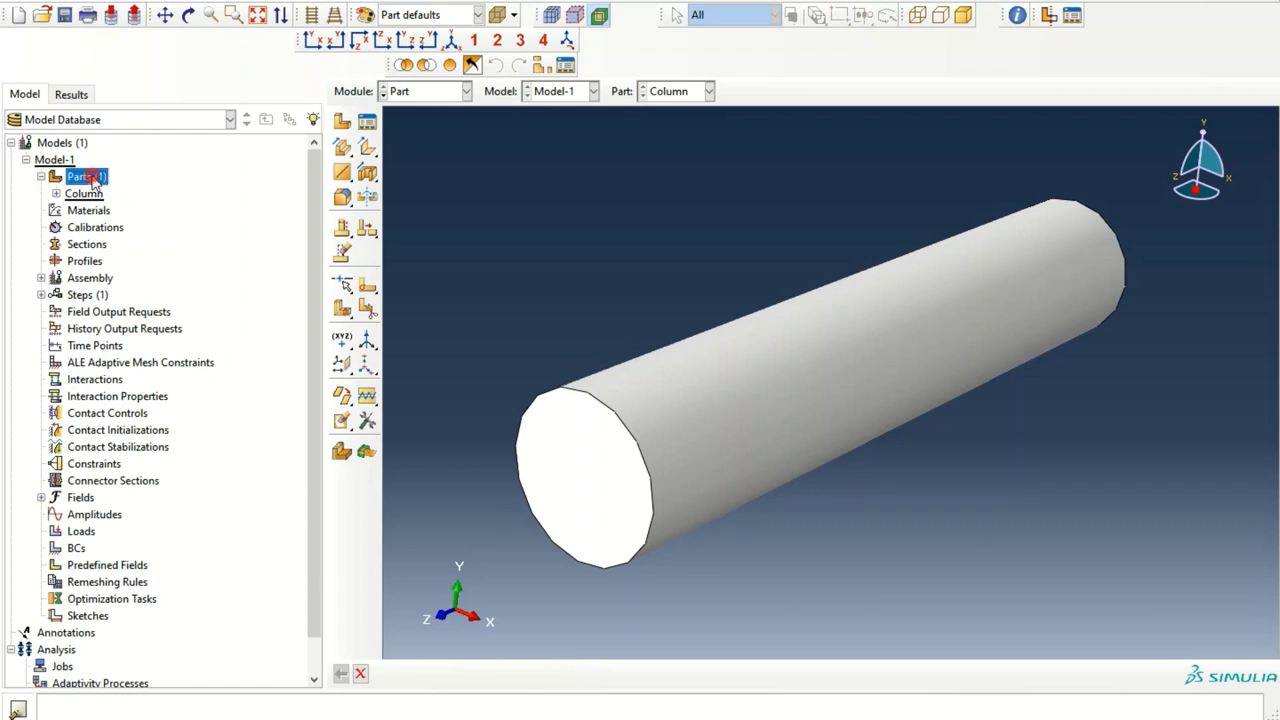
{"action": "double_click", "coordinate": [86, 176]}
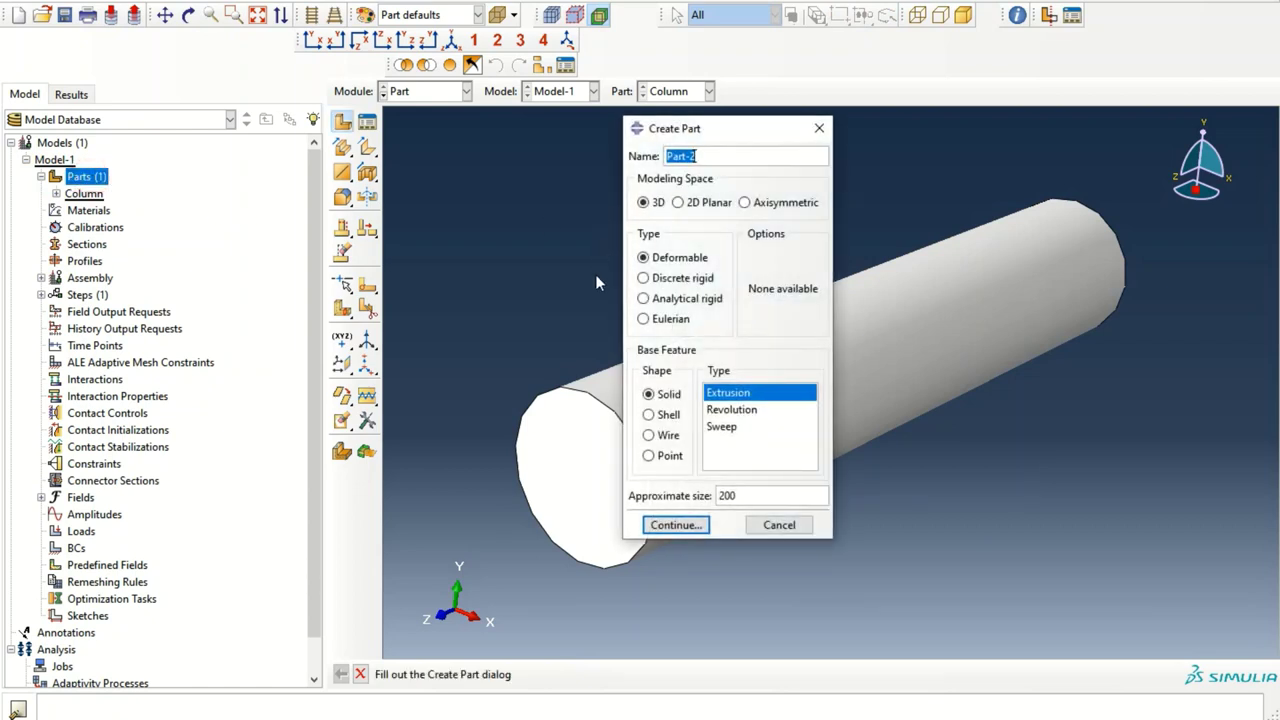
{"action": "left_click", "coordinate": [659, 437]}
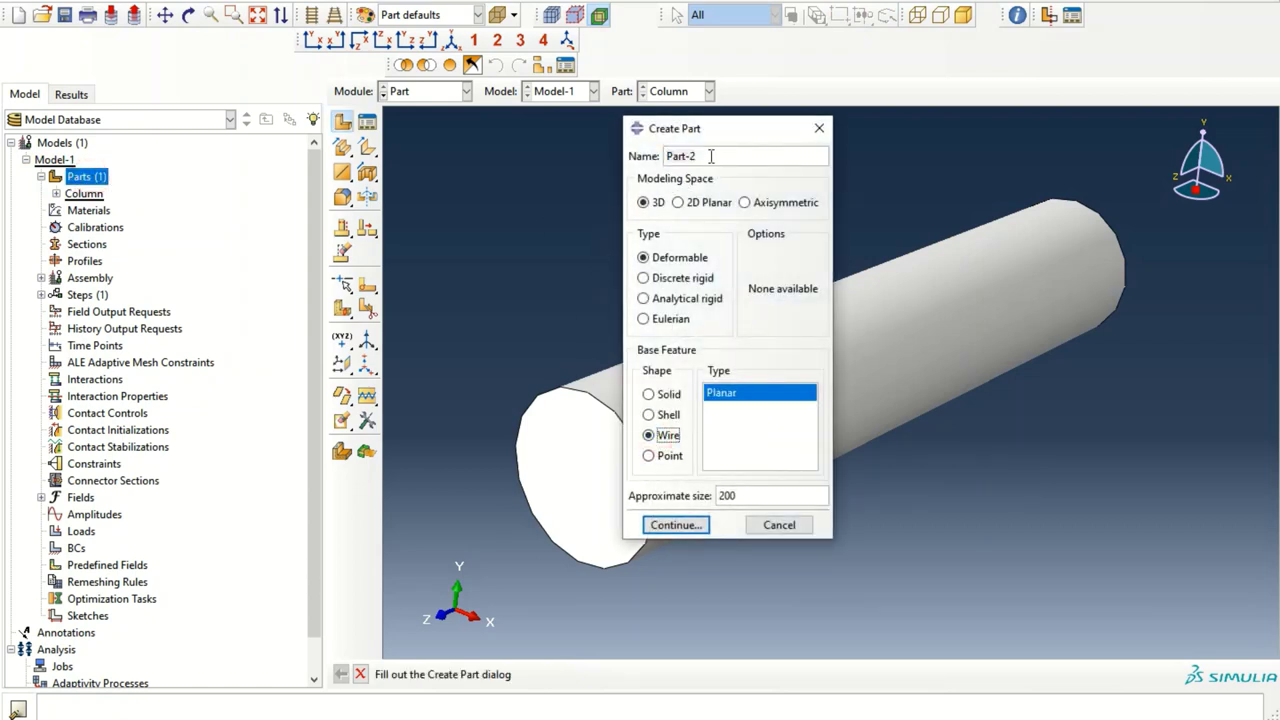
{"action": "left_click_drag", "start_coordinate": [712, 156], "coordinate": [629, 163]}
{"action": "type", "text": "Hoop"}
{"action": "key", "text": "Return"}
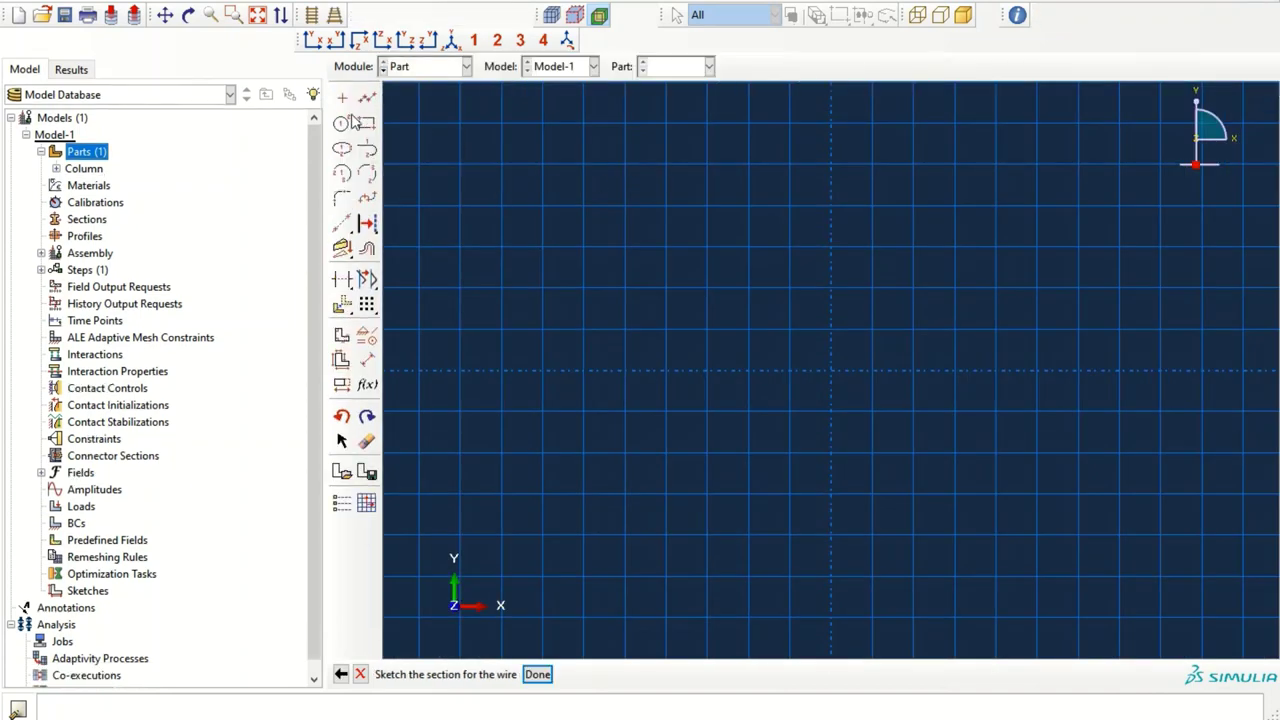
- Sketch a circle centred on the origin as the hoop's wire and finish the part
{"action": "left_click", "coordinate": [341, 123]}
{"action": "left_click", "coordinate": [831, 371]}
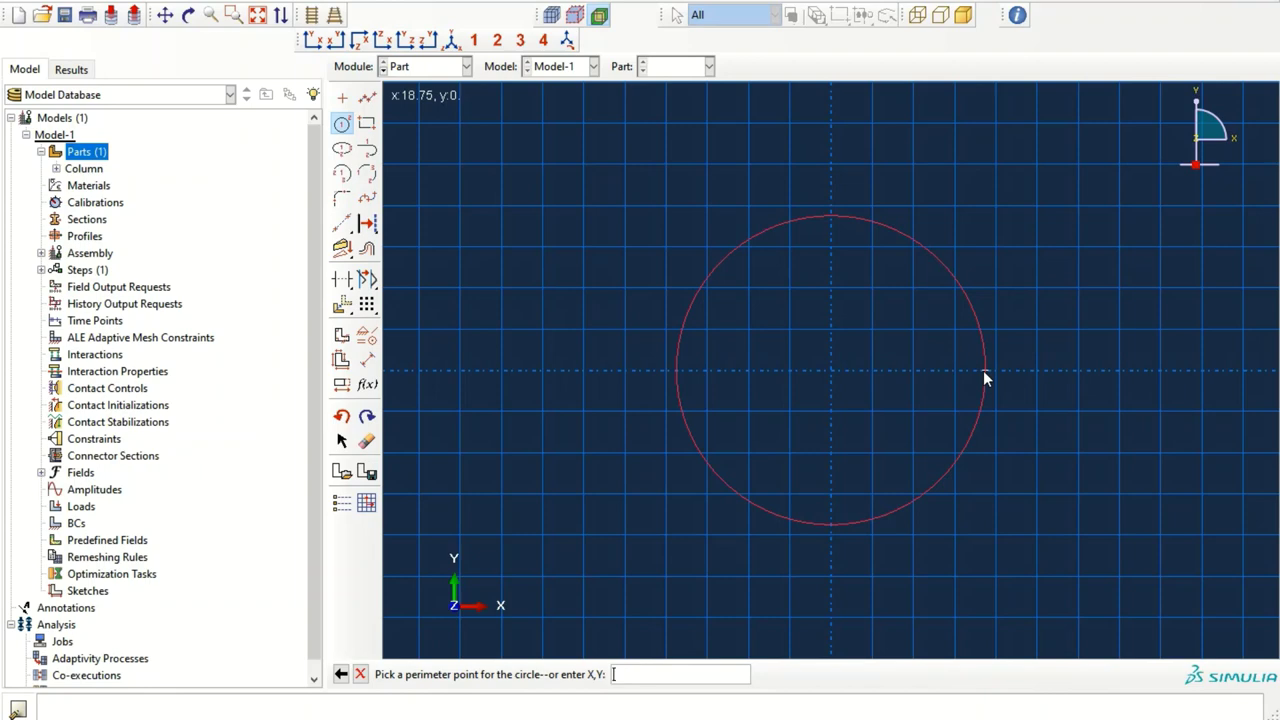
{"action": "left_click", "coordinate": [983, 370]}
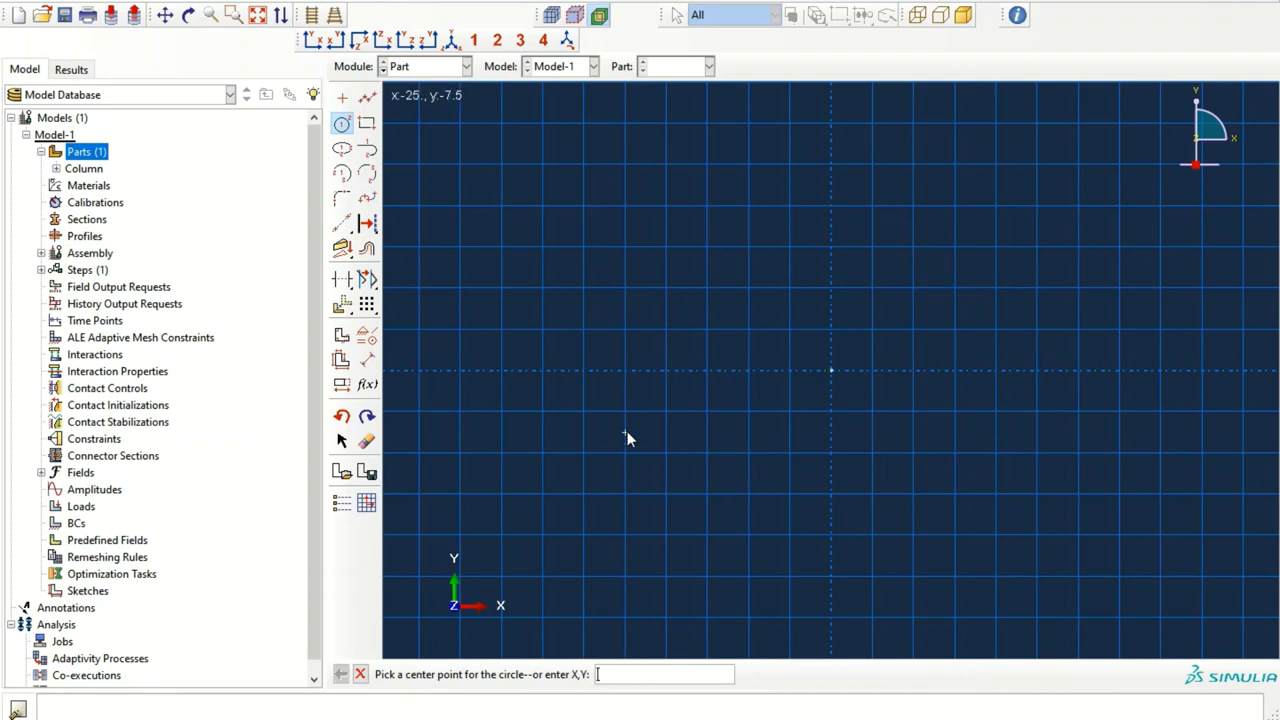
{"action": "left_click", "coordinate": [360, 674]}
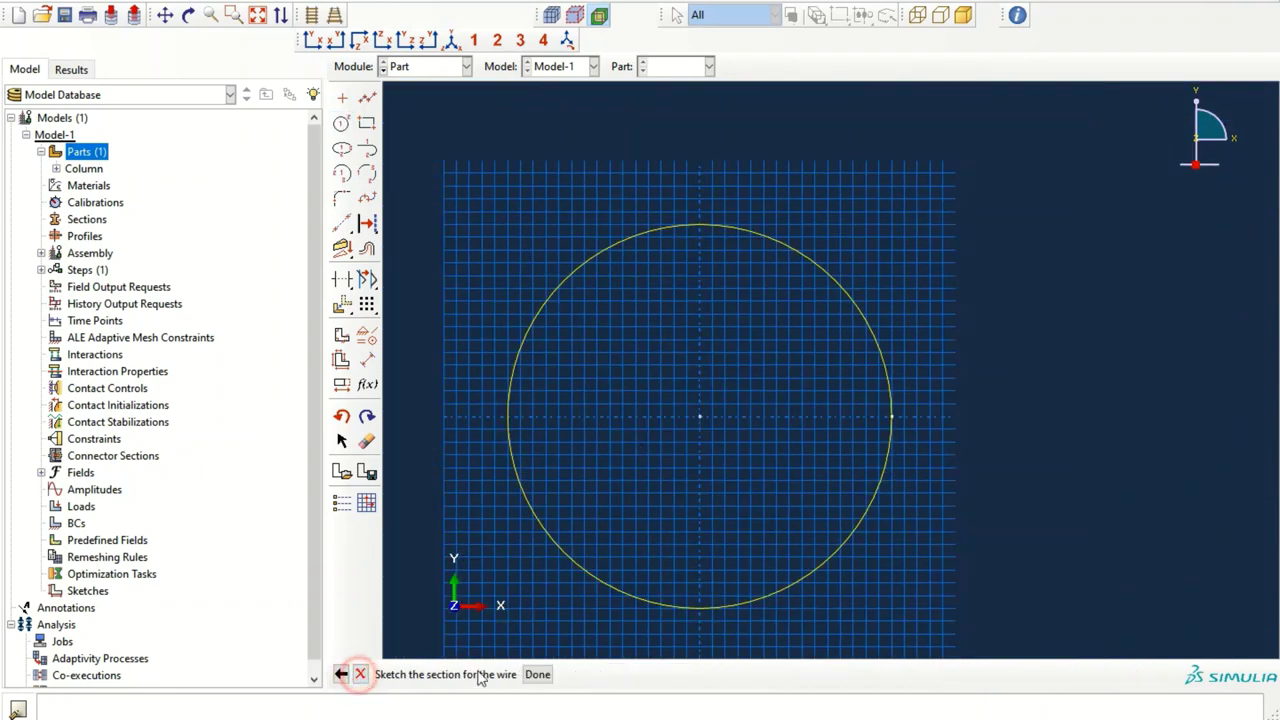
{"action": "left_click", "coordinate": [538, 674]}
{"action": "mouse_move", "coordinate": [709, 401]}
{"action": "left_mouse_down", "text": "ctrl+alt"}
{"action": "mouse_move", "coordinate": [789, 380]}
{"action": "mouse_move", "coordinate": [864, 475]}
{"action": "mouse_move", "coordinate": [851, 557]}
{"action": "mouse_move", "coordinate": [640, 269]}
{"action": "mouse_move", "coordinate": [679, 290]}
{"action": "left_mouse_up", "text": "ctrl+alt"}
{"action": "left_click_drag", "start_coordinate": [712, 331], "coordinate": [742, 377], "text": "ctrl+alt"}
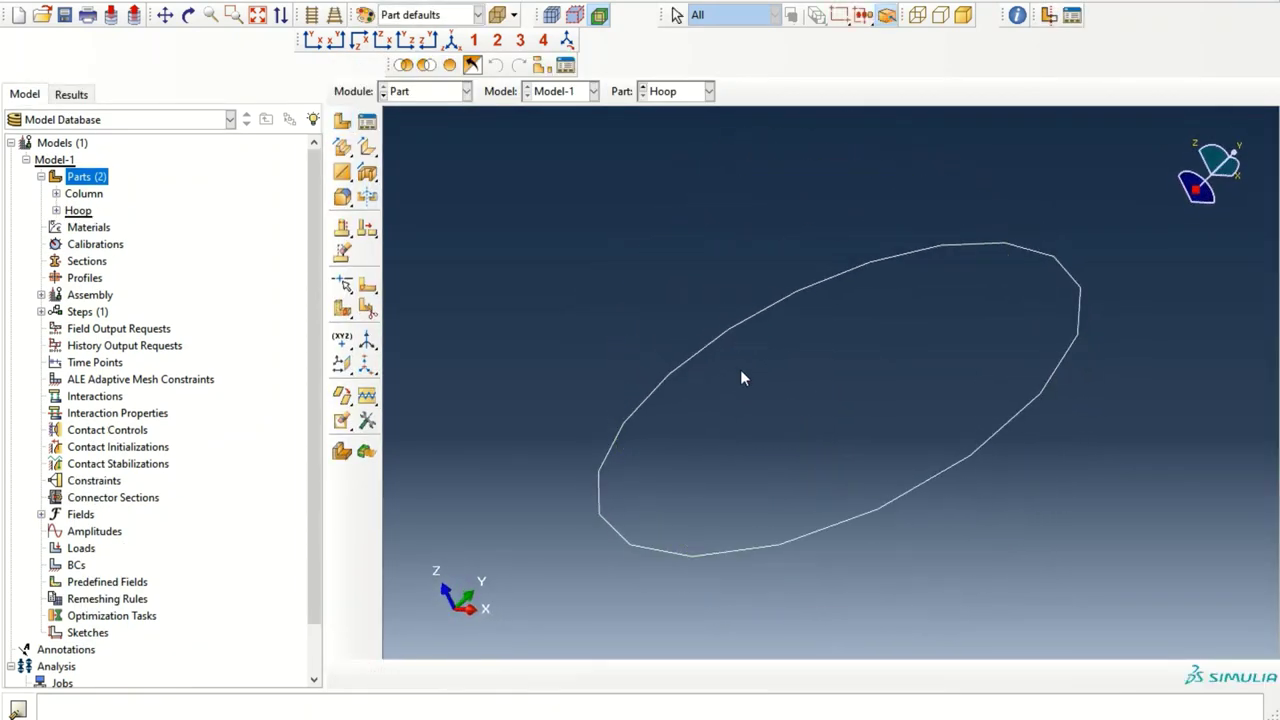
- Create a 3D deformable planar wire part named Rebar with an approximate size of 200
{"action": "double_click", "coordinate": [86, 177]}
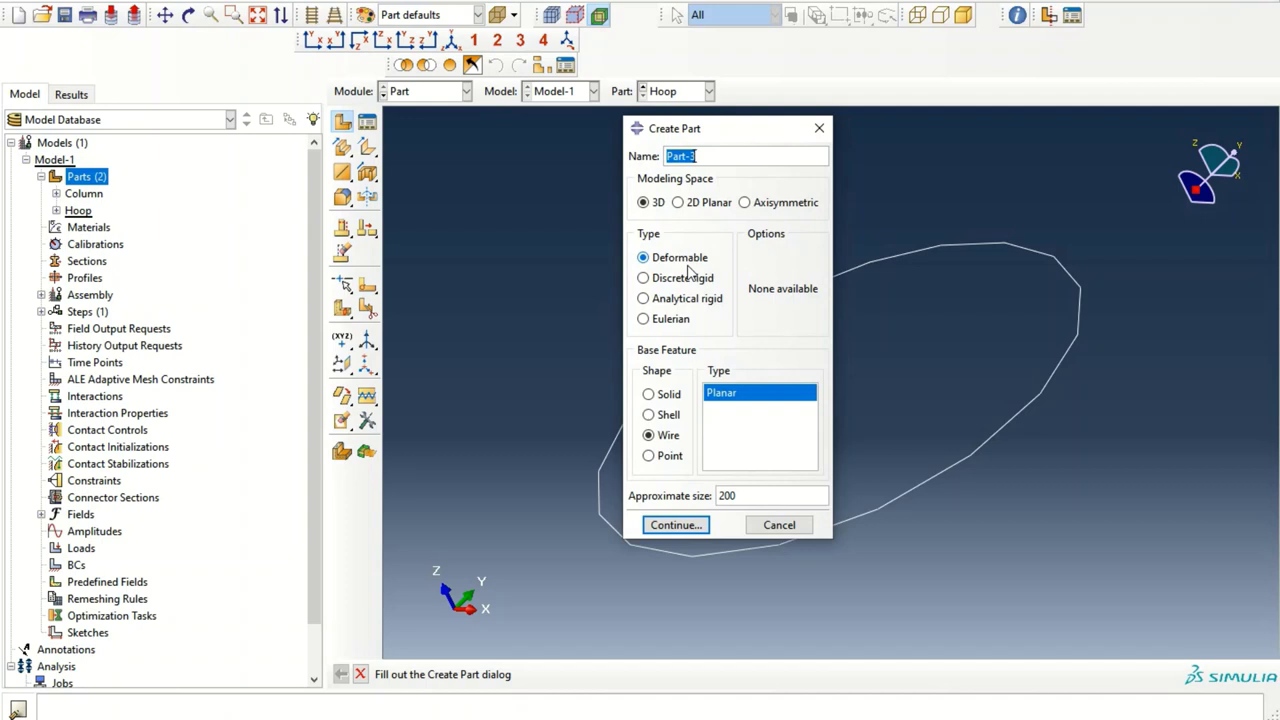
{"action": "type", "text": "Rebar"}
{"action": "left_click", "coordinate": [674, 525]}
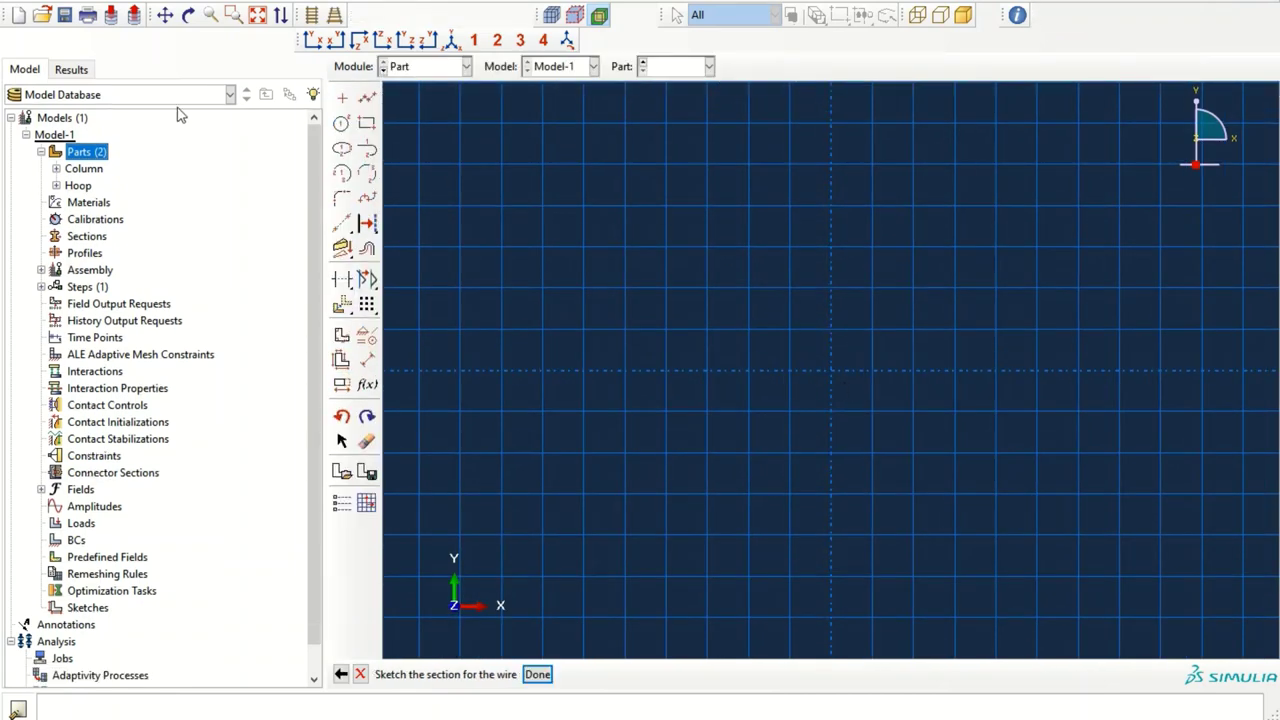
- Sketch a straight horizontal line starting at the origin along positive X as the rebar's wire and finish the part
{"action": "left_click", "coordinate": [367, 97]}
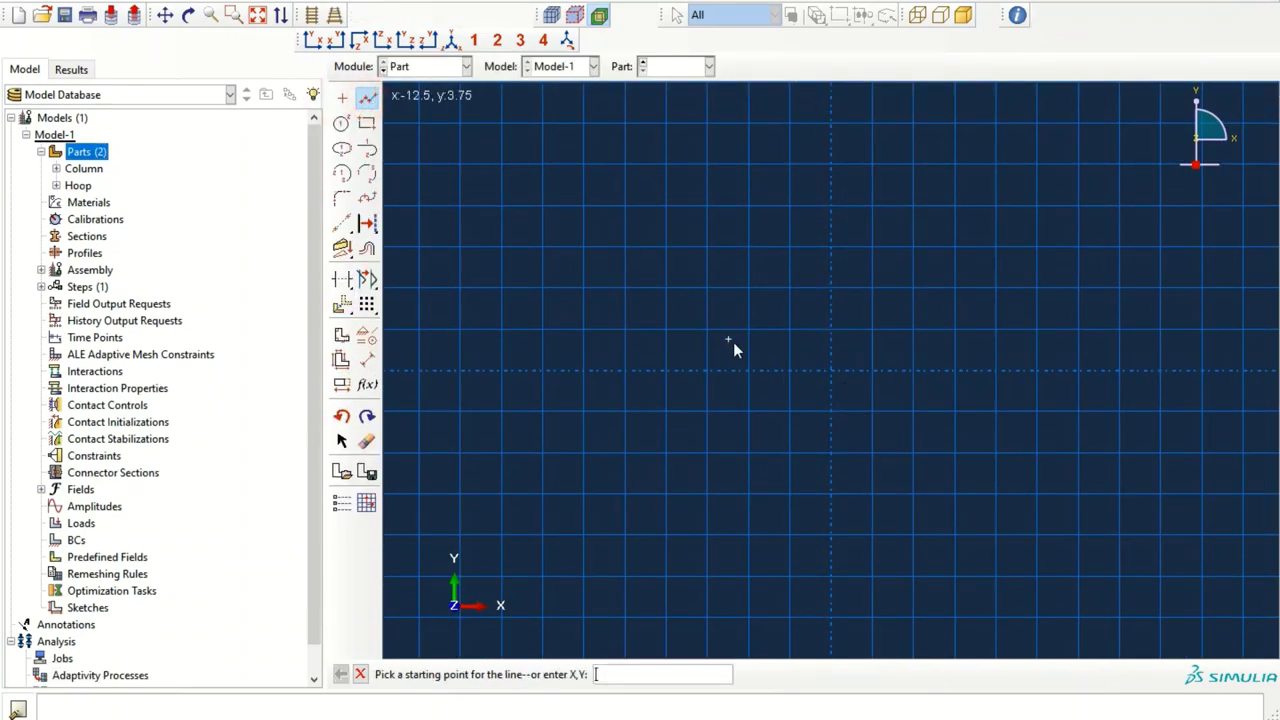
{"action": "left_click", "coordinate": [830, 370]}
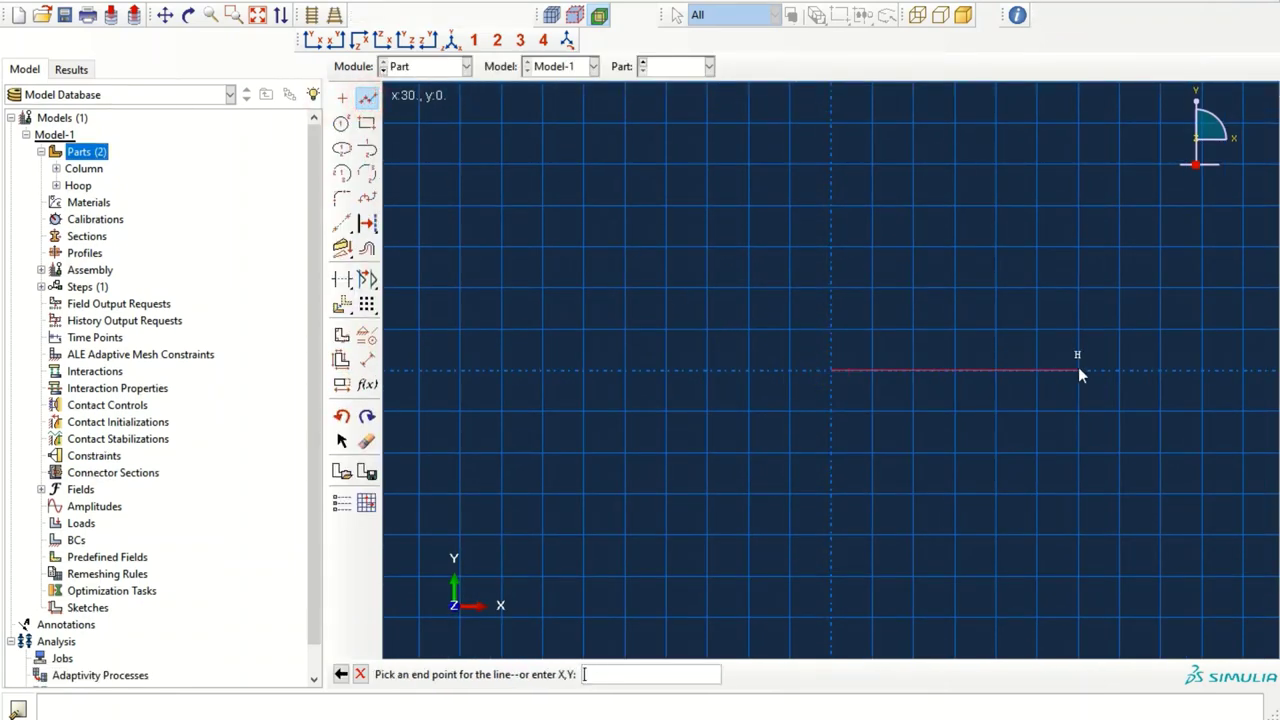
{"action": "key", "text": "Return"}
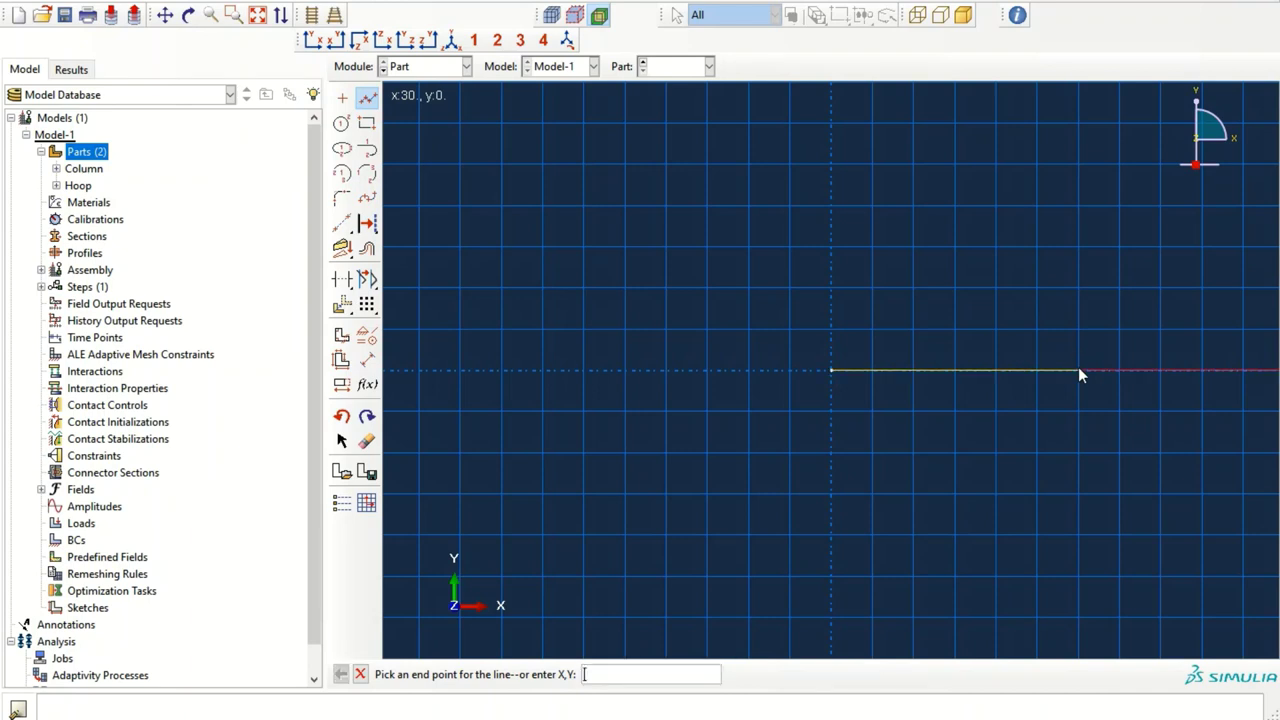
{"action": "left_click", "coordinate": [361, 674]}
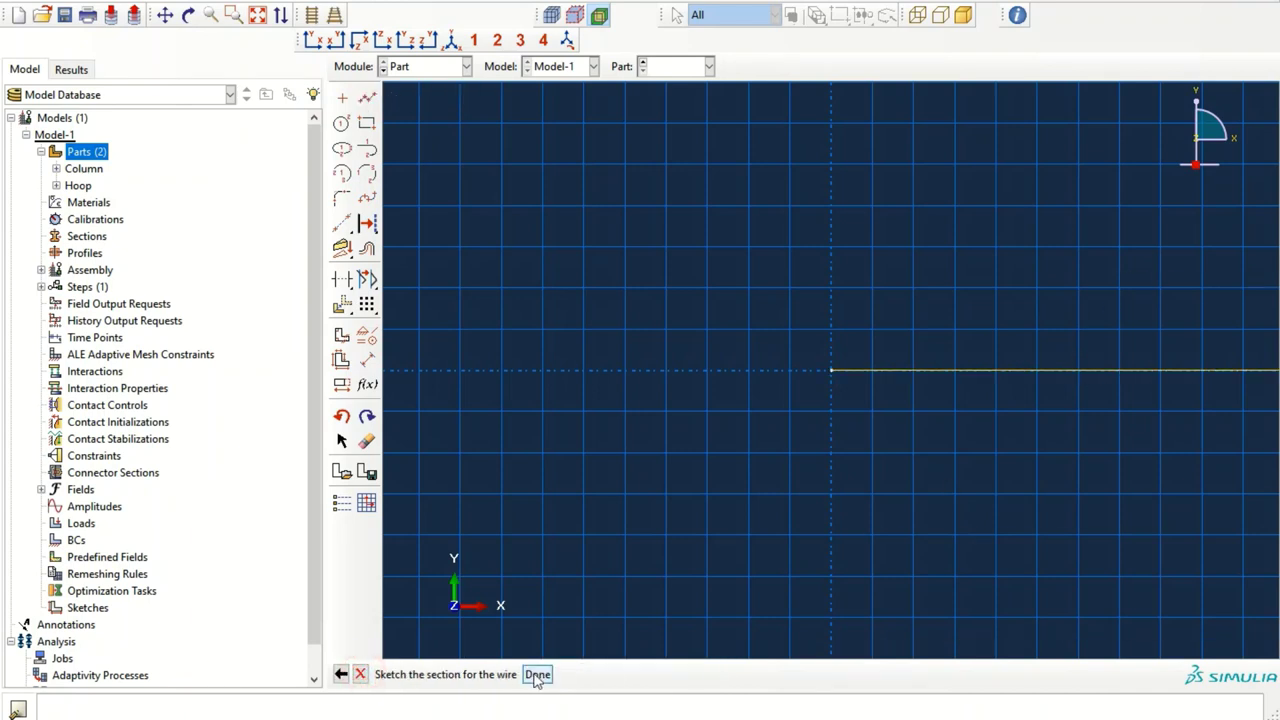
{"action": "left_click", "coordinate": [537, 674]}
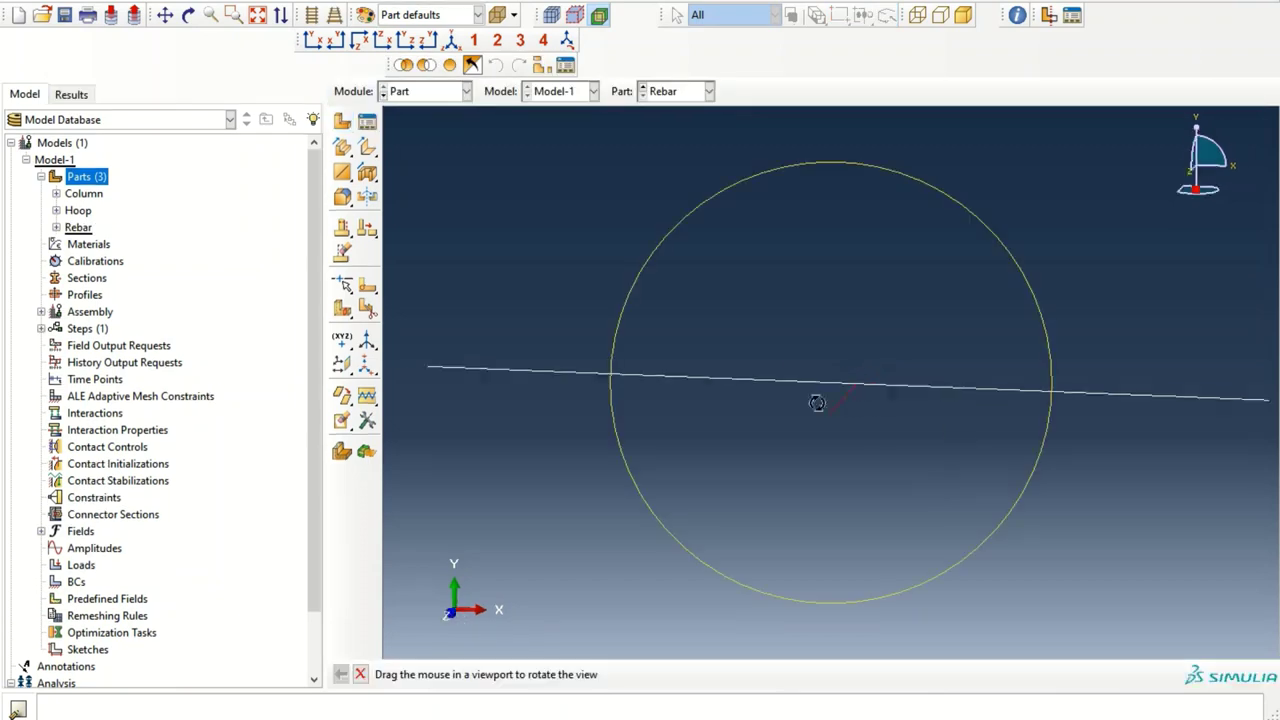
{"action": "mouse_move", "coordinate": [814, 400]}
{"action": "left_mouse_down", "text": "ctrl+alt"}
{"action": "mouse_move", "coordinate": [811, 486]}
{"action": "mouse_move", "coordinate": [980, 334]}
{"action": "mouse_move", "coordinate": [685, 451]}
{"action": "left_mouse_up", "text": "ctrl+alt"}
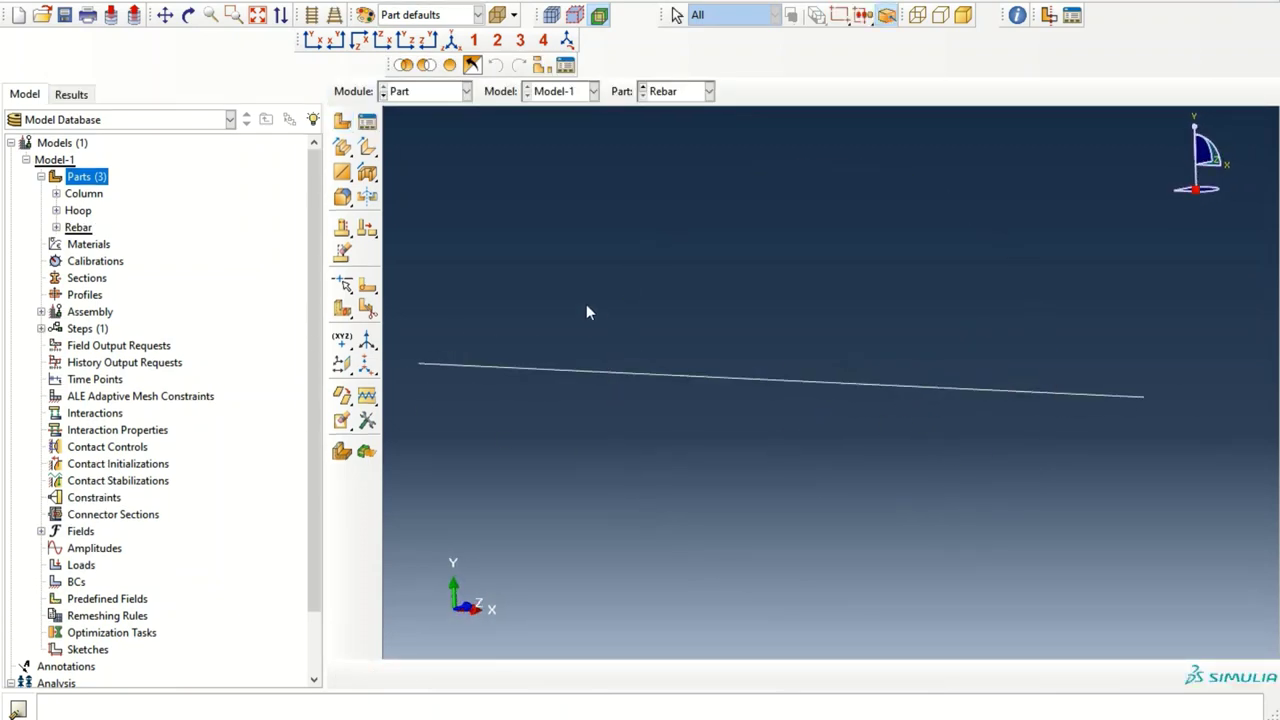
{"action": "left_click_drag", "start_coordinate": [543, 329], "coordinate": [785, 527], "text": "ctrl+alt"}
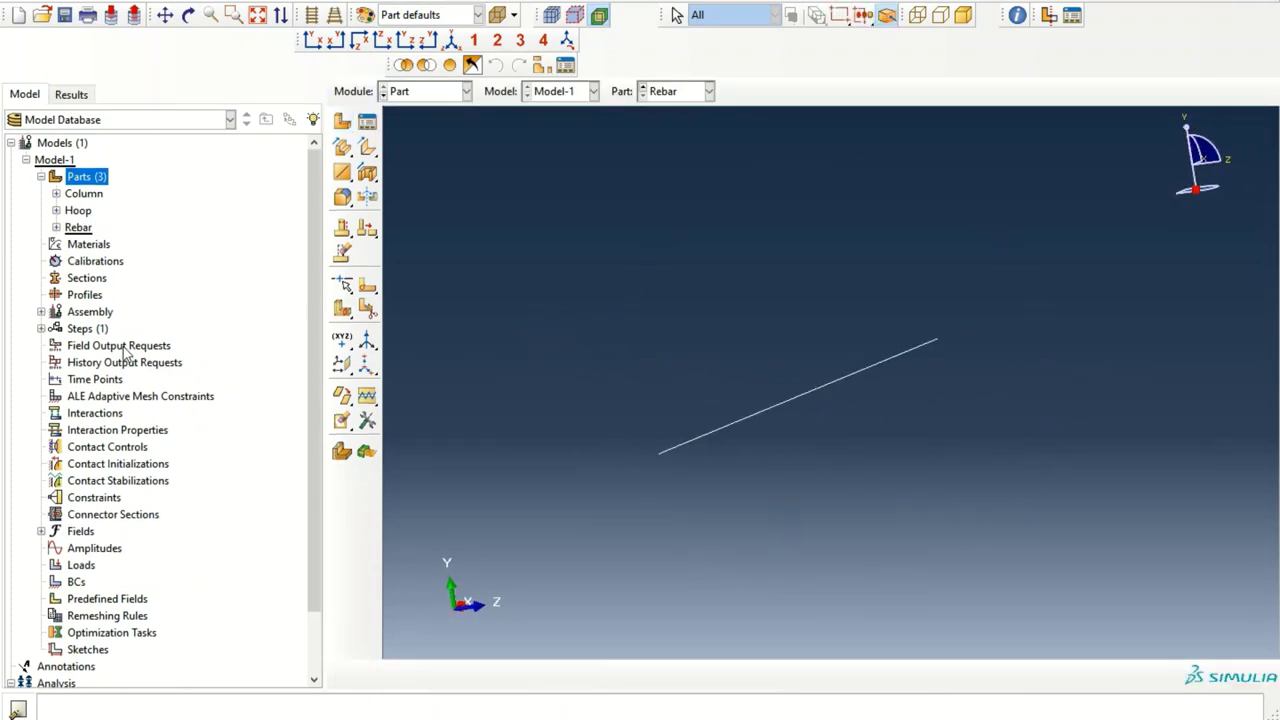
- Create a 3D deformable solid extrusion part named EndPlate with an approximate size of 200
{"action": "left_click", "coordinate": [99, 246]}
{"action": "double_click", "coordinate": [86, 176]}
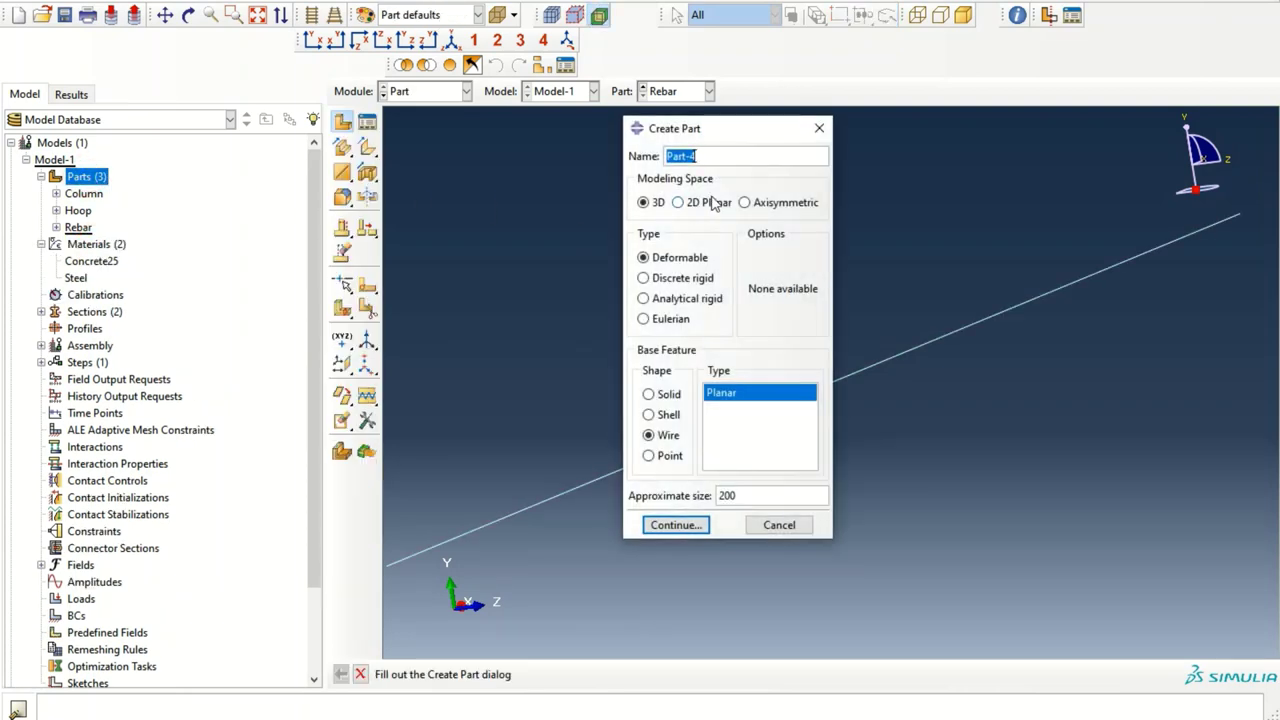
{"action": "type", "text": "EndPlate"}
{"action": "left_click", "coordinate": [648, 395]}
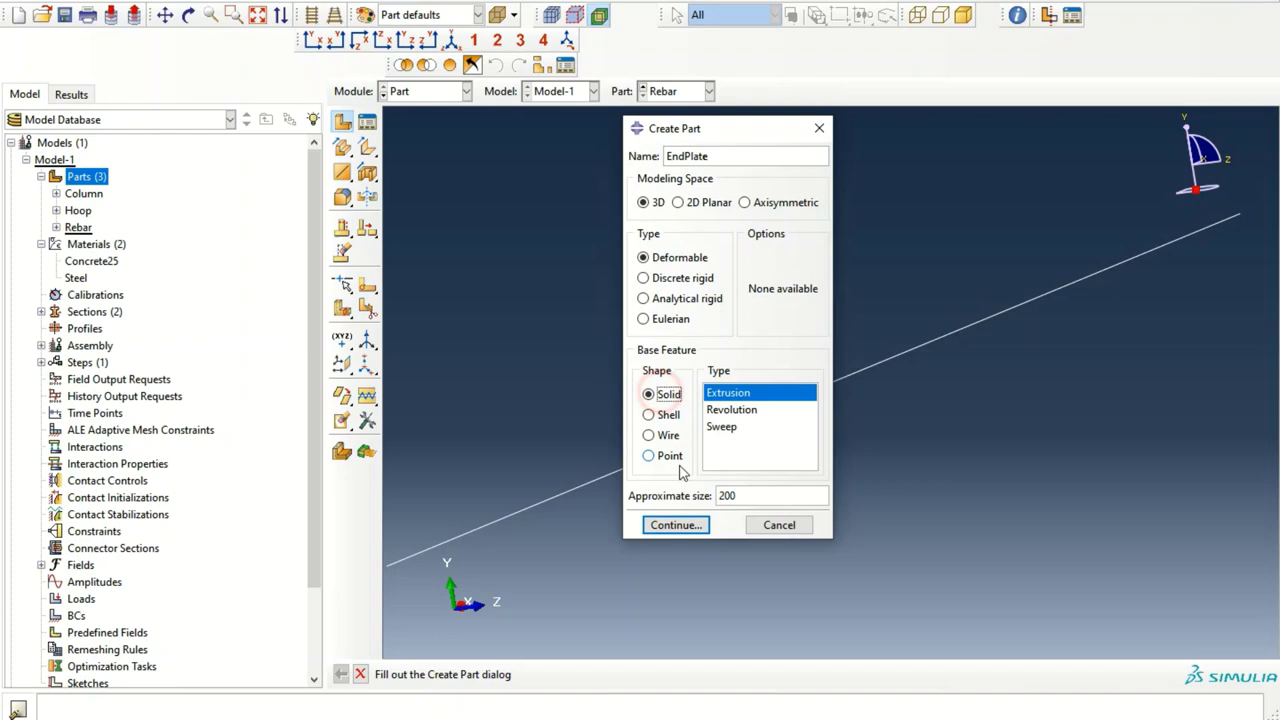
{"action": "left_click", "coordinate": [676, 525]}
- Sketch a circle of radius 100 centred on the origin as the end plate's section
{"action": "left_click", "coordinate": [341, 121]}
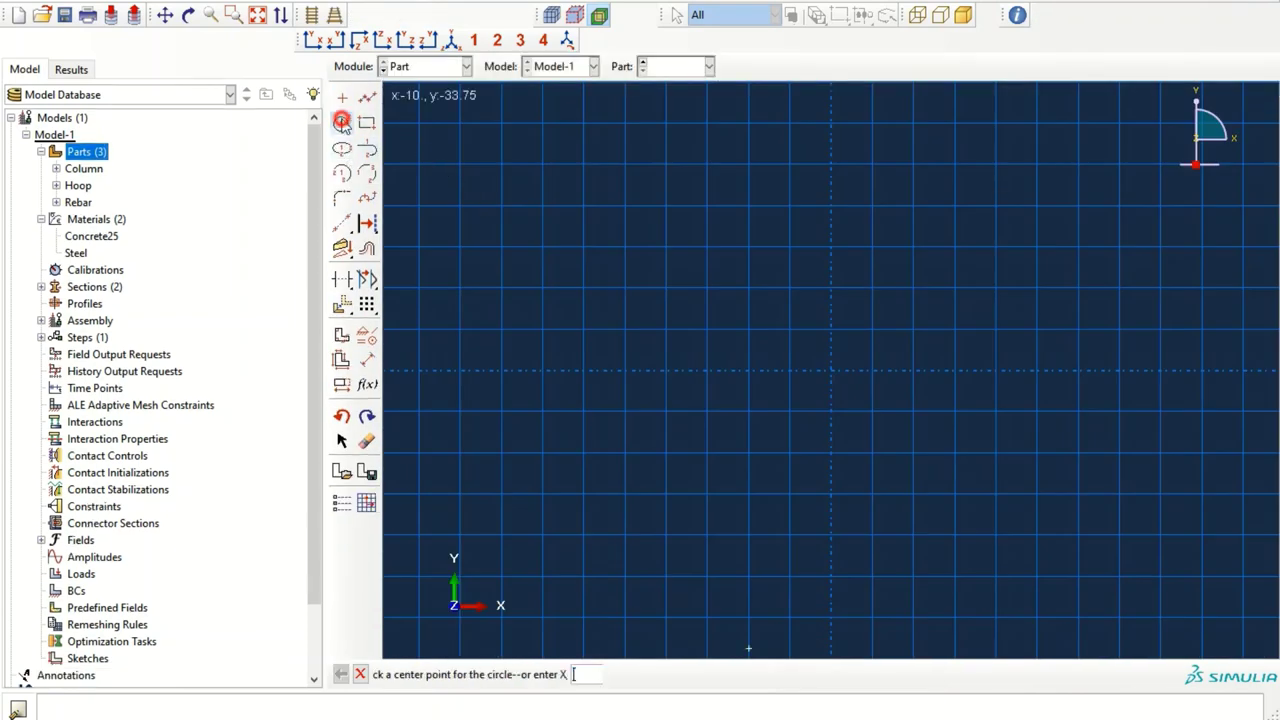
{"action": "left_click", "coordinate": [830, 371]}
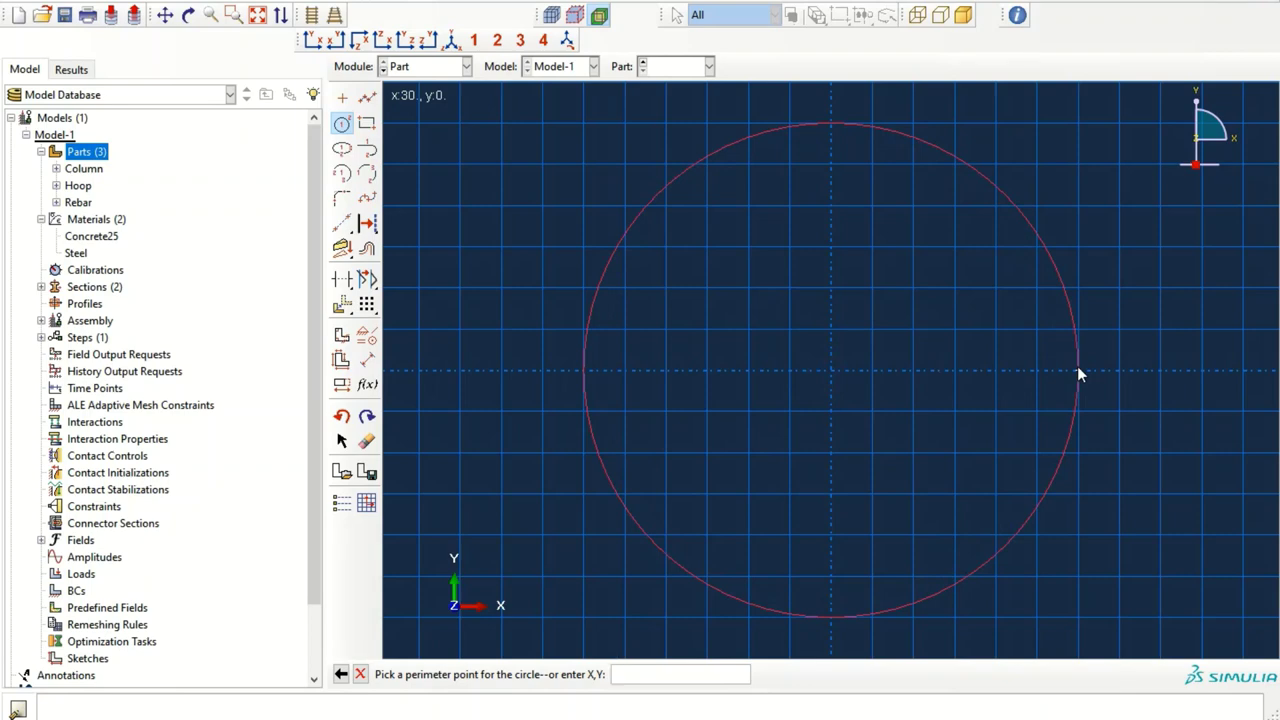
{"action": "type", "text": "100"}
{"action": "key", "text": "Return"}
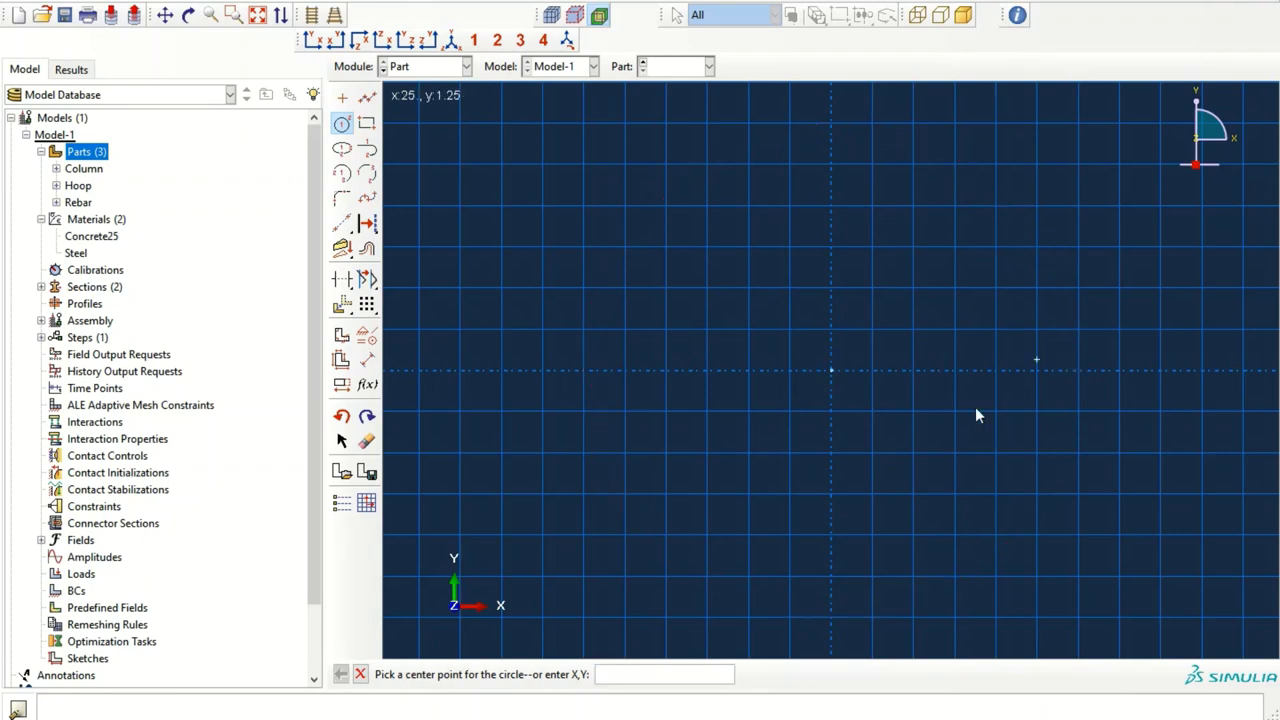
{"action": "scroll", "coordinate": [975, 407], "scroll_direction": "down", "scroll_amount": 2}
{"action": "left_click", "coordinate": [360, 674]}
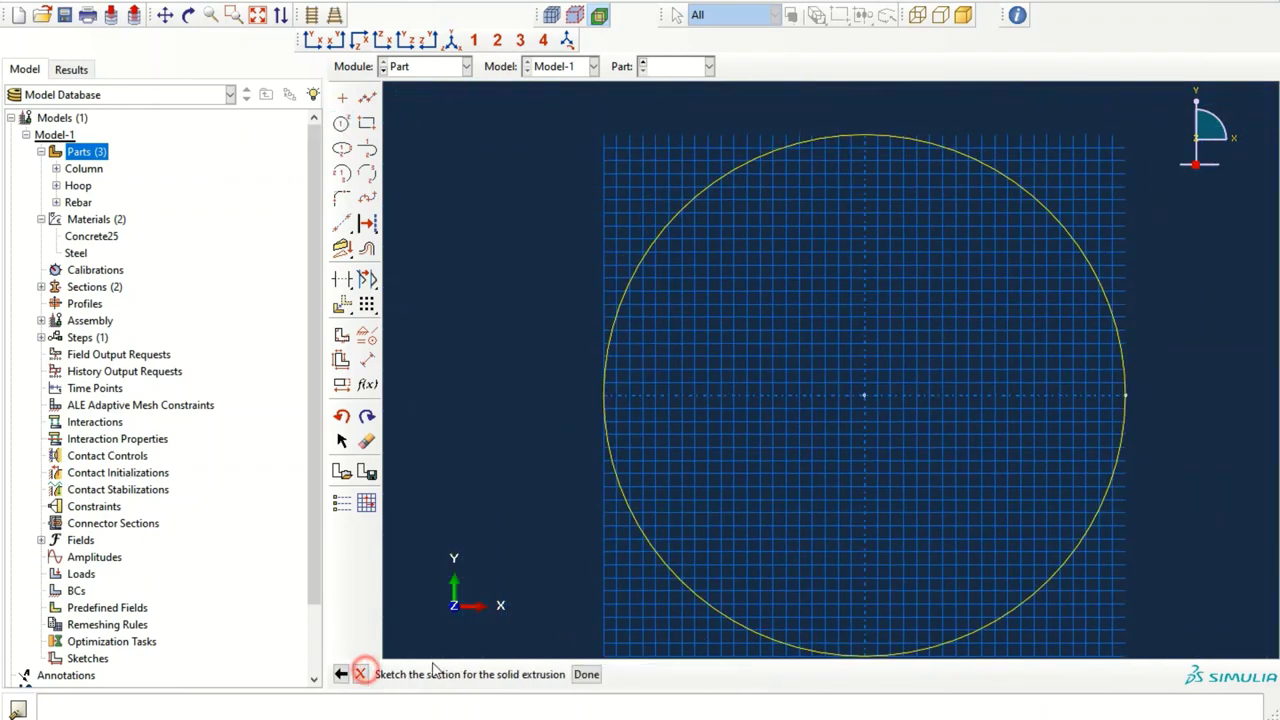
- Finish the section sketch and extrude the end plate to a depth of 50
{"action": "middle_click", "coordinate": [738, 522]}
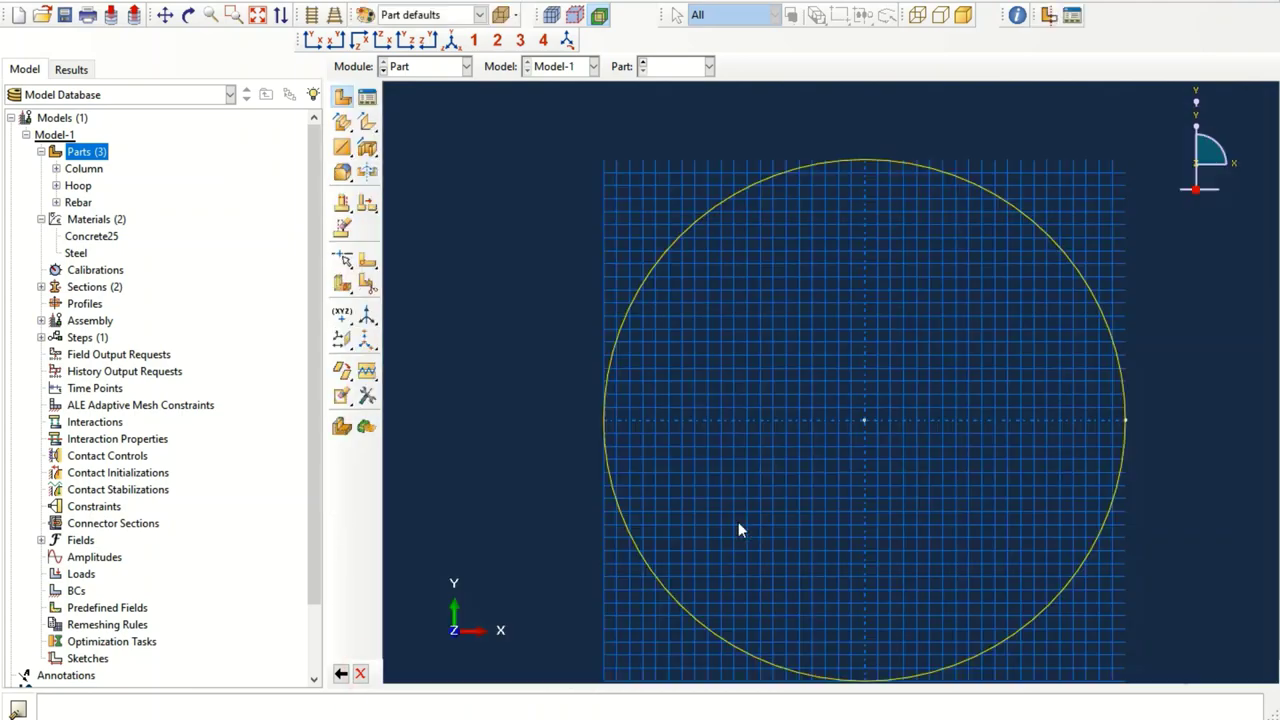
{"action": "type", "text": "50"}
{"action": "key", "text": "Return"}
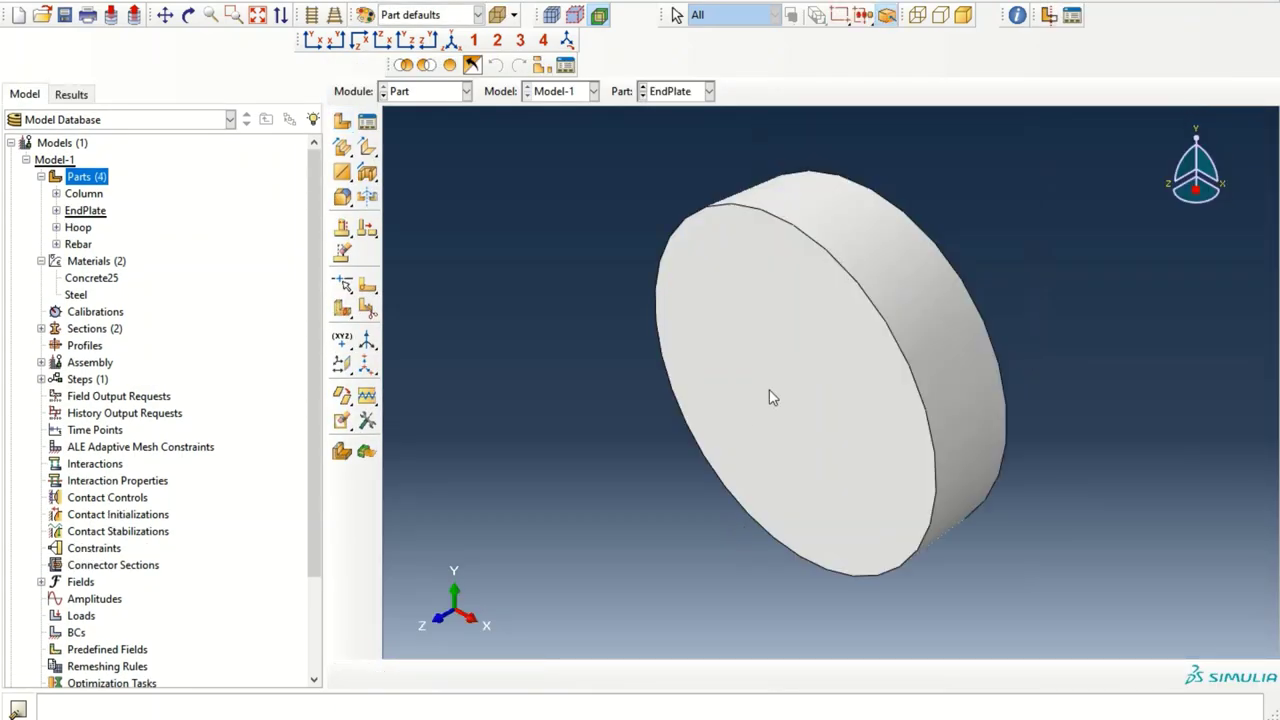
{"action": "left_click_drag", "start_coordinate": [792, 537], "coordinate": [750, 300], "text": "ctrl+alt"}
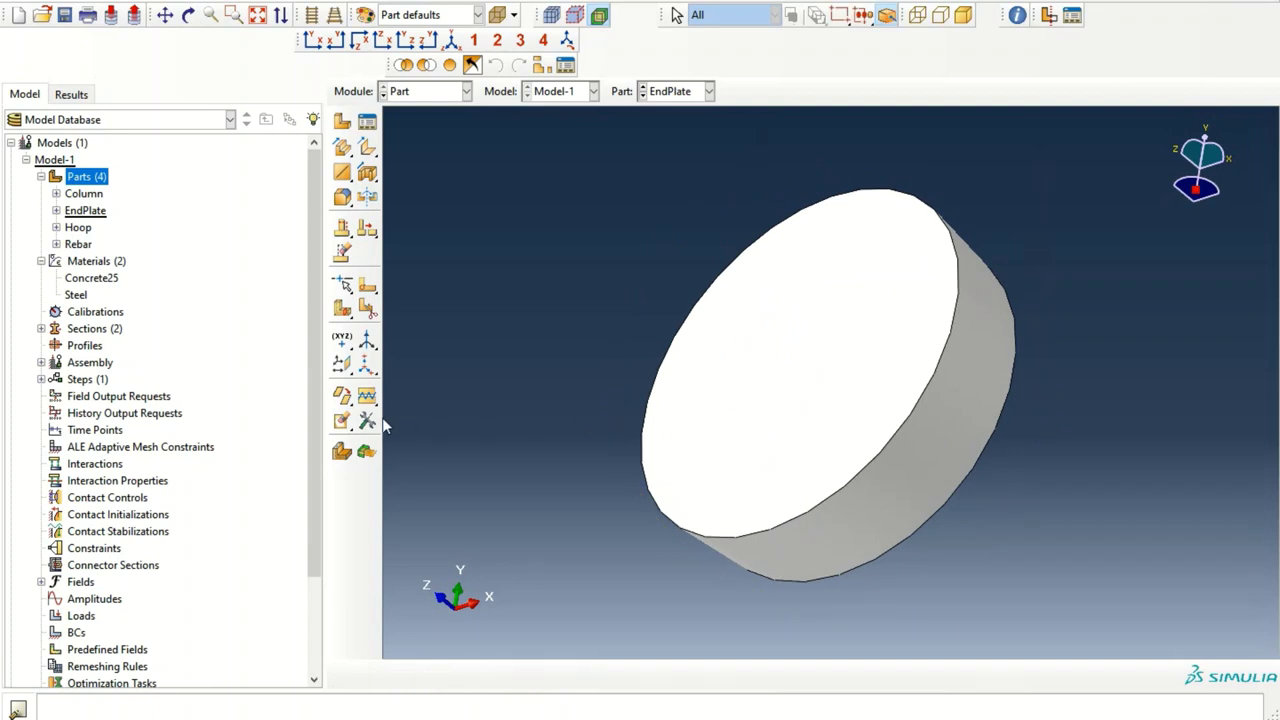
- Create a datum plane through three points on the end plate: the front face's centre and the side points of the front and back edges
{"action": "left_click", "coordinate": [342, 364]}
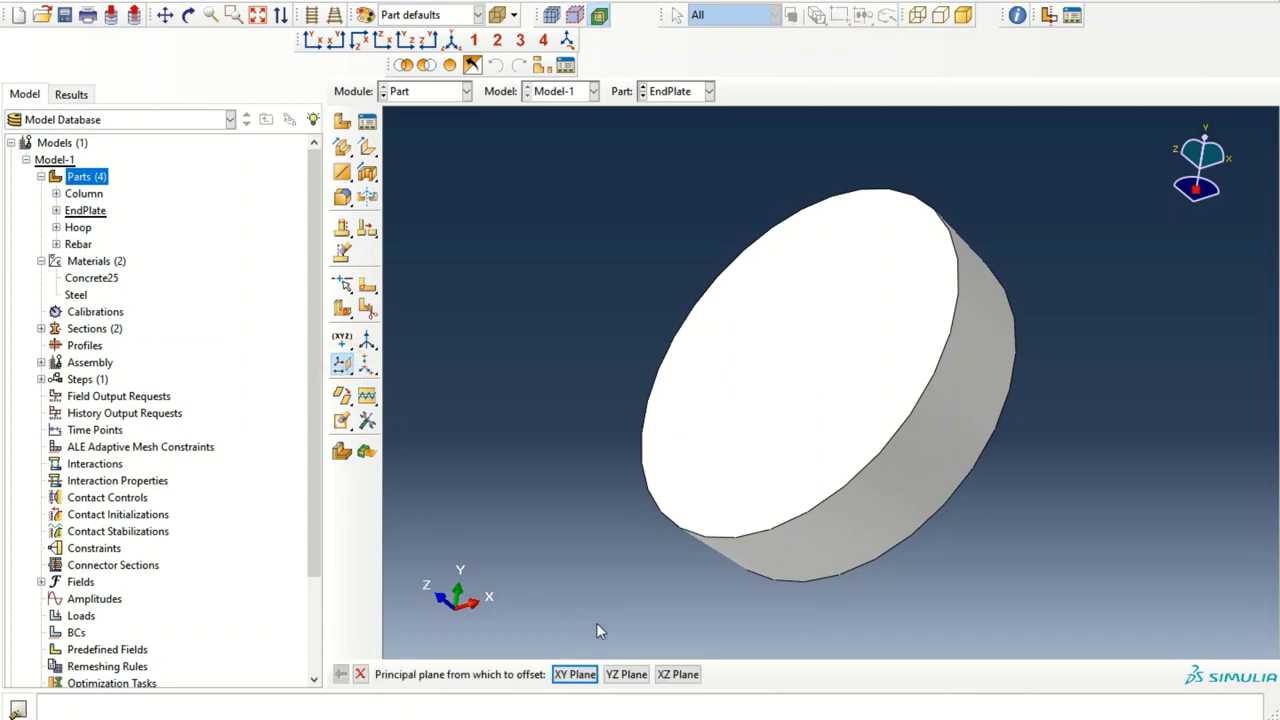
{"action": "left_click_drag", "start_coordinate": [338, 375], "coordinate": [496, 376]}
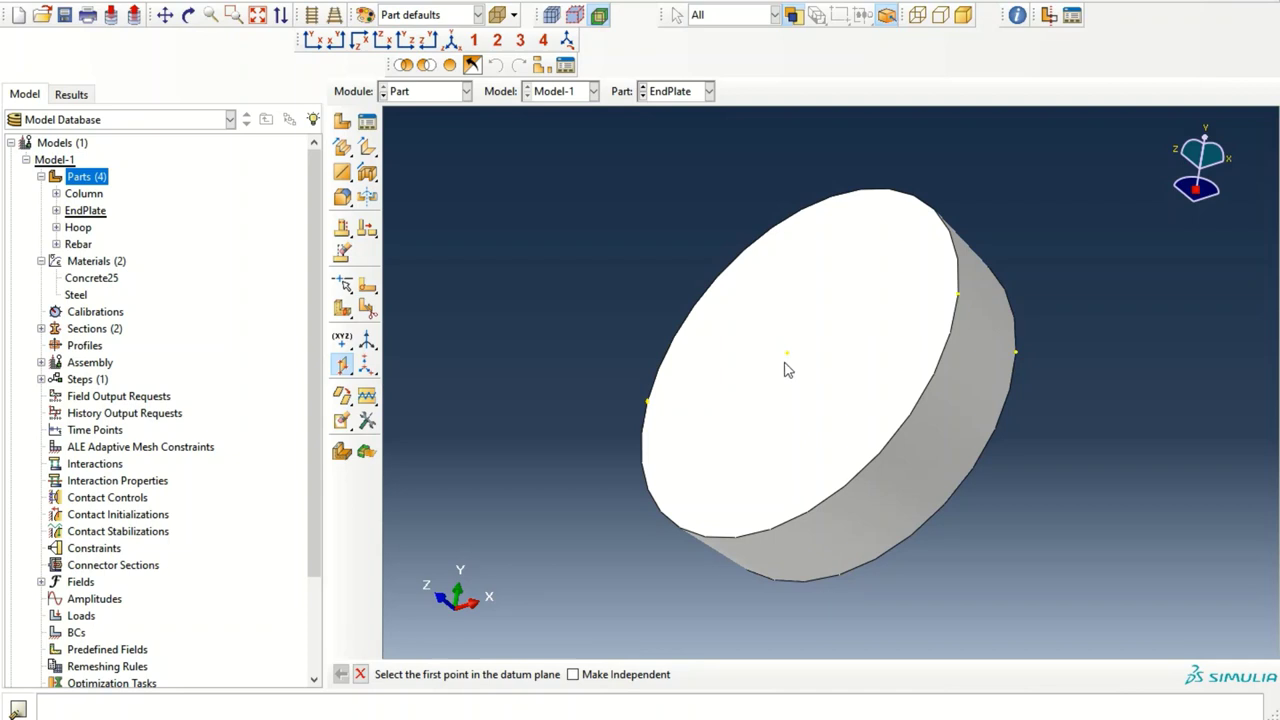
{"action": "left_click_drag", "start_coordinate": [806, 433], "coordinate": [789, 357], "text": "ctrl+alt"}
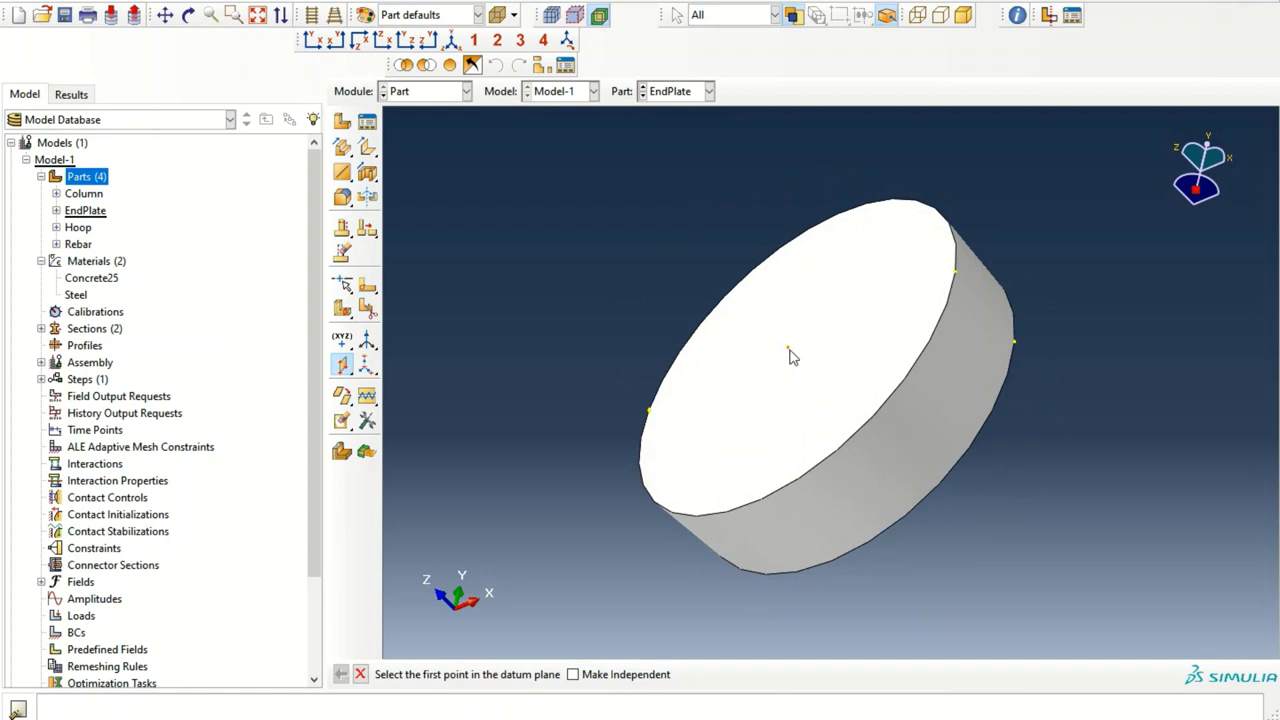
{"action": "left_click", "coordinate": [788, 348]}
{"action": "left_click", "coordinate": [954, 270]}
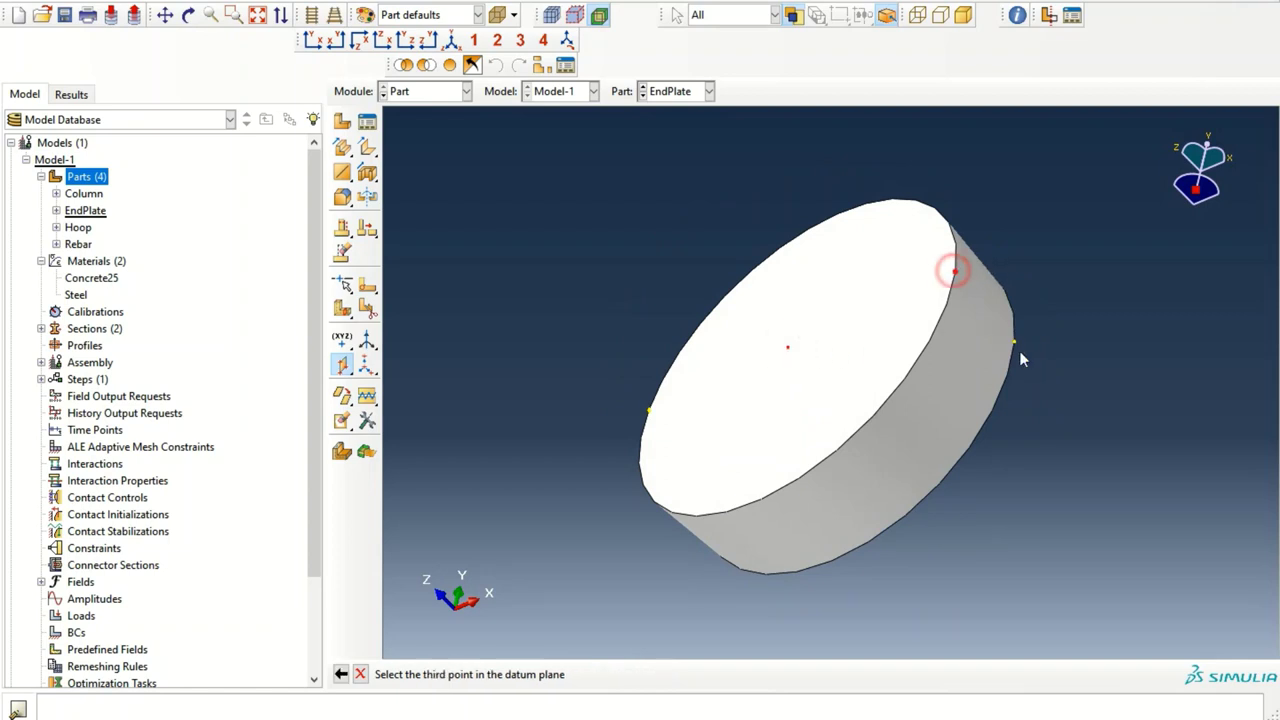
{"action": "left_click", "coordinate": [1013, 343]}
{"action": "left_click_drag", "start_coordinate": [963, 378], "coordinate": [905, 440], "text": "ctrl+alt"}
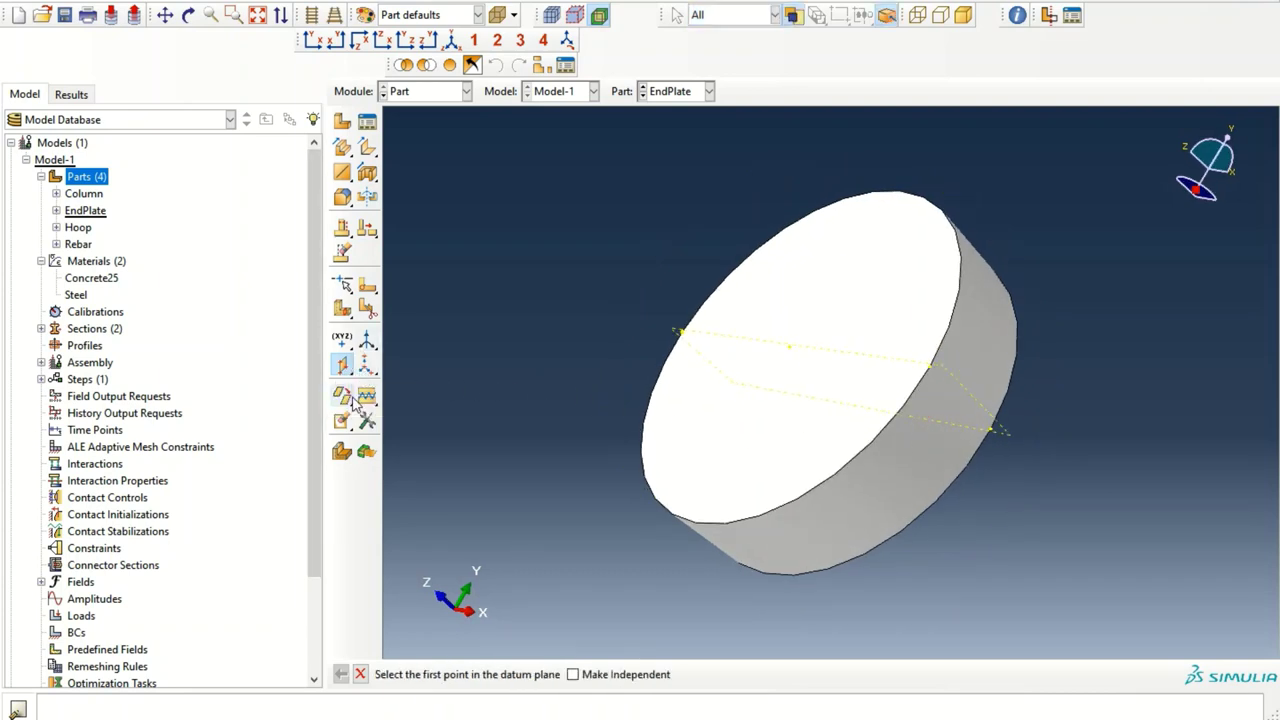
- Create a datum point offset 0,100,0 from the centre of the end plate's front face
{"action": "left_click_drag", "start_coordinate": [345, 352], "coordinate": [392, 342]}
{"action": "left_click", "coordinate": [790, 348]}
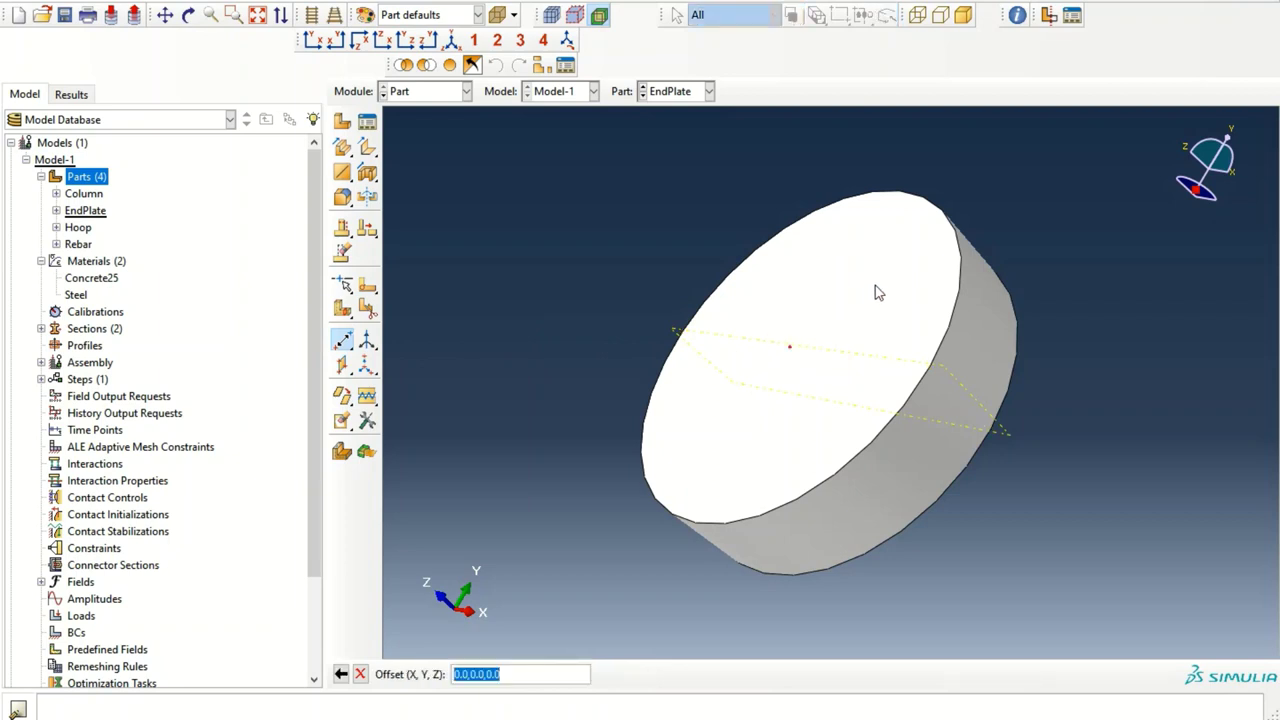
{"action": "type", "text": "0,100,0"}
{"action": "key", "text": "Return"}
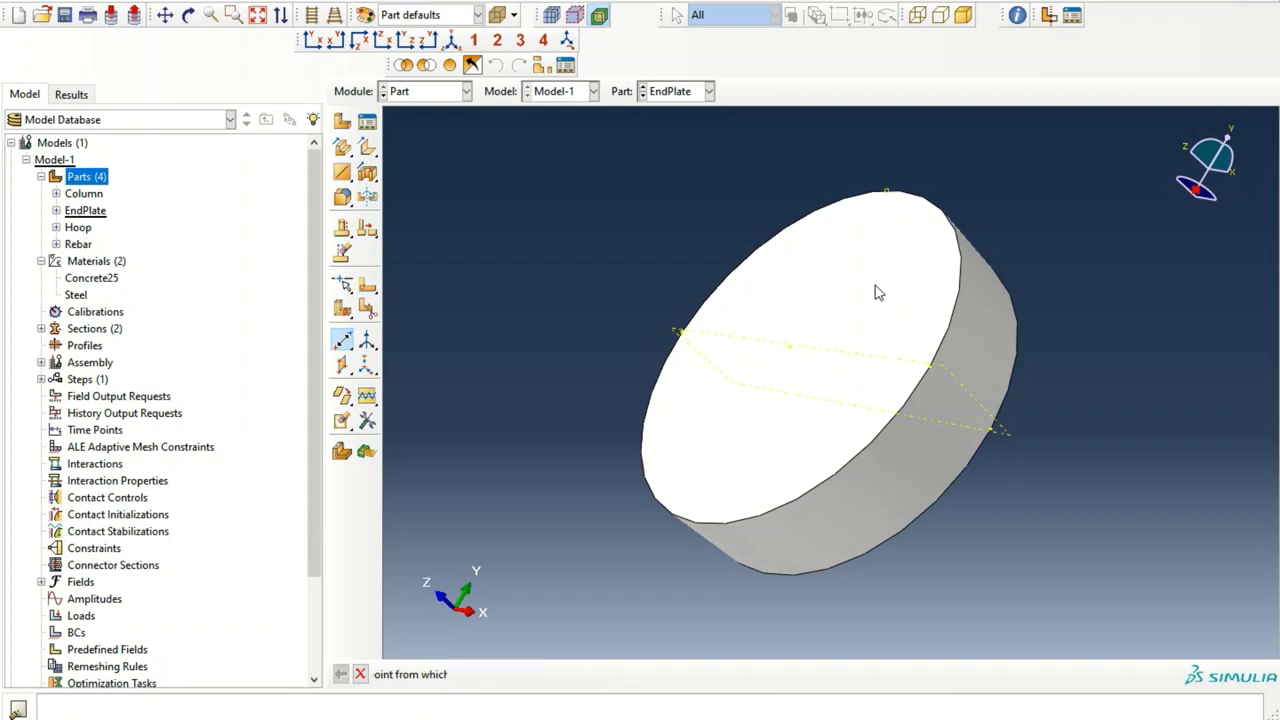
- Create a vertical datum plane through the front face's centre, the offset datum point and the back face's centre
{"action": "left_click", "coordinate": [342, 365]}
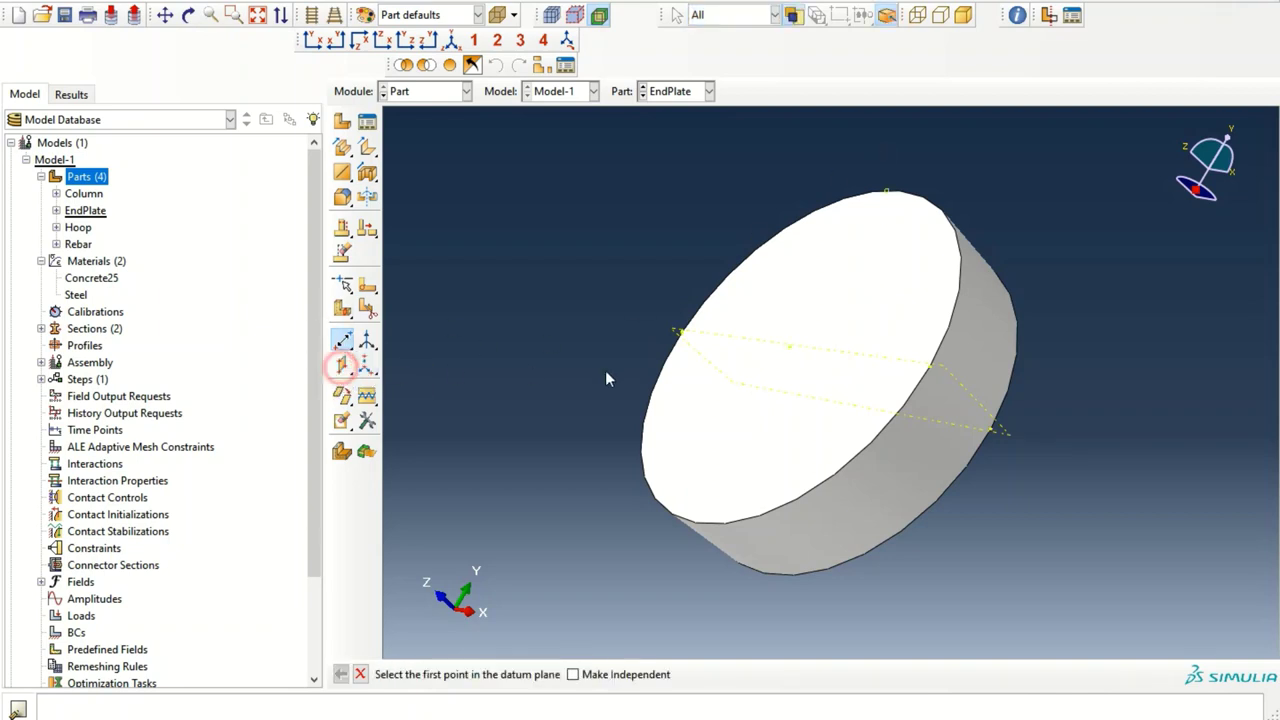
{"action": "left_click", "coordinate": [790, 348]}
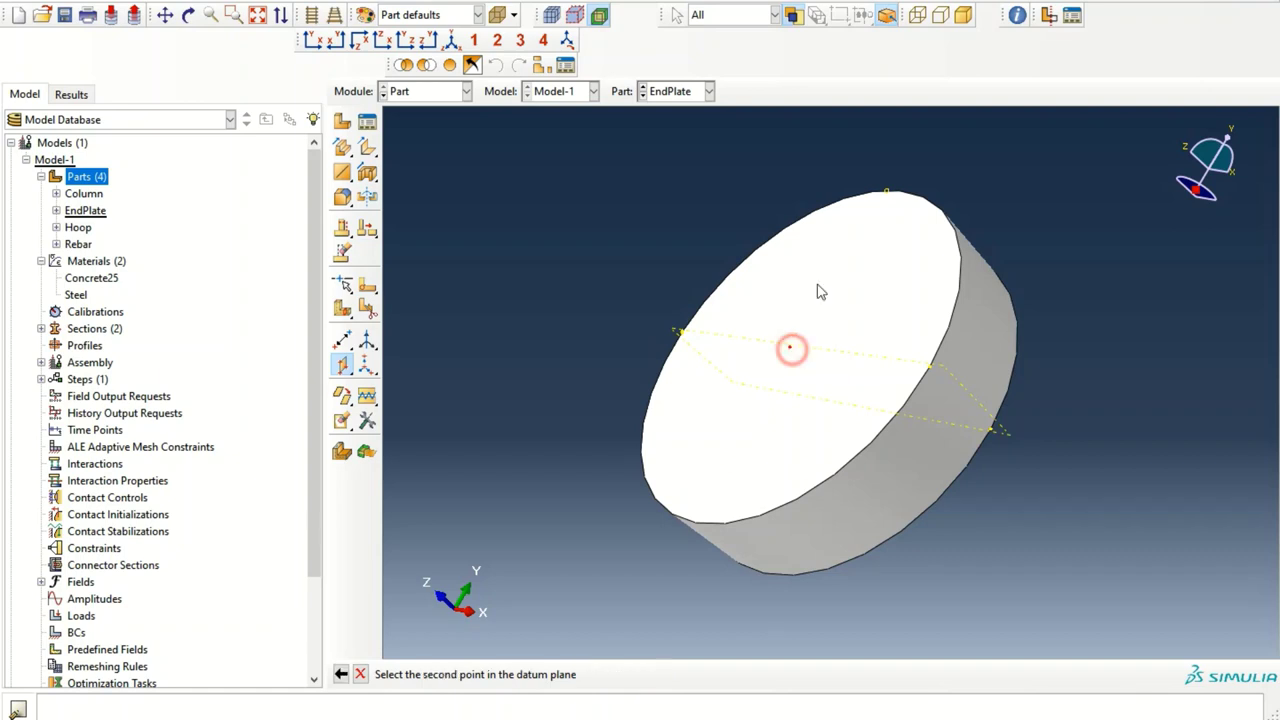
{"action": "left_click", "coordinate": [890, 197]}
{"action": "left_click_drag", "start_coordinate": [934, 380], "coordinate": [881, 413], "text": "ctrl+alt"}
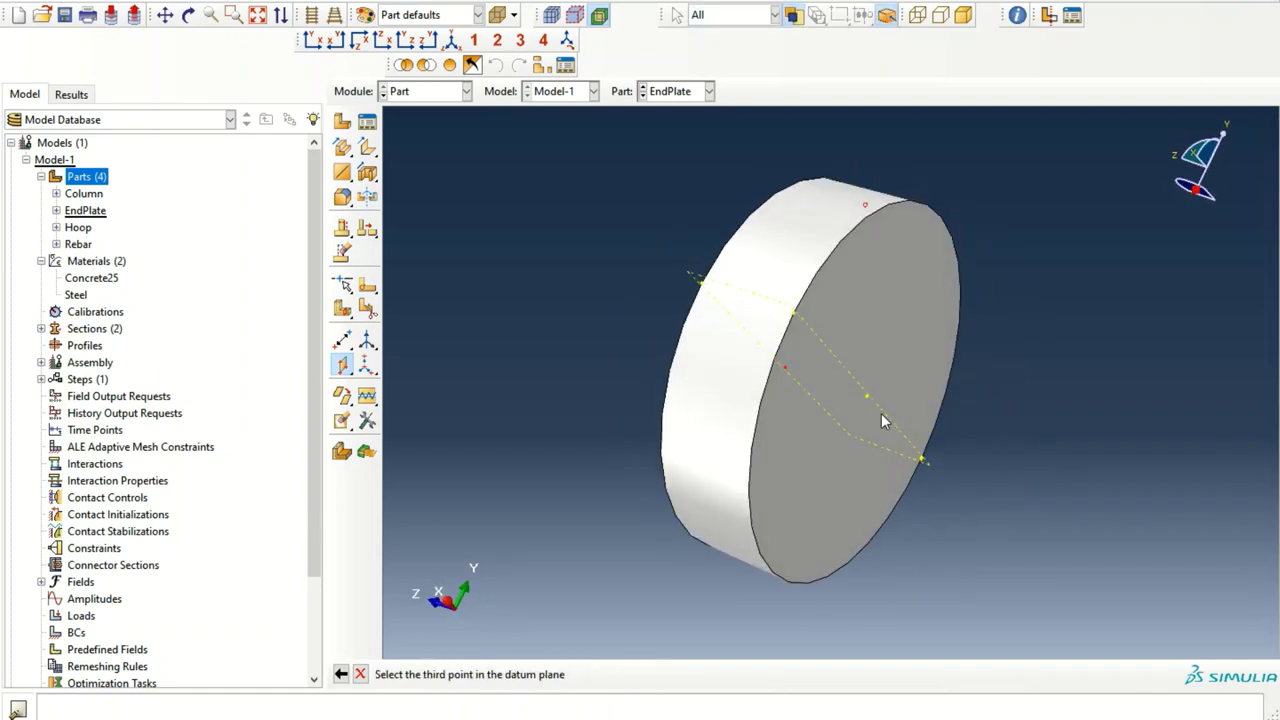
{"action": "left_click", "coordinate": [867, 395]}
{"action": "left_click_drag", "start_coordinate": [949, 483], "coordinate": [768, 463], "text": "ctrl+alt"}
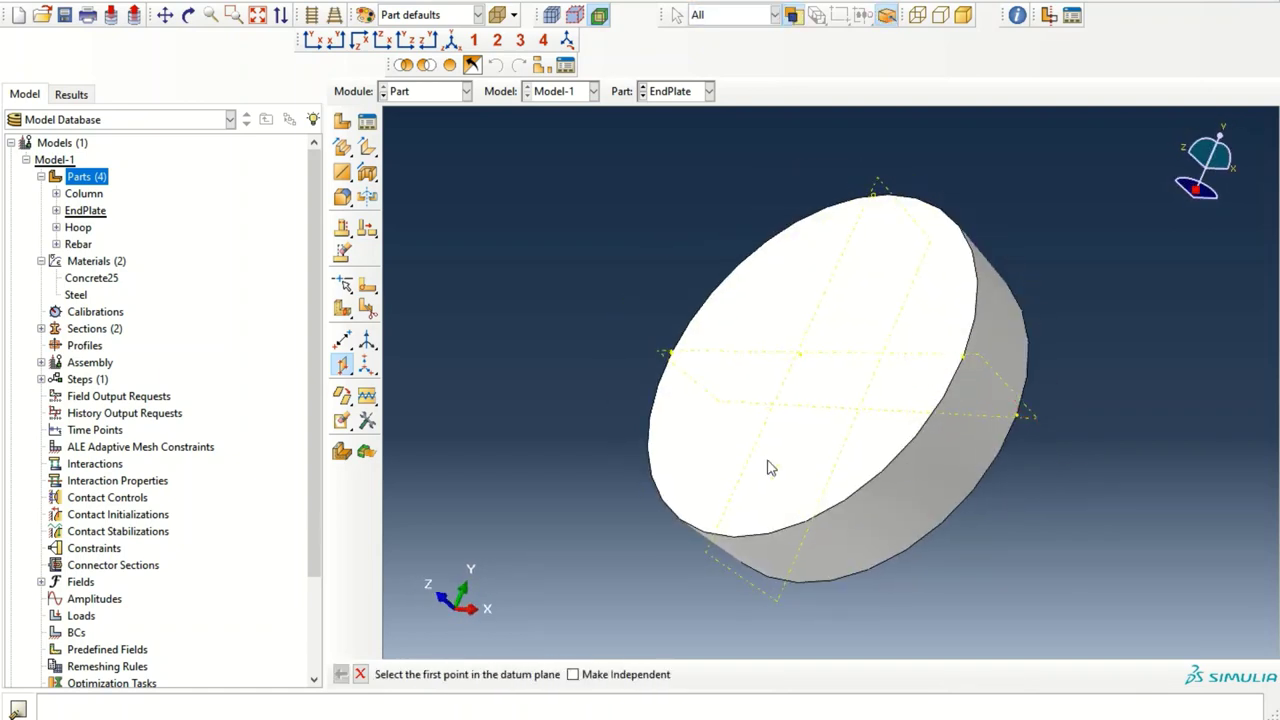
- Partition the end plate's cell with the vertical datum plane
{"action": "left_click", "coordinate": [367, 307]}
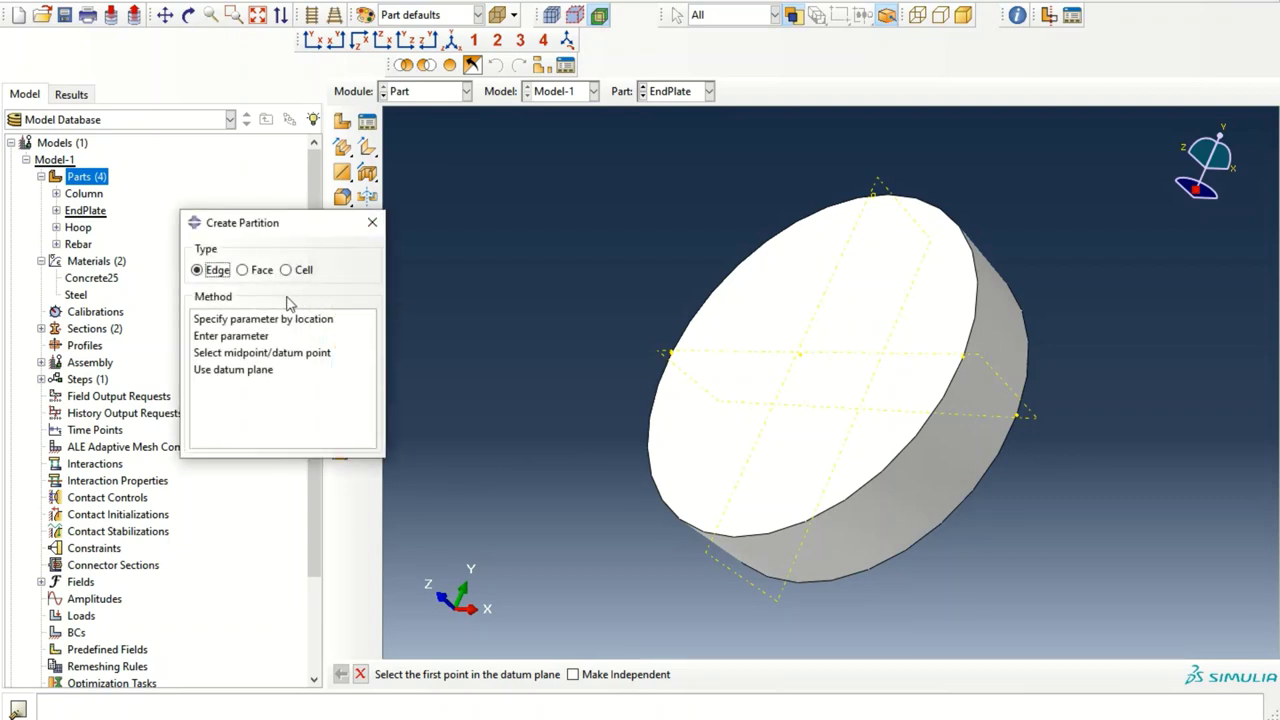
{"action": "left_click", "coordinate": [303, 271]}
{"action": "left_click", "coordinate": [233, 339]}
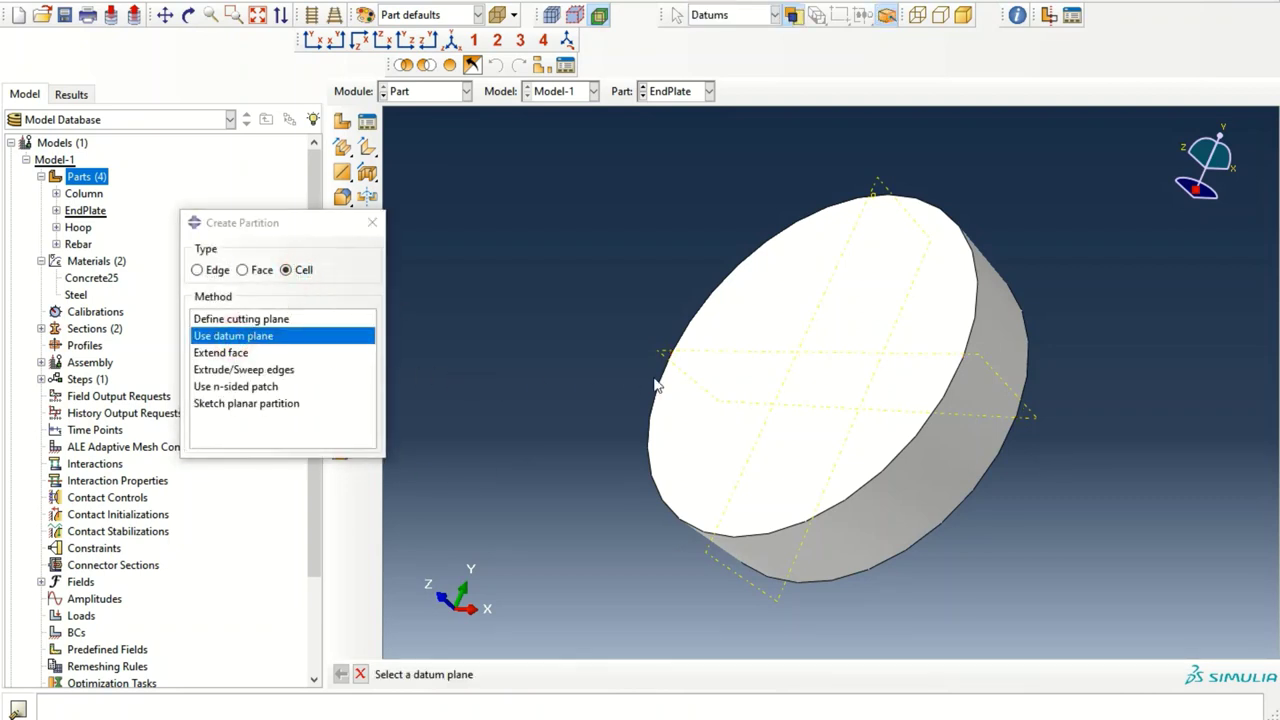
{"action": "left_click", "coordinate": [884, 188]}
{"action": "left_click", "coordinate": [583, 674]}
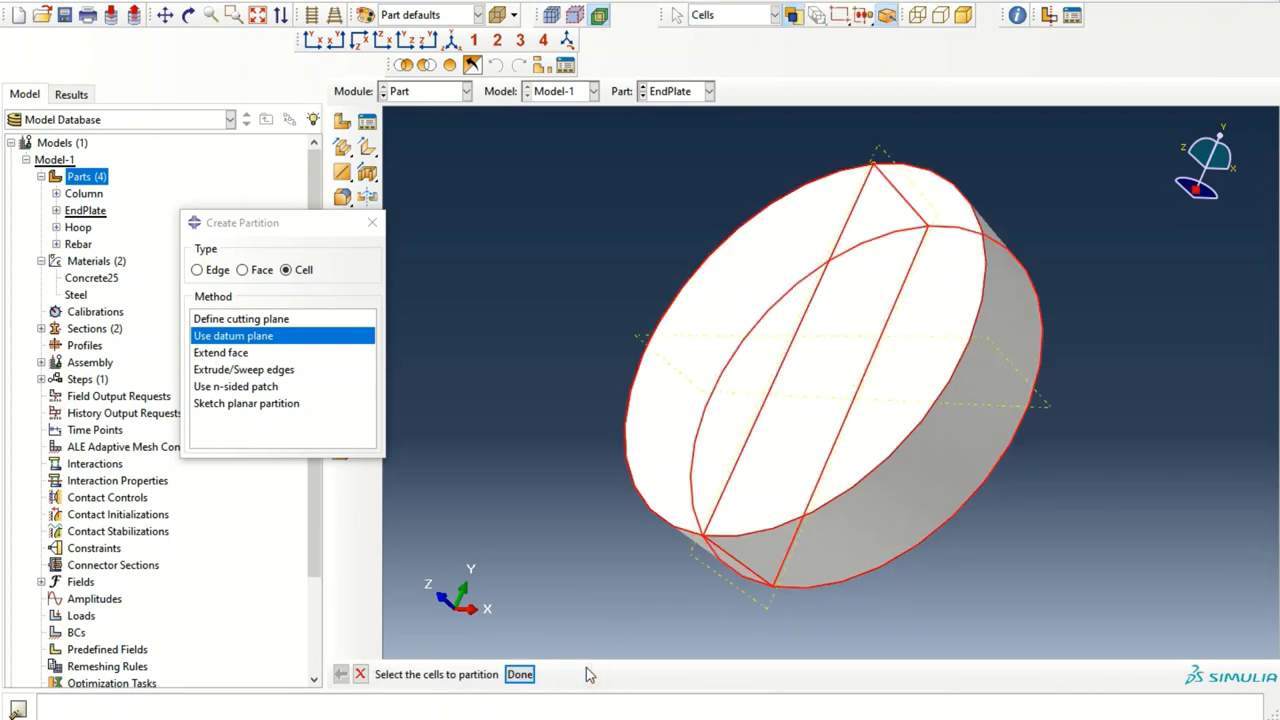
- Partition both halves of the end plate with the horizontal datum plane and finish partitioning
{"action": "left_click", "coordinate": [519, 674]}
{"action": "left_click", "coordinate": [1048, 409]}
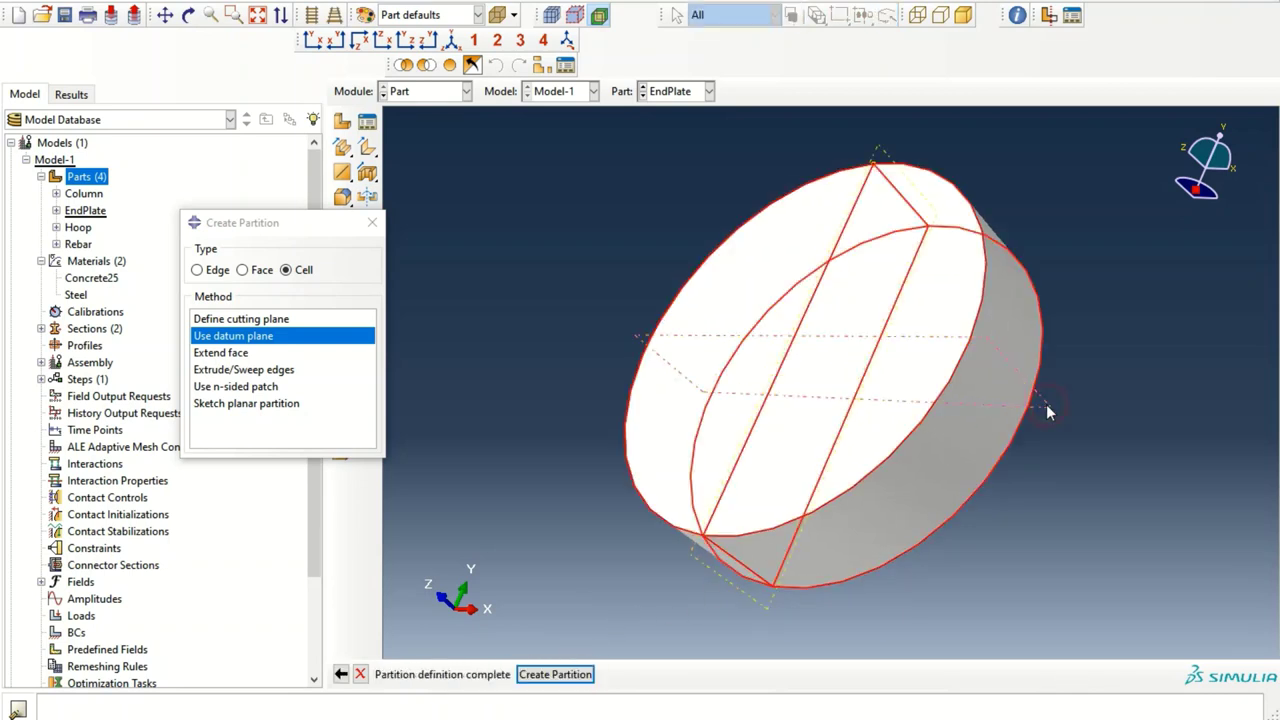
{"action": "left_click", "coordinate": [585, 672]}
{"action": "left_click_drag", "start_coordinate": [809, 457], "coordinate": [990, 300], "text": "ctrl+alt"}
{"action": "left_click", "coordinate": [372, 222]}
{"action": "left_click_drag", "start_coordinate": [691, 406], "coordinate": [875, 414], "text": "ctrl+alt"}
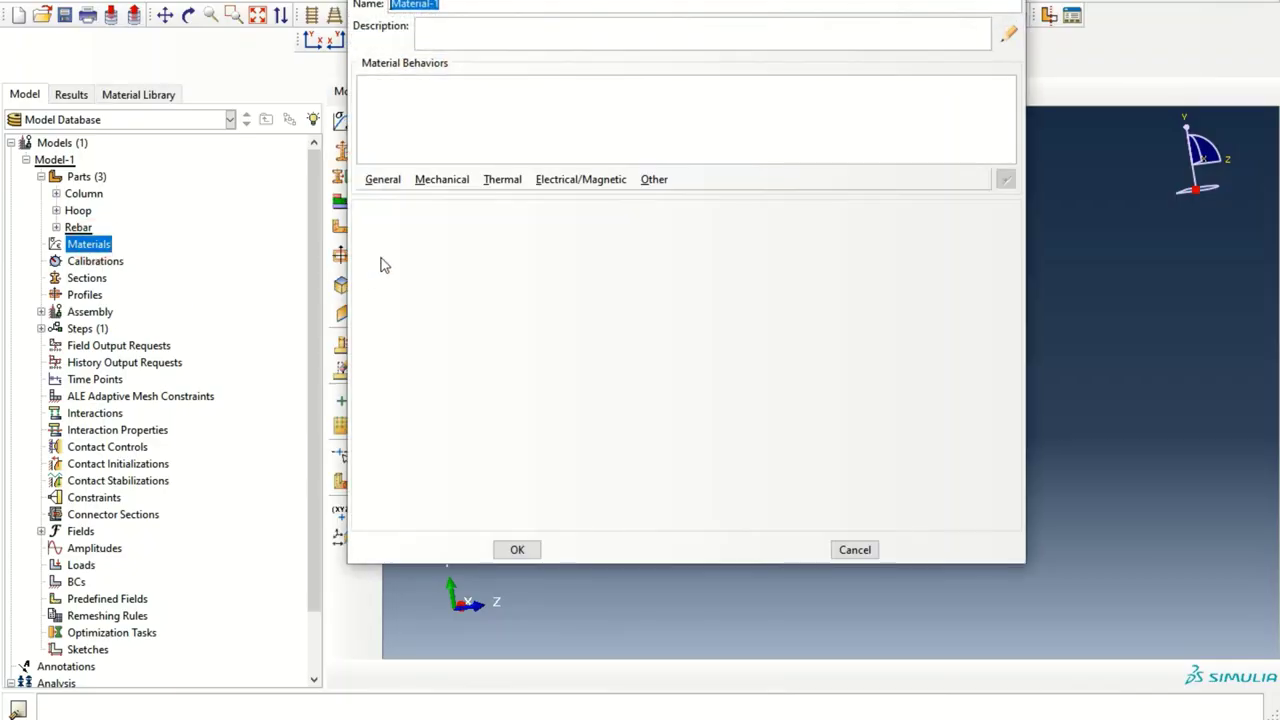
- Name the new material Steel and give it a mass density of 7.8e-9
{"action": "type", "text": "Steel"}
{"action": "left_click", "coordinate": [400, 177]}
{"action": "left_click", "coordinate": [392, 197]}
{"action": "left_click", "coordinate": [402, 356]}
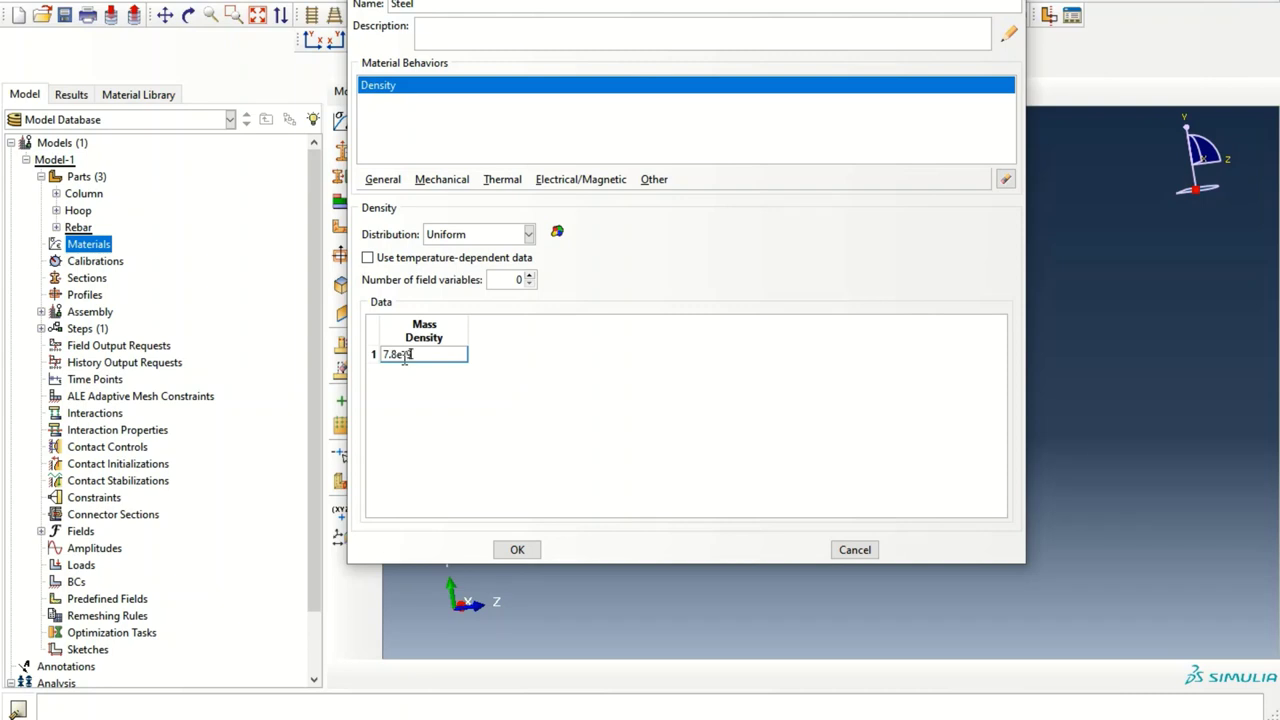
- Add isotropic elastic behavior to Steel with a Young's modulus of 210000 and a Poisson's ratio of 0.3
{"action": "left_click", "coordinate": [442, 179]}
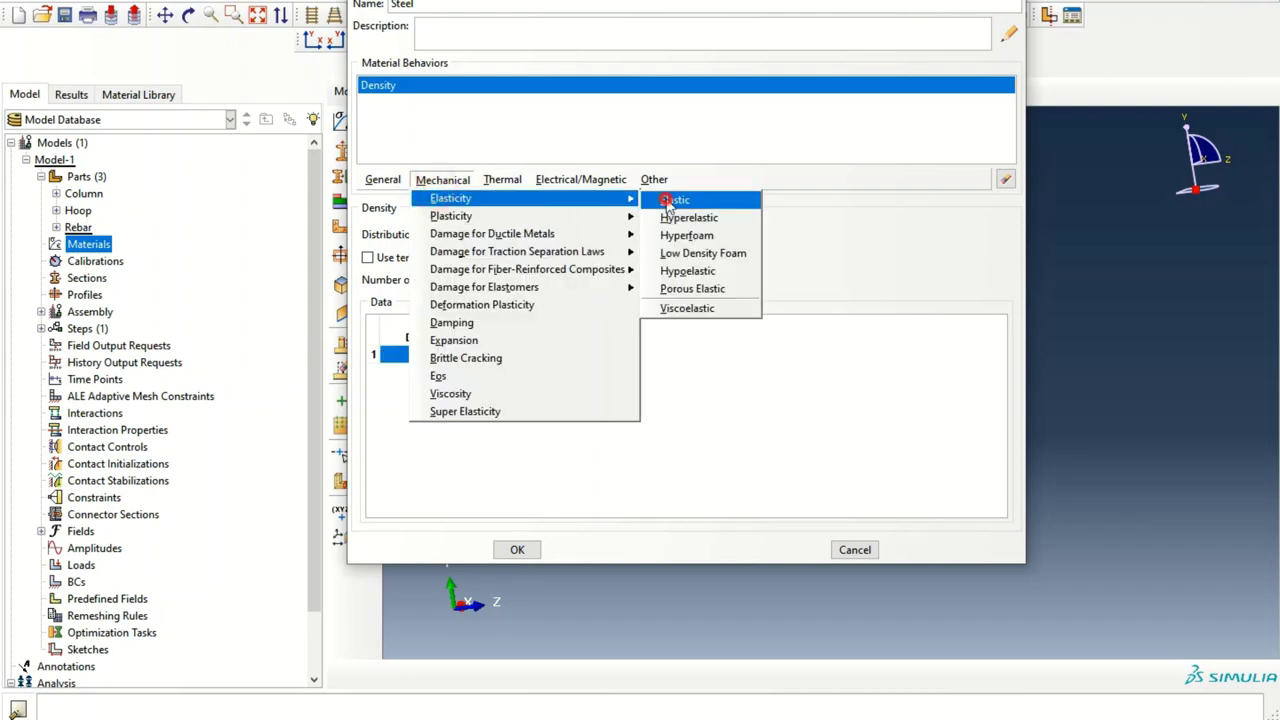
{"action": "left_click", "coordinate": [481, 364]}
{"action": "left_click", "coordinate": [513, 257]}
{"action": "left_click", "coordinate": [422, 422]}
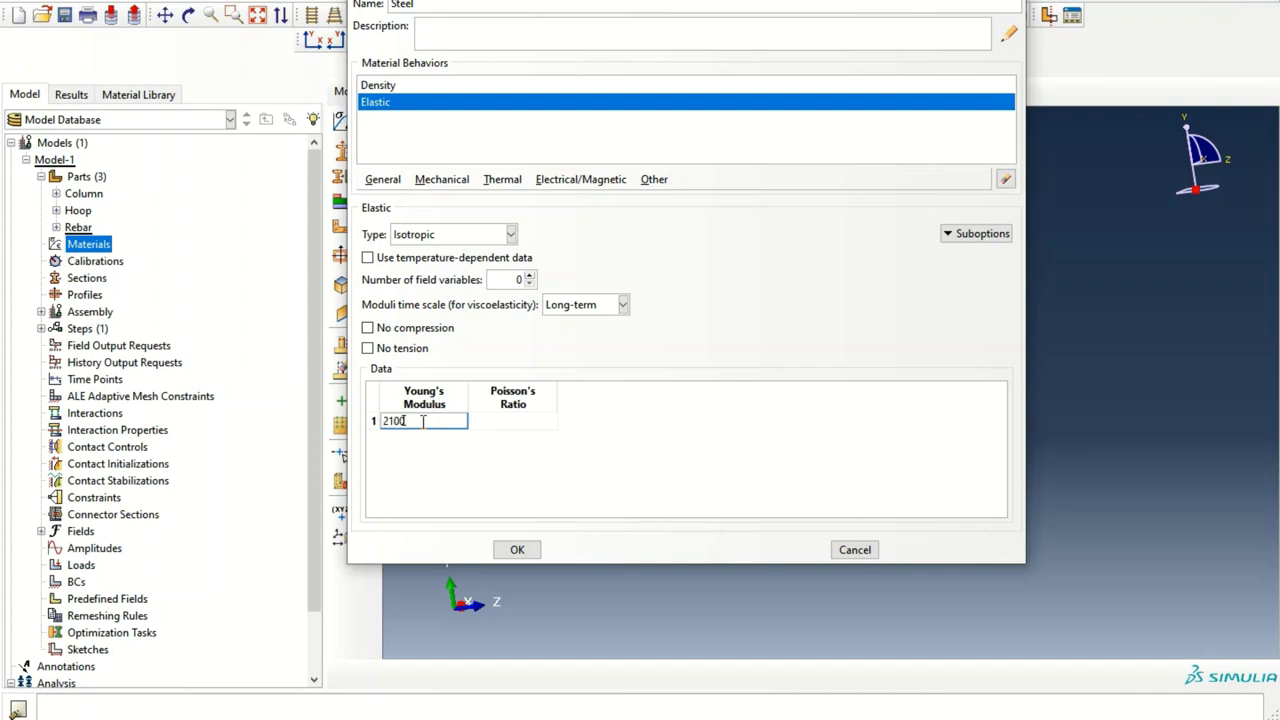
{"action": "type", "text": "210000"}
{"action": "key", "text": "Tab"}
{"action": "type", "text": "0"}
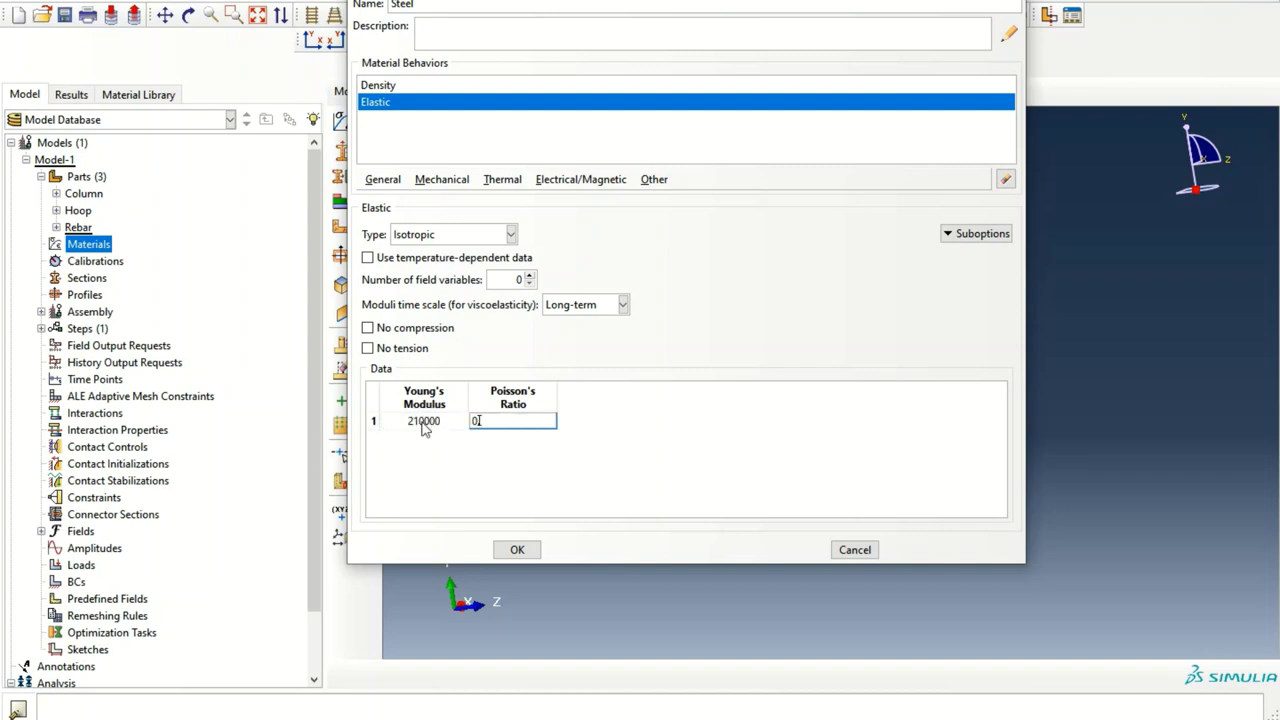
{"action": "type", "text": ".3"}
- Add plastic behavior to Steel with yield stress 450 at plastic strain 0 and save the material
{"action": "left_click", "coordinate": [441, 179]}
{"action": "mouse_move", "coordinate": [457, 214]}
{"action": "left_click", "coordinate": [682, 213]}
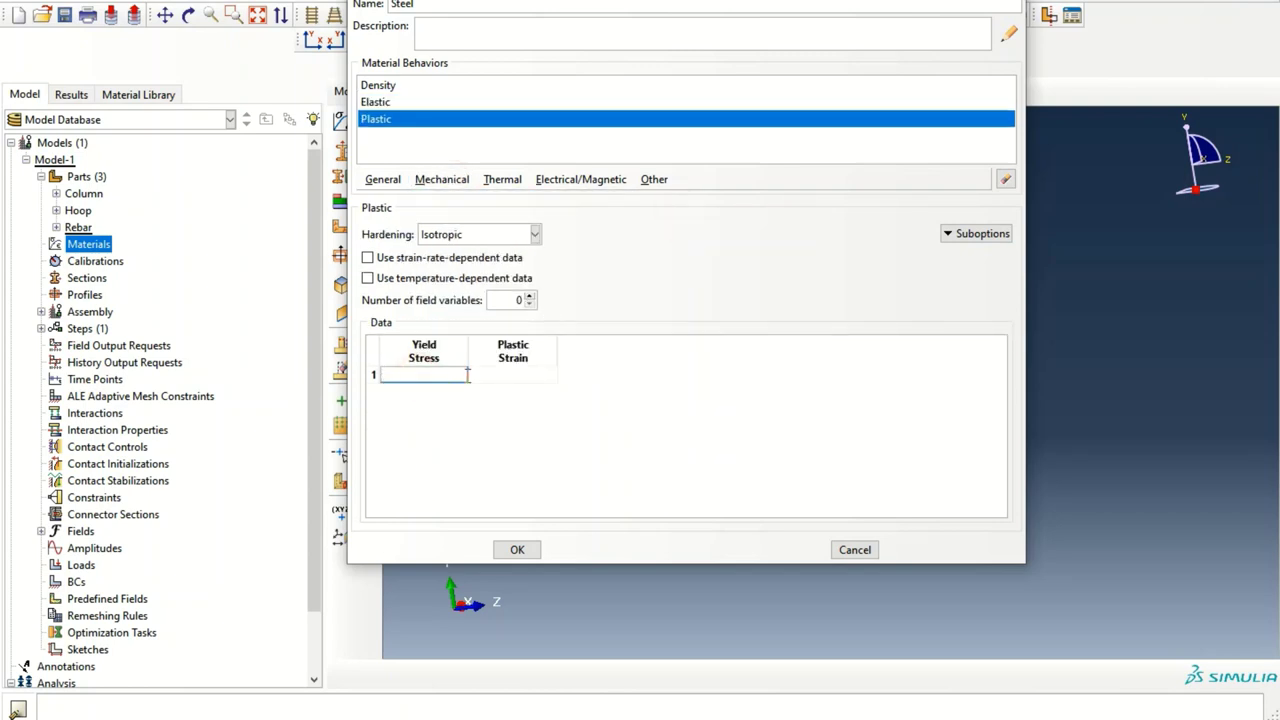
{"action": "key", "text": "Tab"}
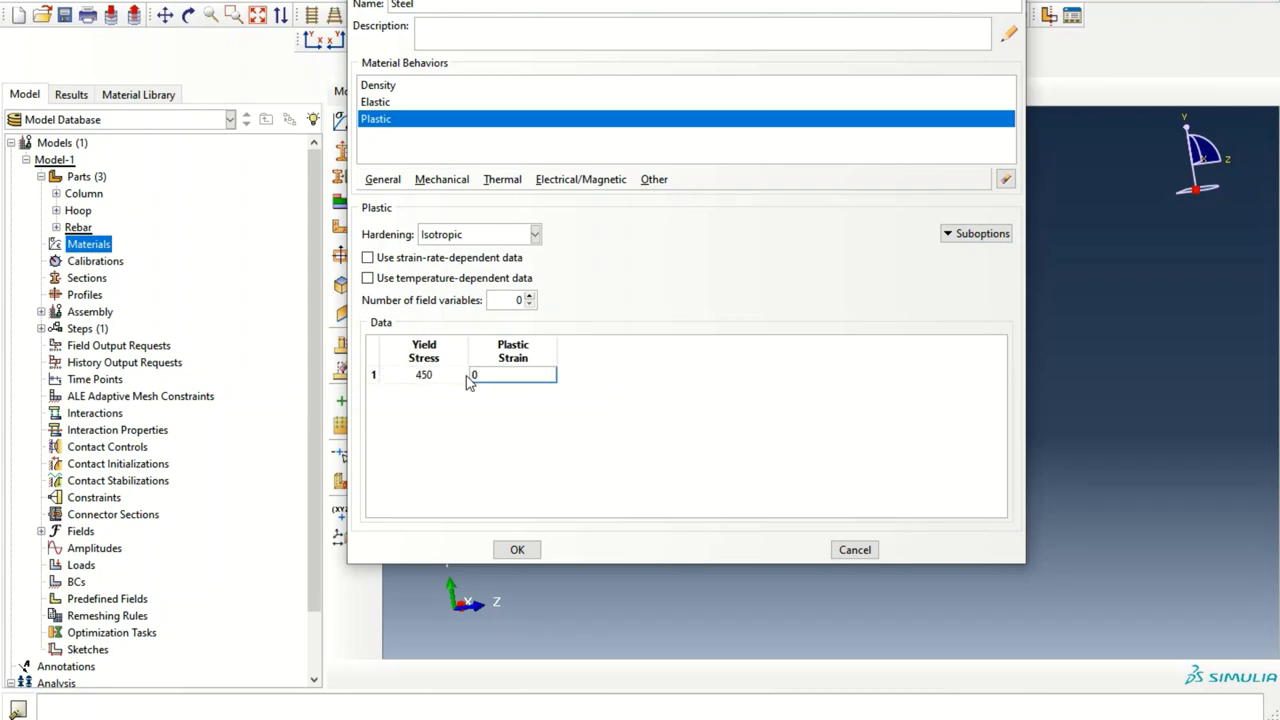
{"action": "left_click", "coordinate": [517, 550]}
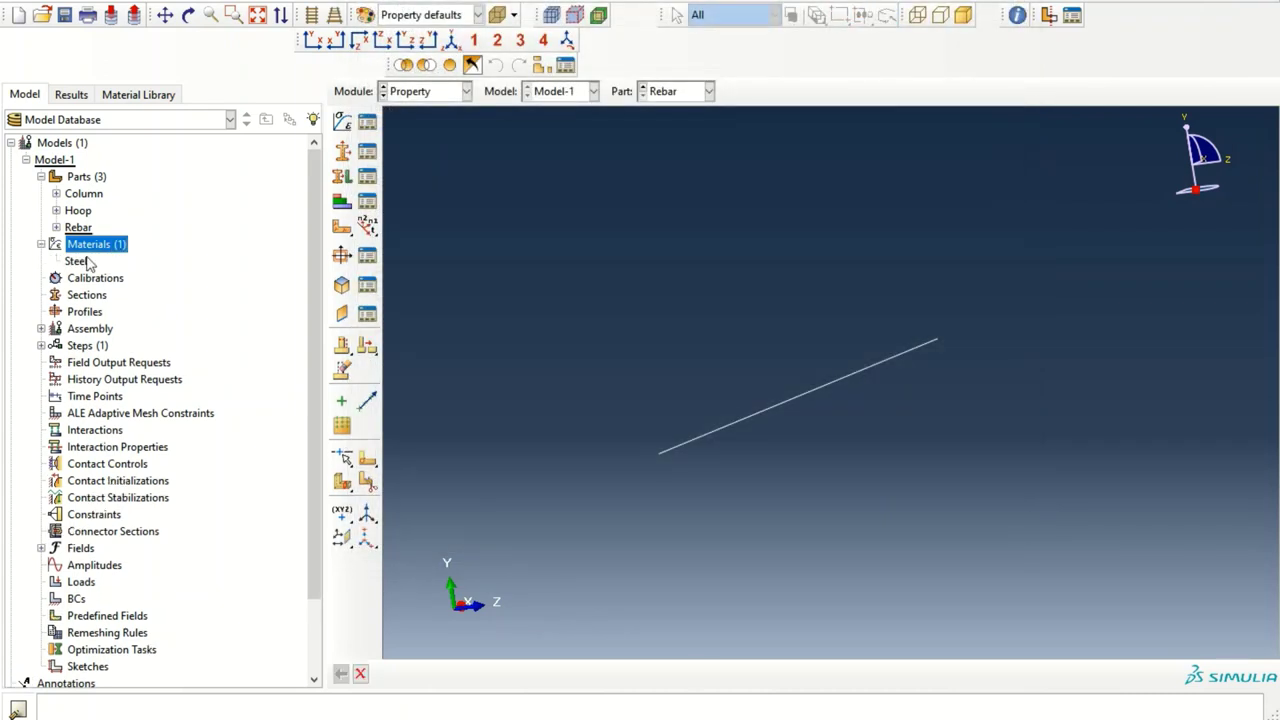
- Create a material named Concrete25 with a mass density of 2.45e-9
{"action": "double_click", "coordinate": [88, 248]}
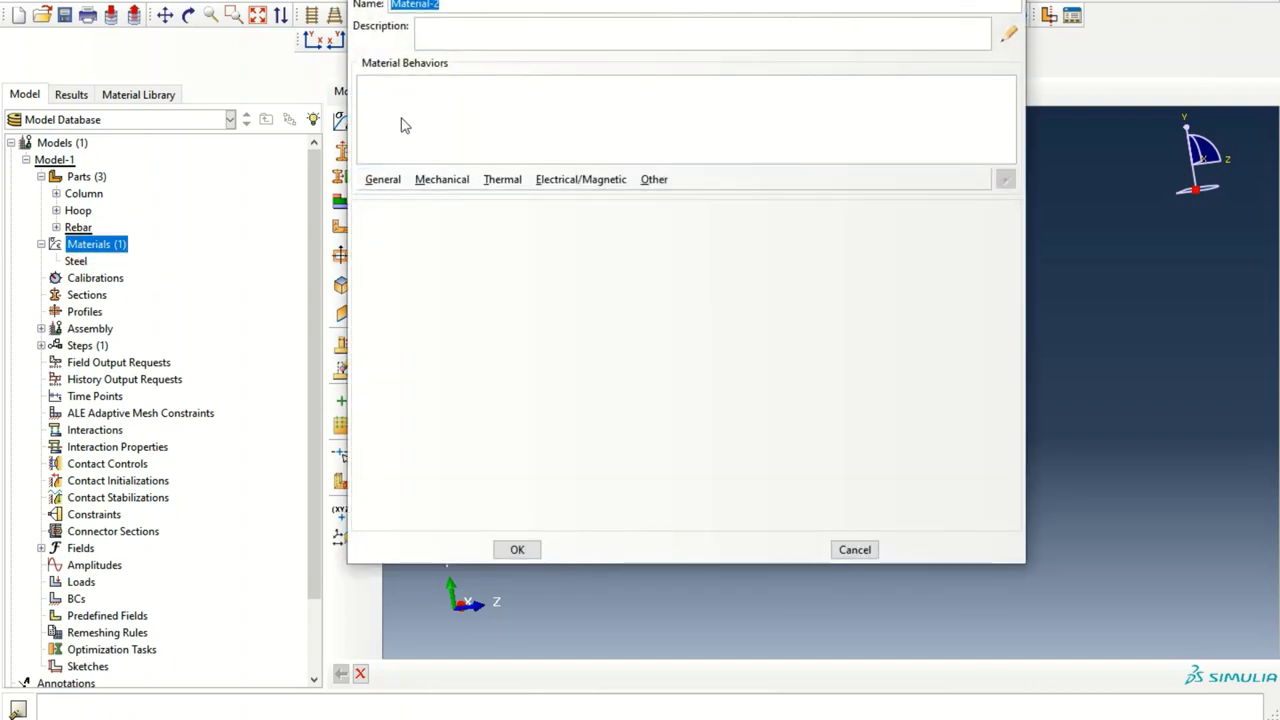
{"action": "type", "text": "Concrete2"}
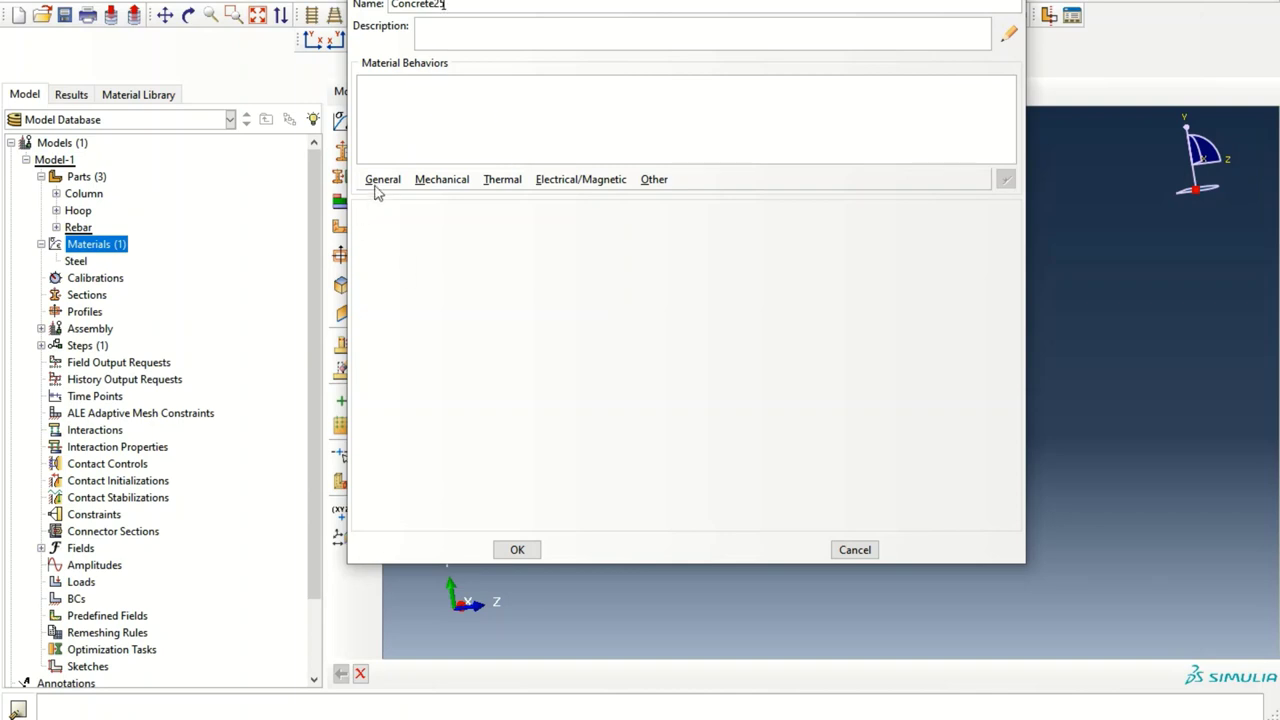
{"action": "left_click", "coordinate": [376, 186]}
{"action": "left_click", "coordinate": [427, 197]}
{"action": "left_click", "coordinate": [424, 354]}
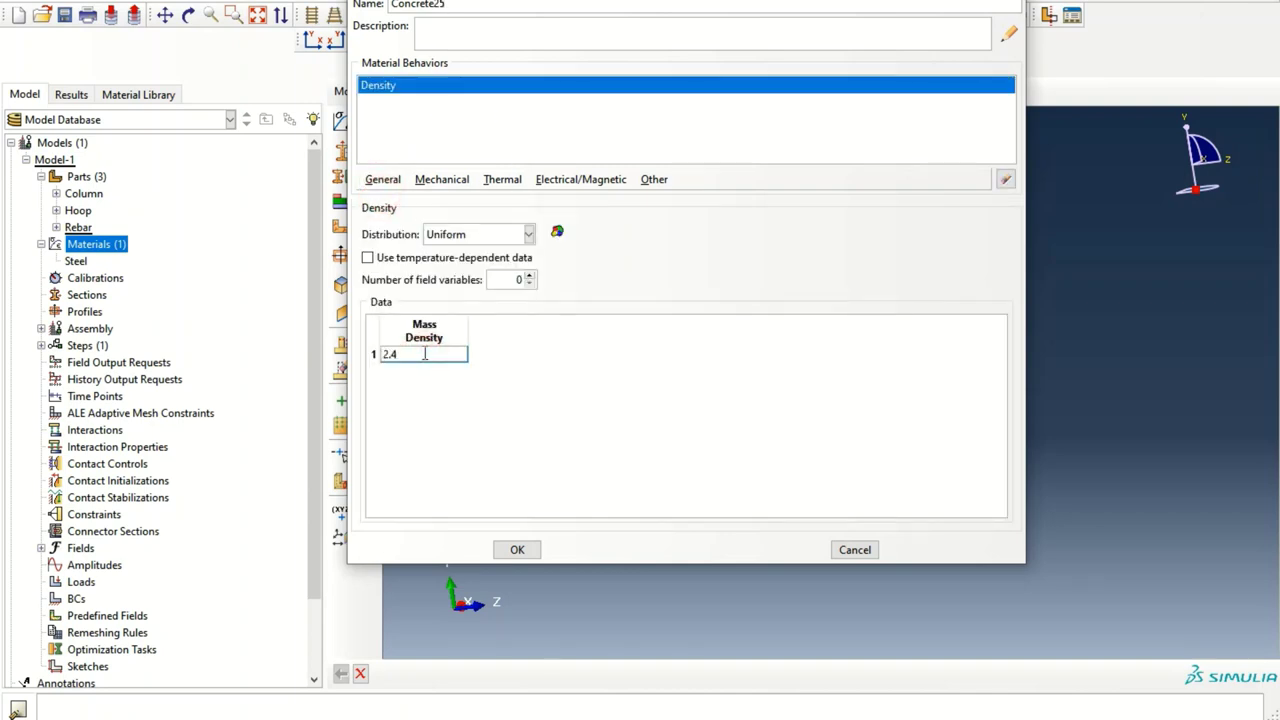
- Add isotropic elastic behavior to Concrete25 with a Young's modulus of 13235.68263 and a Poisson's ratio of 0.18
{"action": "left_click", "coordinate": [442, 179]}
{"action": "left_click", "coordinate": [463, 199]}
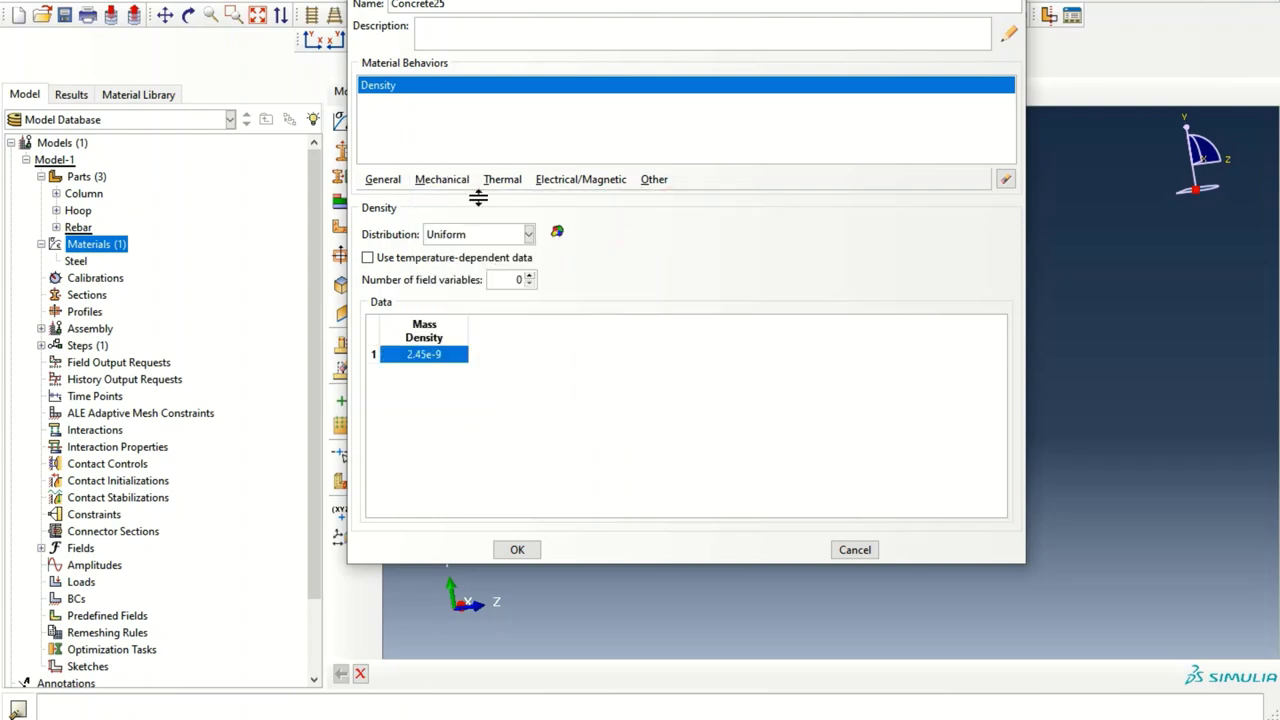
{"action": "left_click", "coordinate": [442, 179]}
{"action": "left_click", "coordinate": [680, 213]}
{"action": "left_click", "coordinate": [463, 180]}
{"action": "mouse_move", "coordinate": [460, 207]}
{"action": "left_click", "coordinate": [700, 203]}
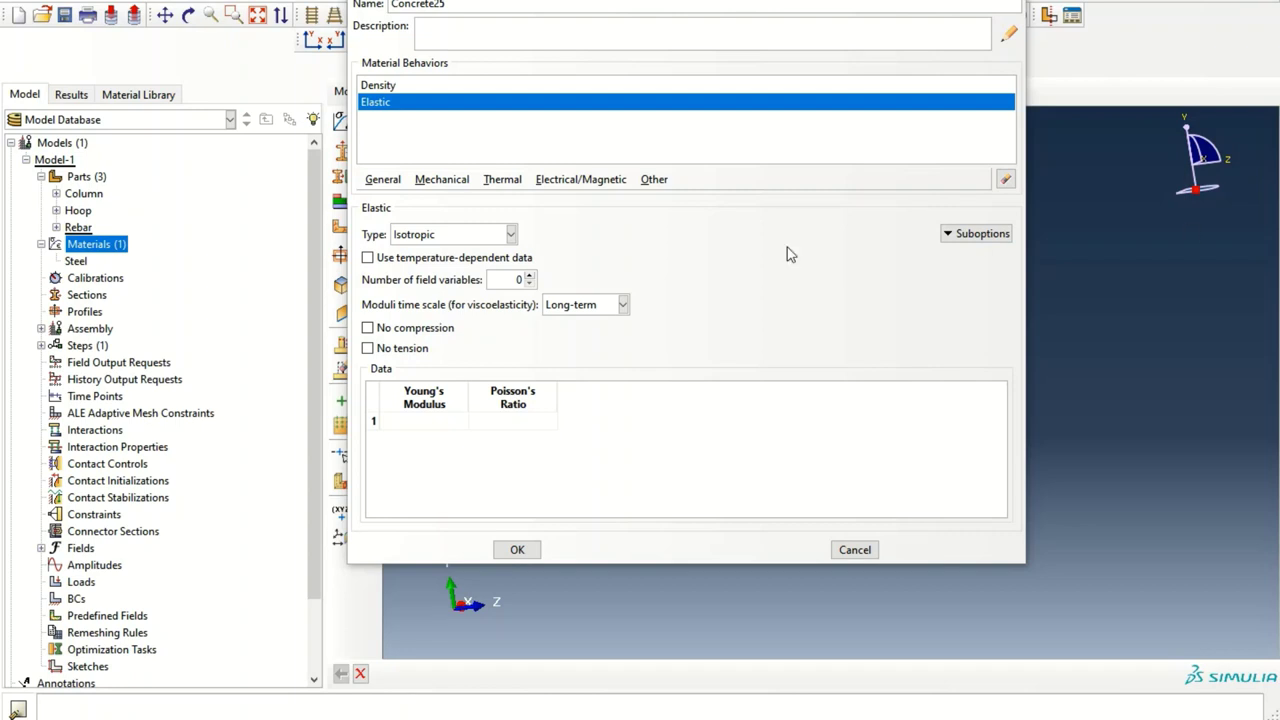
{"action": "left_click", "coordinate": [445, 421]}
{"action": "type", "text": "13235.682\t0.18"}
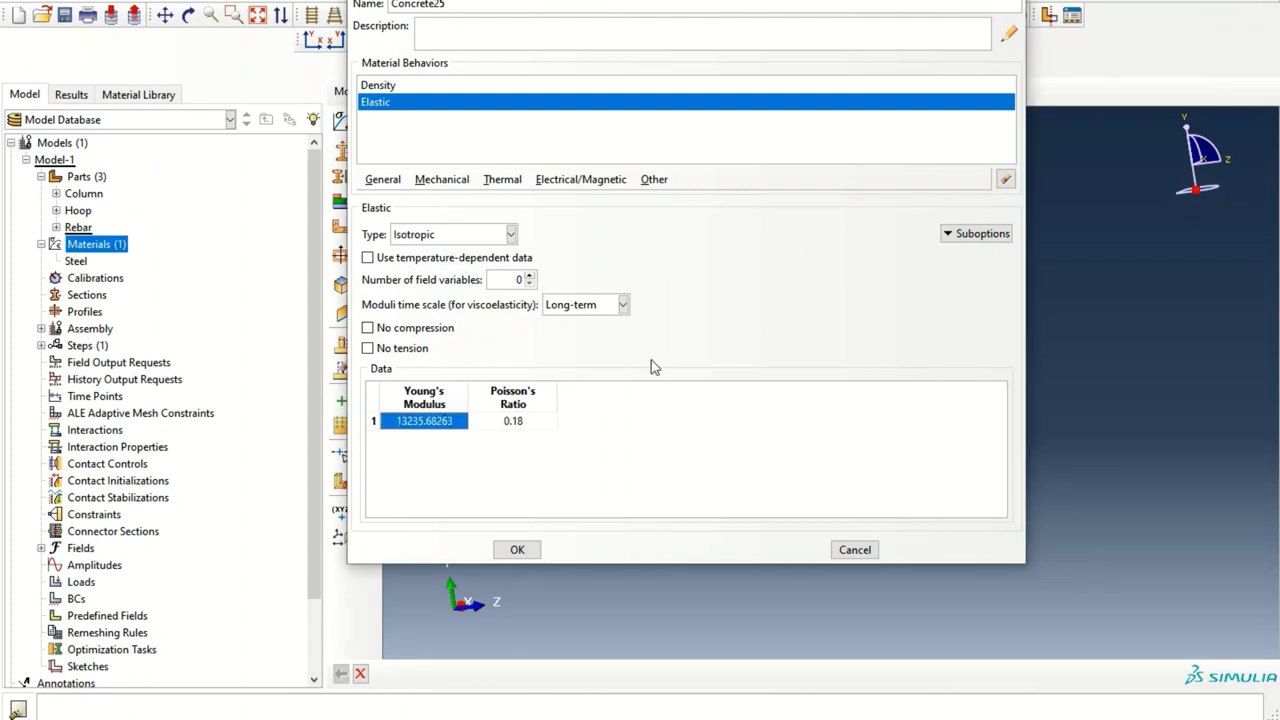
- Add Concrete Damaged Plasticity with dilation angle 31, eccentricity 0.1, fb0/fc0 1.16, K 0.667 and viscosity parameter 0.0001
{"action": "left_click", "coordinate": [432, 181]}
{"action": "mouse_move", "coordinate": [450, 216]}
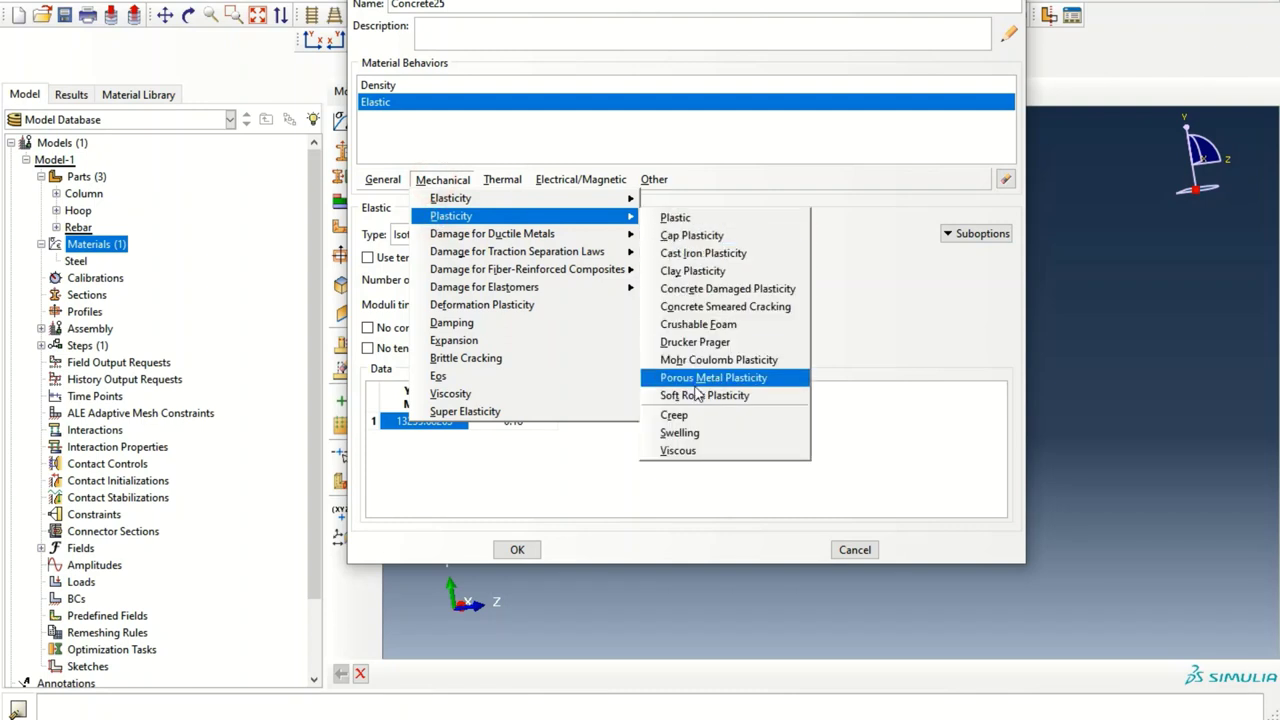
{"action": "left_click", "coordinate": [714, 288]}
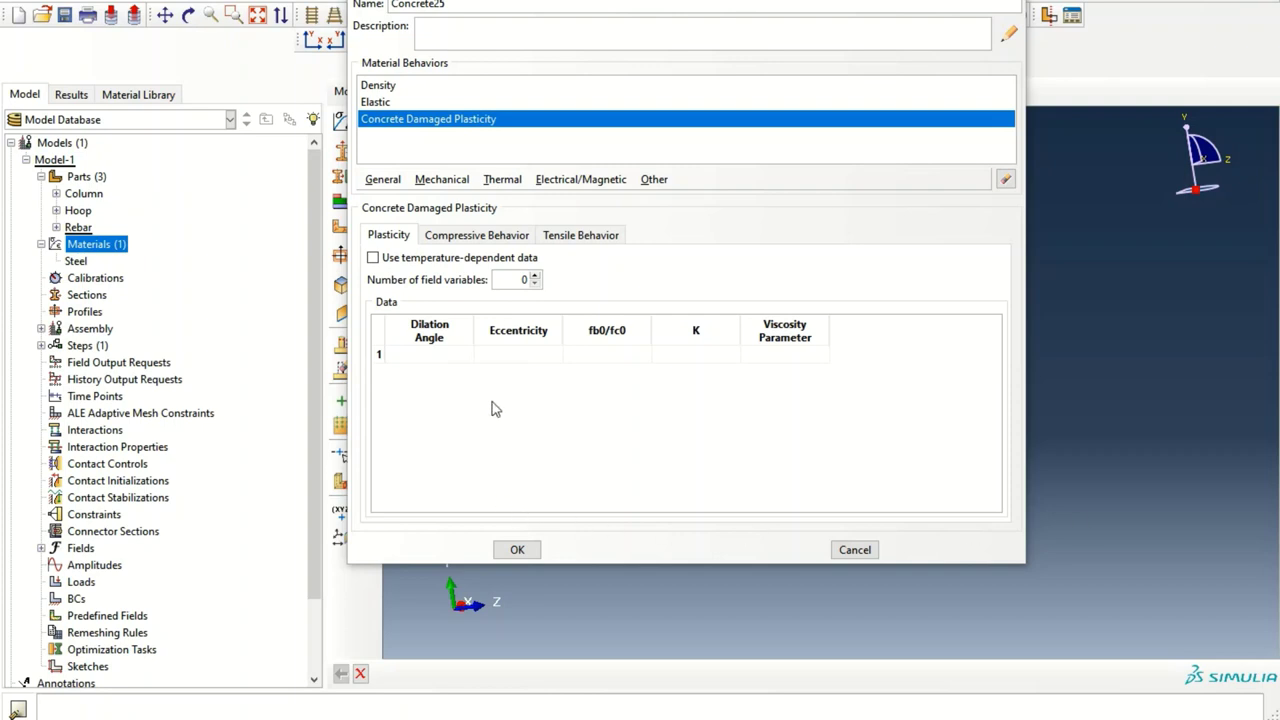
{"action": "left_click", "coordinate": [429, 356]}
{"action": "type", "text": "31\t0.1\t1.16\t0.667\t0.0001"}
- Paste the copied yield stress and inelastic strain table into the concrete's compressive behavior data
{"action": "left_click", "coordinate": [476, 235]}
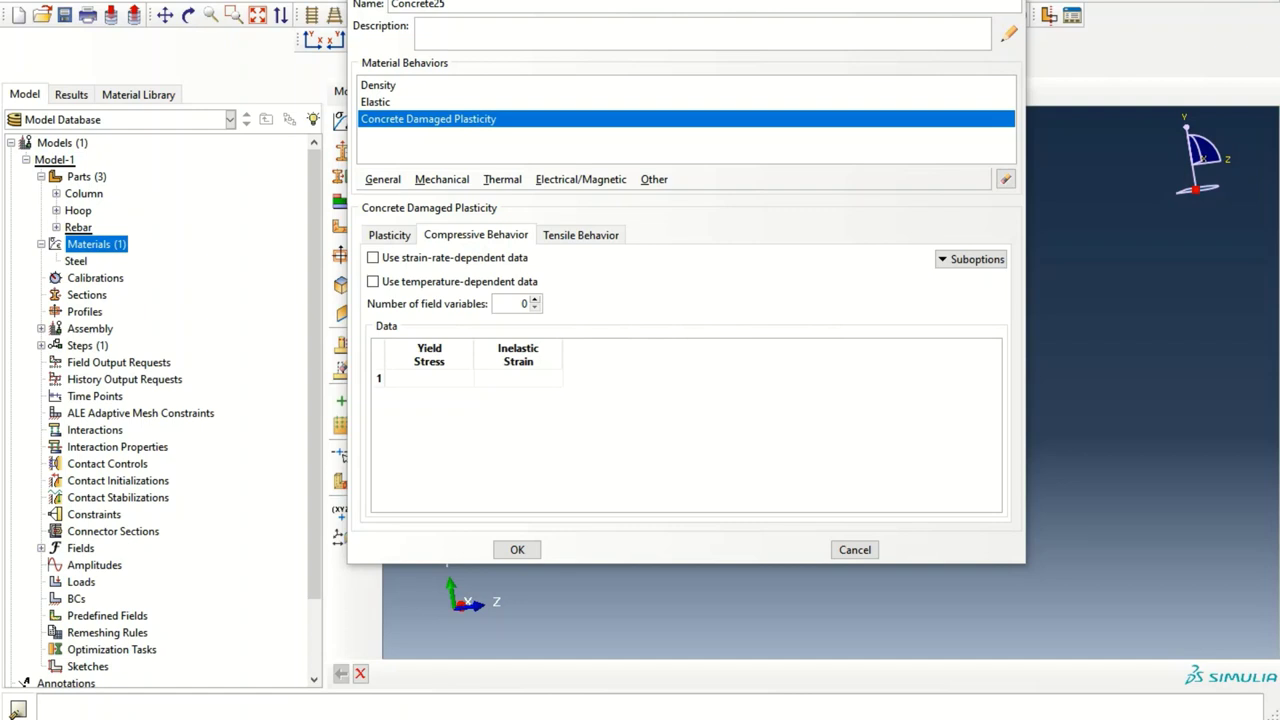
{"action": "left_click", "coordinate": [429, 379]}
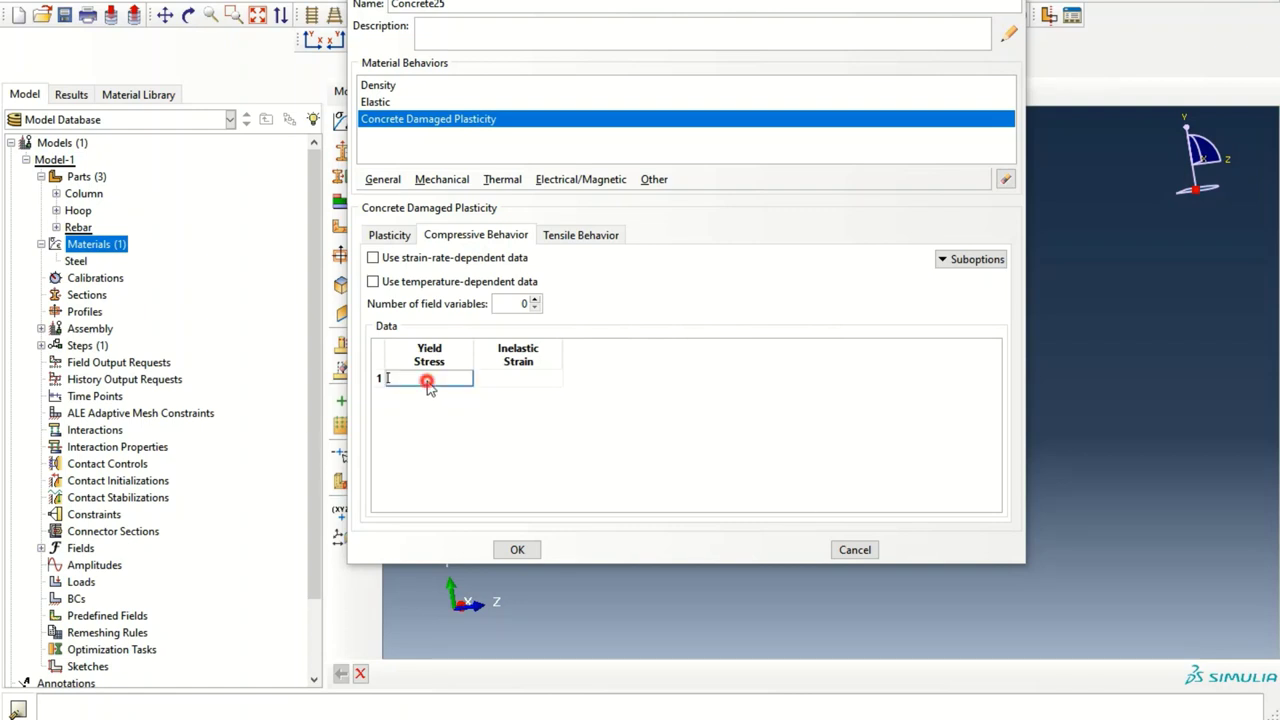
{"action": "key", "text": "ctrl+v"}
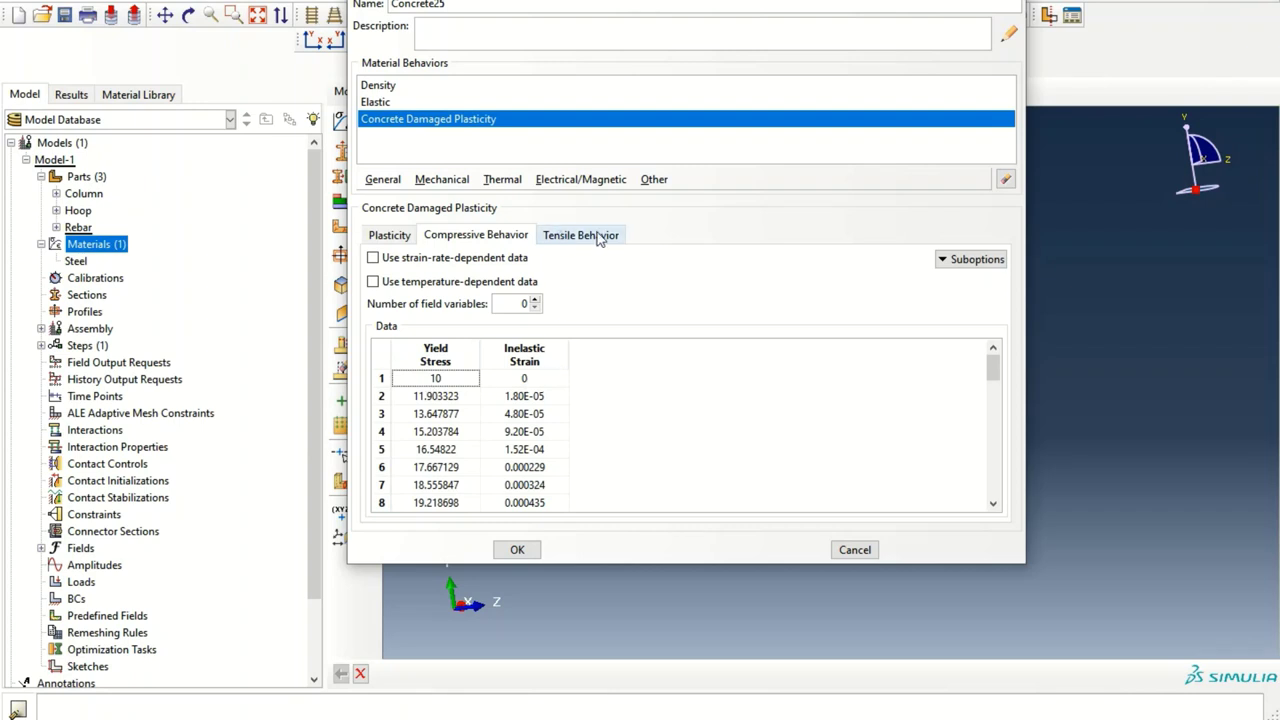
- Add Concrete Compression Damage to the plasticity model and paste in the copied damage parameter and inelastic strain table
{"action": "left_click", "coordinate": [968, 259]}
{"action": "left_click", "coordinate": [984, 278]}
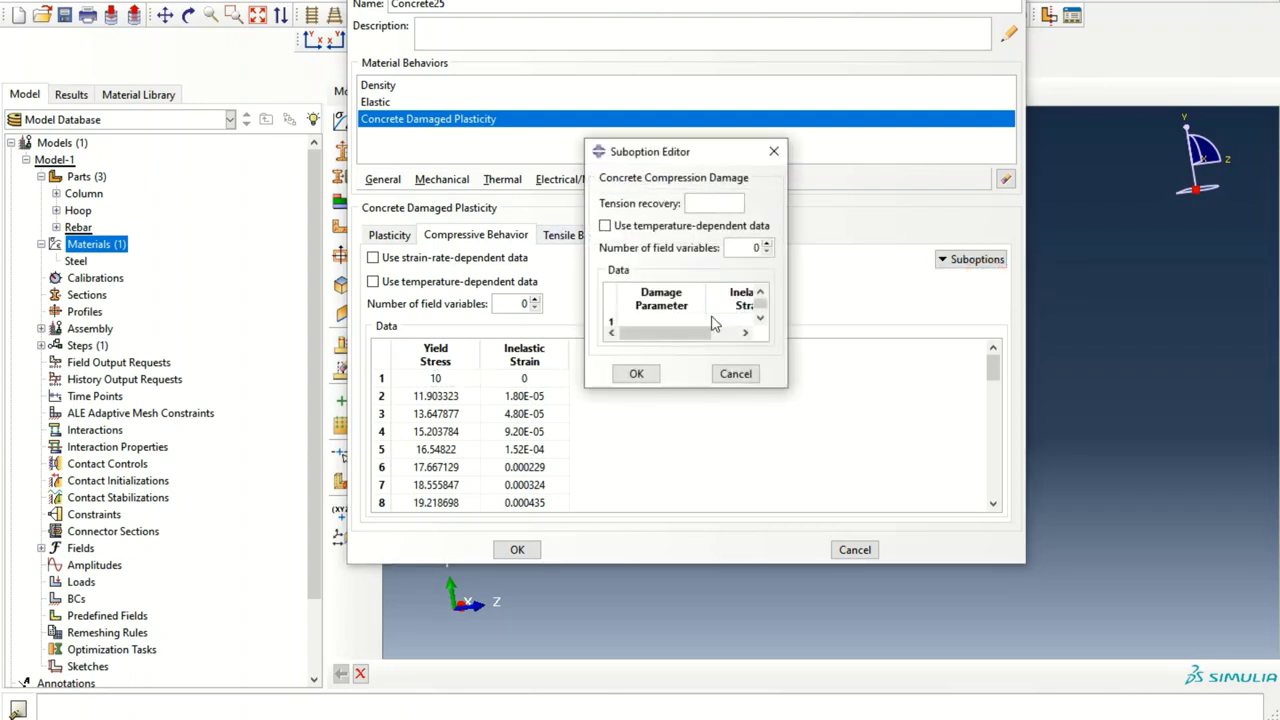
{"action": "left_click_drag", "start_coordinate": [786, 386], "coordinate": [969, 601]}
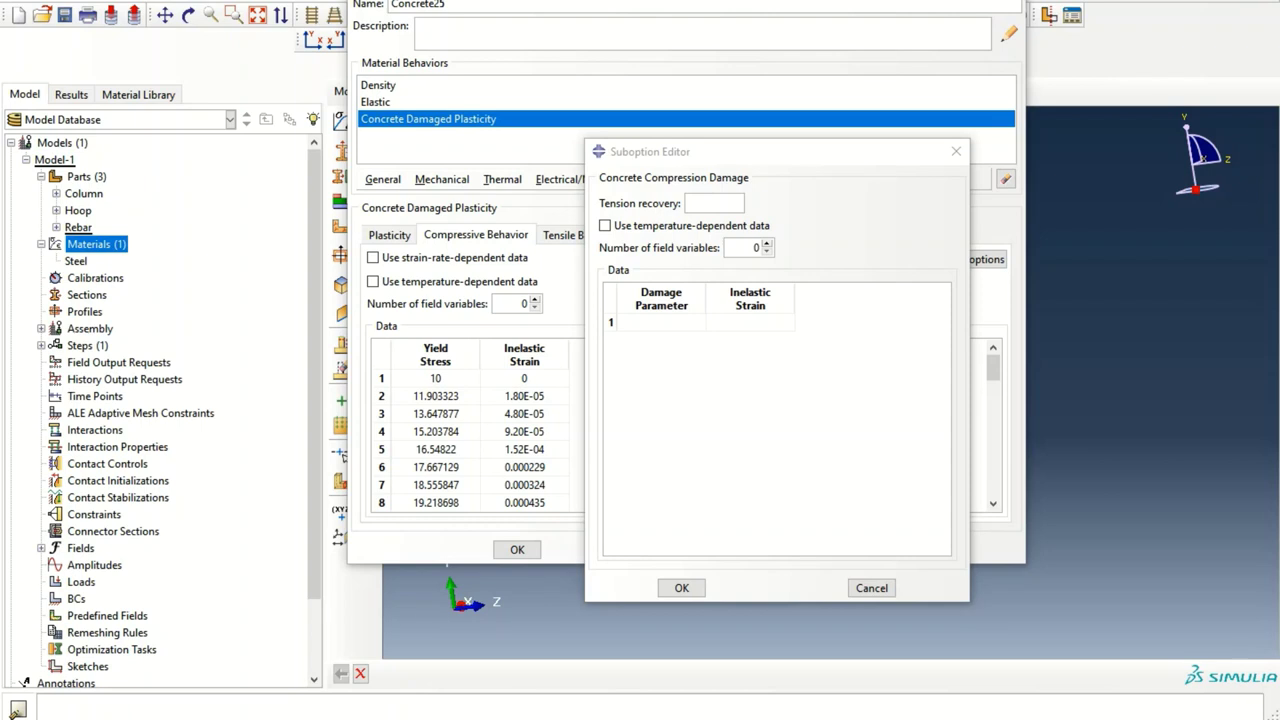
{"action": "left_click", "coordinate": [663, 322]}
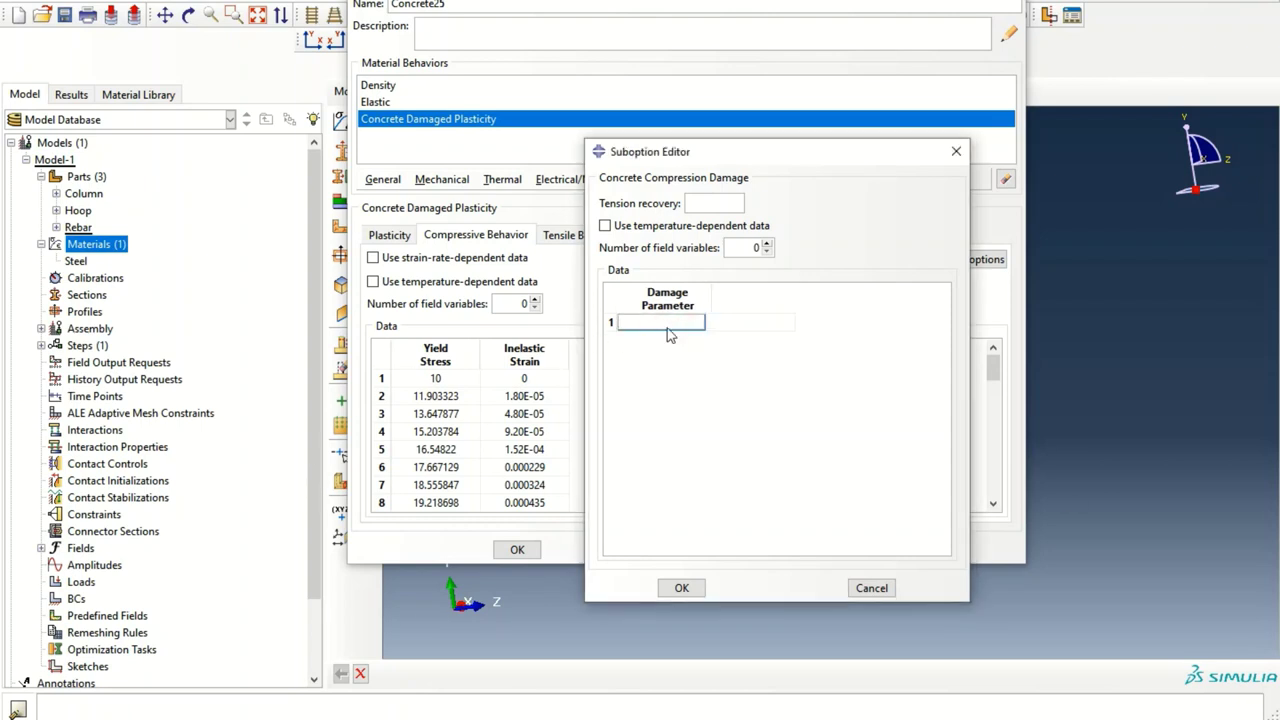
{"action": "key", "text": "ctrl+v"}
{"action": "scroll", "coordinate": [776, 490], "scroll_direction": "down", "scroll_amount": 12}
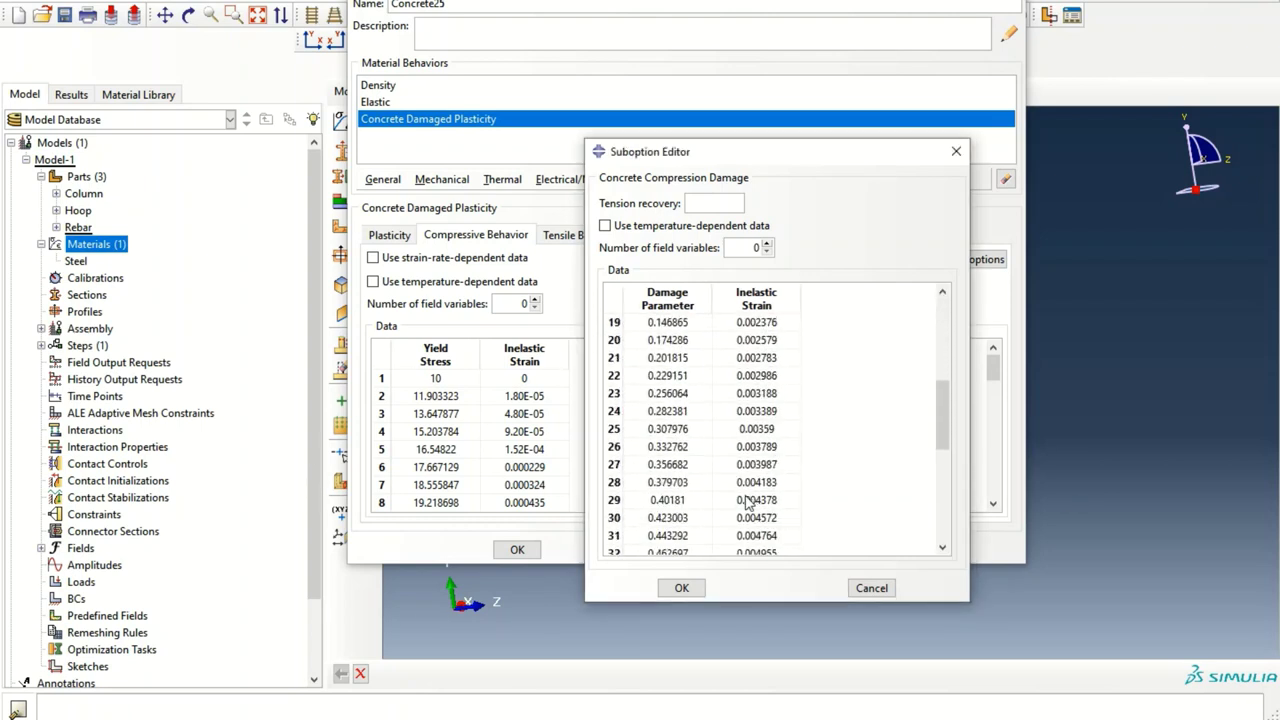
{"action": "left_click", "coordinate": [683, 588]}
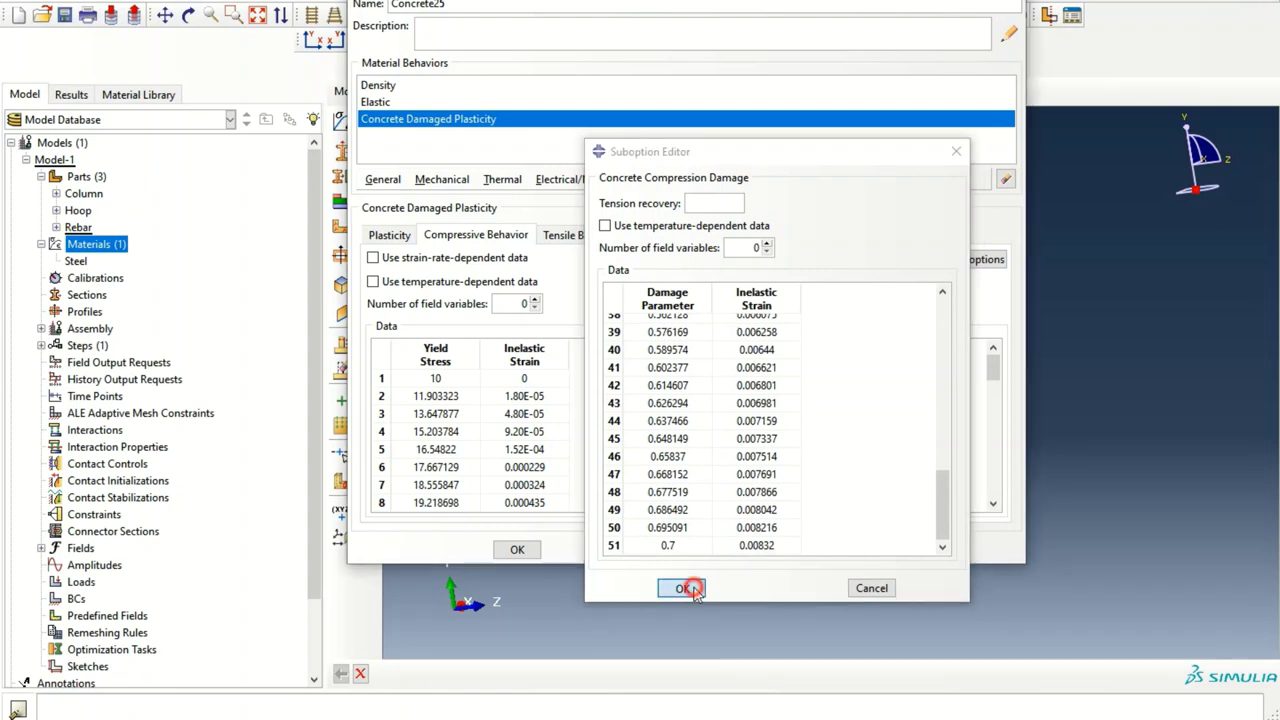
- Paste the yield stress and cracking strain table, starting at 2.4 and 0, into the concrete's strain-type tensile behavior data
{"action": "left_click", "coordinate": [578, 236]}
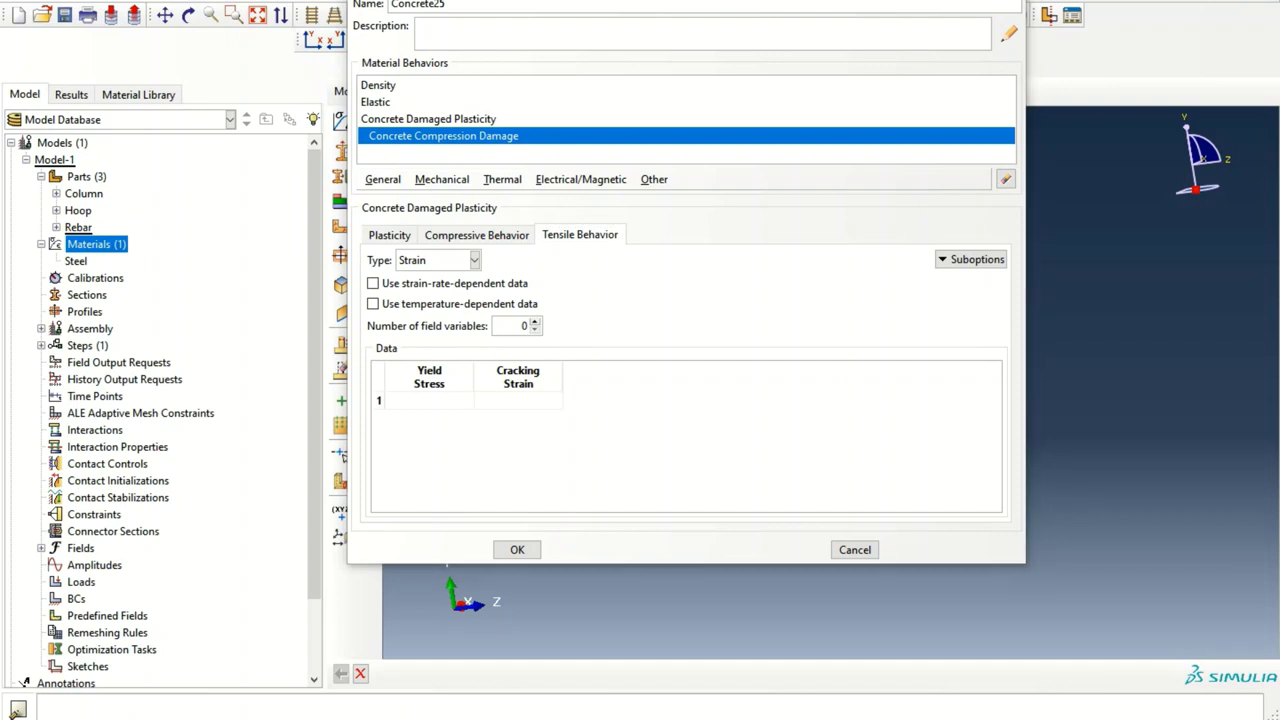
{"action": "left_click", "coordinate": [435, 400]}
{"action": "key", "text": "ctrl+v"}
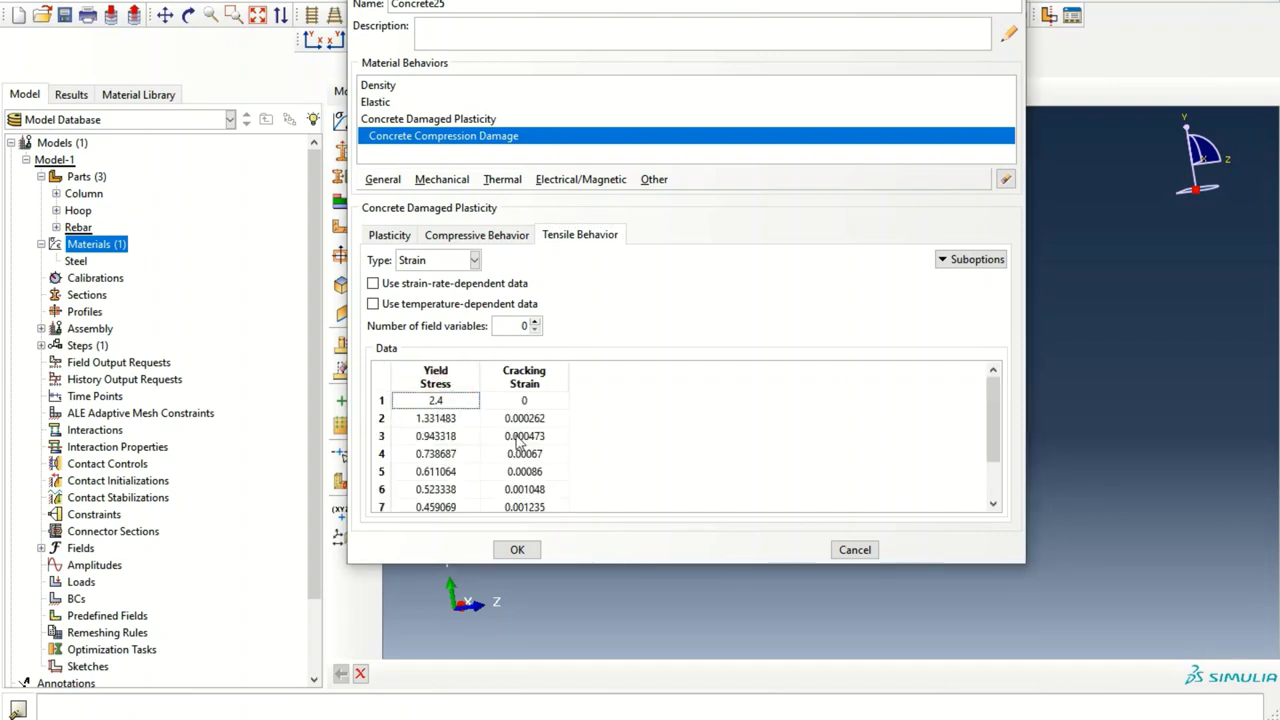
{"action": "scroll", "coordinate": [658, 437], "scroll_direction": "down", "scroll_amount": 1}
{"action": "scroll", "coordinate": [658, 437], "scroll_direction": "down", "scroll_amount": 1}
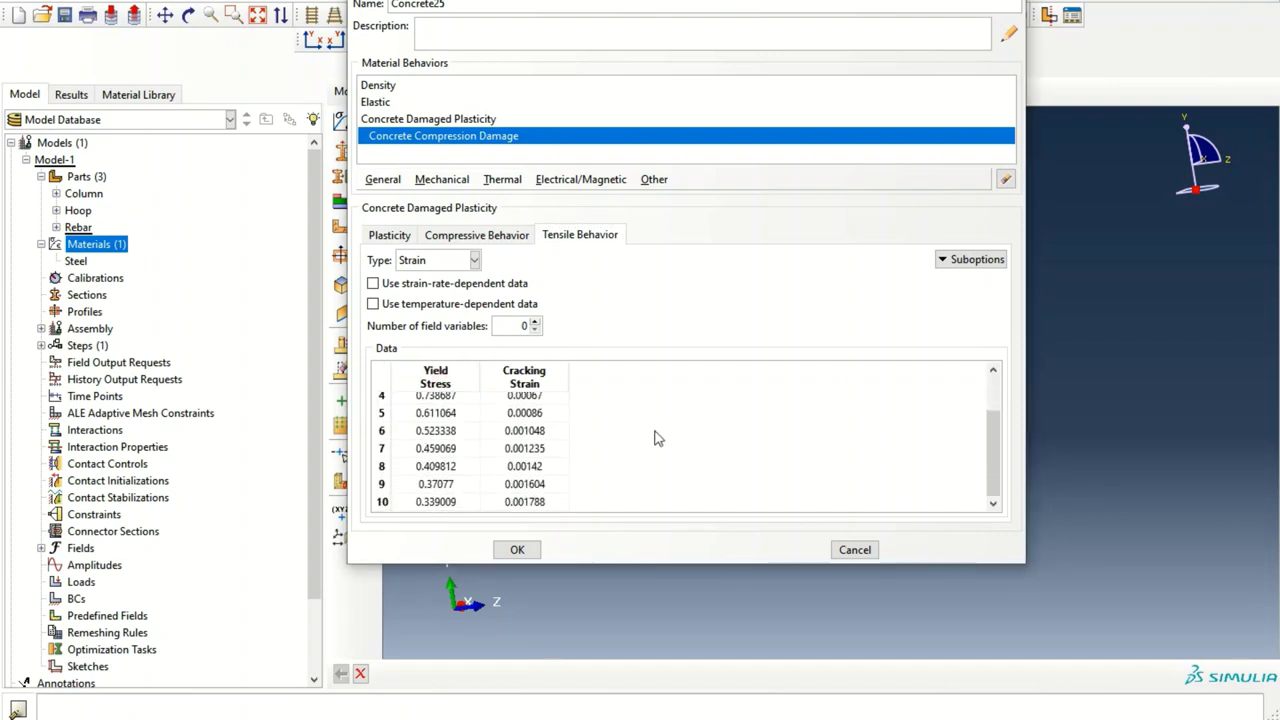
- Add strain-type Concrete Tension Damage and fill in ten damage parameter and cracking strain rows from 0, 0 to 0.858746, 0.001788
{"action": "left_click", "coordinate": [958, 260]}
{"action": "left_click", "coordinate": [968, 277]}
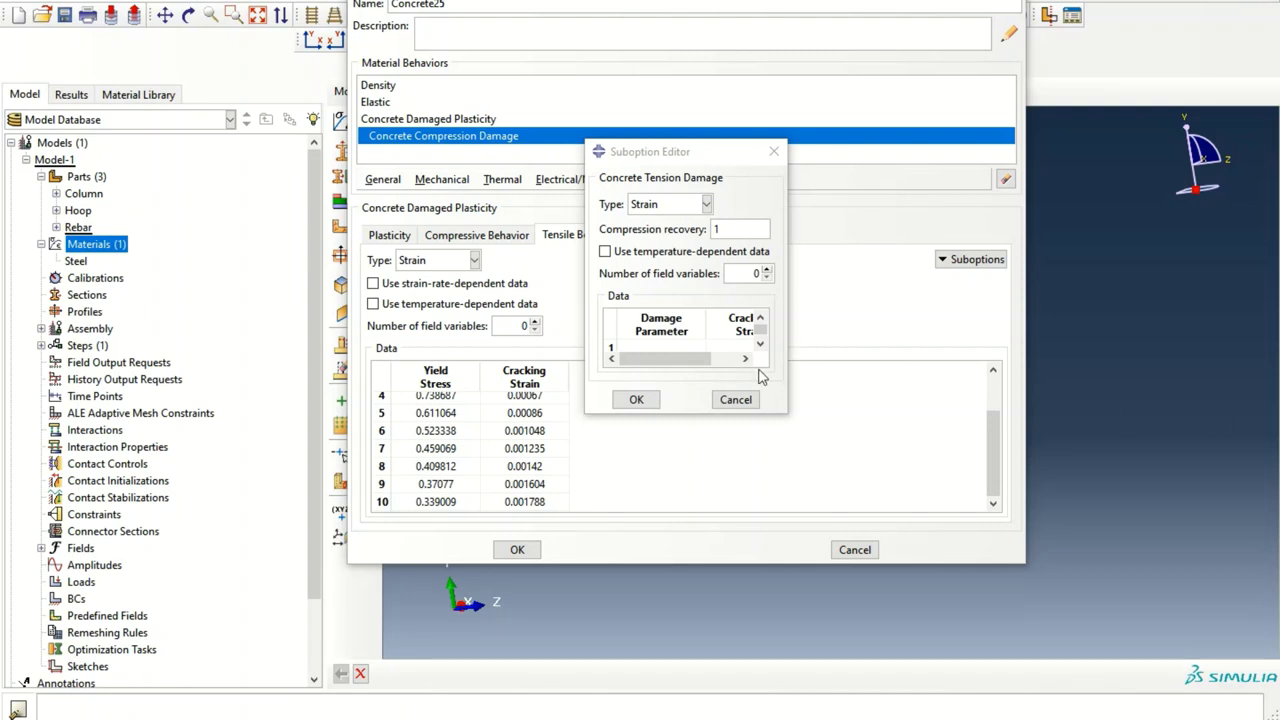
{"action": "left_click", "coordinate": [636, 349]}
{"action": "left_click_drag", "start_coordinate": [786, 412], "coordinate": [876, 585]}
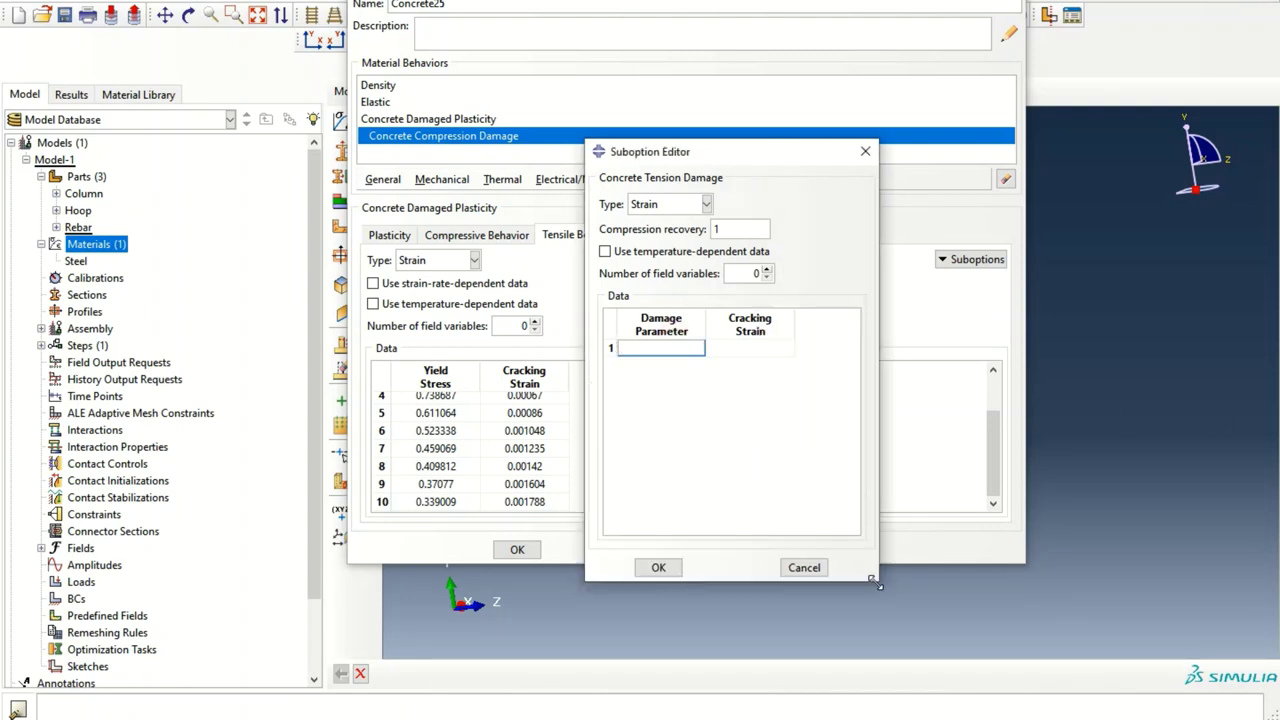
{"action": "type", "text": "0\t0 0.445215\t0.000262 0.606951\t0.000473 0.692214\t0.00067 0.74539\t0.00086 0.781942\t0.001048 0.808721\t0.001235 0.829245\t0.00142 0.845512\t0.001604 0.858746\t0.001788"}
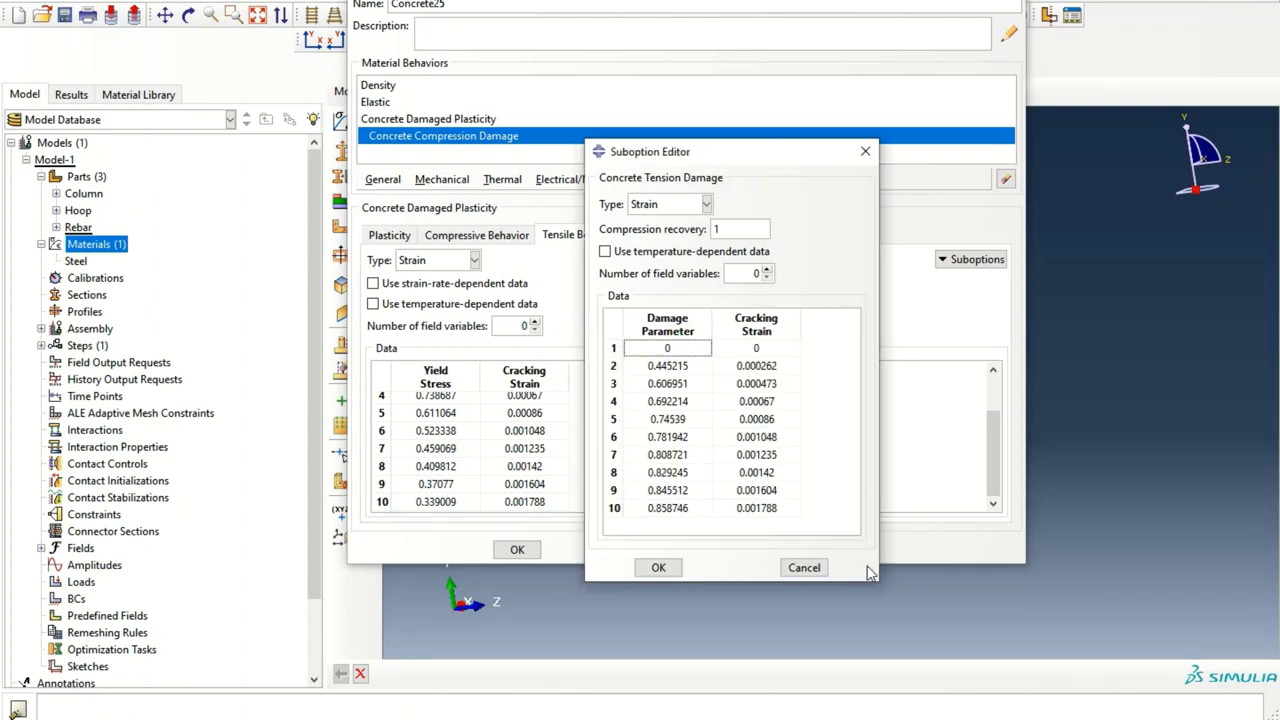
{"action": "left_click", "coordinate": [659, 567]}
- Review the elastic and density entries of Concrete25 and save the material
{"action": "left_click", "coordinate": [430, 101]}
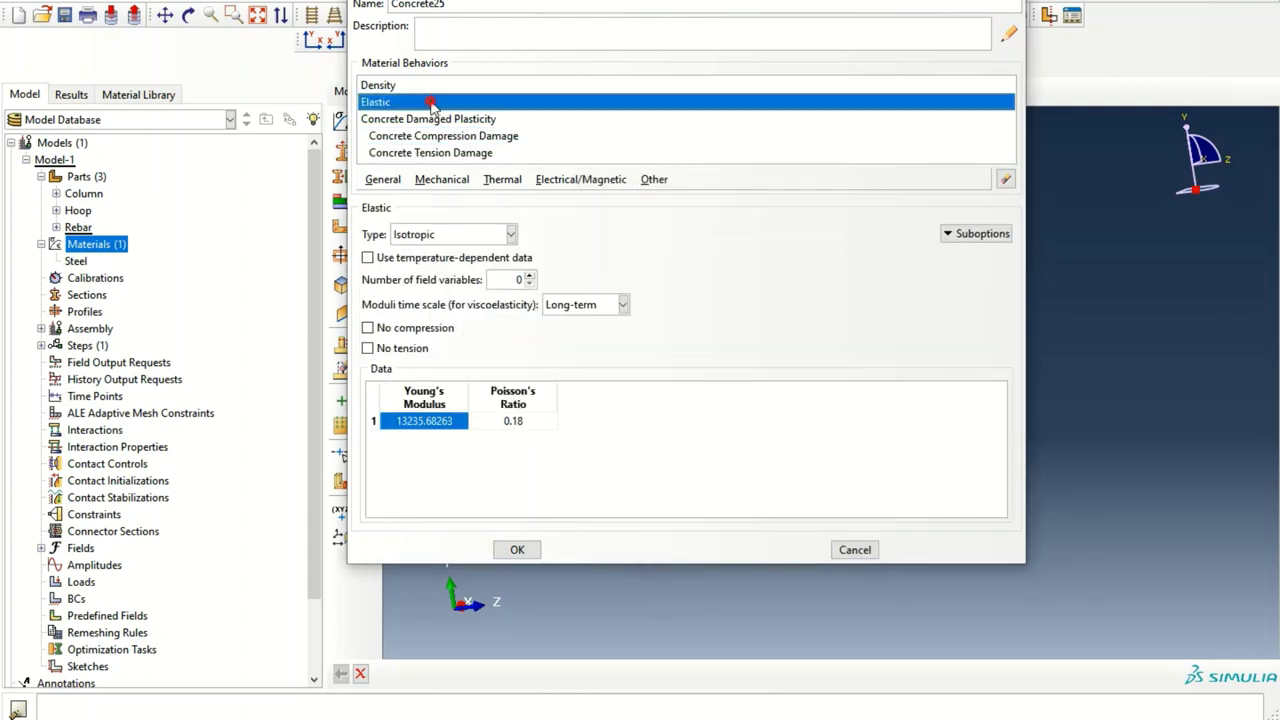
{"action": "left_click", "coordinate": [437, 86]}
{"action": "left_click", "coordinate": [501, 556]}
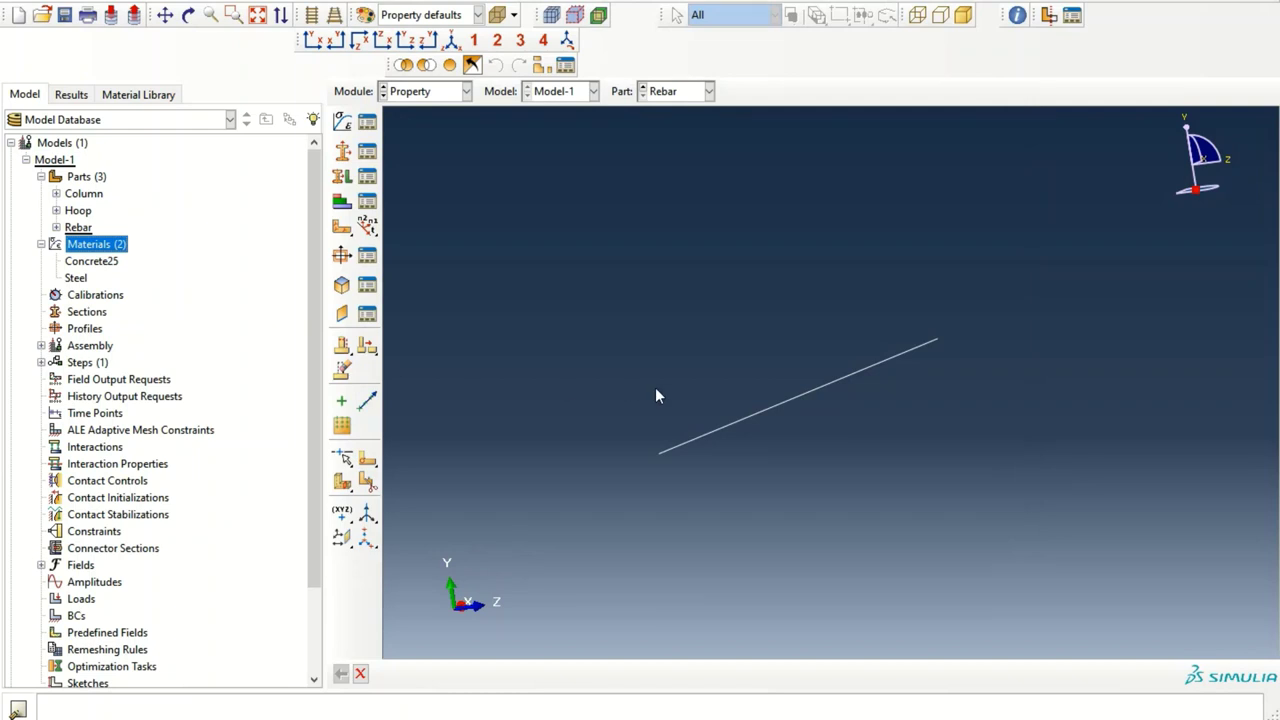
- Create a solid homogeneous section named ColumnSec that uses the Concrete25 material
{"action": "scroll", "coordinate": [655, 389], "scroll_direction": "up", "scroll_amount": 1}
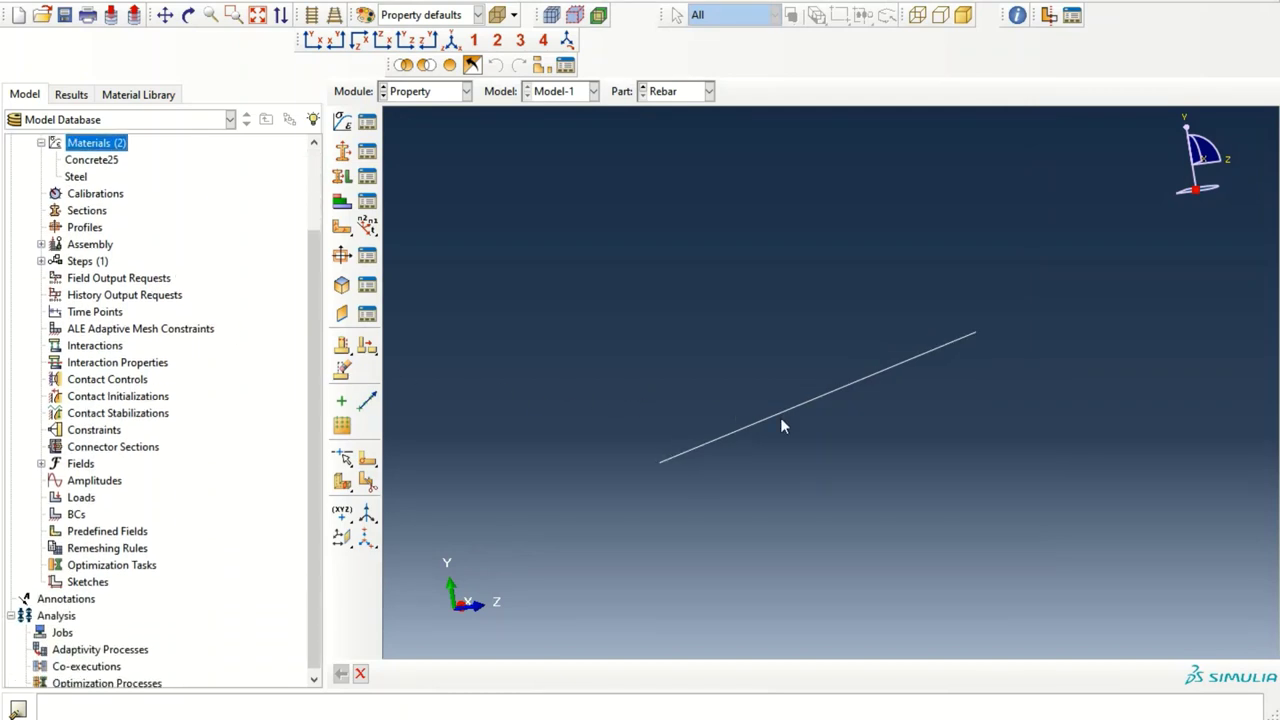
{"action": "scroll", "coordinate": [754, 401], "scroll_direction": "up", "scroll_amount": 1}
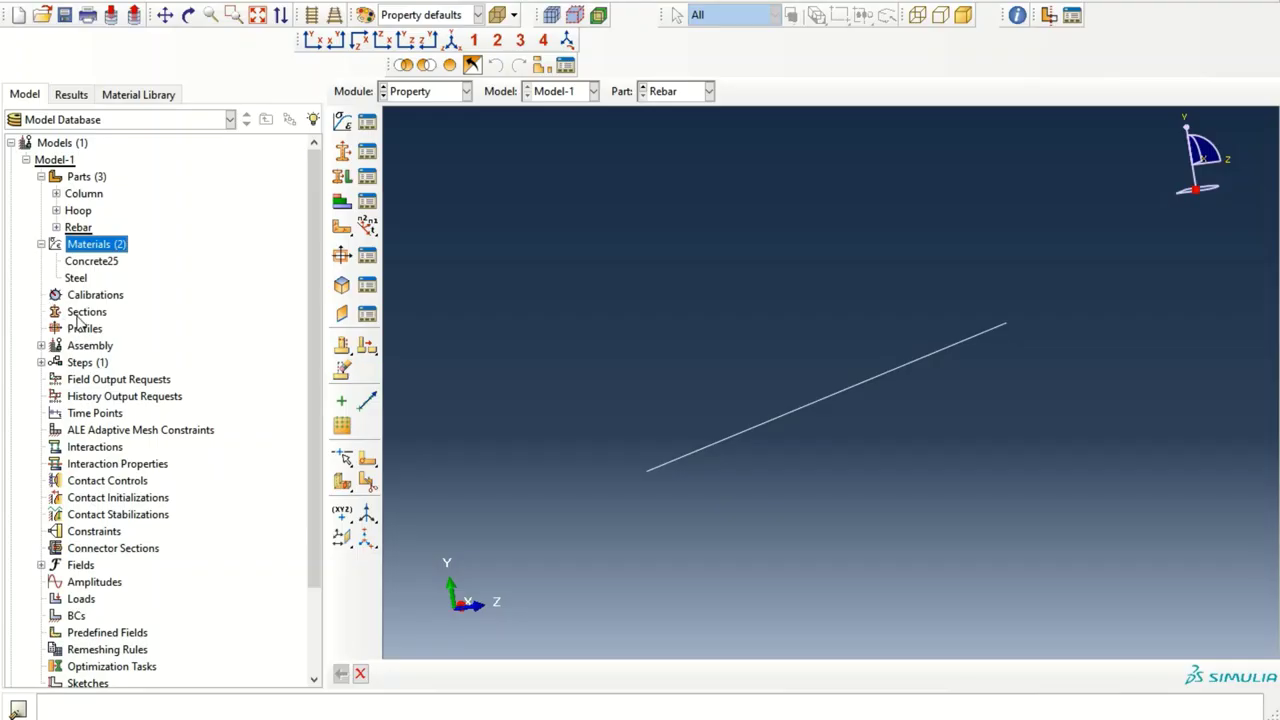
{"action": "double_click", "coordinate": [80, 313]}
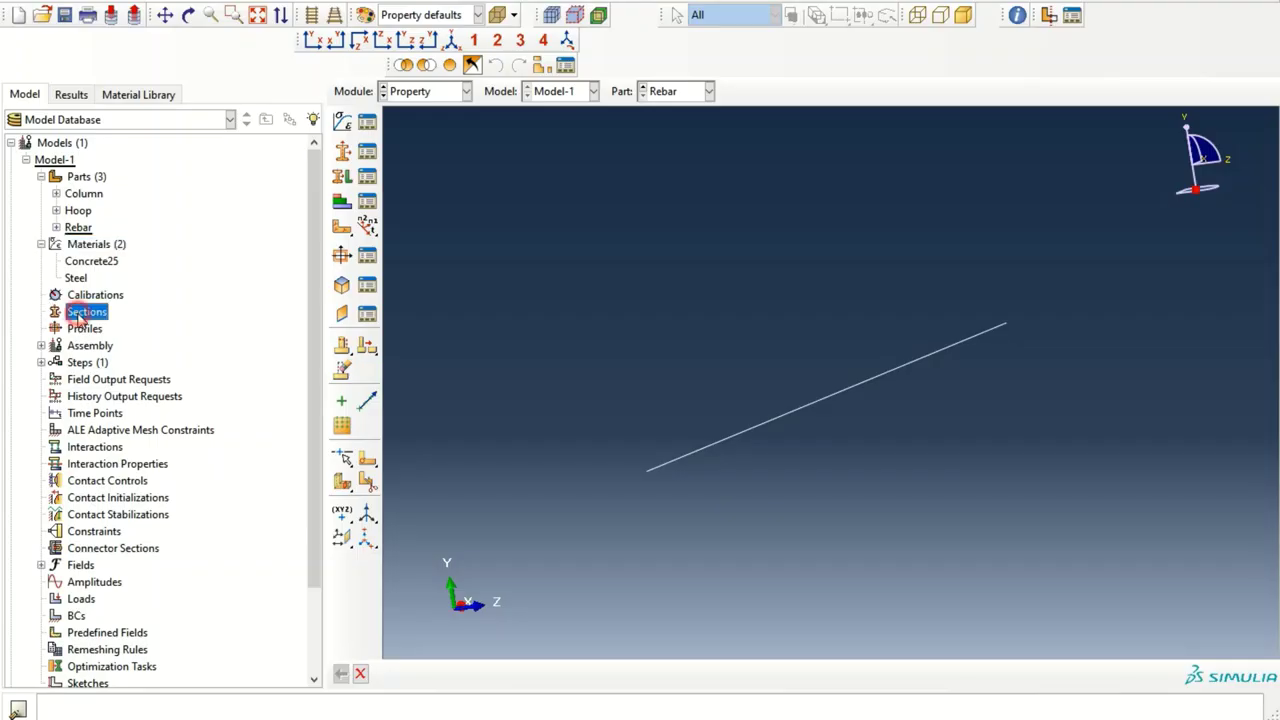
{"action": "type", "text": "ColumnSec"}
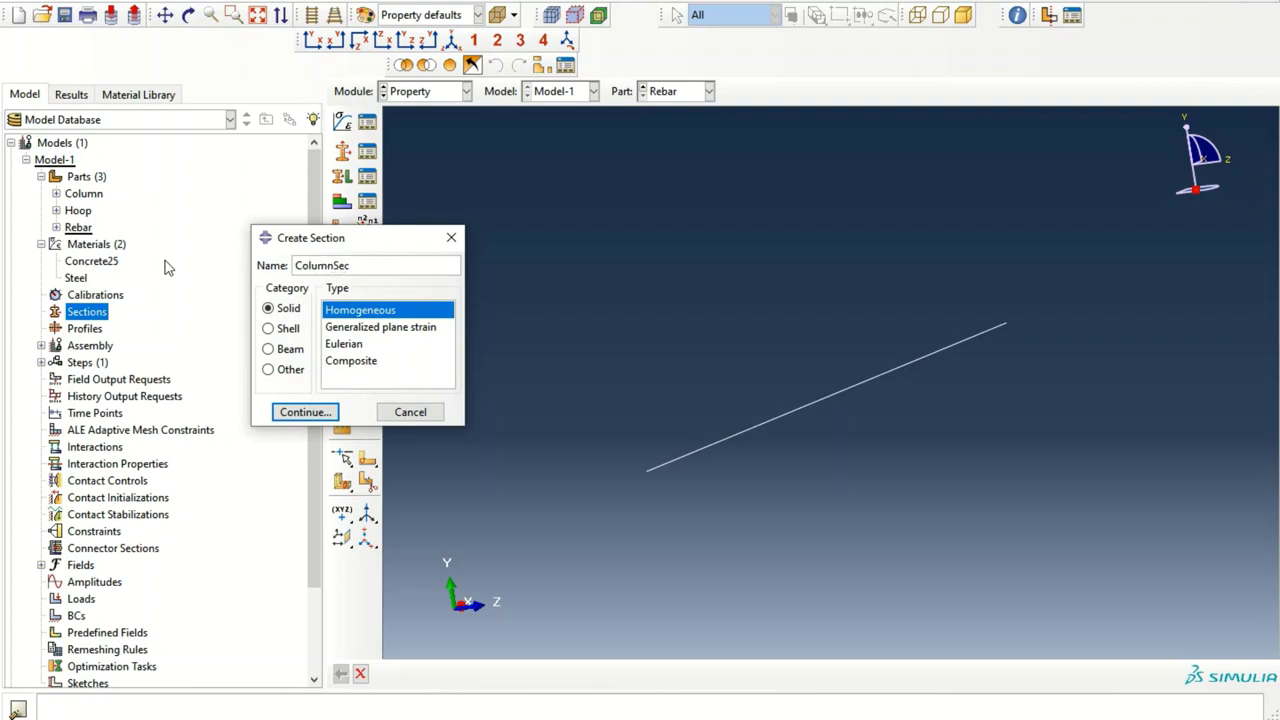
{"action": "key", "text": "Return"}
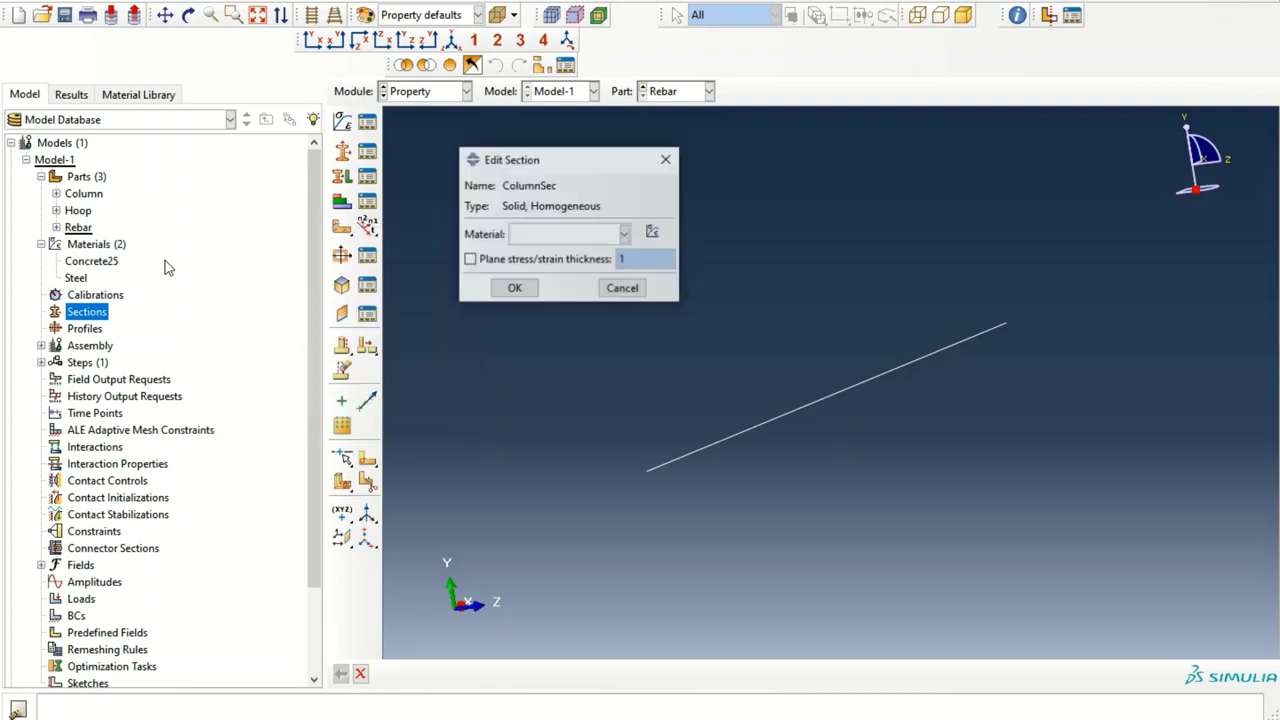
{"action": "left_click", "coordinate": [583, 234]}
{"action": "left_click", "coordinate": [558, 255]}
{"action": "left_click", "coordinate": [514, 288]}
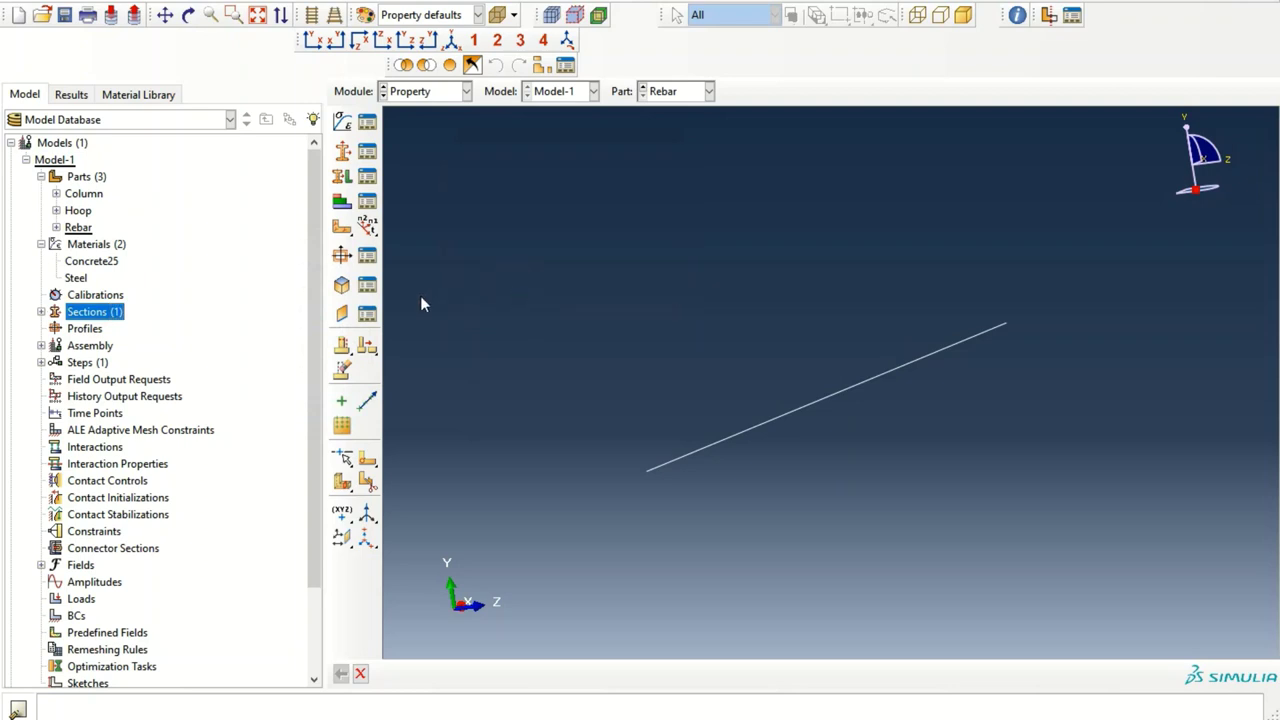
- Create a truss section named RebarSecTruss with the Steel material and a cross-sectional area of 75
{"action": "double_click", "coordinate": [80, 311]}
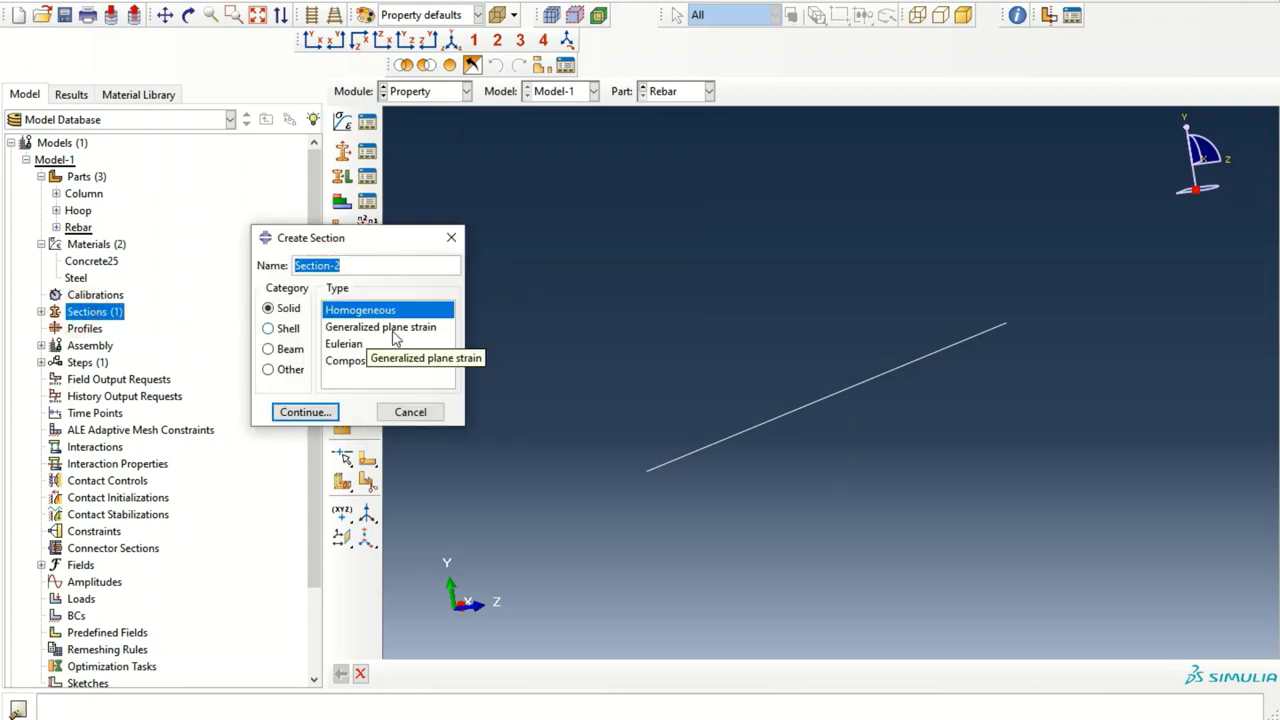
{"action": "type", "text": "RebarSecTruss"}
{"action": "left_click", "coordinate": [268, 349]}
{"action": "left_click", "coordinate": [342, 328]}
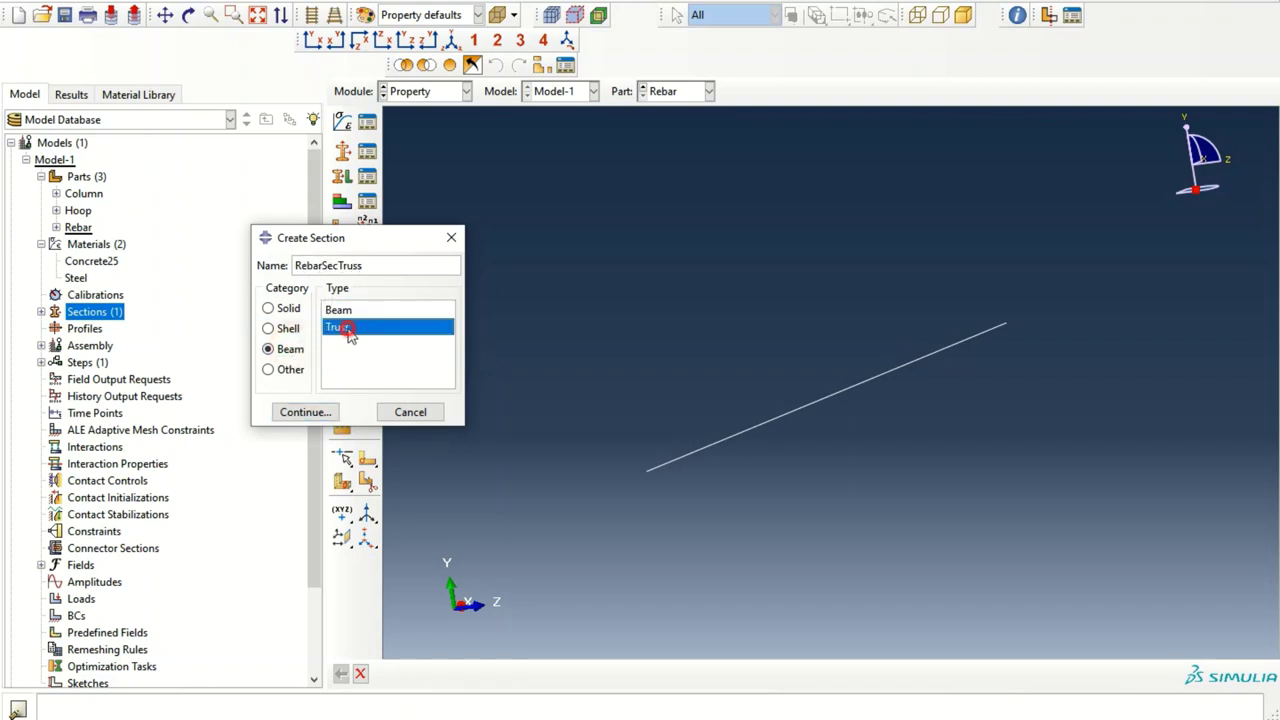
{"action": "left_click", "coordinate": [326, 413]}
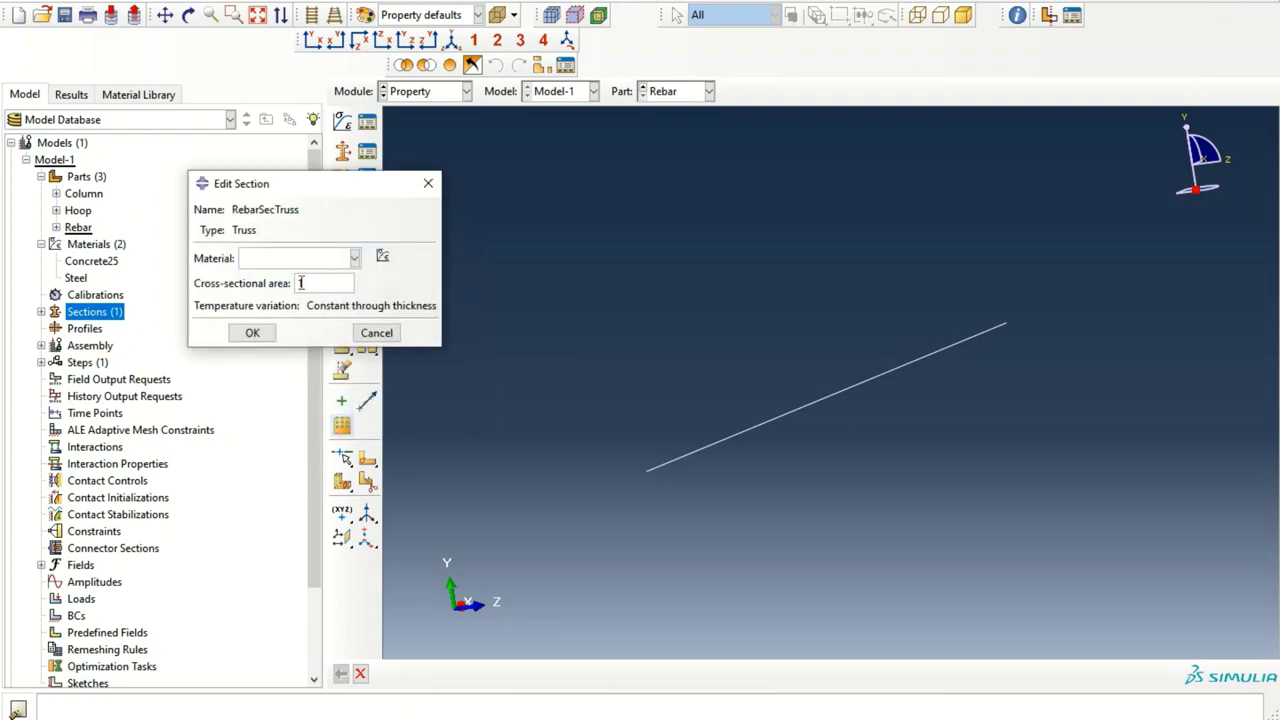
{"action": "left_click", "coordinate": [298, 258]}
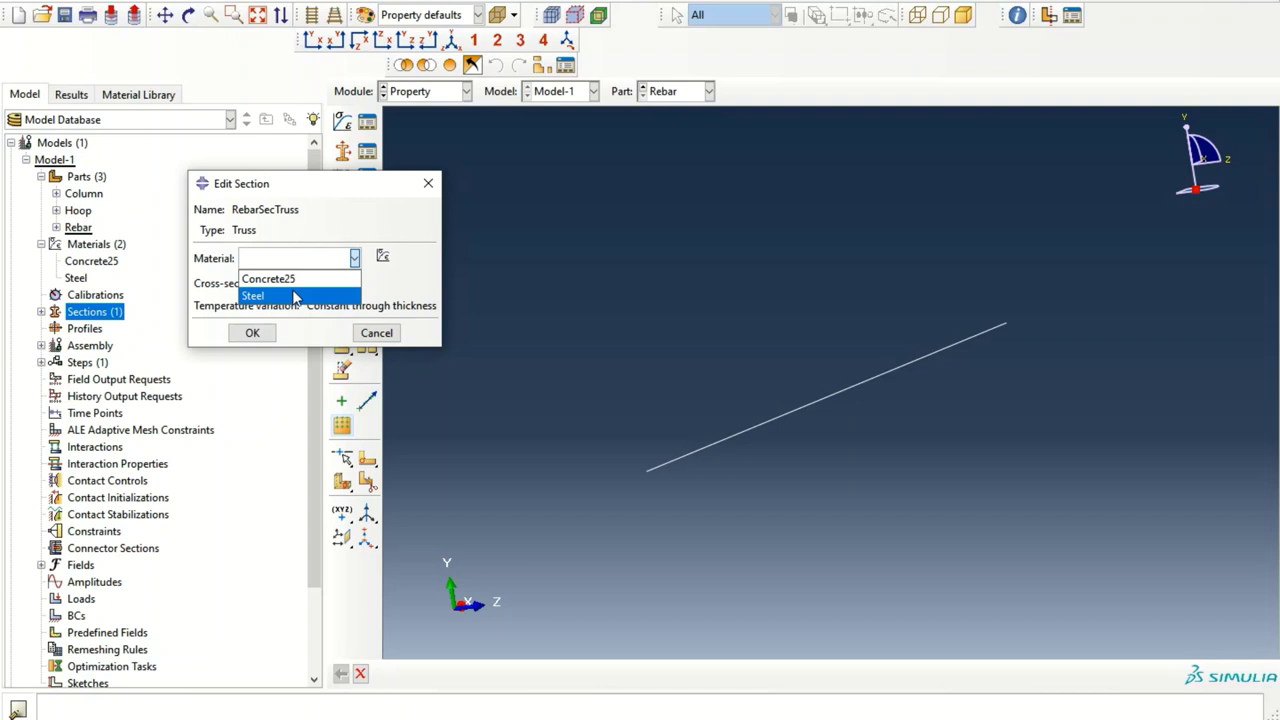
{"action": "left_click", "coordinate": [292, 295]}
{"action": "double_click", "coordinate": [310, 283]}
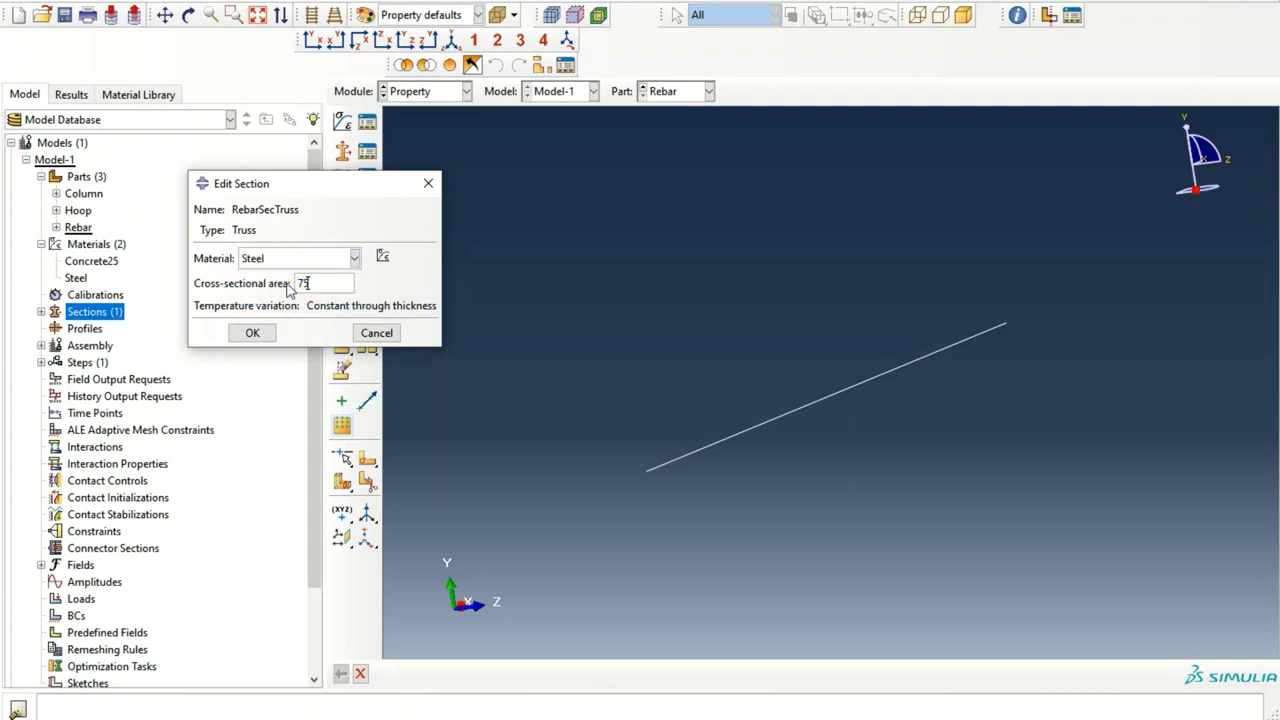
{"action": "type", "text": "75"}
{"action": "left_click", "coordinate": [252, 333]}
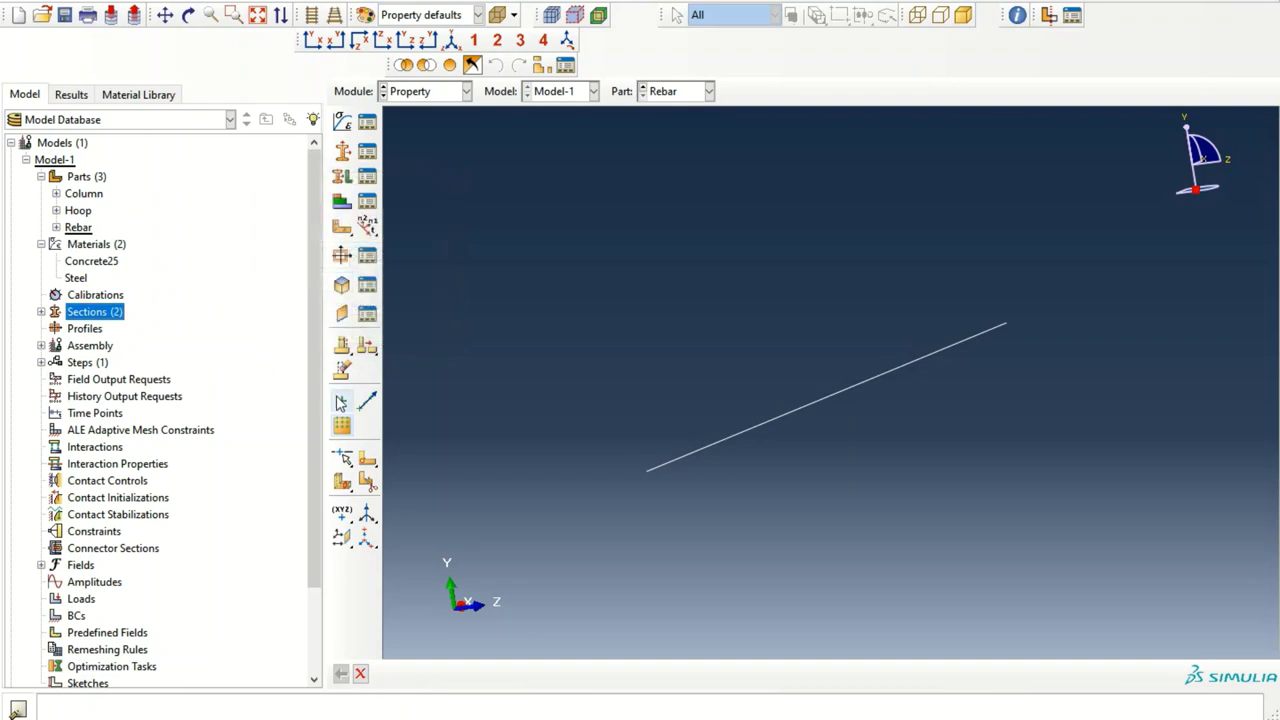
- Assign the ColumnSec section to the whole solid body of the Column part
{"action": "left_click", "coordinate": [56, 193]}
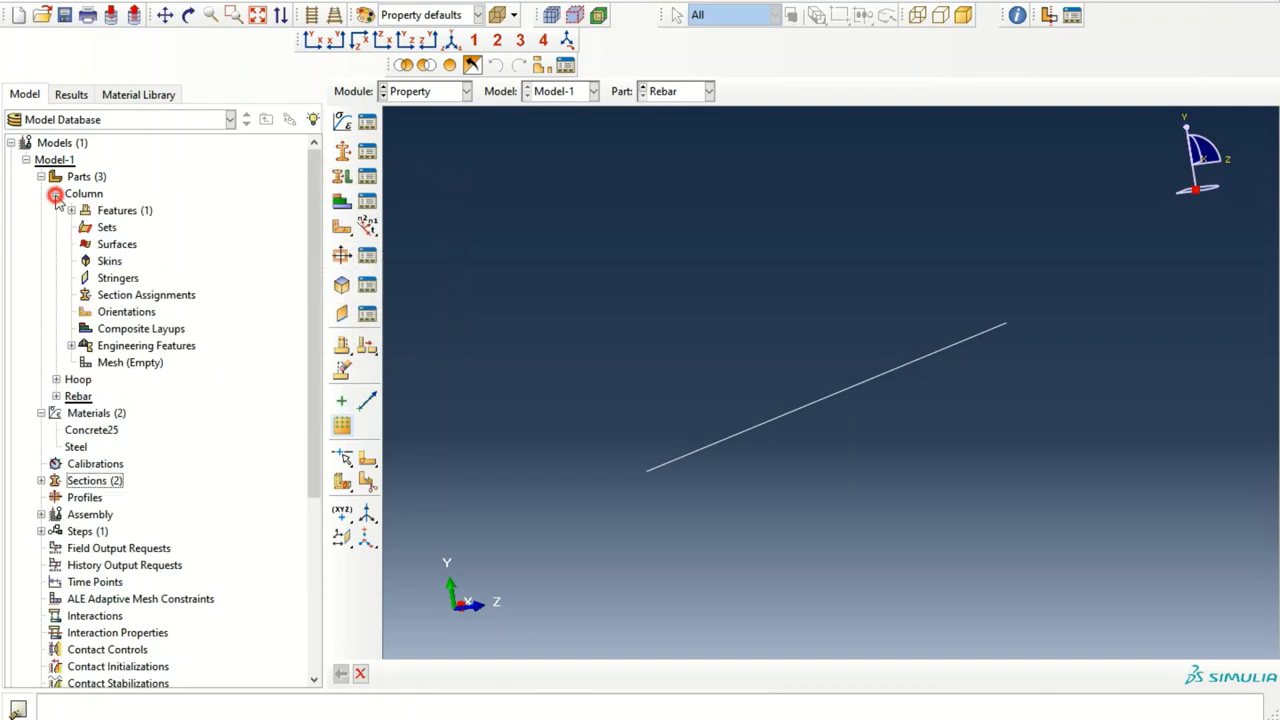
{"action": "double_click", "coordinate": [135, 294]}
{"action": "left_click", "coordinate": [691, 464]}
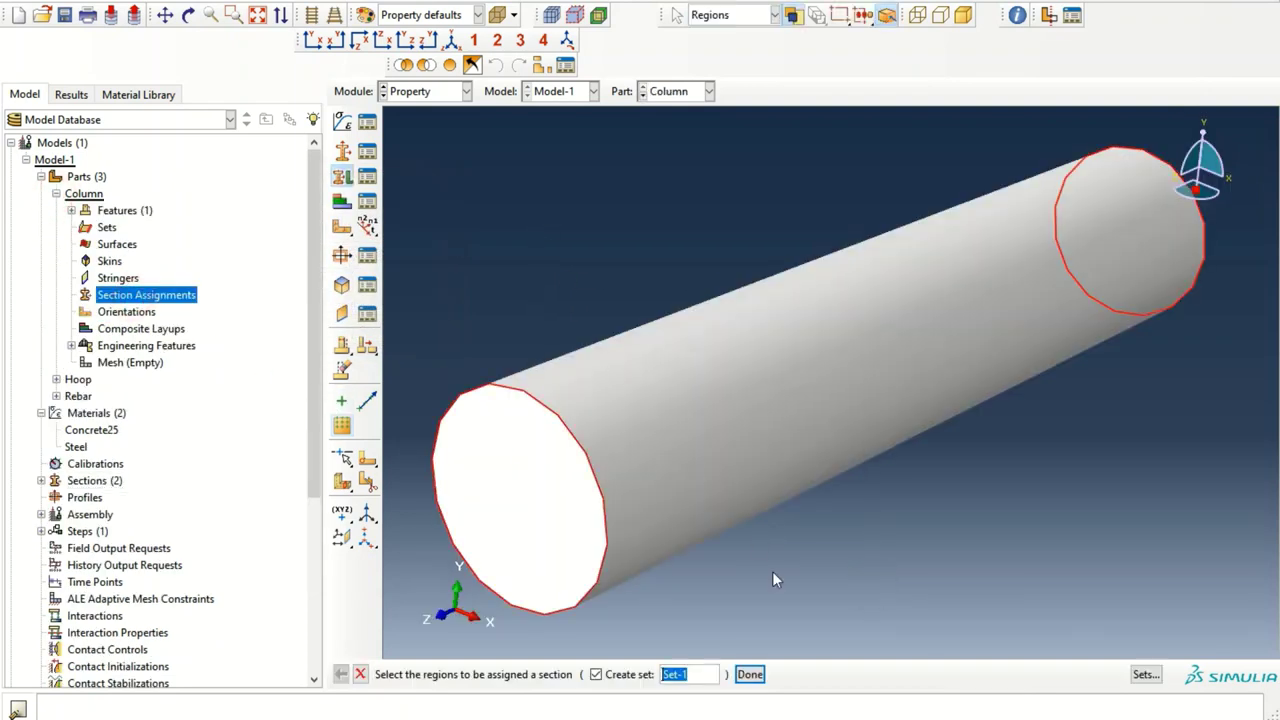
{"action": "left_click", "coordinate": [749, 674]}
{"action": "left_click", "coordinate": [486, 238]}
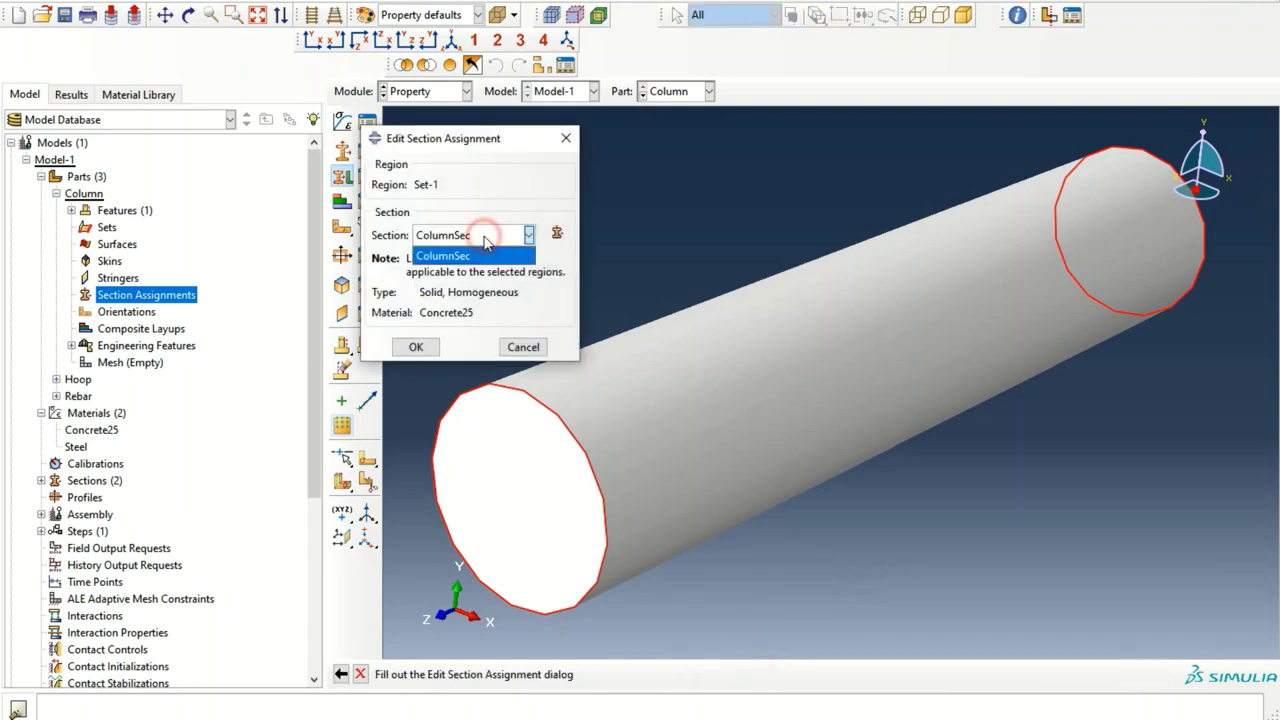
{"action": "left_click", "coordinate": [479, 234]}
{"action": "left_click", "coordinate": [414, 350]}
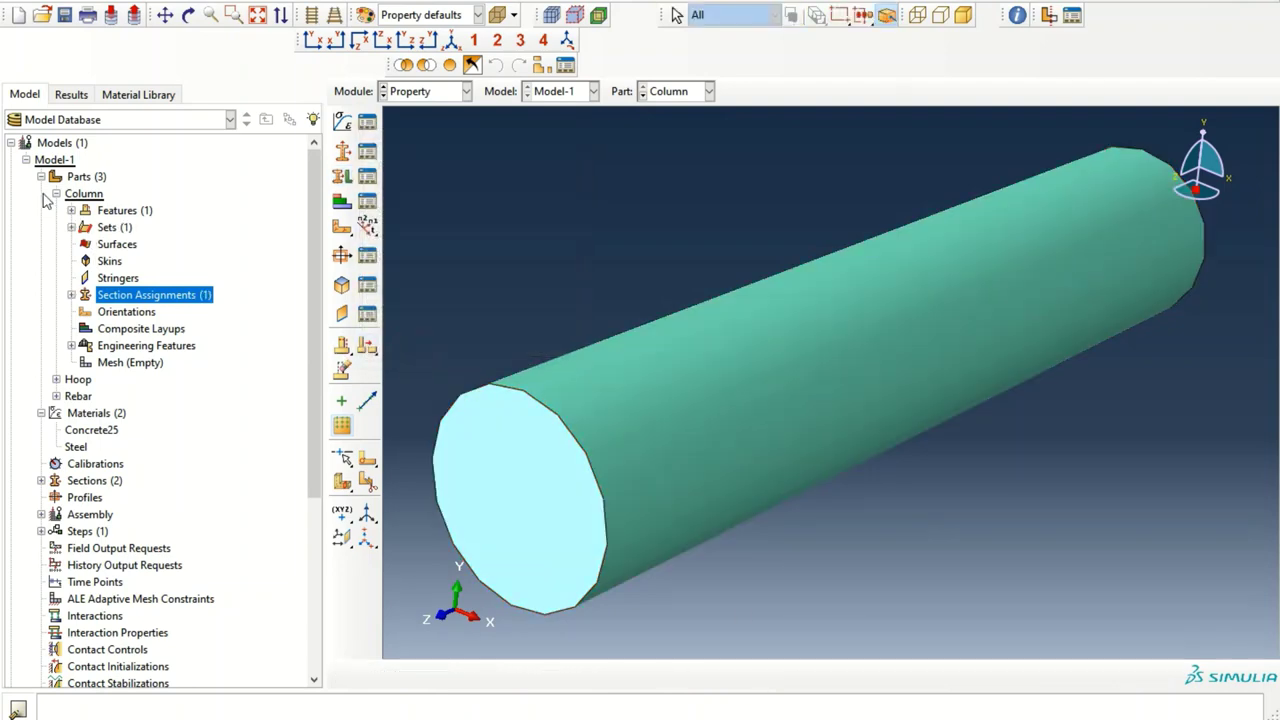
- Assign the RebarSecTruss section to the circular wire of the Hoop part
{"action": "left_click", "coordinate": [56, 193]}
{"action": "left_click", "coordinate": [56, 210]}
{"action": "left_click", "coordinate": [121, 316]}
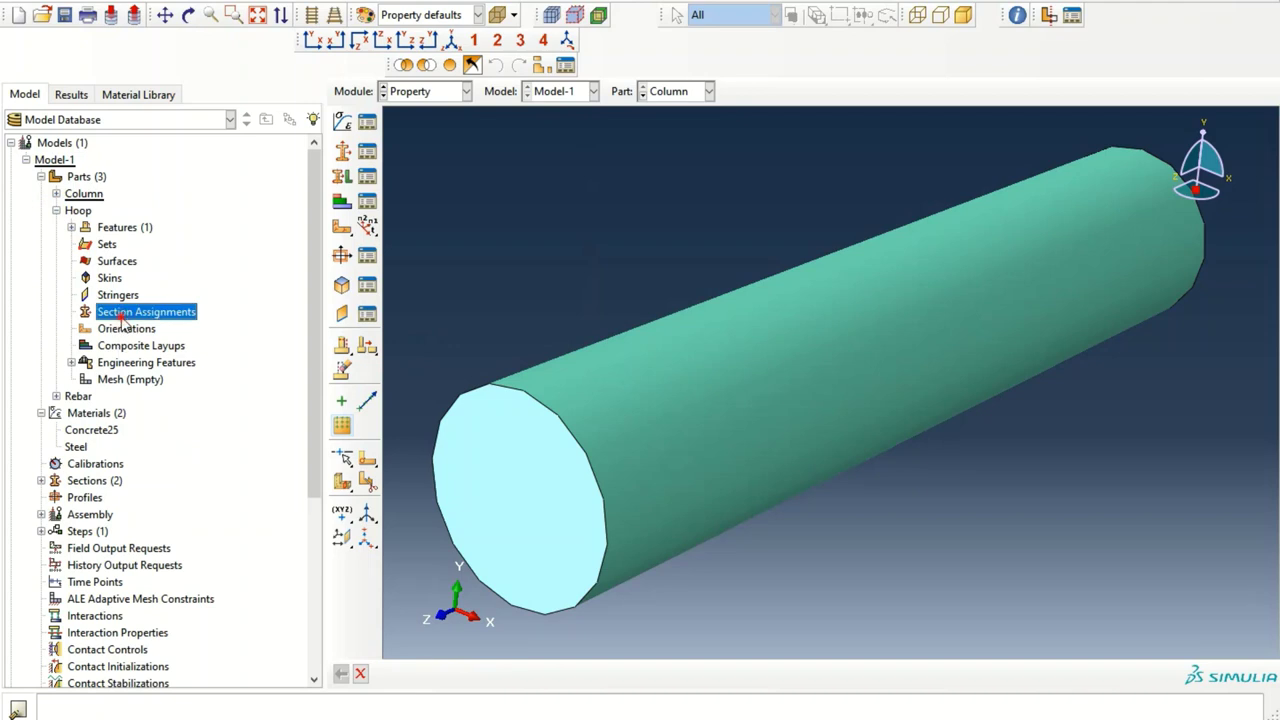
{"action": "double_click", "coordinate": [121, 316]}
{"action": "left_click", "coordinate": [588, 372]}
{"action": "left_click", "coordinate": [749, 674]}
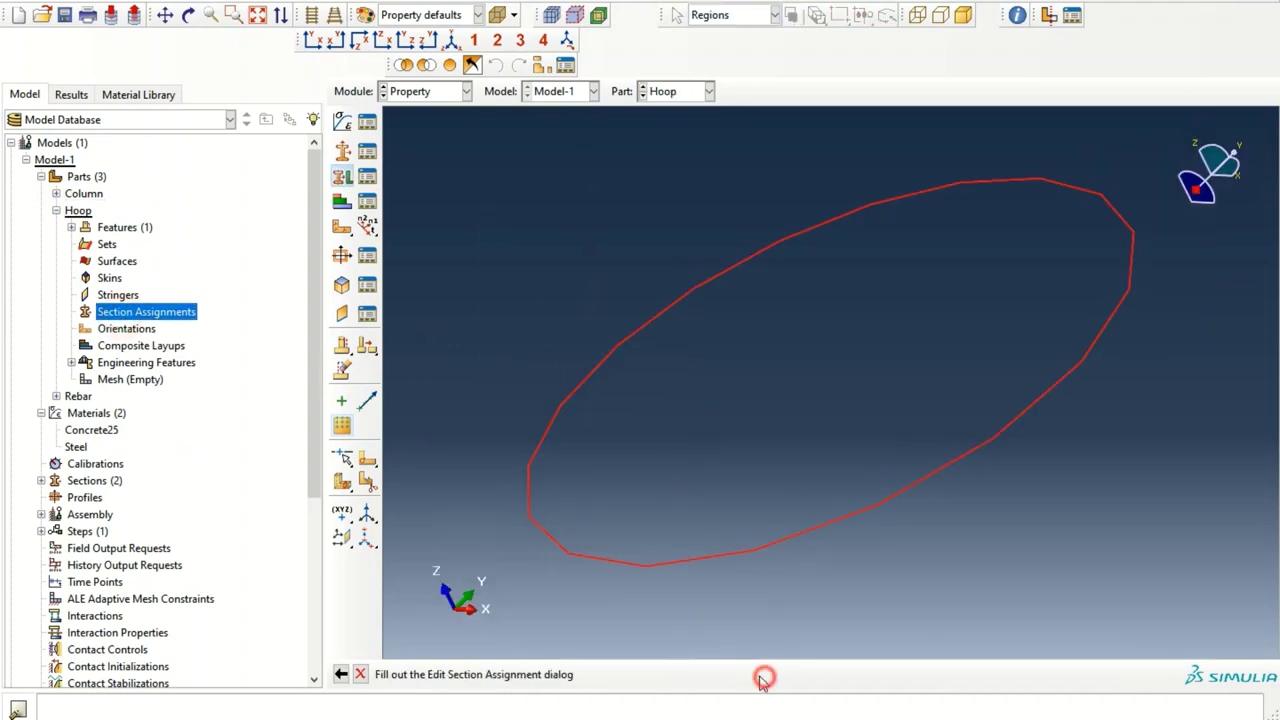
{"action": "left_click", "coordinate": [416, 346]}
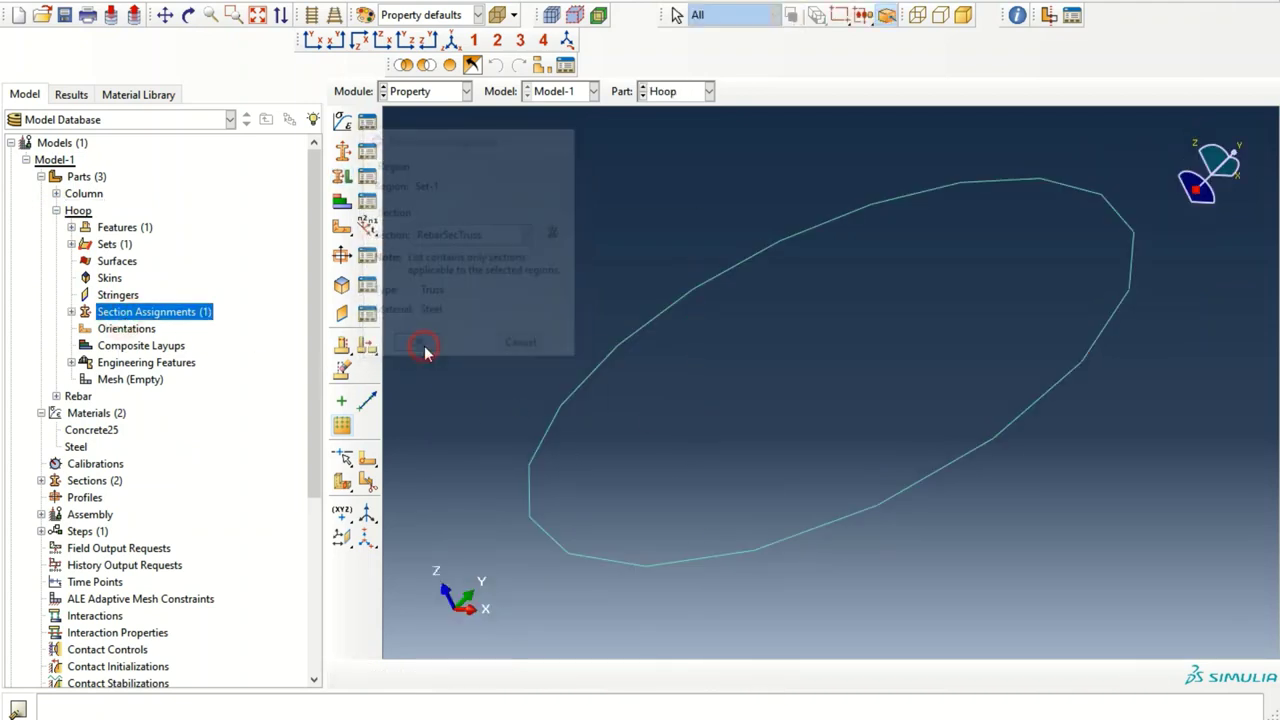
- Assign the RebarSecTruss section to the straight wire of the Rebar part
{"action": "left_click", "coordinate": [56, 396]}
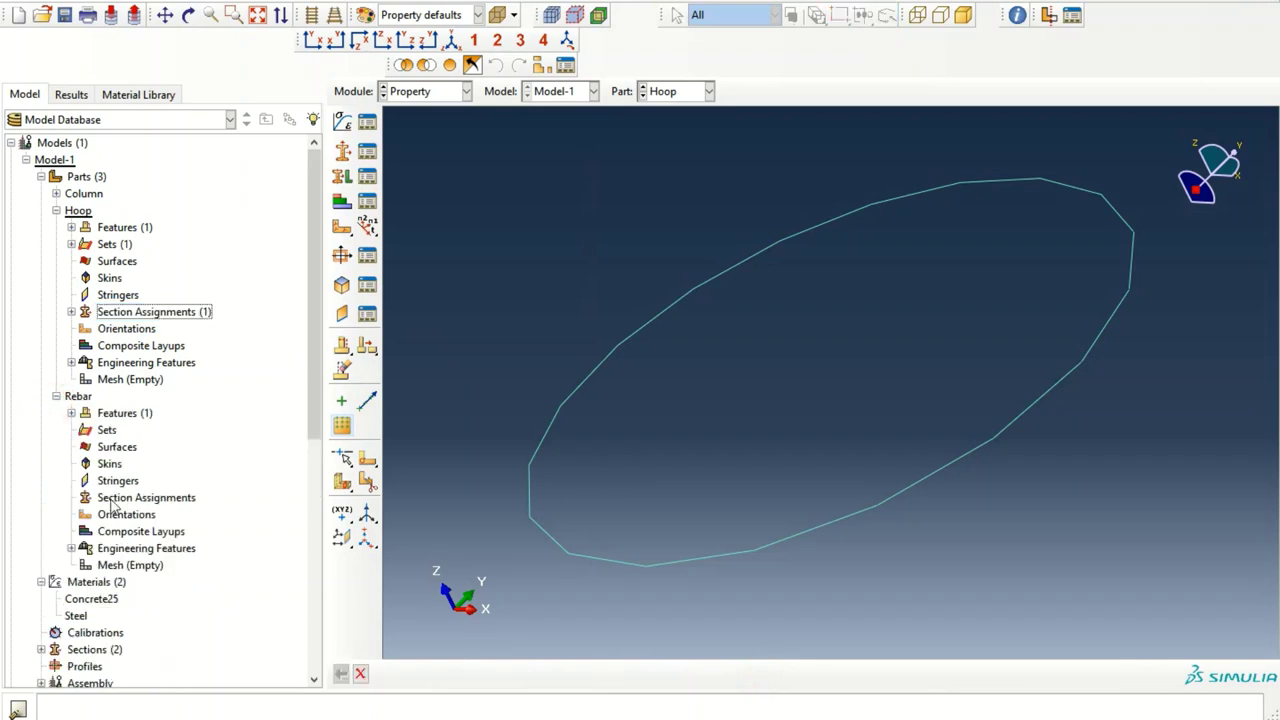
{"action": "double_click", "coordinate": [146, 497]}
{"action": "left_click", "coordinate": [760, 411]}
{"action": "left_click", "coordinate": [749, 674]}
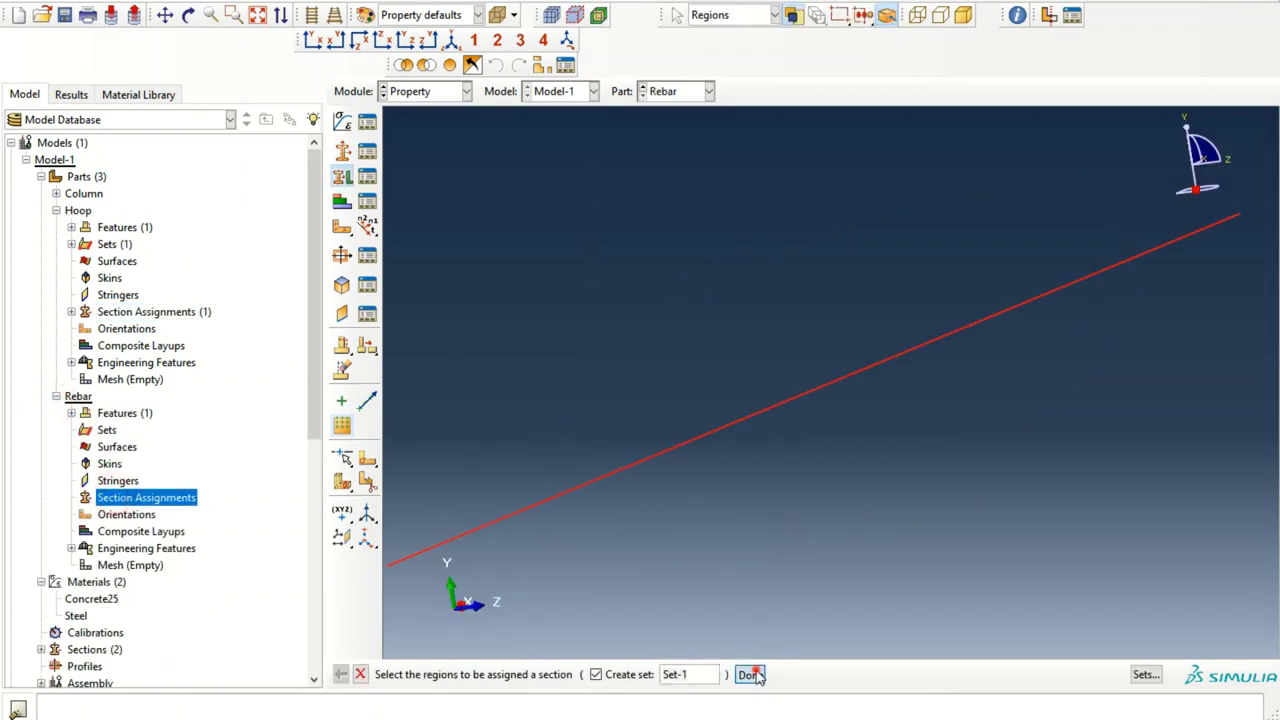
{"action": "left_click", "coordinate": [472, 241]}
{"action": "left_click", "coordinate": [465, 254]}
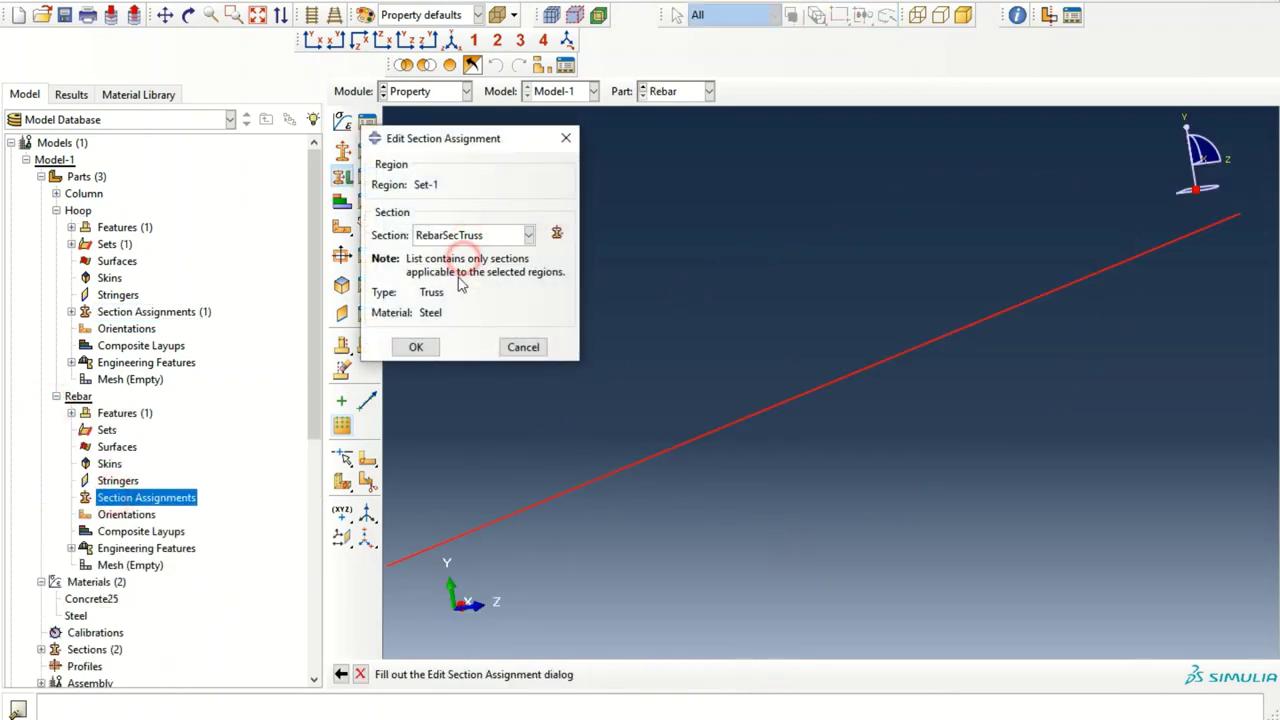
{"action": "left_click", "coordinate": [416, 348]}
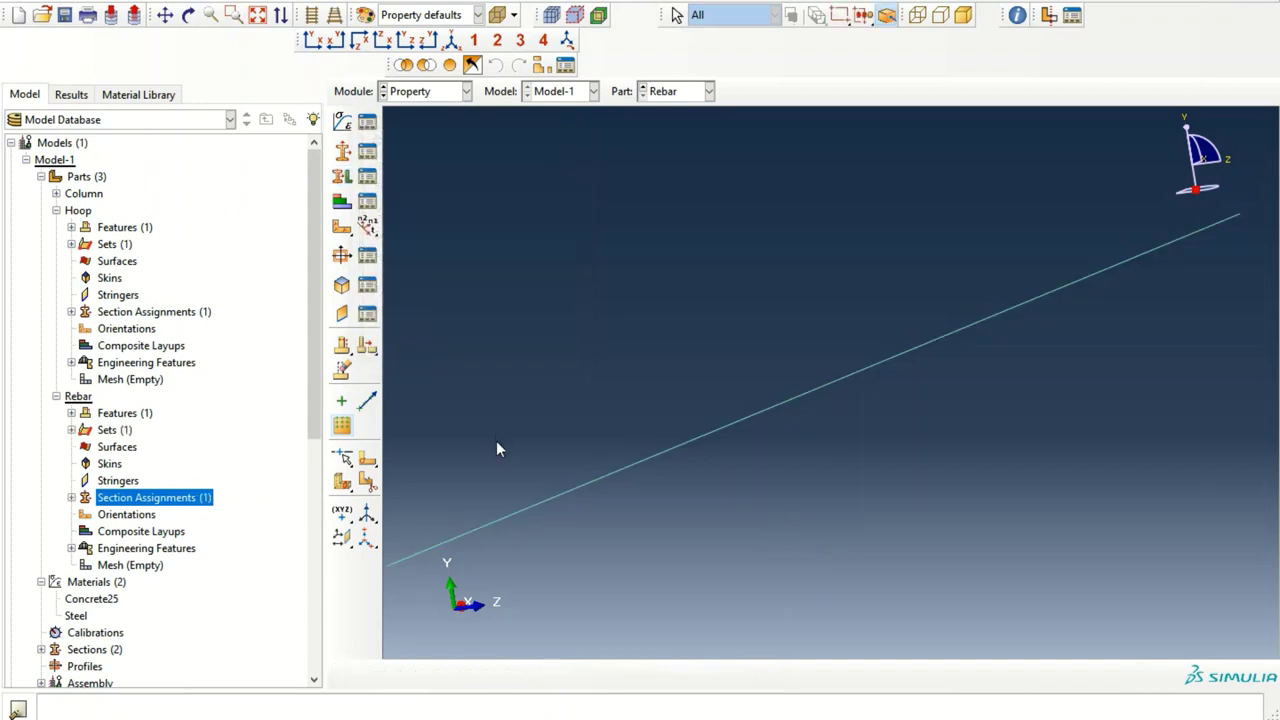
- Create a solid homogeneous section named SteelSolidSec that uses the Steel material
{"action": "left_click", "coordinate": [56, 210]}
{"action": "left_click", "coordinate": [56, 227]}
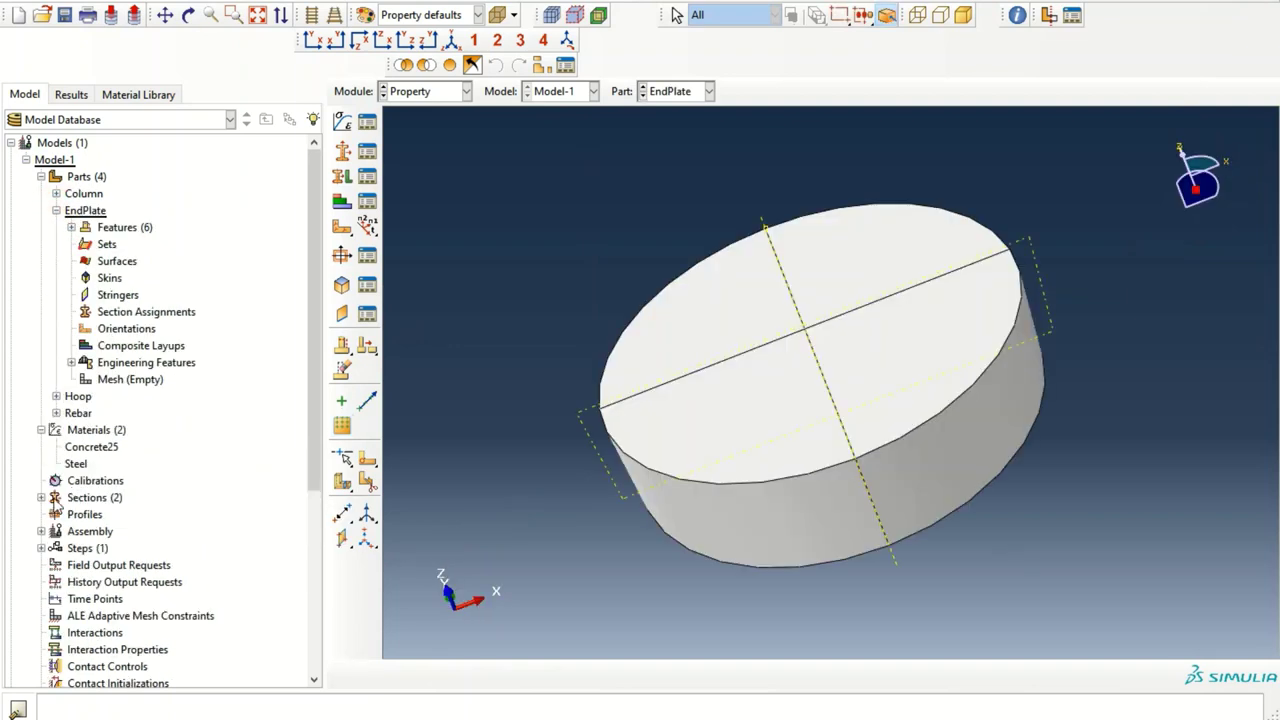
{"action": "left_click", "coordinate": [35, 505]}
{"action": "double_click", "coordinate": [94, 497]}
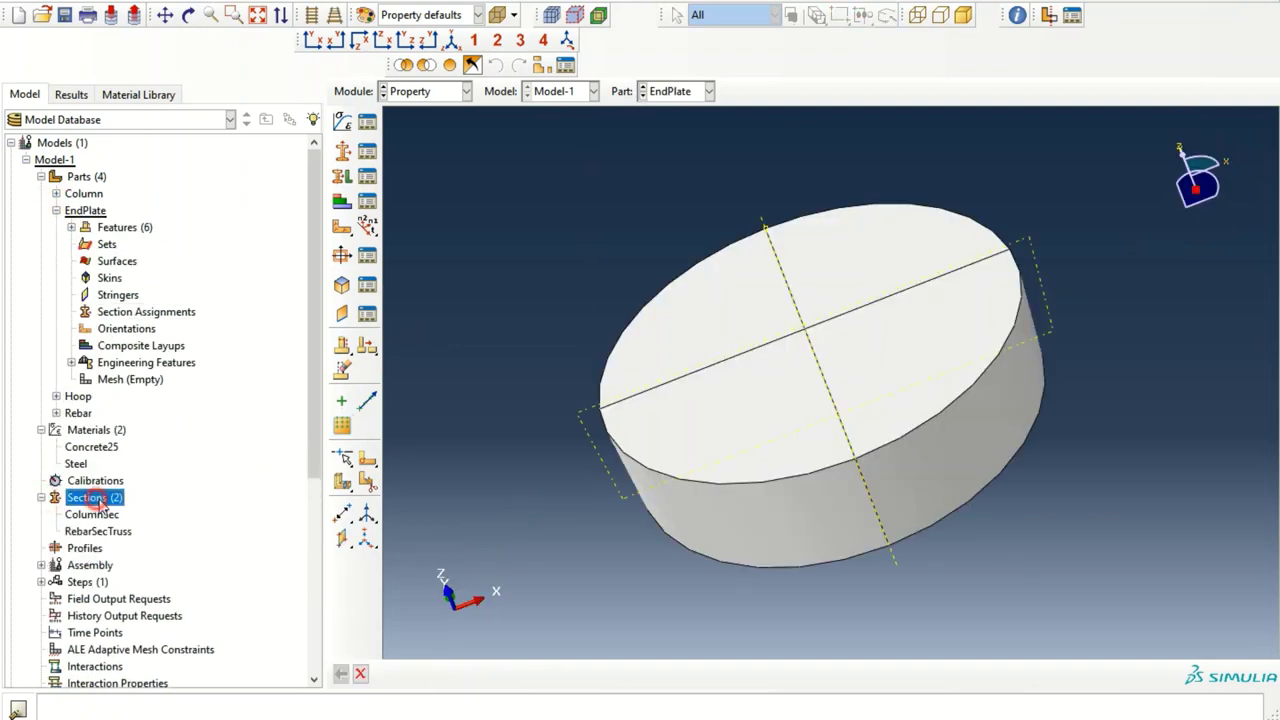
{"action": "type", "text": "SteelSolidSec"}
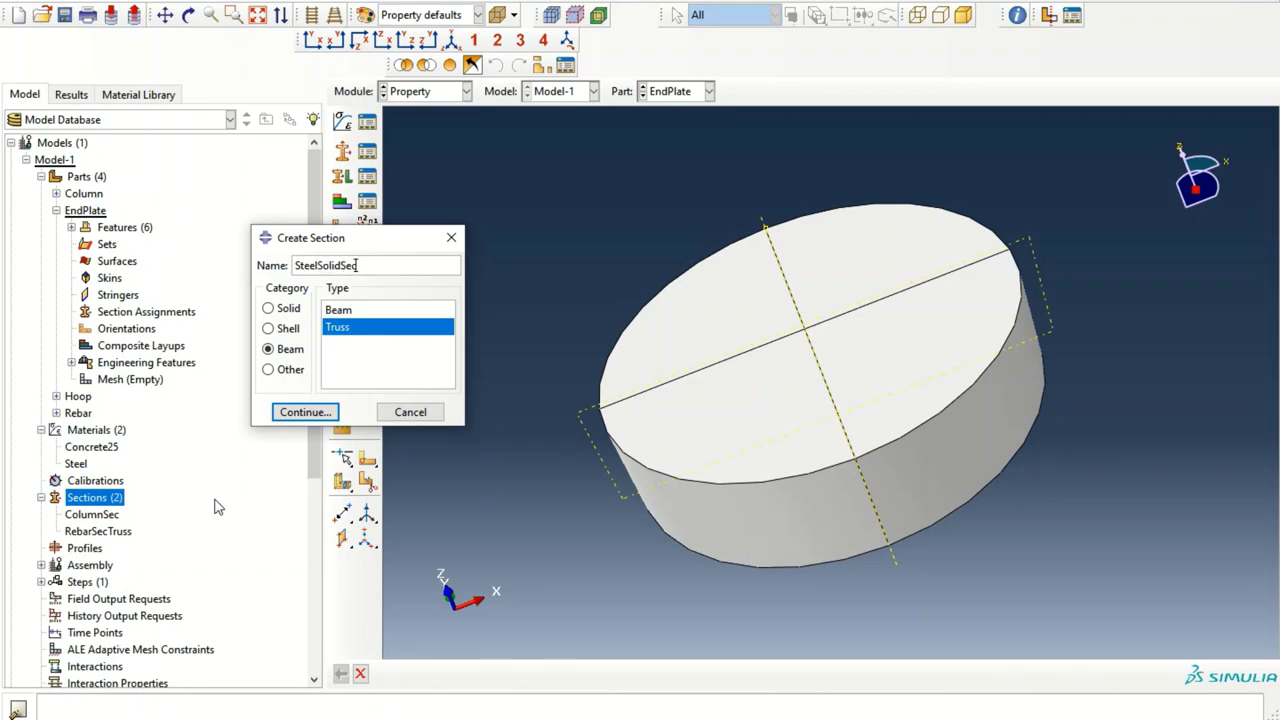
{"action": "left_click", "coordinate": [280, 309]}
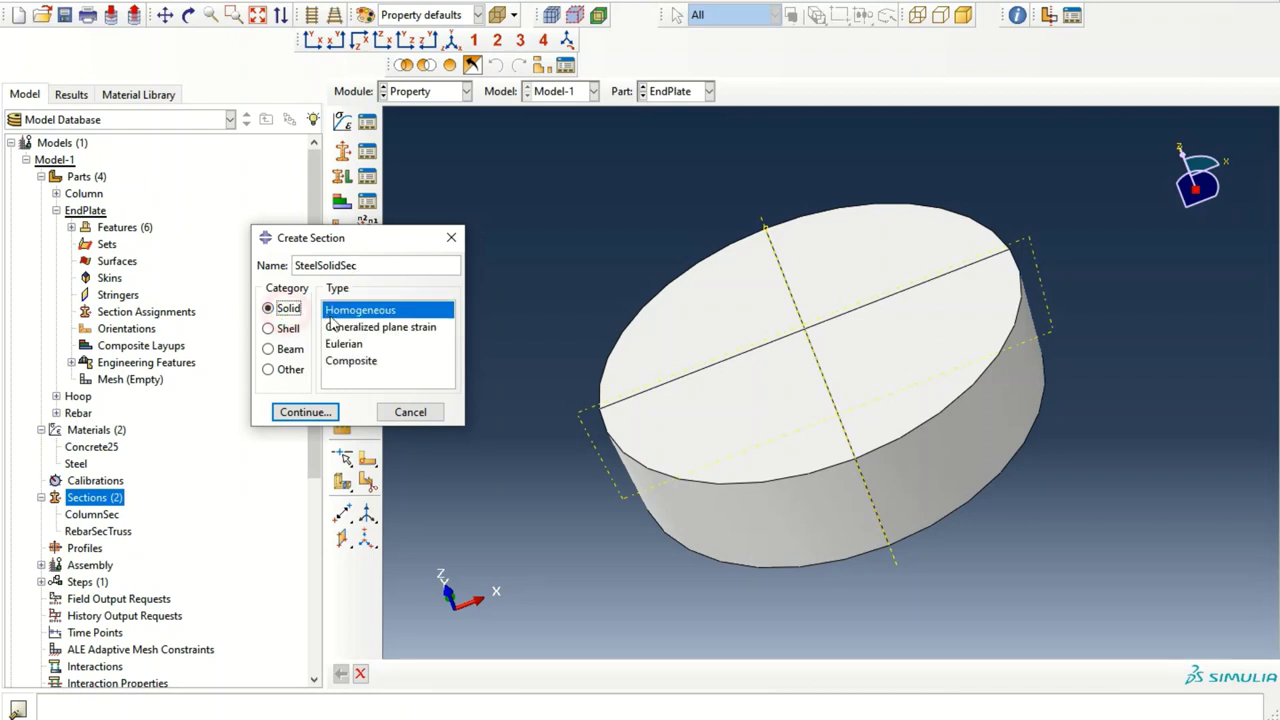
{"action": "left_click", "coordinate": [305, 412]}
{"action": "left_click", "coordinate": [585, 234]}
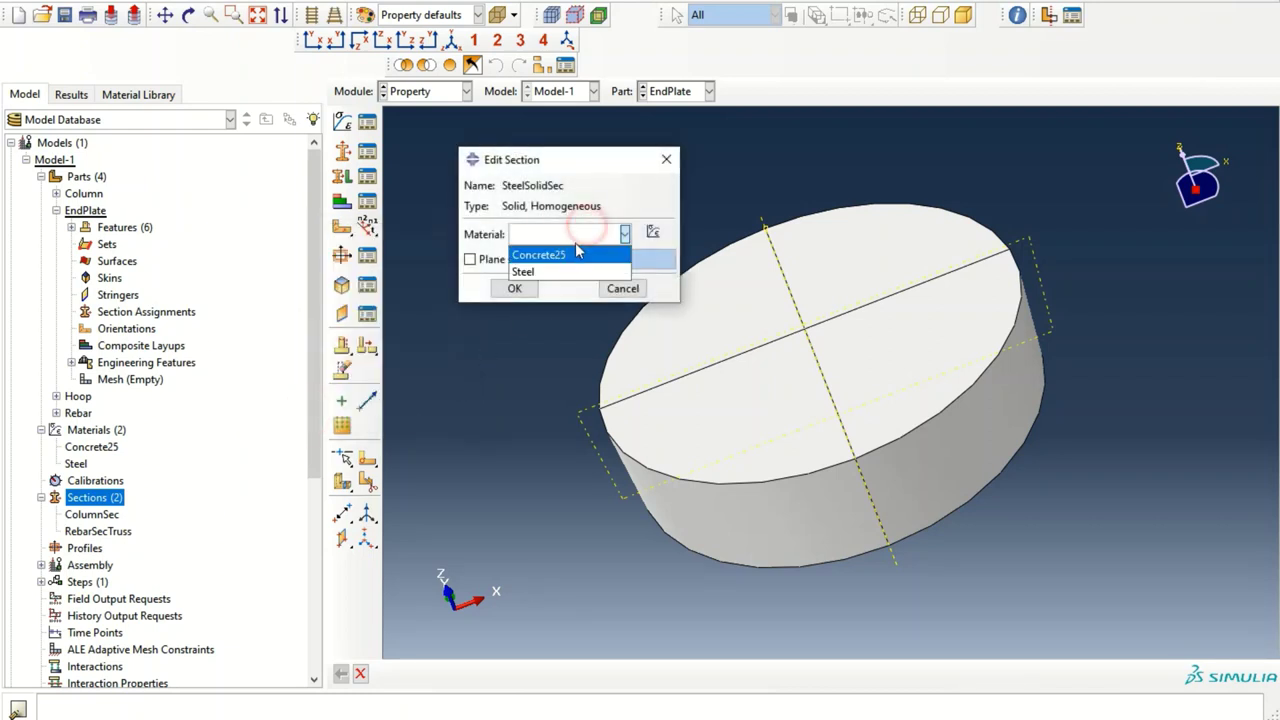
{"action": "left_click", "coordinate": [551, 272]}
{"action": "left_click", "coordinate": [514, 288]}
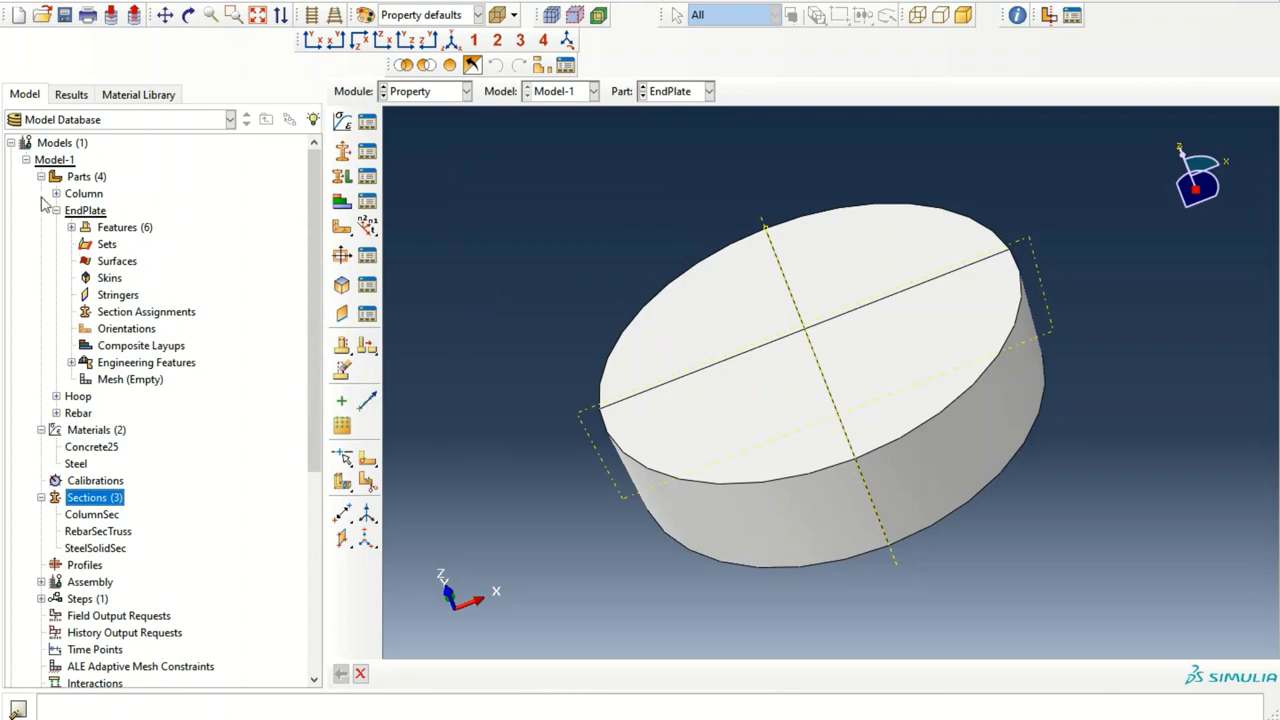
- Assign the SteelSolidSec section to the whole body of the EndPlate part
{"action": "double_click", "coordinate": [130, 311]}
{"action": "left_click_drag", "start_coordinate": [1052, 592], "coordinate": [540, 196]}
{"action": "left_click", "coordinate": [747, 674]}
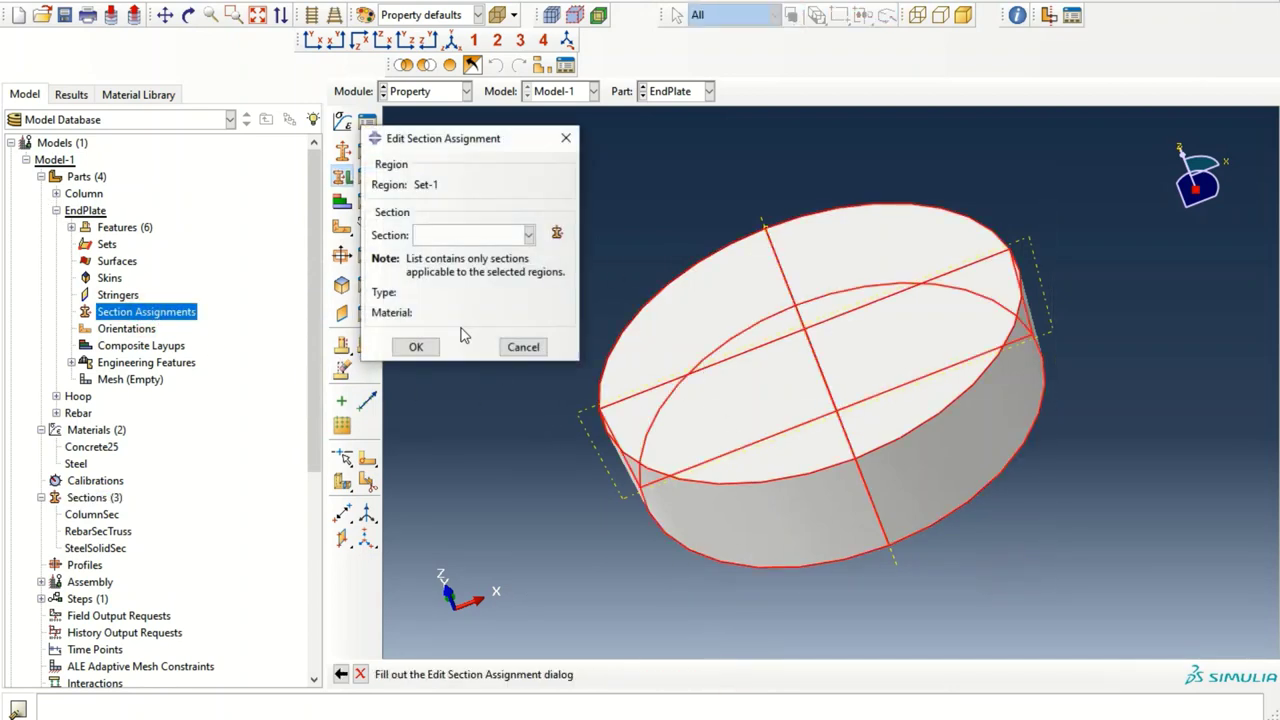
{"action": "left_click", "coordinate": [459, 236]}
{"action": "left_click", "coordinate": [460, 273]}
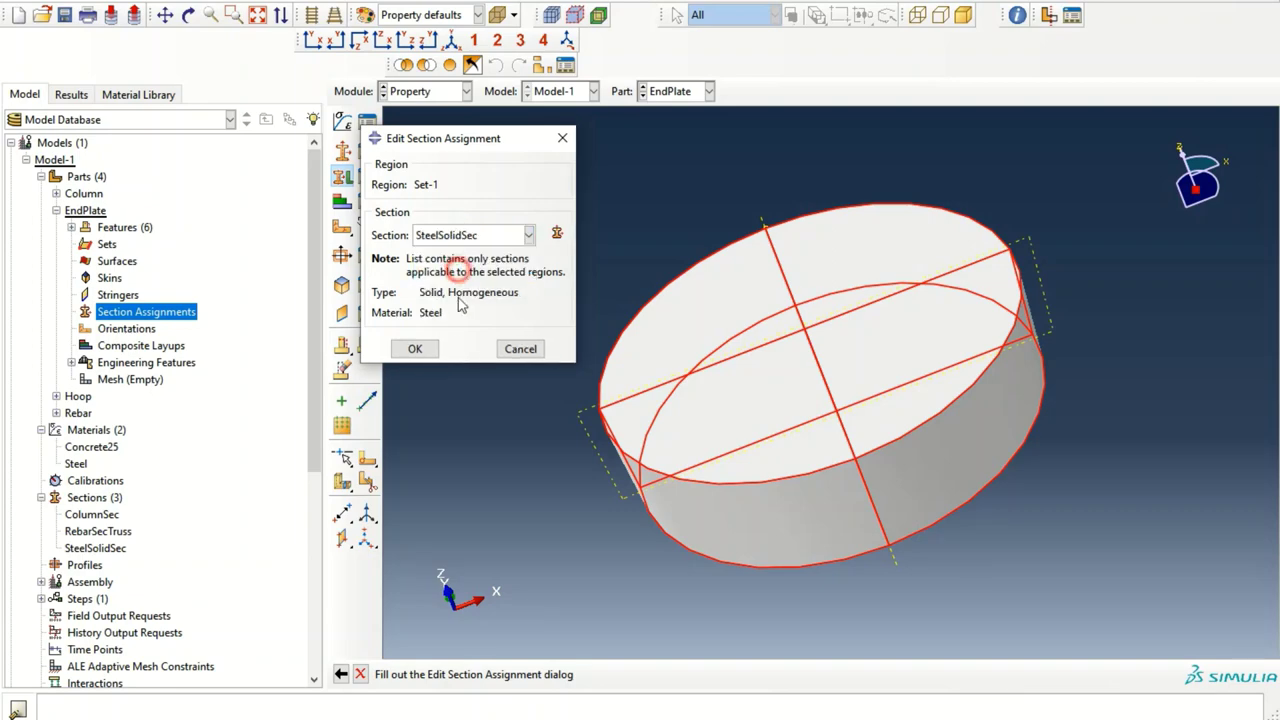
{"action": "left_click", "coordinate": [416, 347]}
{"action": "left_click_drag", "start_coordinate": [897, 481], "coordinate": [186, 414], "text": "ctrl+alt"}
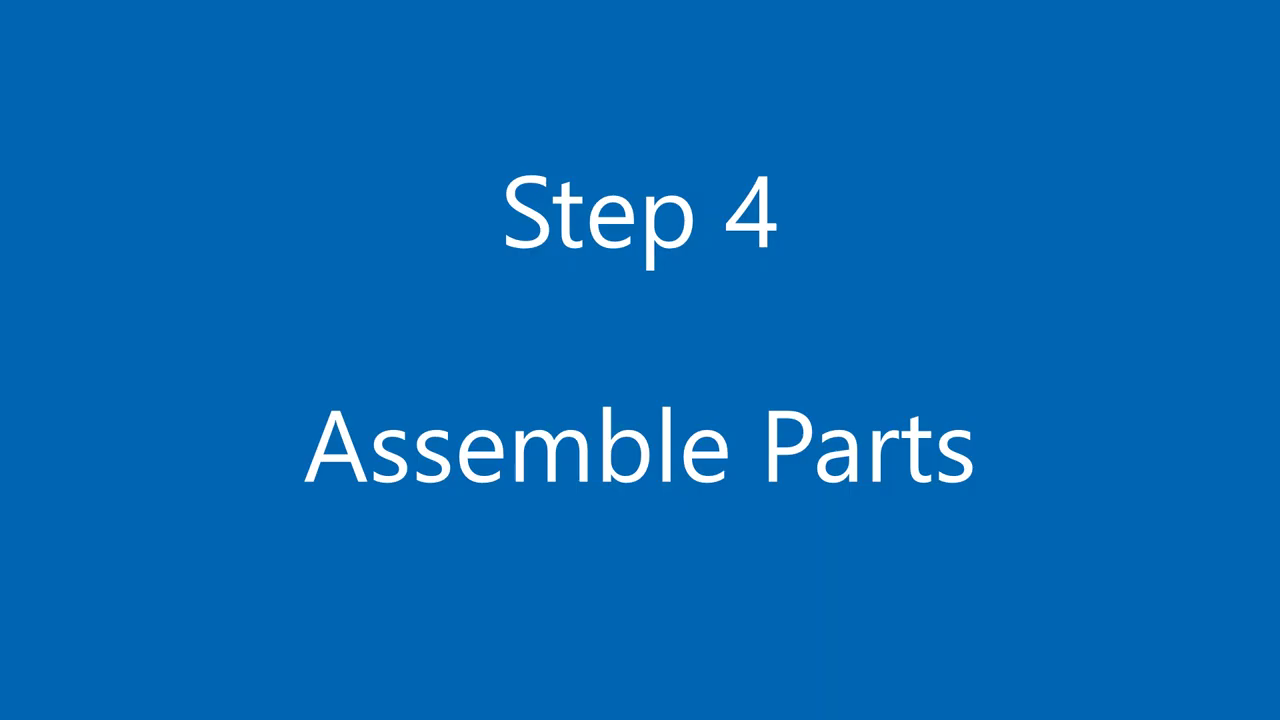
- Create assembly instances of the Column, EndPlate, Hoop and Rebar parts with auto-offset from other instances enabled
{"action": "scroll", "coordinate": [60, 333], "scroll_direction": "down", "scroll_amount": 5}
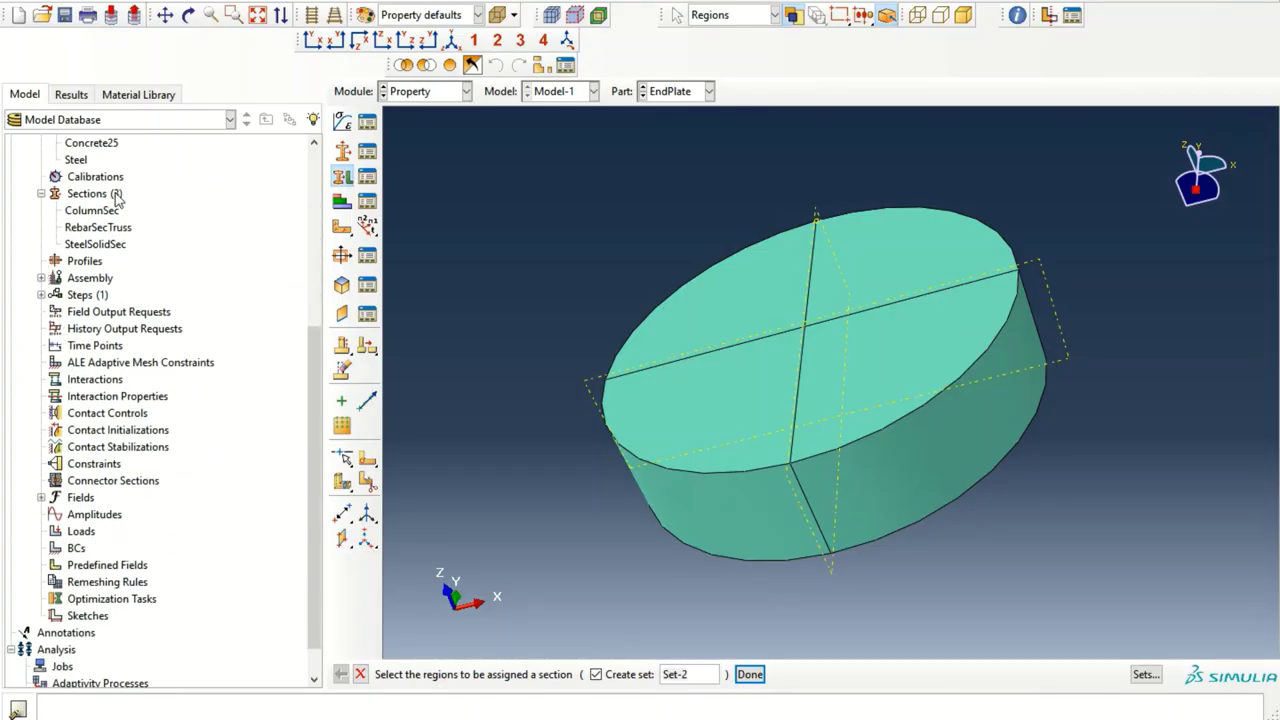
{"action": "scroll", "coordinate": [117, 198], "scroll_direction": "up", "scroll_amount": 3}
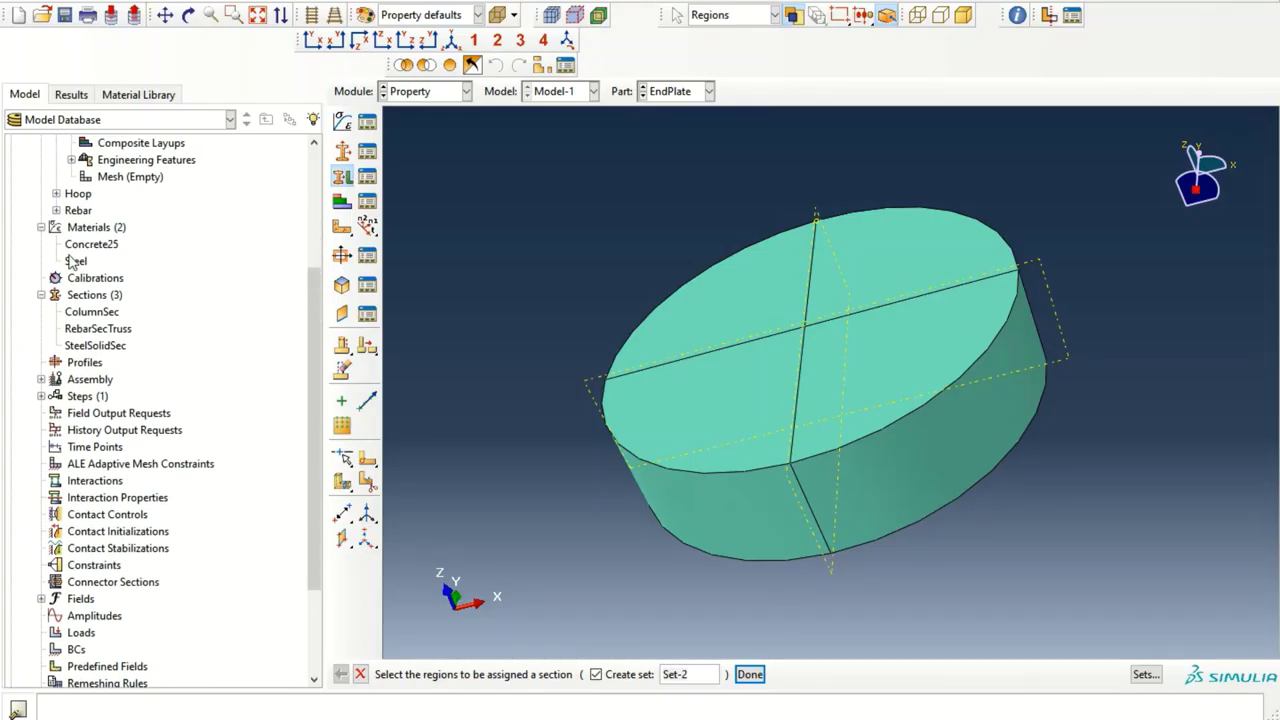
{"action": "left_click", "coordinate": [41, 379]}
{"action": "left_click", "coordinate": [102, 397]}
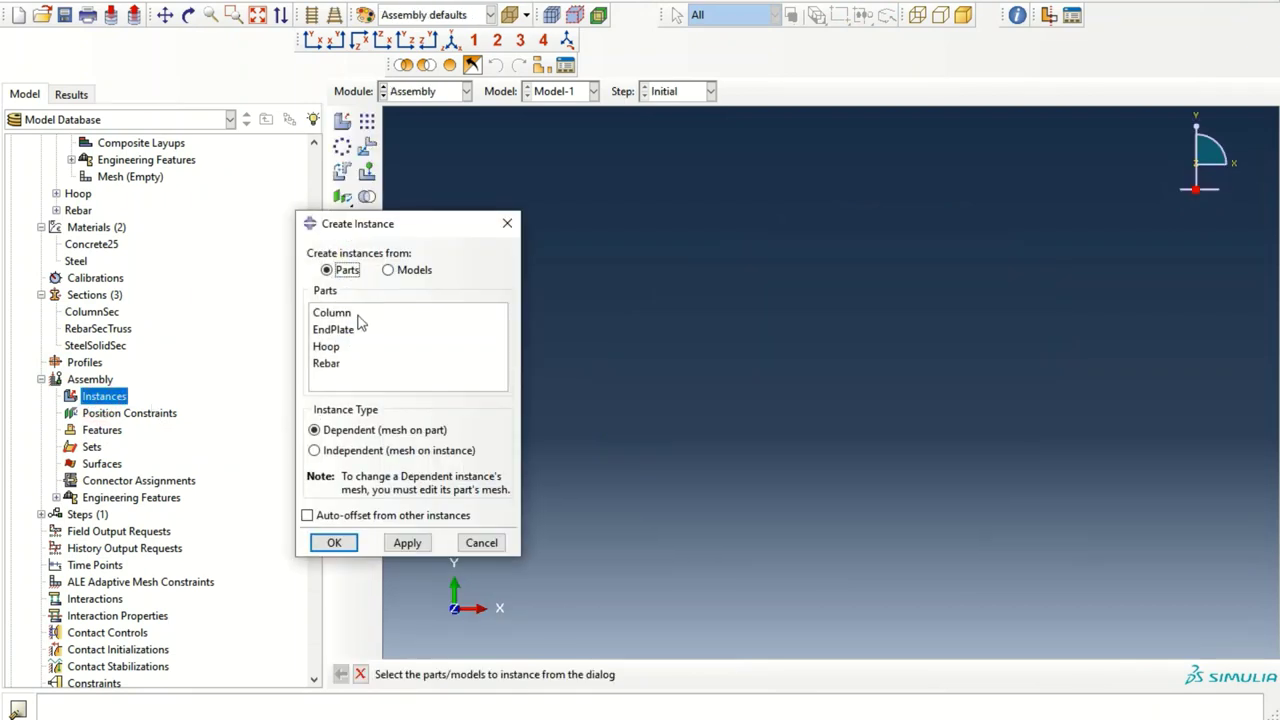
{"action": "left_click", "coordinate": [346, 314]}
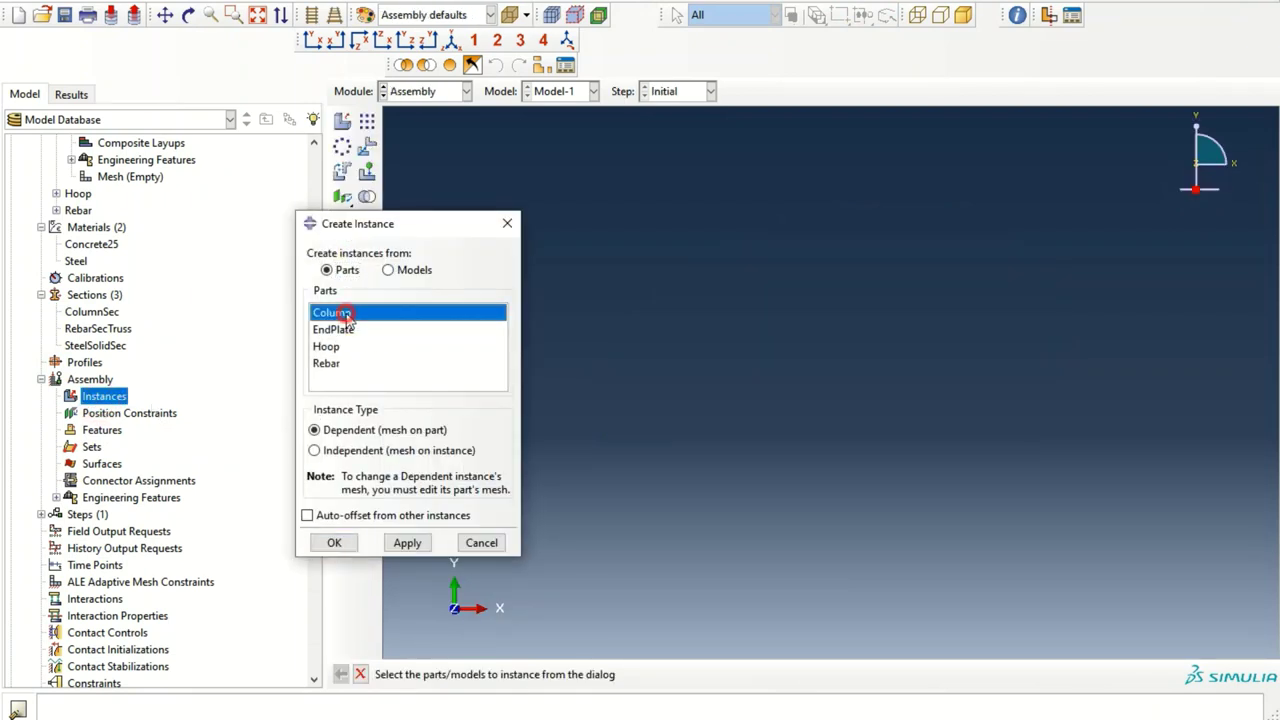
{"action": "left_click", "coordinate": [307, 515]}
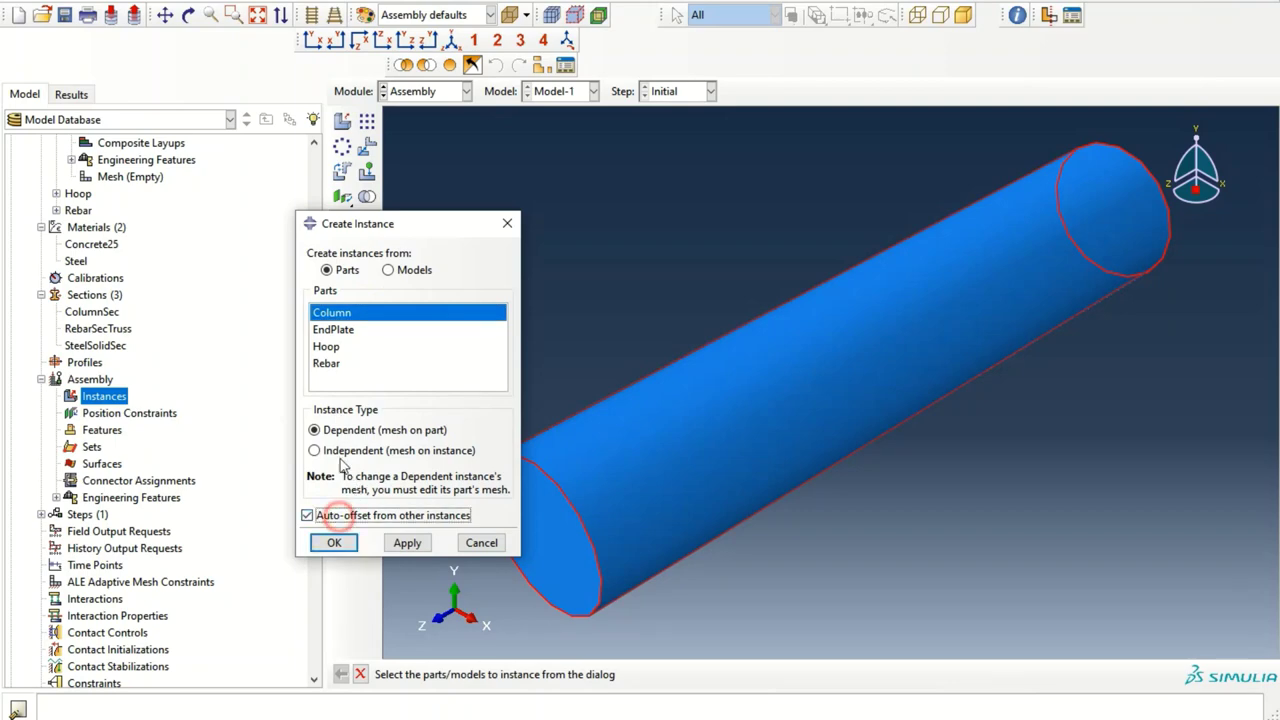
{"action": "left_click", "coordinate": [333, 329]}
{"action": "left_click", "coordinate": [330, 346]}
{"action": "left_click", "coordinate": [335, 314]}
{"action": "left_click", "coordinate": [334, 364], "text": "shift"}
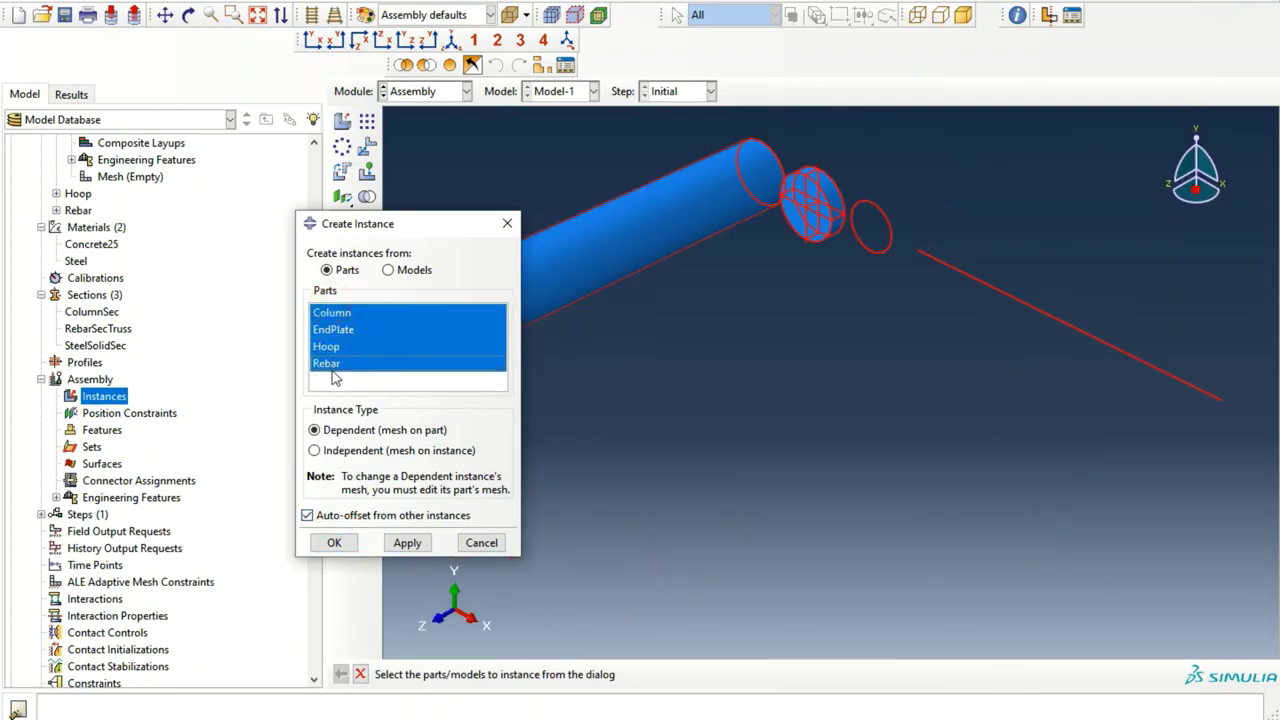
{"action": "left_click", "coordinate": [332, 545]}
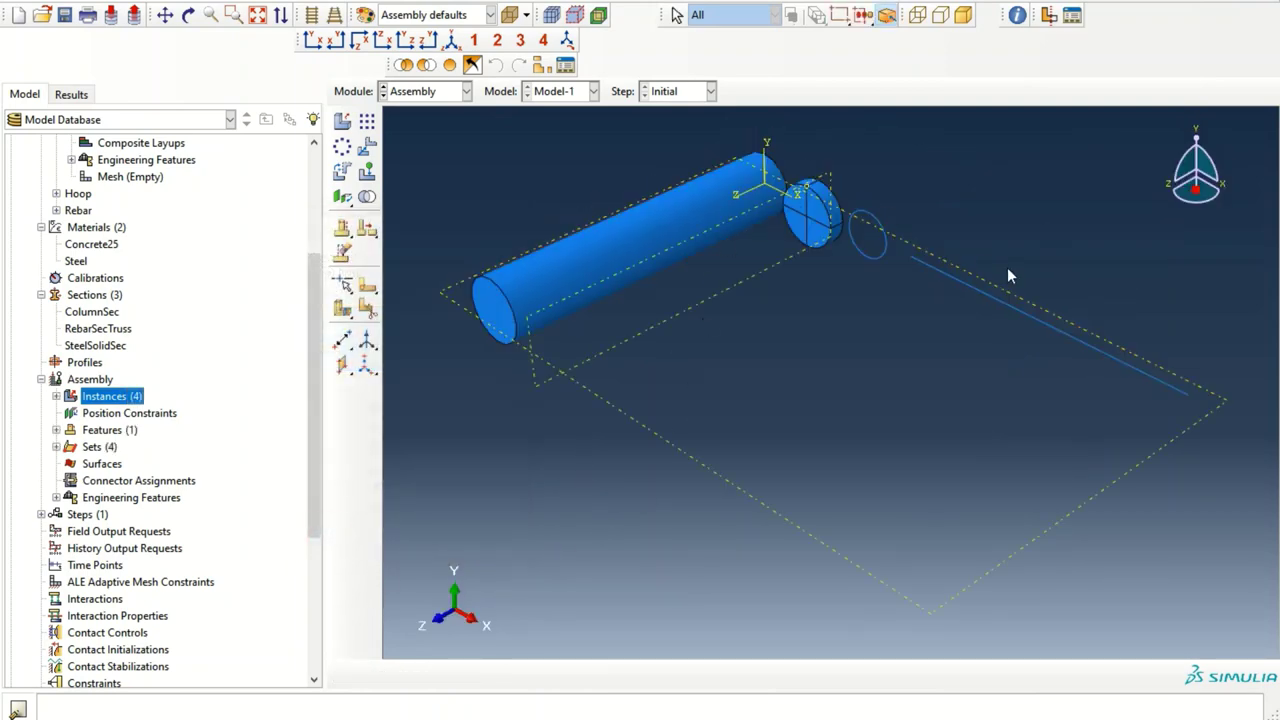
- Translate the end plate instance from a rim point on its inner face to the matching rim point of the column end at the origin
{"action": "left_click_drag", "start_coordinate": [1007, 267], "coordinate": [820, 160], "text": "ctrl+alt"}
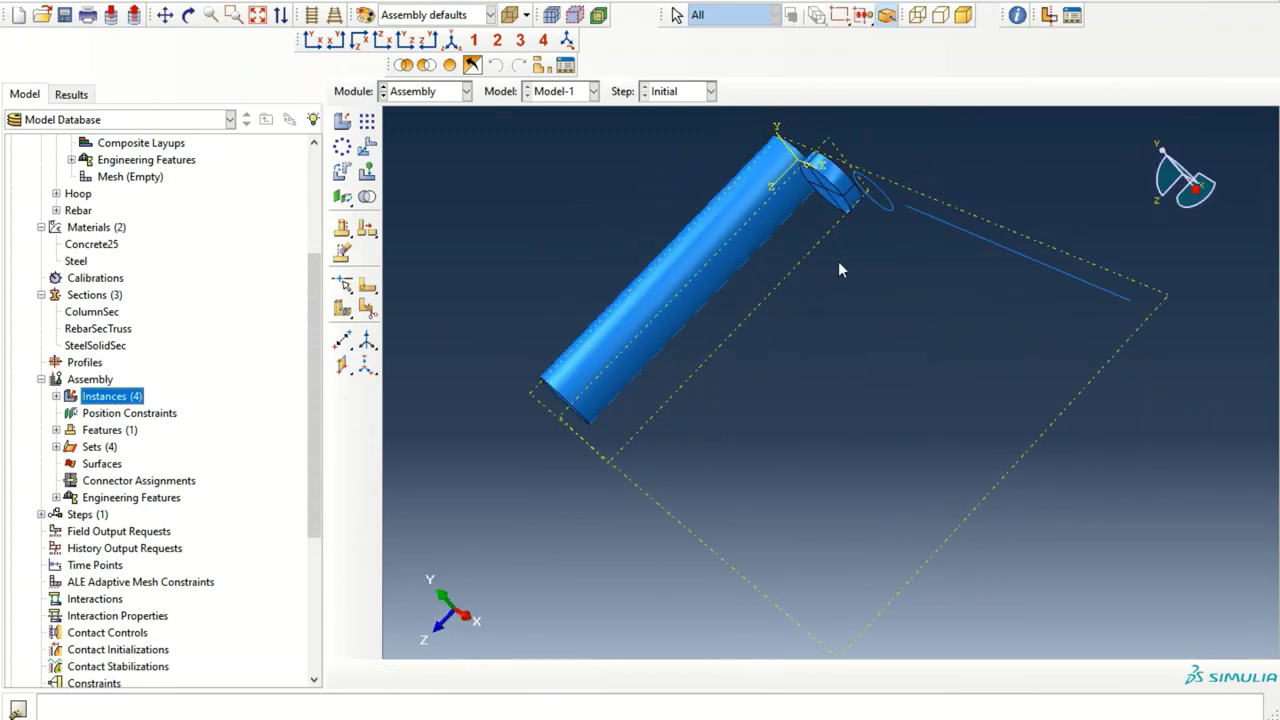
{"action": "left_click_drag", "start_coordinate": [838, 269], "coordinate": [768, 147], "text": "ctrl+alt"}
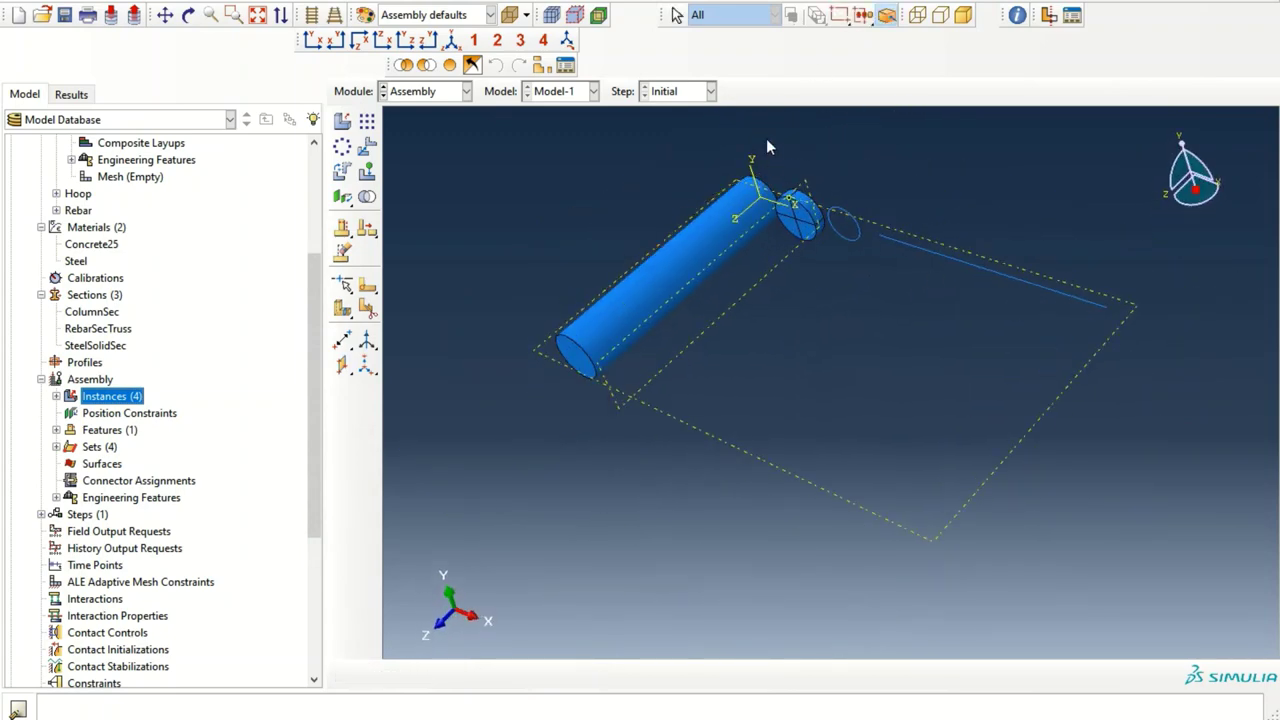
{"action": "scroll", "coordinate": [831, 297], "scroll_direction": "up", "scroll_amount": 5}
{"action": "middle_click_drag", "start_coordinate": [831, 297], "coordinate": [797, 331], "text": "ctrl+alt"}
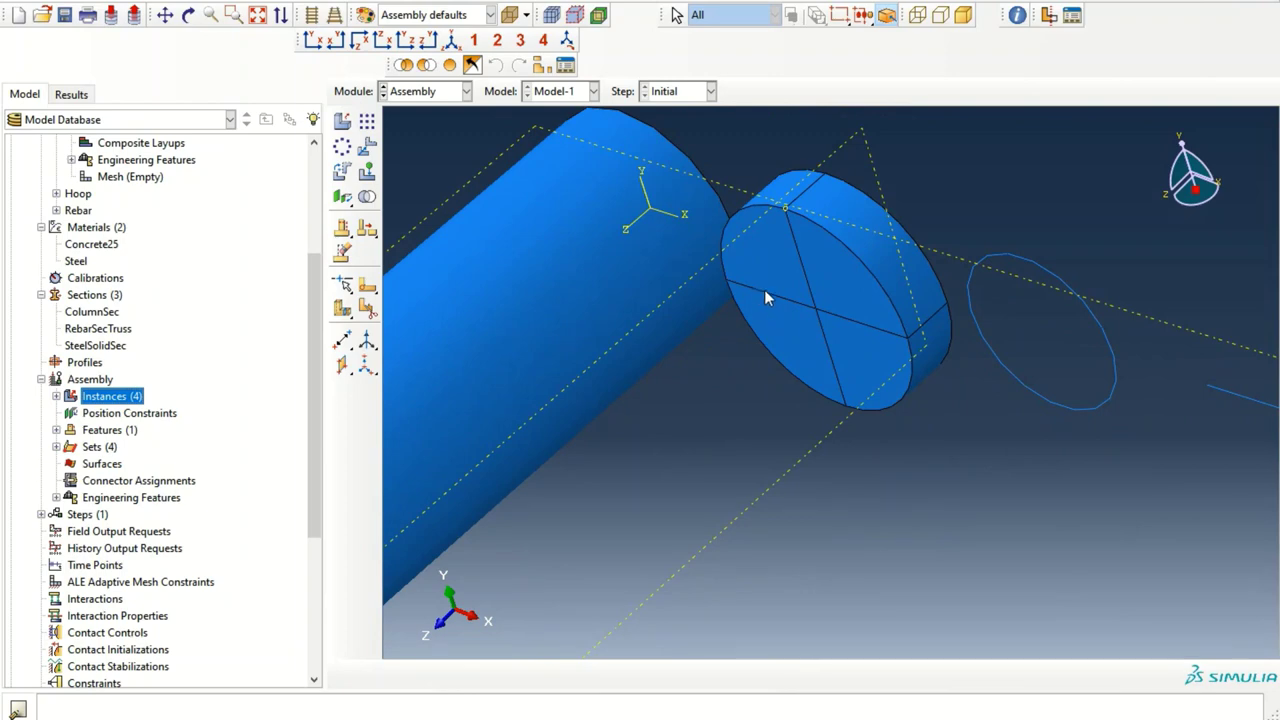
{"action": "left_click_drag", "start_coordinate": [951, 365], "coordinate": [1022, 305], "text": "ctrl+alt"}
{"action": "middle_click_drag", "start_coordinate": [1020, 296], "coordinate": [950, 430], "text": "ctrl+alt"}
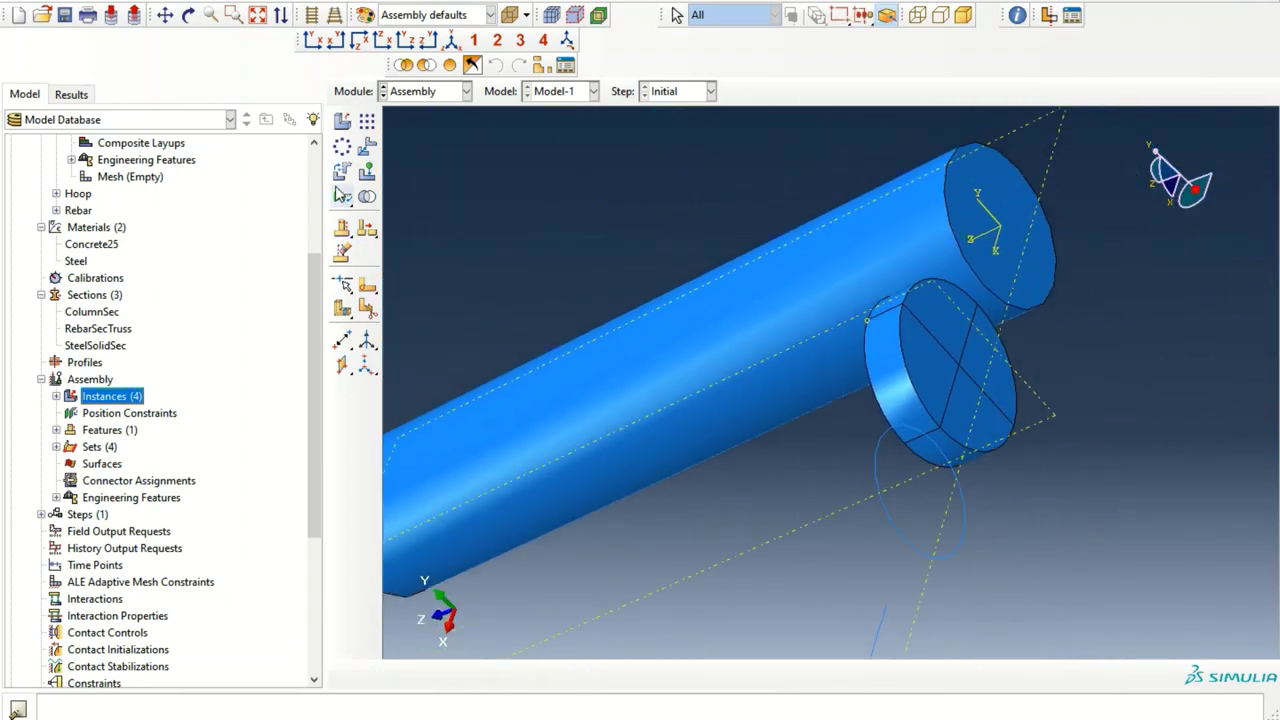
{"action": "left_click", "coordinate": [367, 146]}
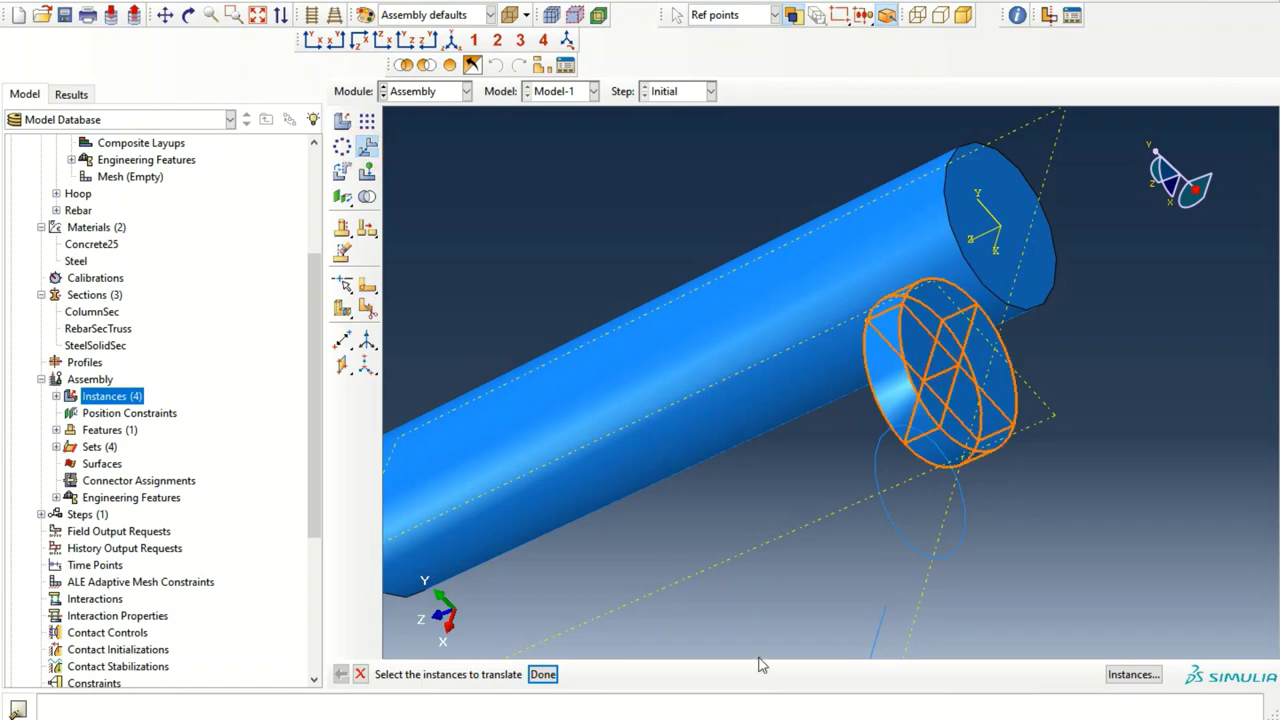
{"action": "left_click", "coordinate": [543, 674]}
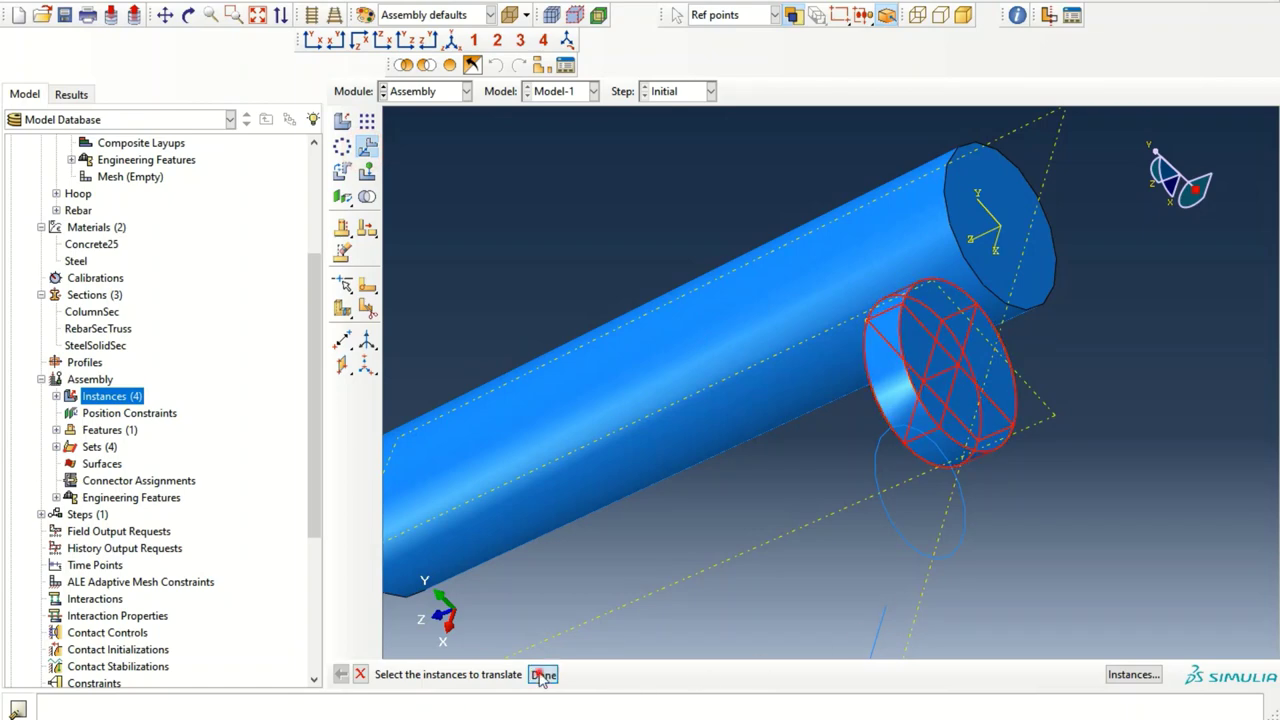
{"action": "left_click", "coordinate": [906, 449]}
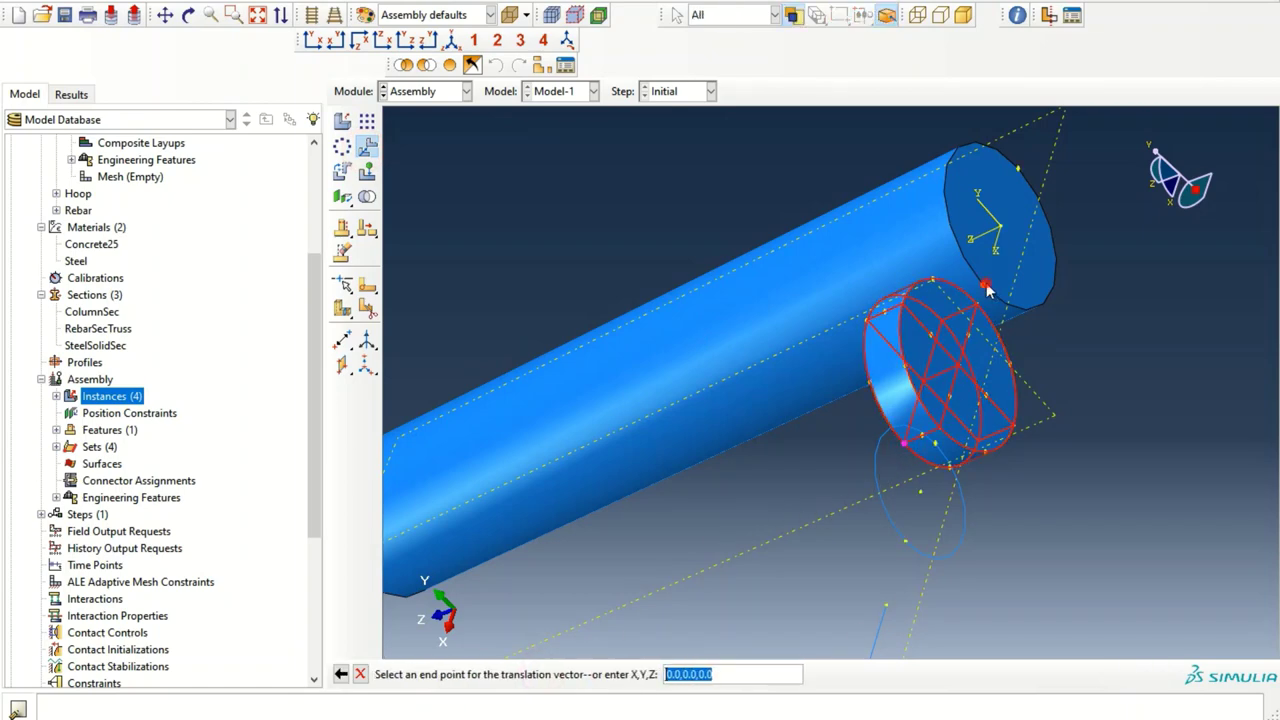
{"action": "left_click", "coordinate": [985, 287]}
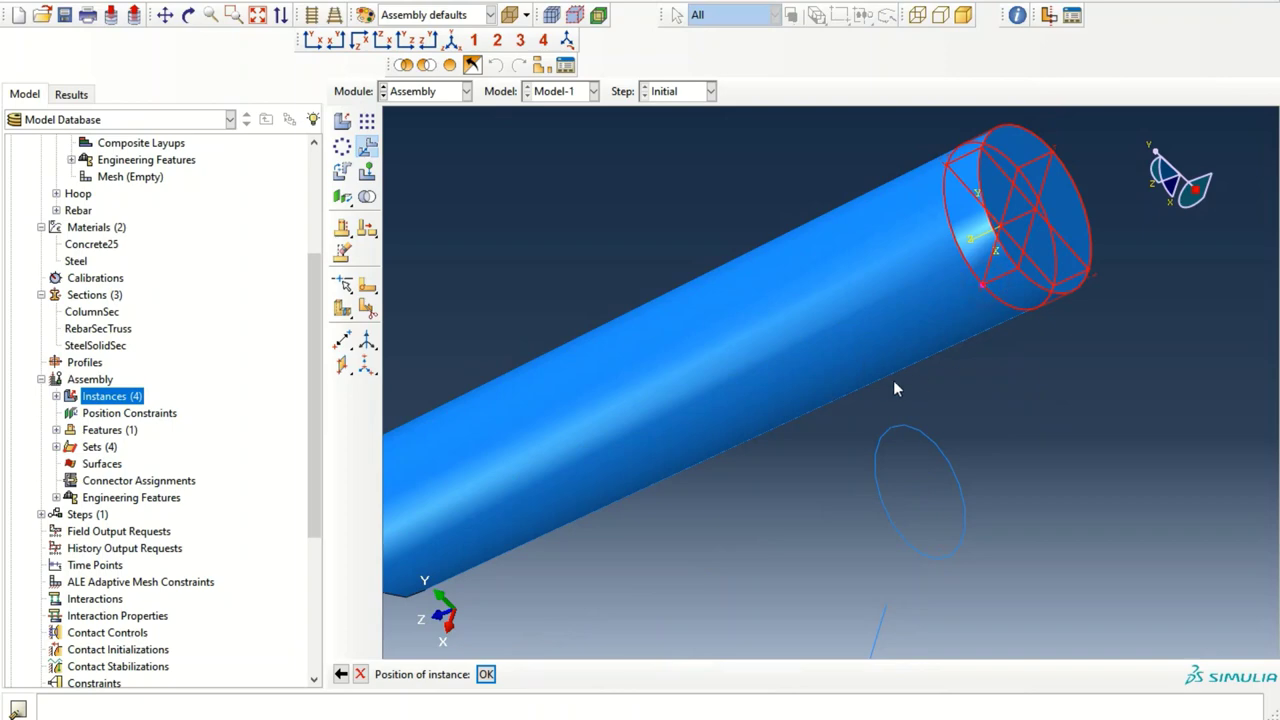
{"action": "left_click", "coordinate": [486, 674]}
{"action": "left_click_drag", "start_coordinate": [793, 304], "coordinate": [757, 303], "text": "ctrl+alt"}
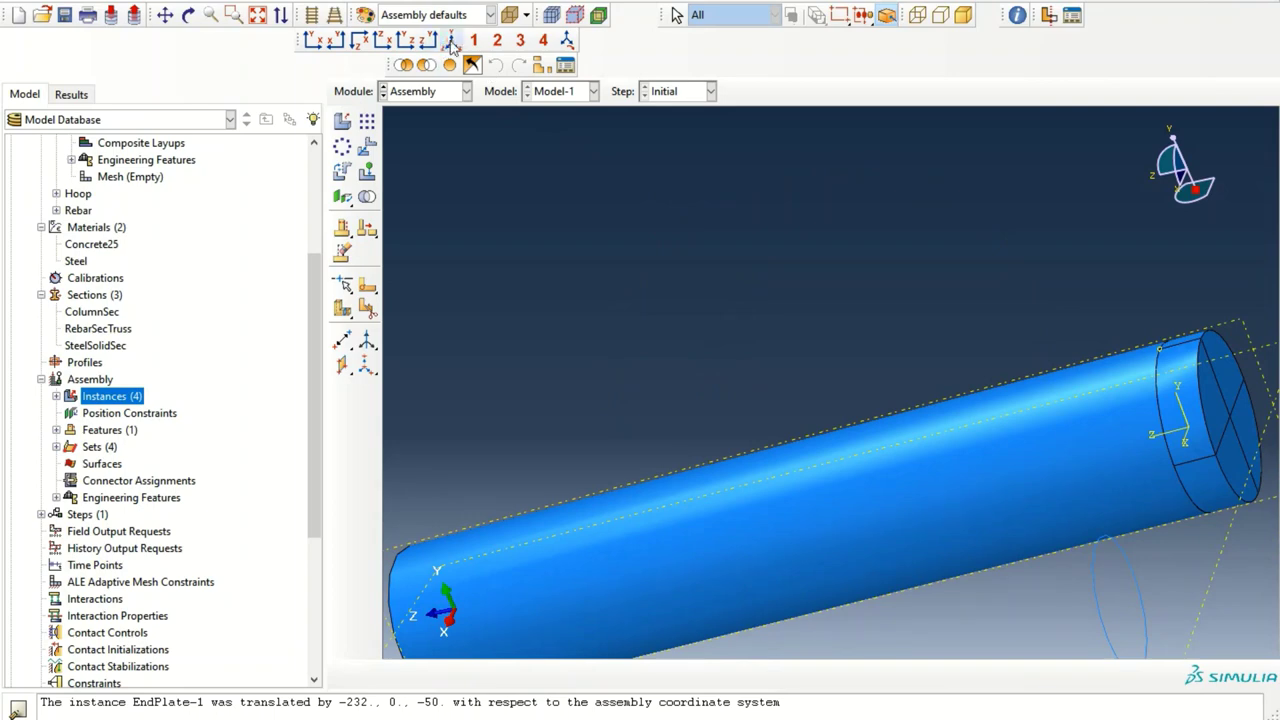
- Add a second EndPlate instance to the assembly, auto-offset from the other instances
{"action": "left_click", "coordinate": [451, 40]}
{"action": "scroll", "coordinate": [600, 320], "scroll_direction": "up", "scroll_amount": 2}
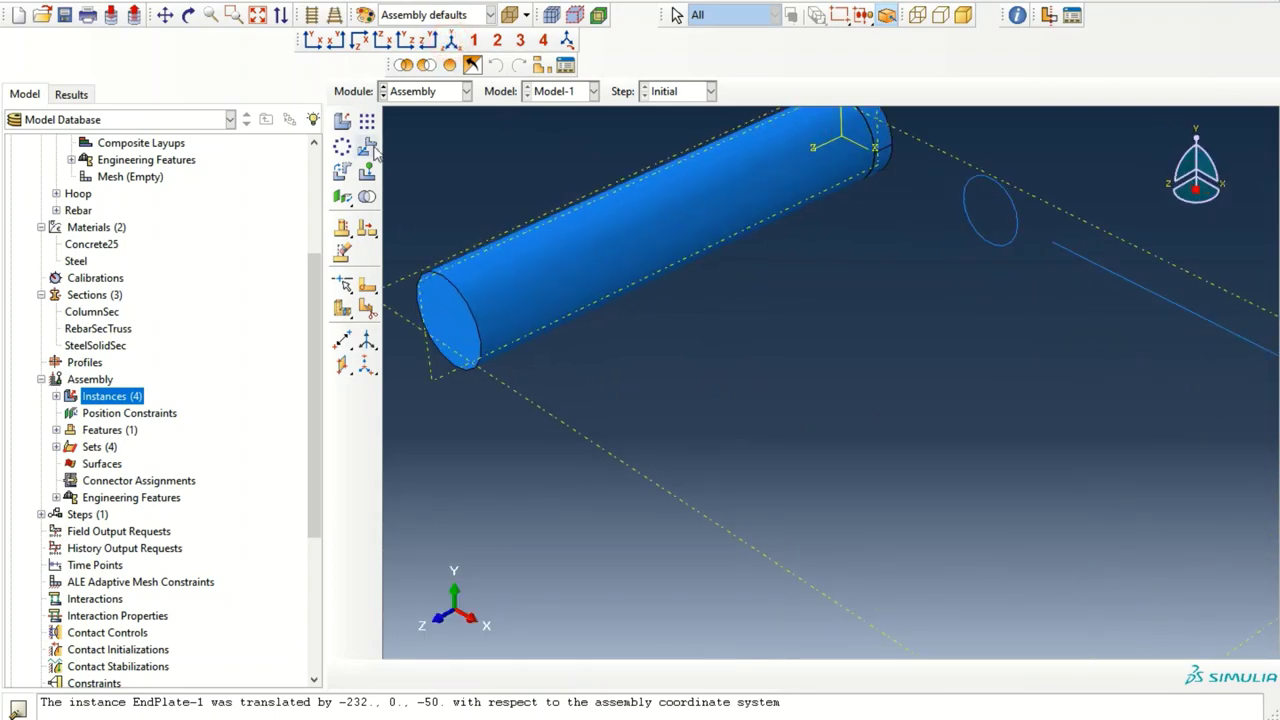
{"action": "left_click", "coordinate": [342, 121]}
{"action": "left_click", "coordinate": [334, 330]}
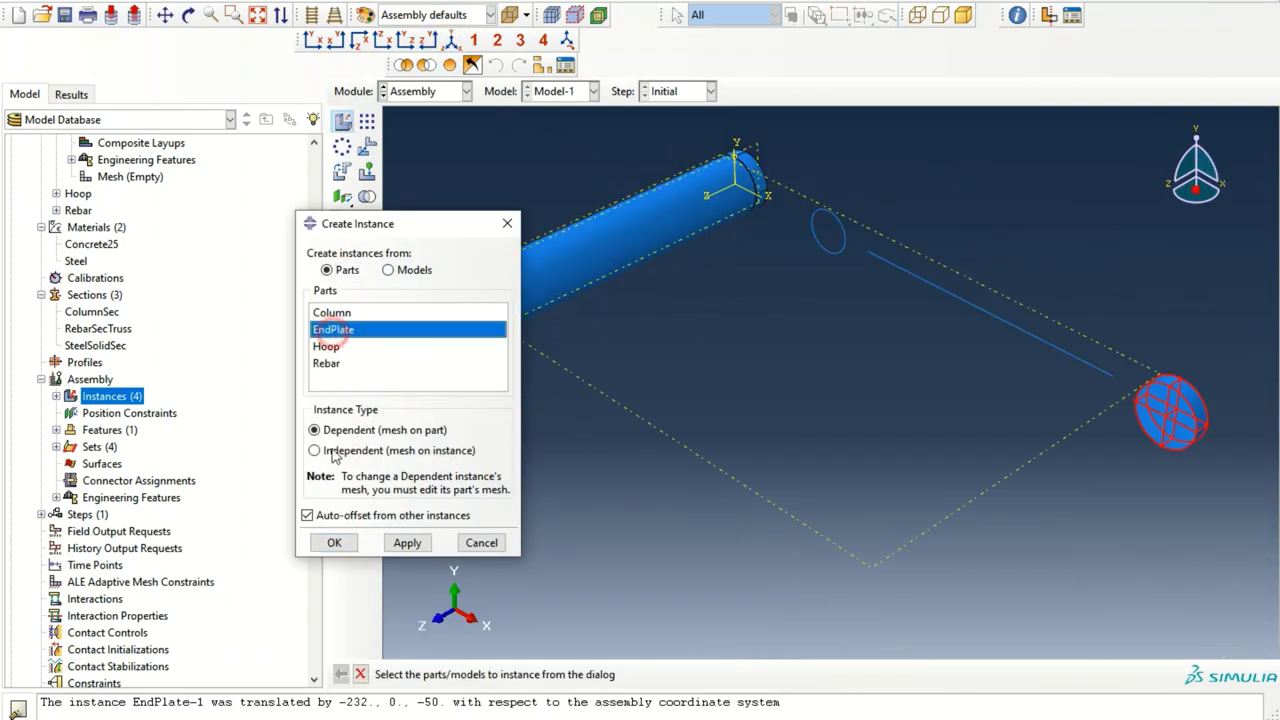
{"action": "left_click", "coordinate": [334, 542]}
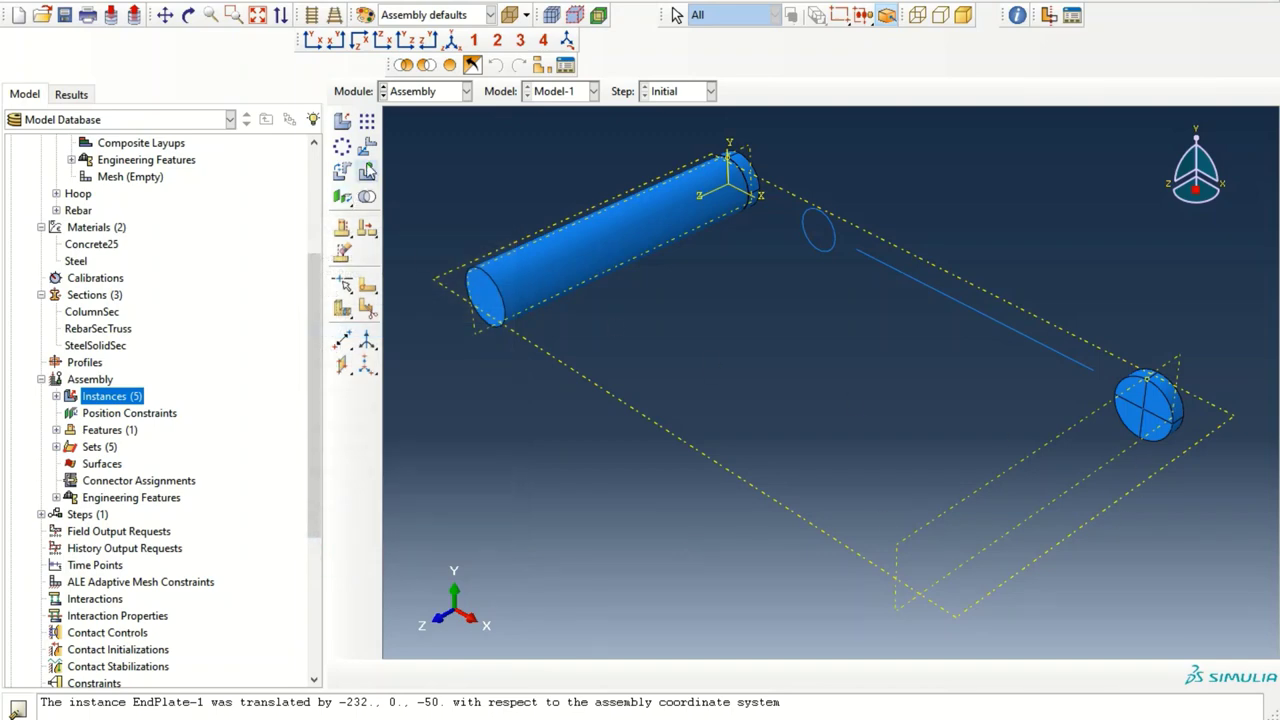
{"action": "left_click", "coordinate": [342, 171]}
{"action": "left_click", "coordinate": [1153, 419]}
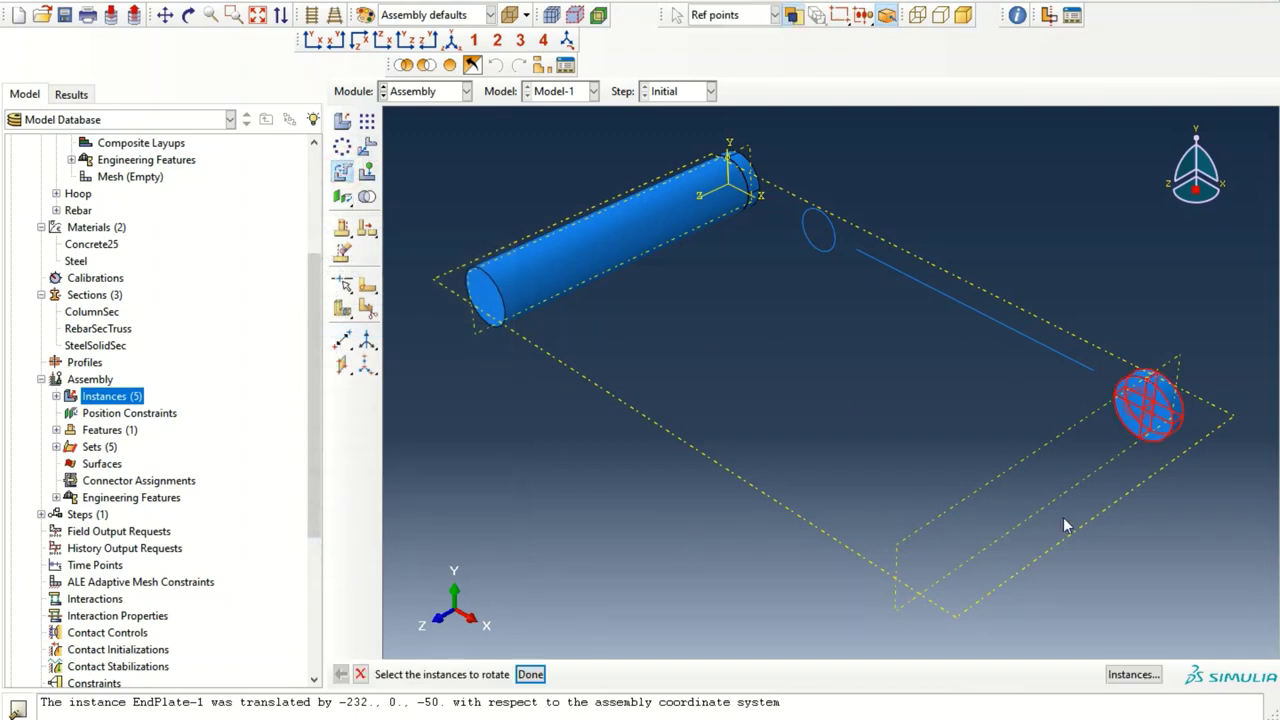
{"action": "left_click", "coordinate": [530, 674]}
{"action": "scroll", "coordinate": [1195, 415], "scroll_direction": "up", "scroll_amount": 2}
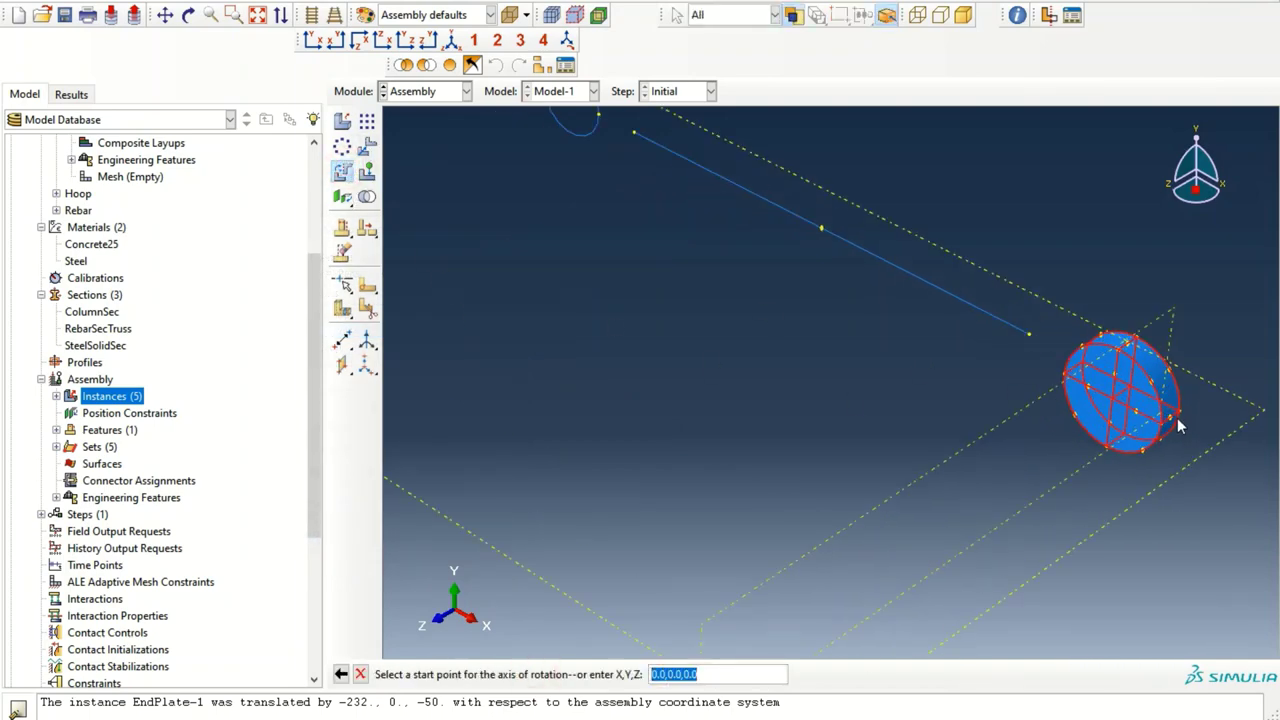
{"action": "left_click", "coordinate": [1176, 416]}
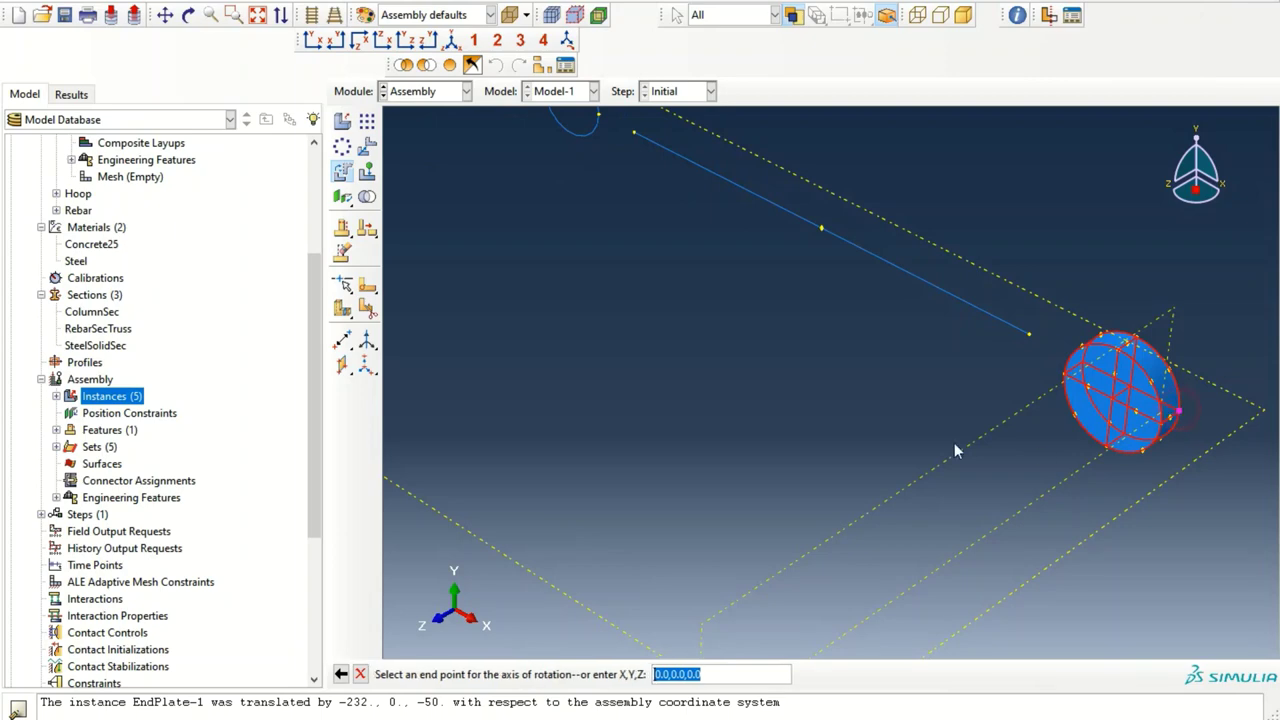
{"action": "scroll", "coordinate": [957, 449], "scroll_direction": "down", "scroll_amount": 3}
{"action": "middle_click_drag", "start_coordinate": [940, 455], "coordinate": [775, 492], "text": "ctrl+alt"}
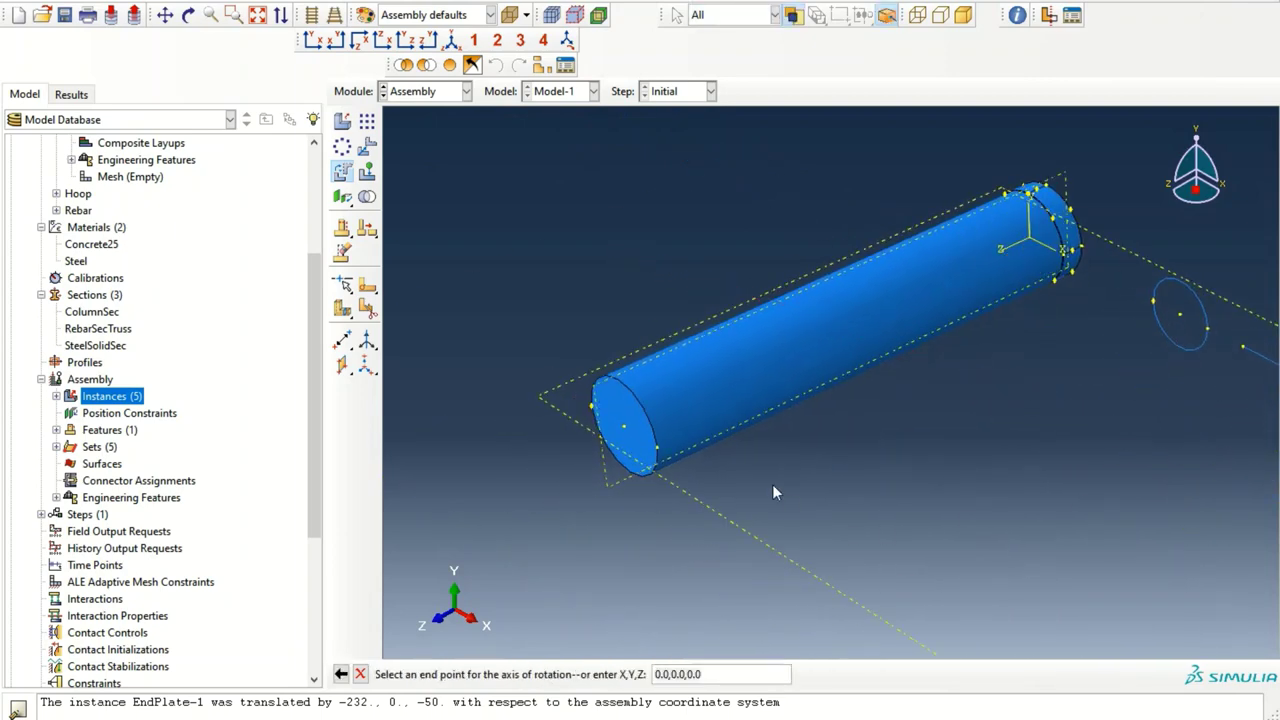
{"action": "left_click", "coordinate": [657, 449]}
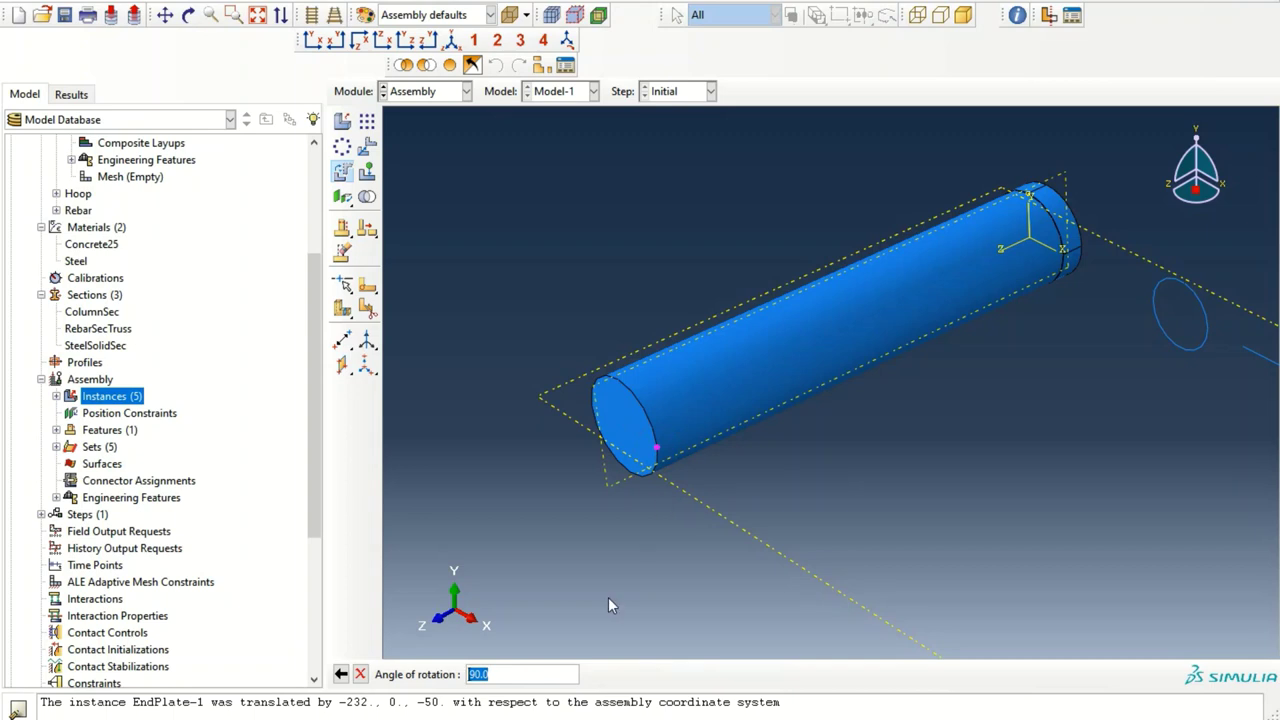
{"action": "key", "text": "Return"}
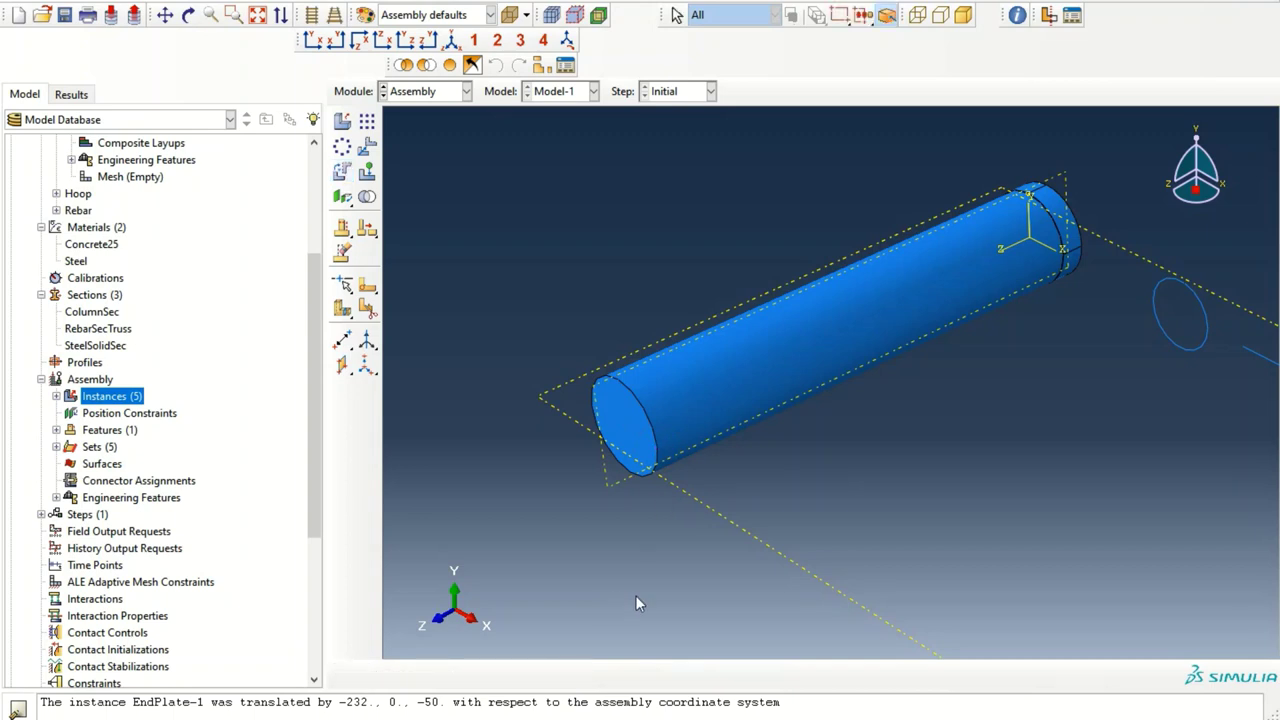
- Translate the second end plate instance from a rim point on its inner face to the matching rim point at the column's free end
{"action": "left_click", "coordinate": [367, 146]}
{"action": "middle_click_drag", "start_coordinate": [1112, 530], "coordinate": [534, 346], "text": "ctrl+alt"}
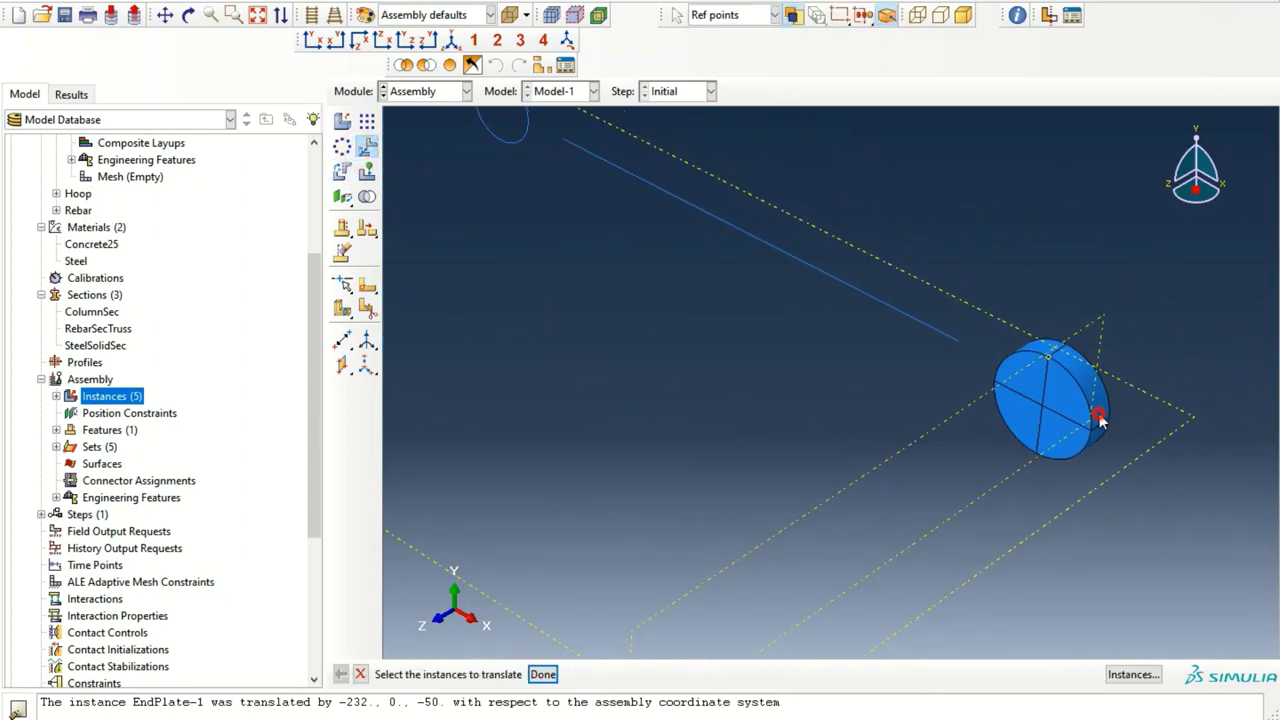
{"action": "left_click", "coordinate": [1100, 420]}
{"action": "left_click", "coordinate": [543, 674]}
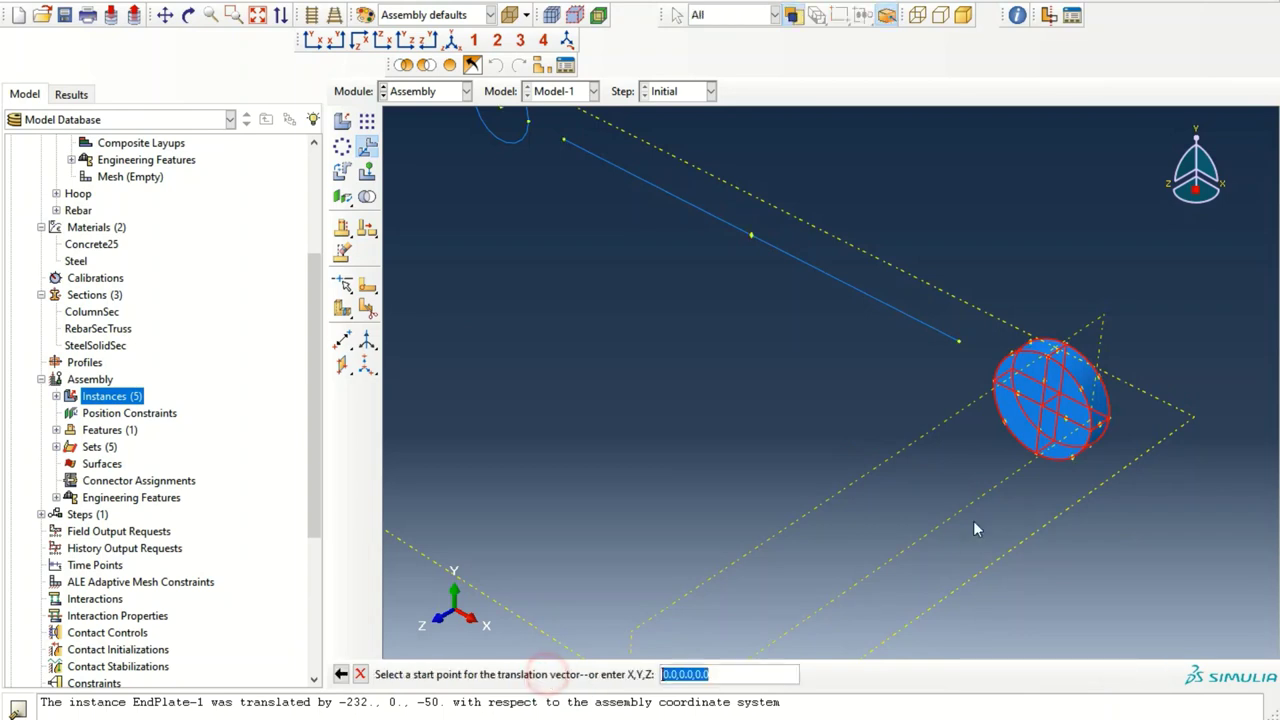
{"action": "left_click", "coordinate": [1110, 421]}
{"action": "middle_click_drag", "start_coordinate": [786, 351], "coordinate": [737, 459], "text": "ctrl+alt"}
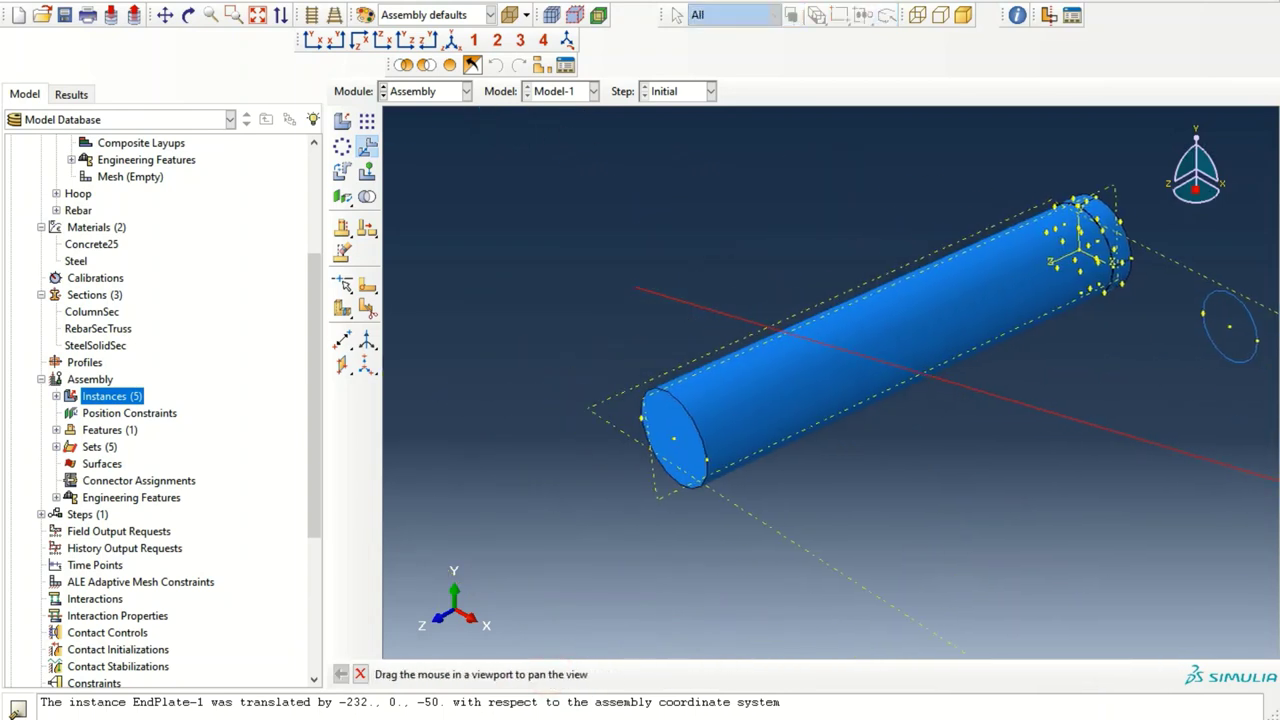
{"action": "left_click", "coordinate": [716, 464]}
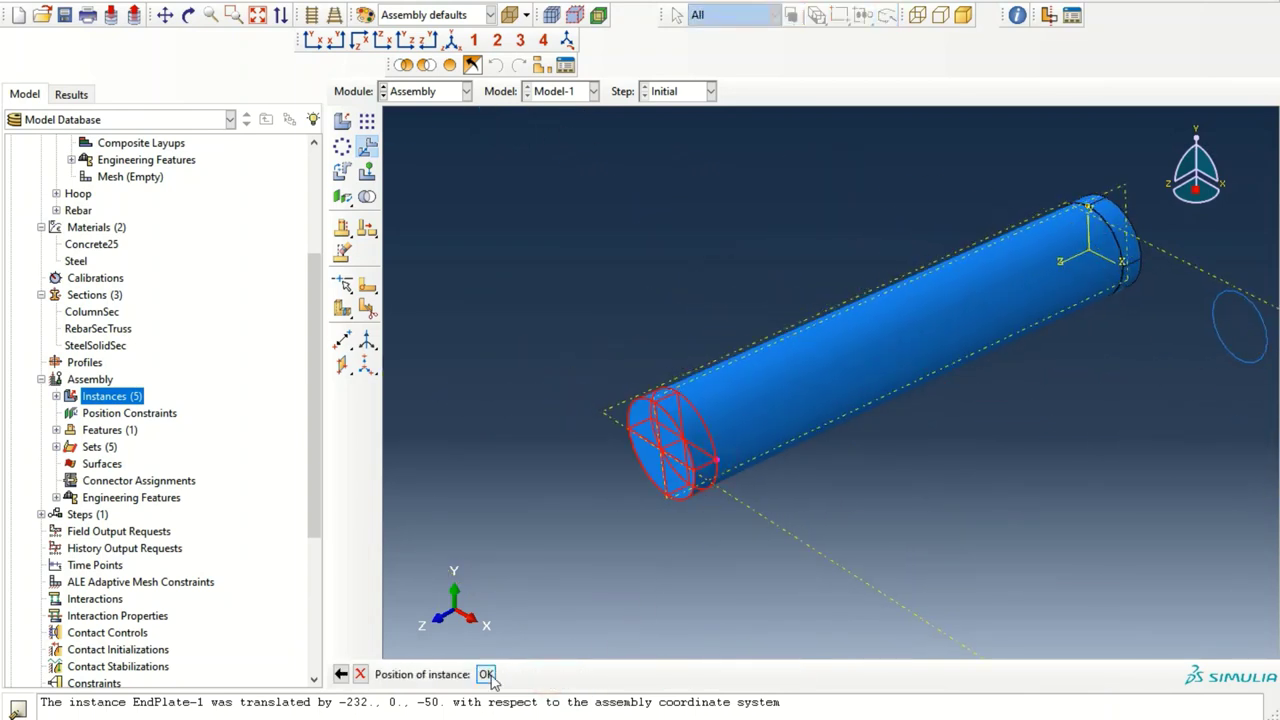
{"action": "left_click", "coordinate": [488, 674]}
- Remove the EndPlate-1 and EndPlate-2 instances from the displayed assembly using a display group
{"action": "left_click_drag", "start_coordinate": [1035, 455], "coordinate": [980, 470], "text": "ctrl+alt"}
{"action": "middle_click_drag", "start_coordinate": [980, 470], "coordinate": [1060, 509], "text": "ctrl+alt"}
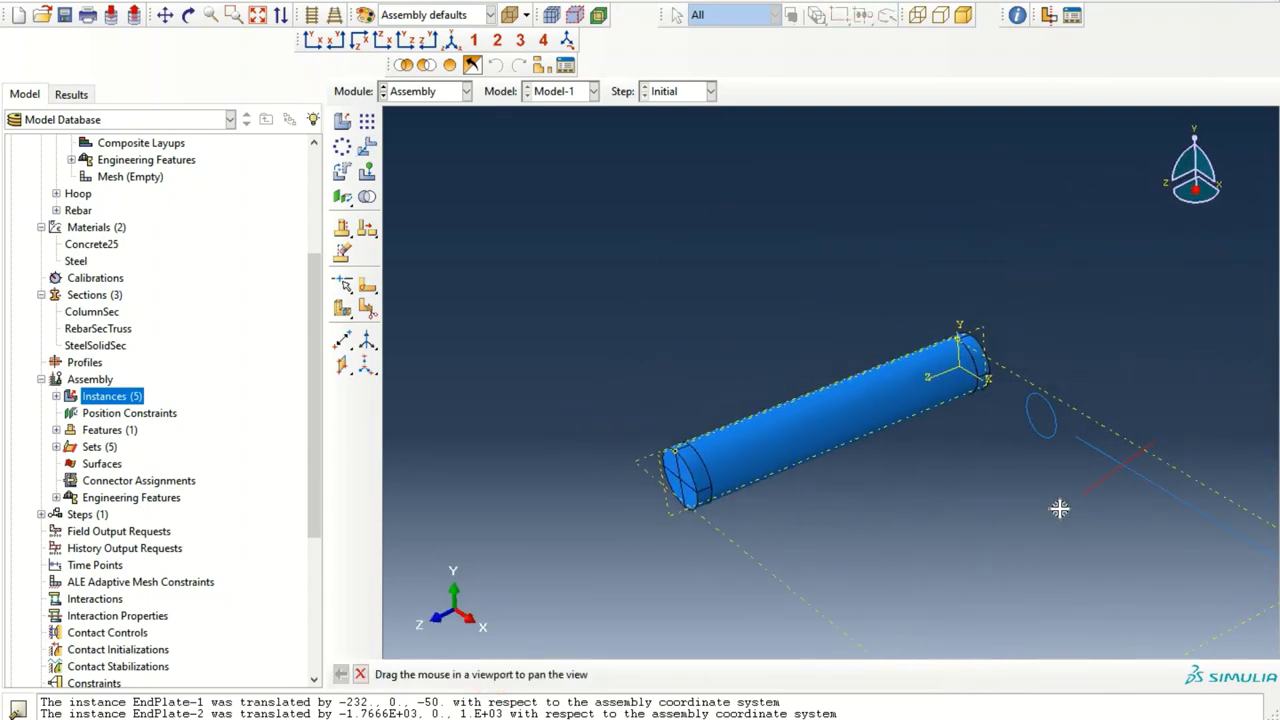
{"action": "left_click_drag", "start_coordinate": [1060, 509], "coordinate": [985, 591], "text": "ctrl+alt"}
{"action": "scroll", "coordinate": [985, 591], "scroll_direction": "up", "scroll_amount": 5}
{"action": "middle_click_drag", "start_coordinate": [985, 591], "coordinate": [1060, 425], "text": "ctrl+alt"}
{"action": "left_click_drag", "start_coordinate": [1060, 425], "coordinate": [824, 438], "text": "ctrl+alt"}
{"action": "middle_click_drag", "start_coordinate": [824, 438], "coordinate": [1078, 503], "text": "ctrl+alt"}
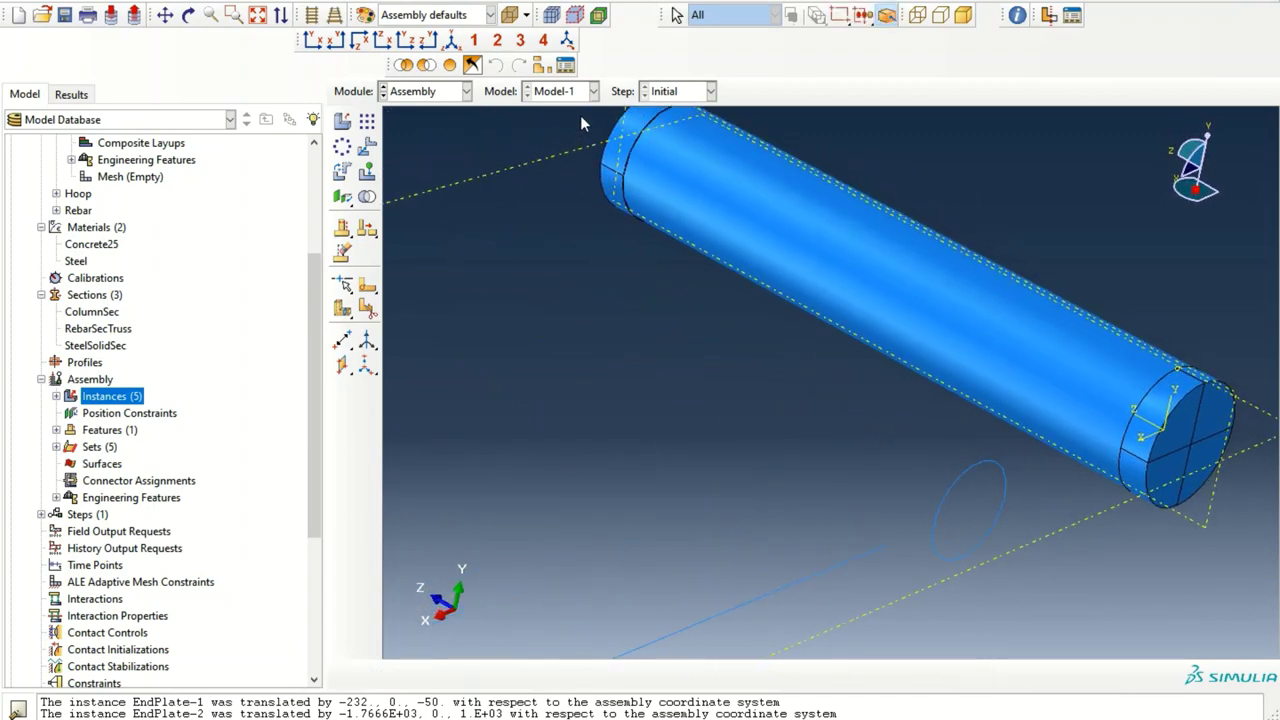
{"action": "left_click", "coordinate": [546, 70]}
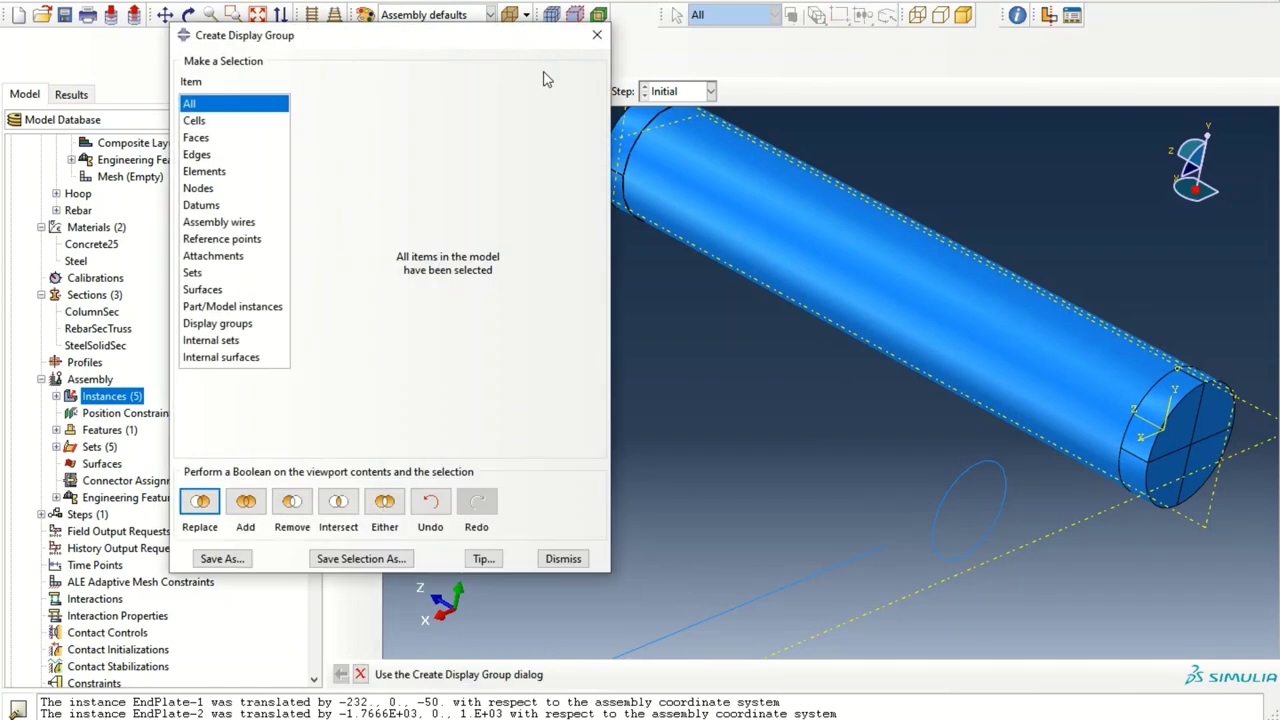
{"action": "left_click", "coordinate": [233, 306]}
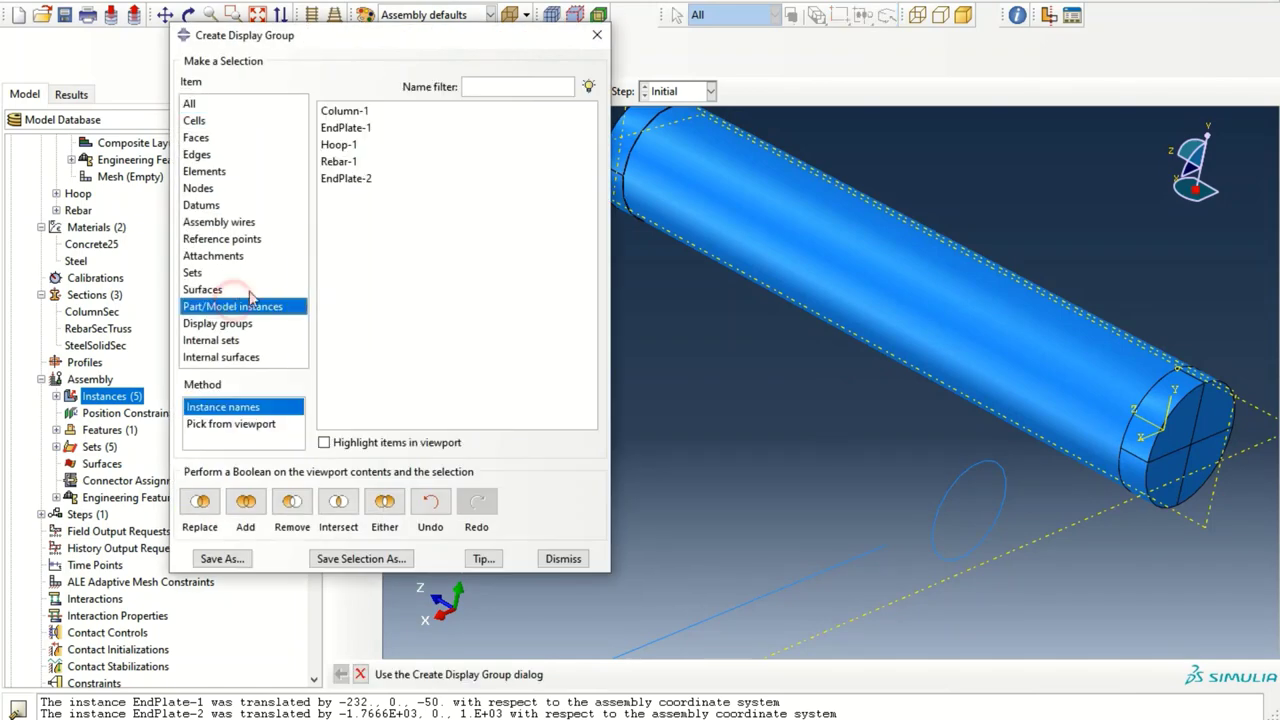
{"action": "left_click", "coordinate": [350, 128]}
{"action": "left_click", "coordinate": [346, 180], "text": "ctrl"}
{"action": "left_click", "coordinate": [292, 501]}
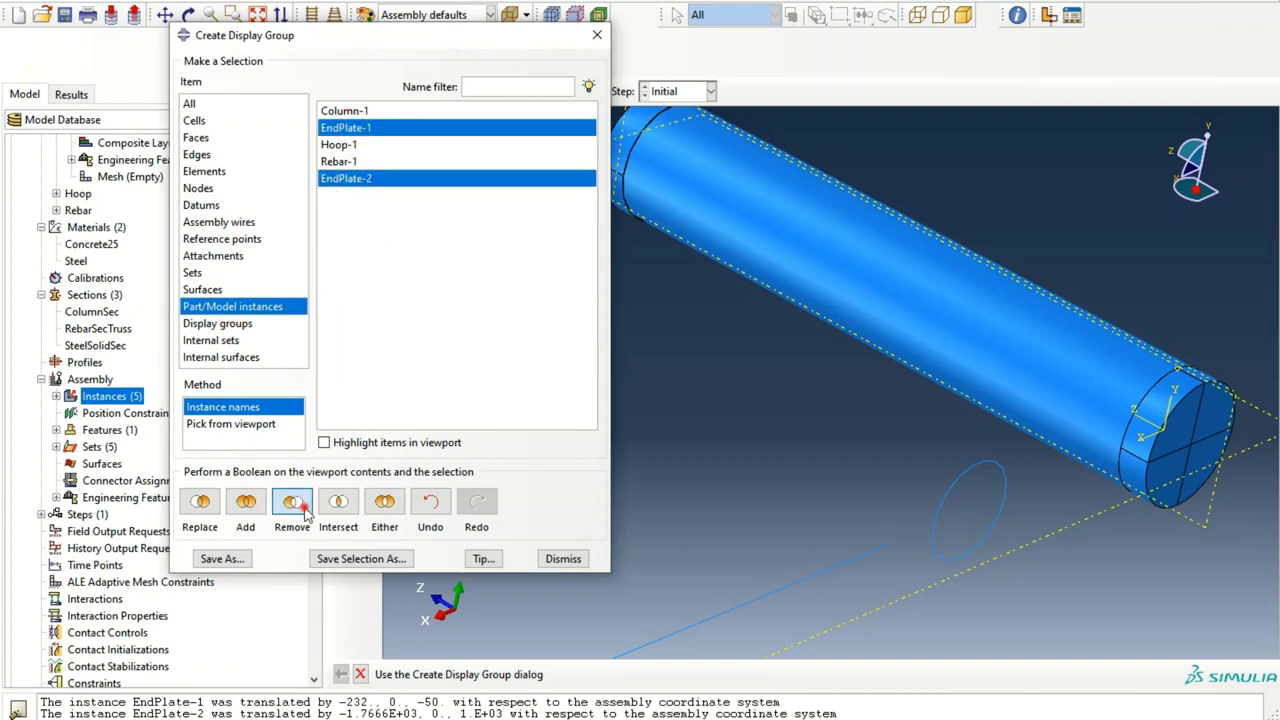
{"action": "left_click", "coordinate": [597, 34]}
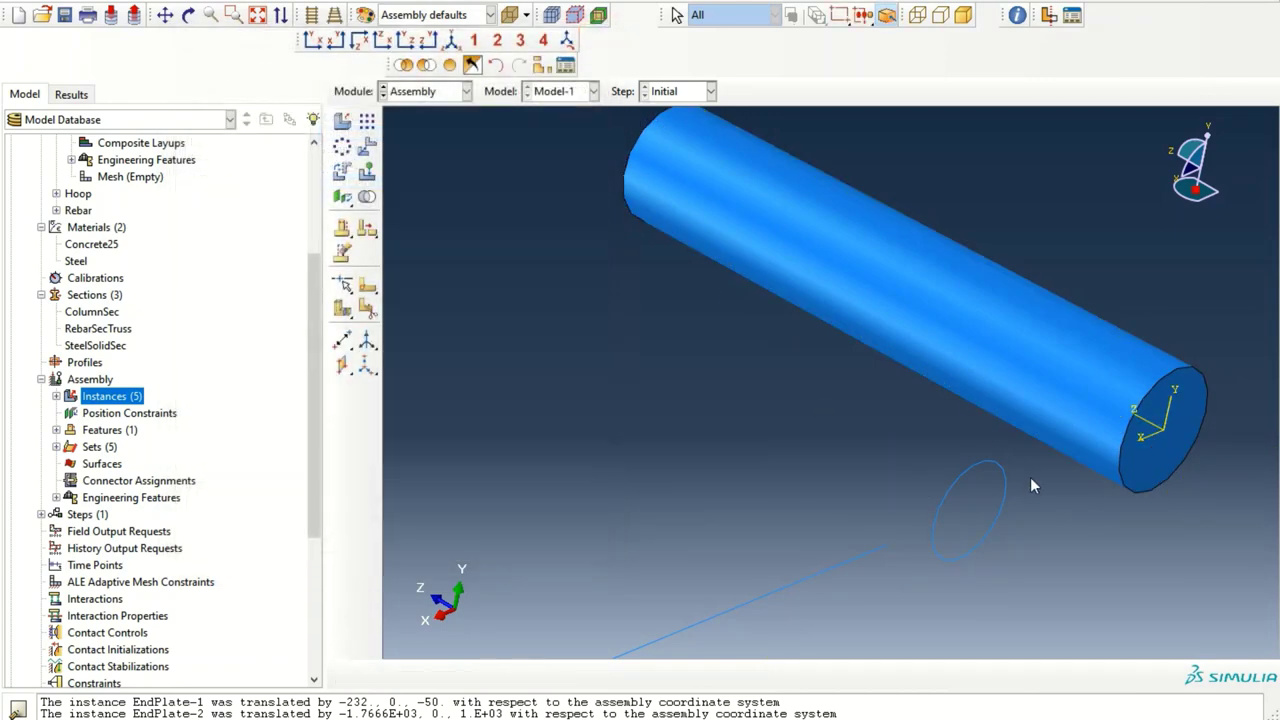
- Create a datum point offset 0,0,50 from the centre of the column end at the origin
{"action": "middle_click_drag", "start_coordinate": [1030, 477], "coordinate": [965, 451], "text": "ctrl+alt"}
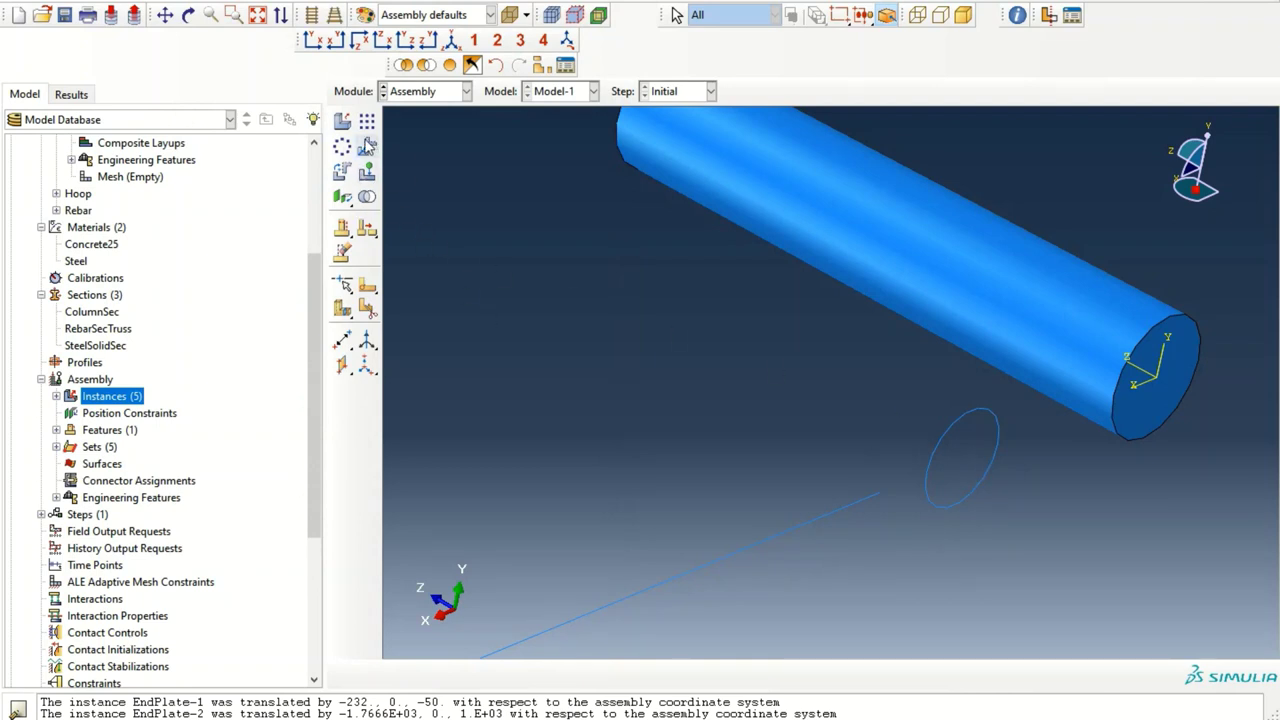
{"action": "left_click", "coordinate": [342, 342]}
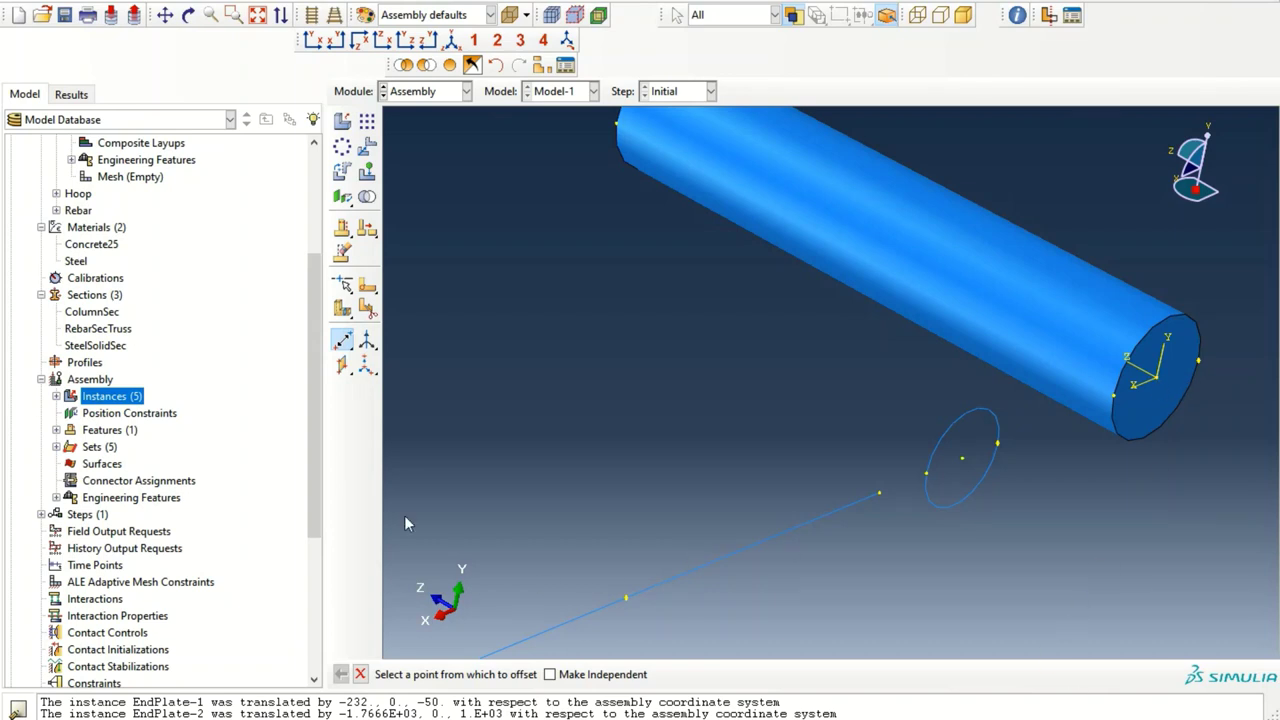
{"action": "left_click", "coordinate": [1154, 383]}
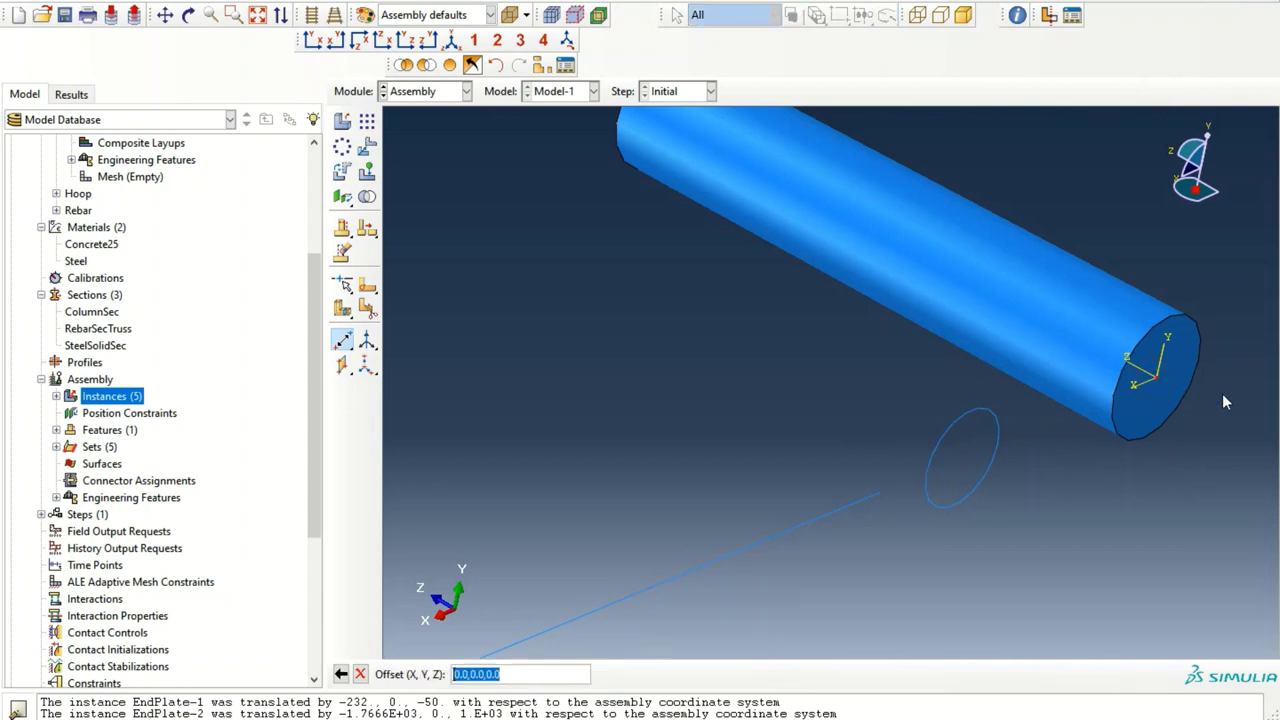
{"action": "type", "text": "0,0,50"}
{"action": "key", "text": "Return"}
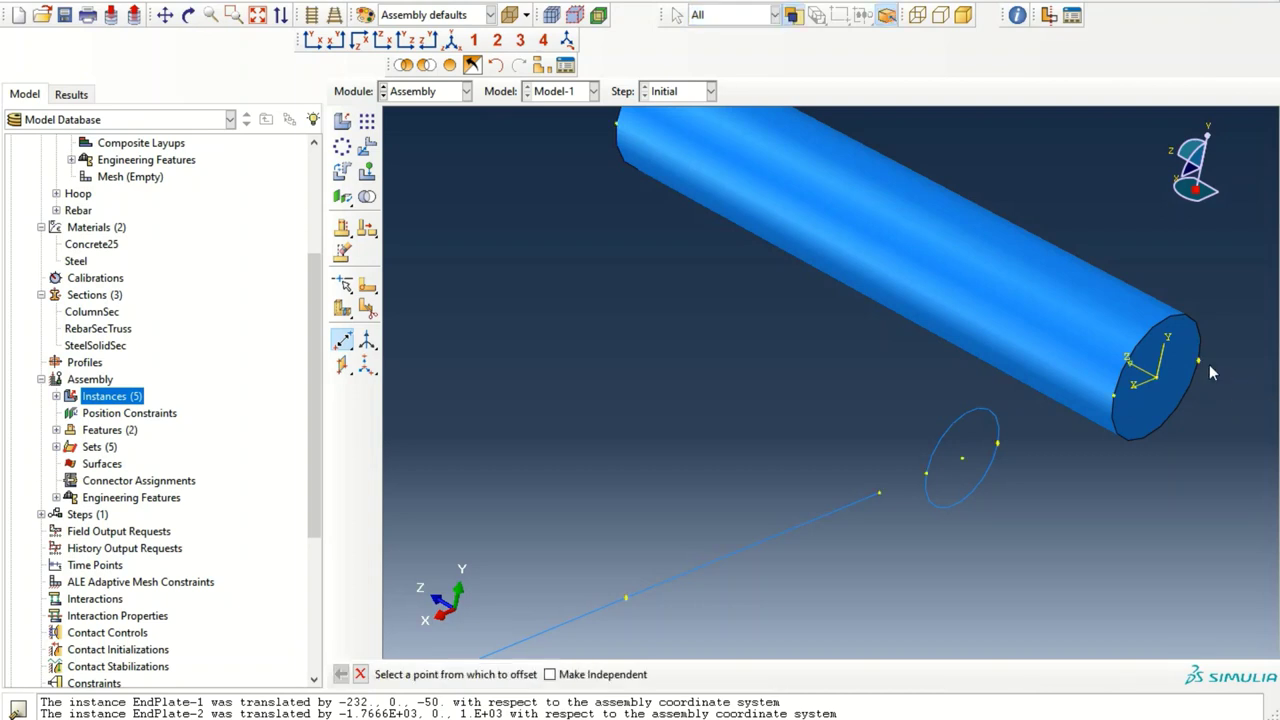
- Edit the datum point feature in the assembly and set its Z-offset to 20
{"action": "left_click_drag", "start_coordinate": [1209, 364], "coordinate": [1160, 395], "text": "ctrl+alt"}
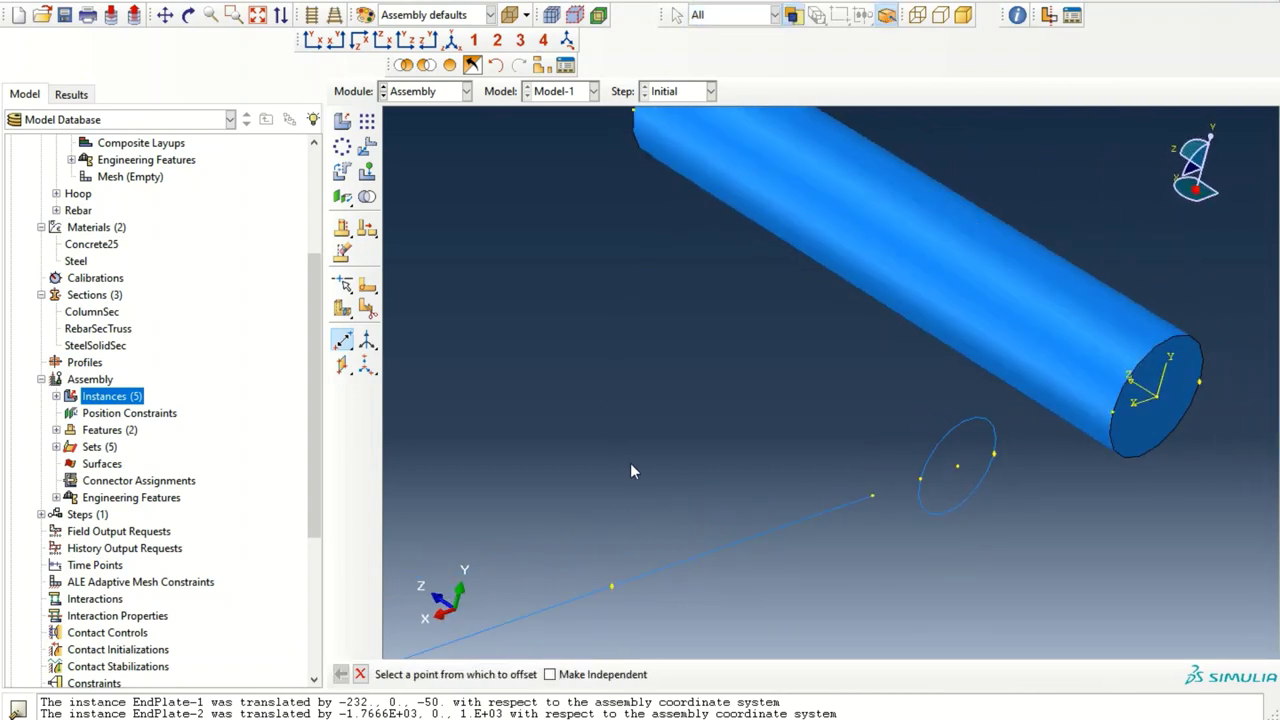
{"action": "left_click", "coordinate": [56, 430]}
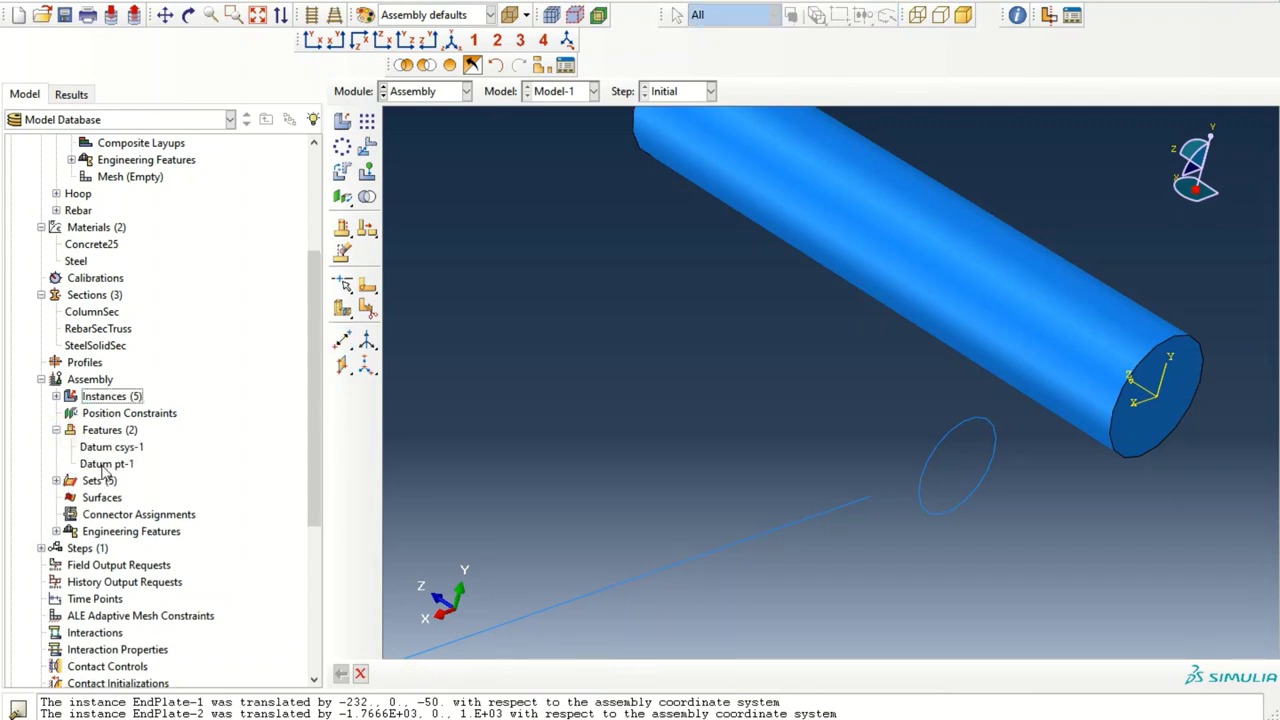
{"action": "left_click", "coordinate": [102, 465]}
{"action": "right_click", "coordinate": [97, 466]}
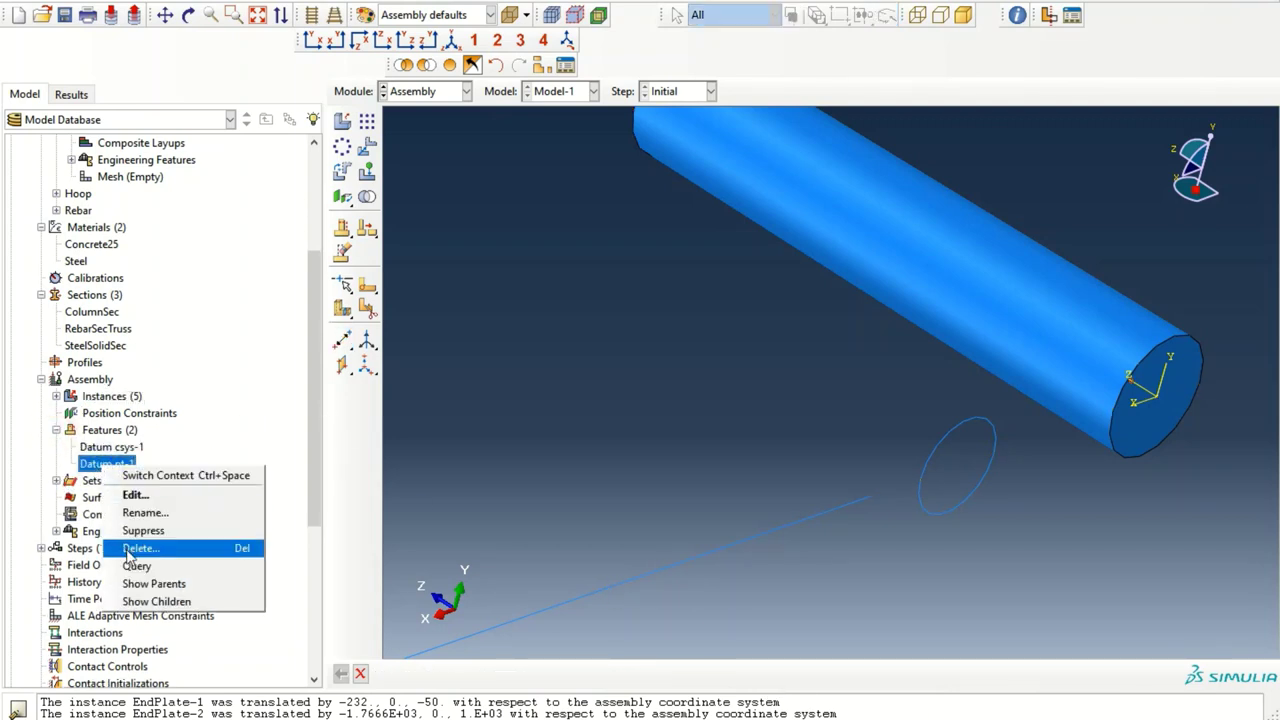
{"action": "left_click", "coordinate": [135, 495]}
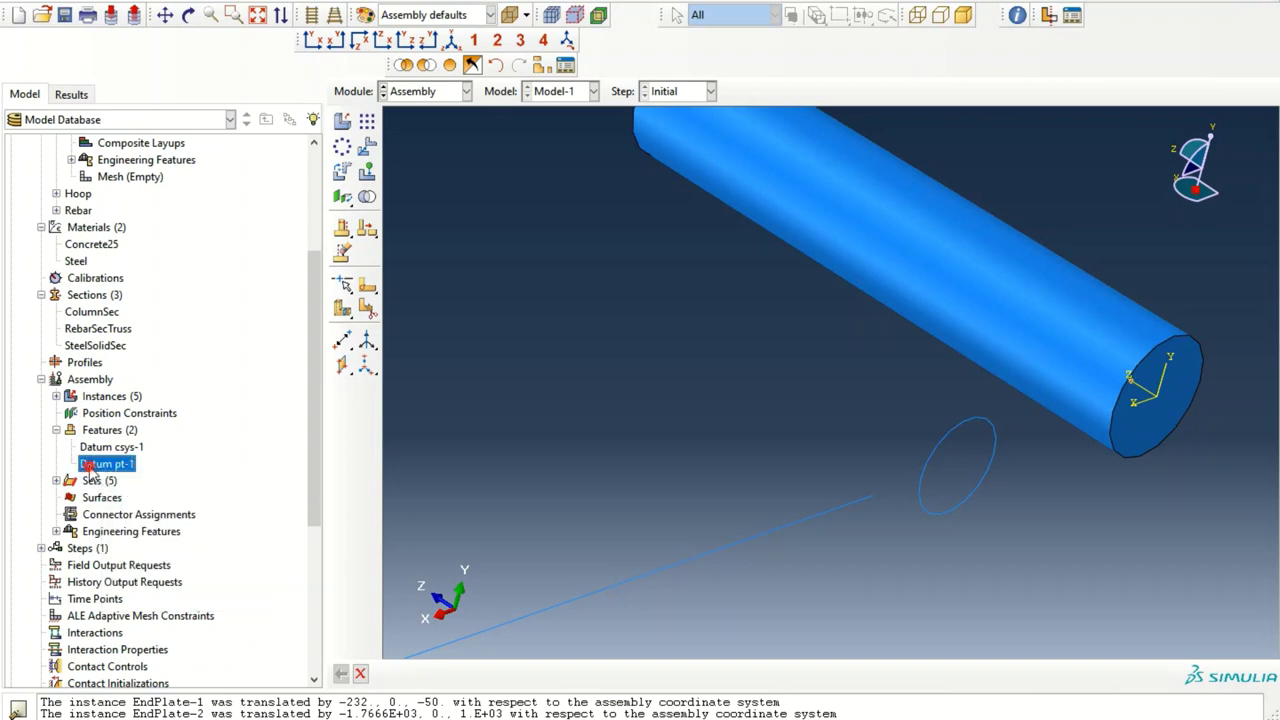
{"action": "double_click", "coordinate": [321, 373]}
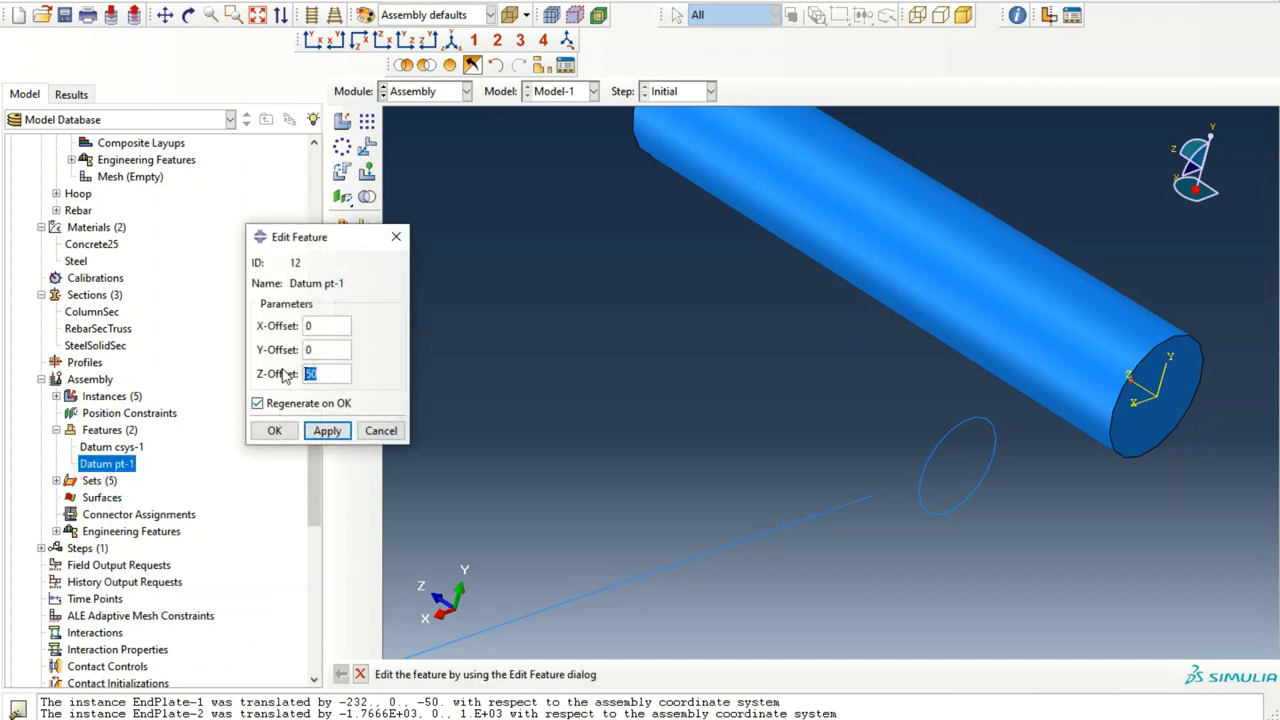
{"action": "left_click", "coordinate": [275, 430]}
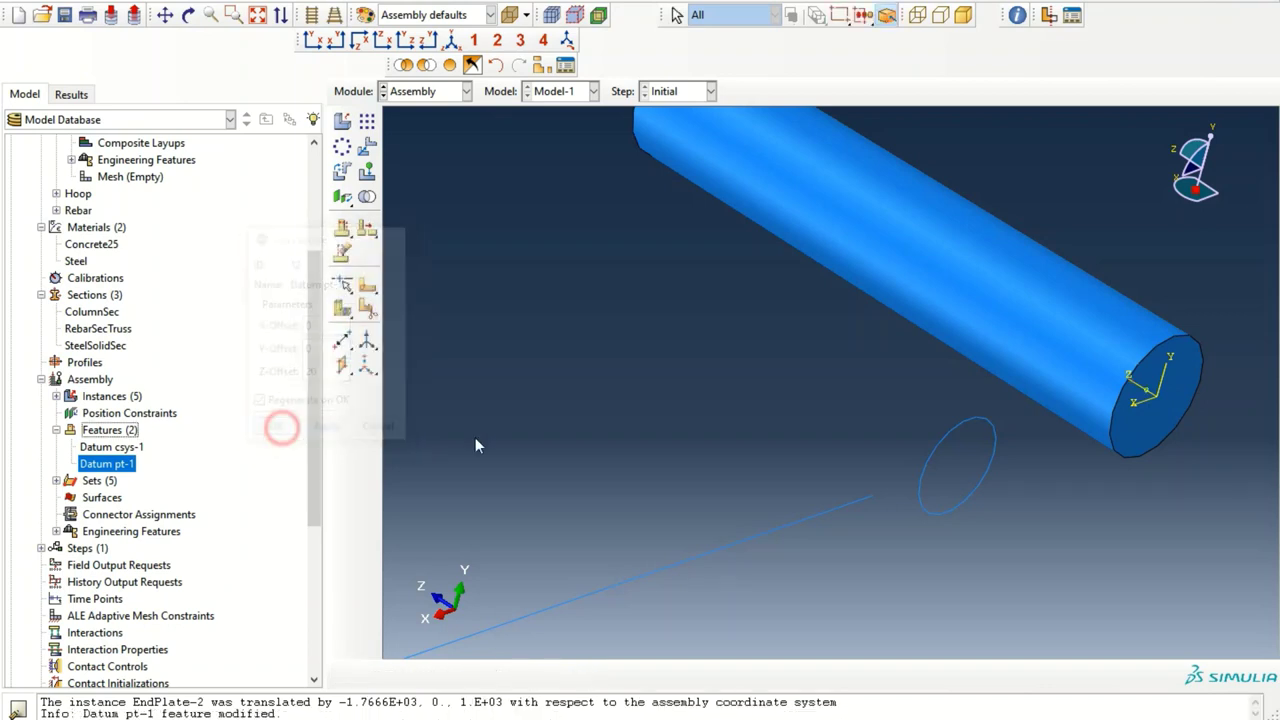
- Delete the datum point from the assembly features
{"action": "left_click_drag", "start_coordinate": [814, 394], "coordinate": [793, 424], "text": "ctrl+alt"}
{"action": "key", "text": "Delete"}
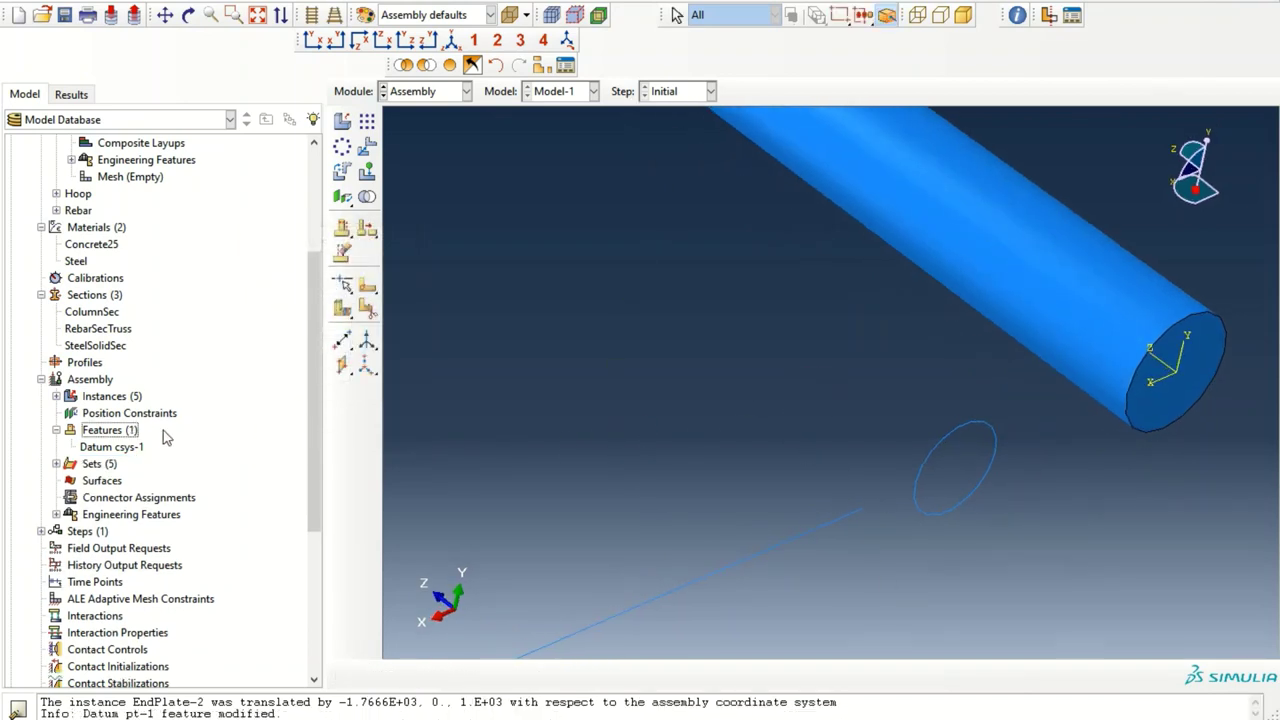
{"action": "left_click", "coordinate": [110, 430]}
- Create a datum point offset 0,0,25 from the centre of the column end at the origin
{"action": "left_click", "coordinate": [342, 340]}
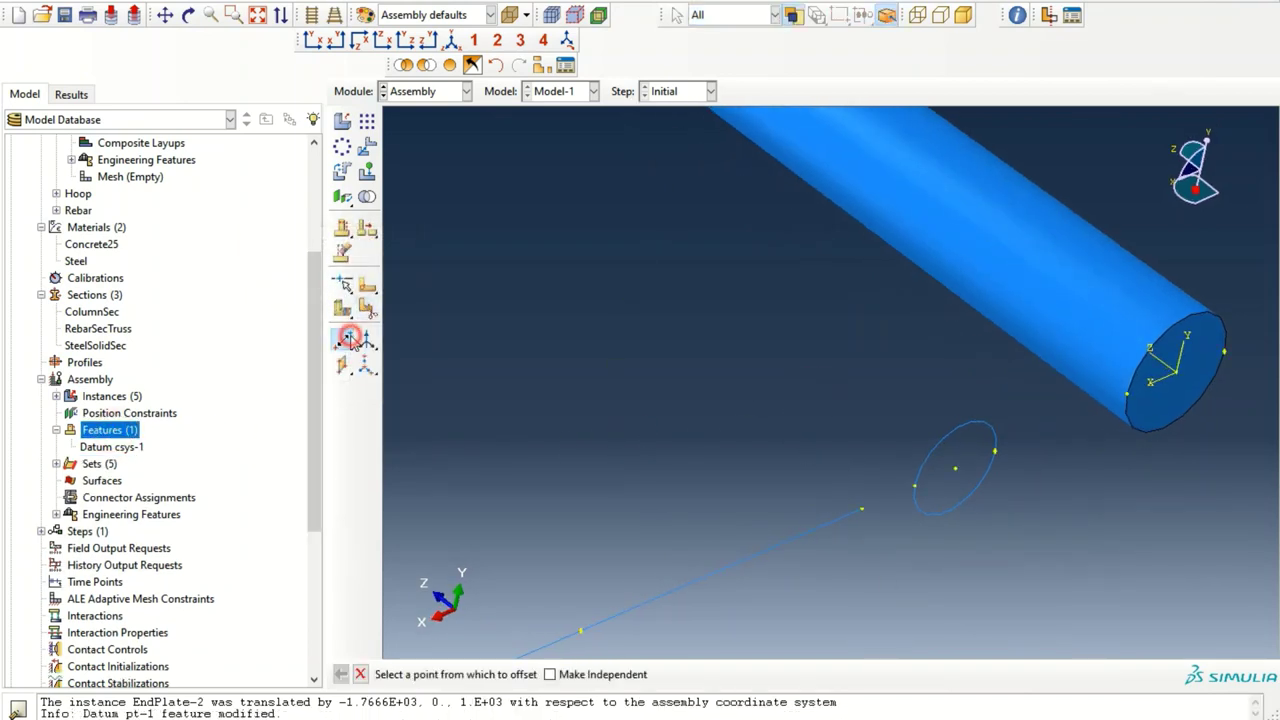
{"action": "left_click", "coordinate": [1178, 378]}
{"action": "type", "text": "0,0"}
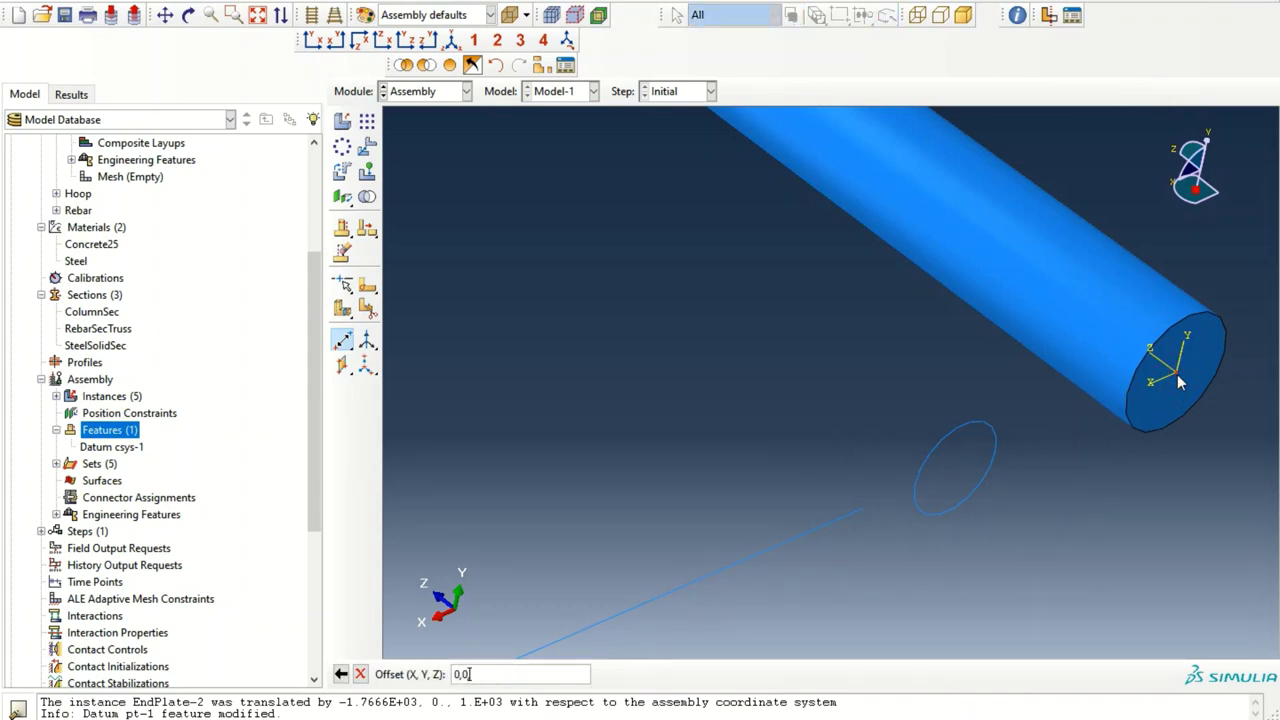
{"action": "type", "text": ",25"}
{"action": "key", "text": "Return"}
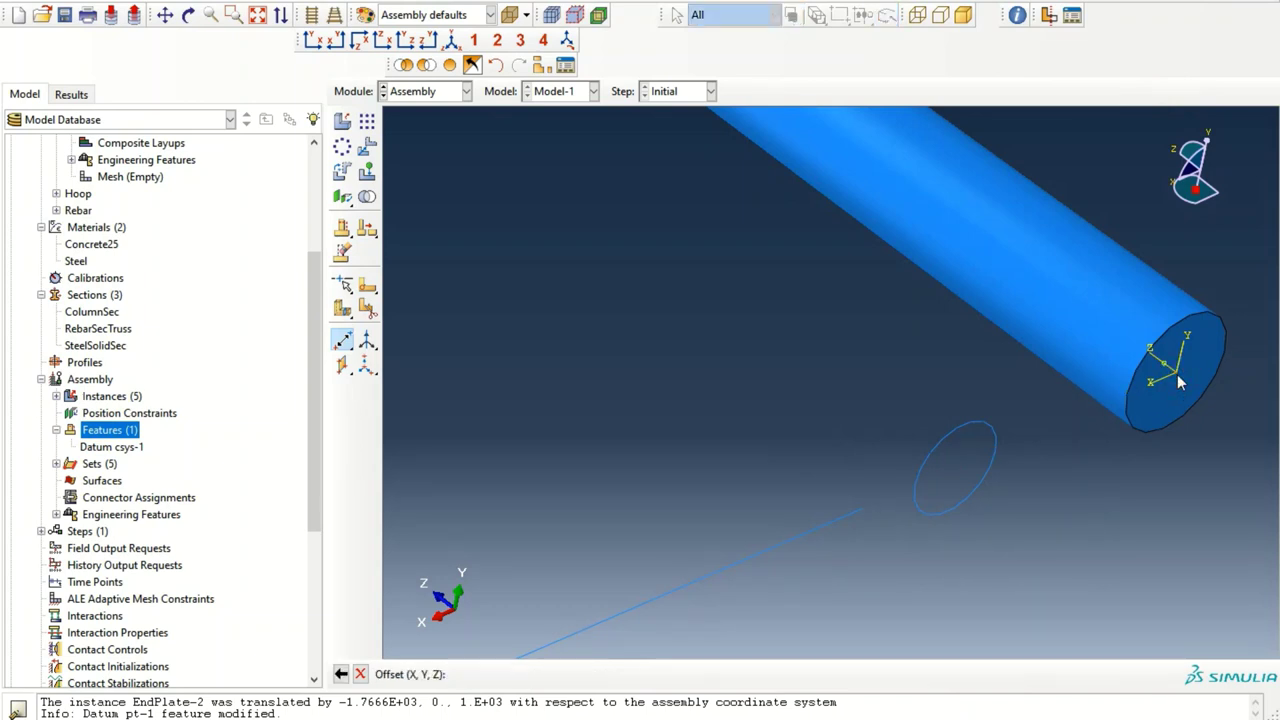
- Translate the hoop instance from its centre point to the datum point inside the column end
{"action": "mouse_move", "coordinate": [1063, 352]}
{"action": "left_mouse_down", "text": "ctrl+alt"}
{"action": "mouse_move", "coordinate": [1006, 366]}
{"action": "mouse_move", "coordinate": [1080, 343]}
{"action": "left_mouse_up", "text": "ctrl+alt"}
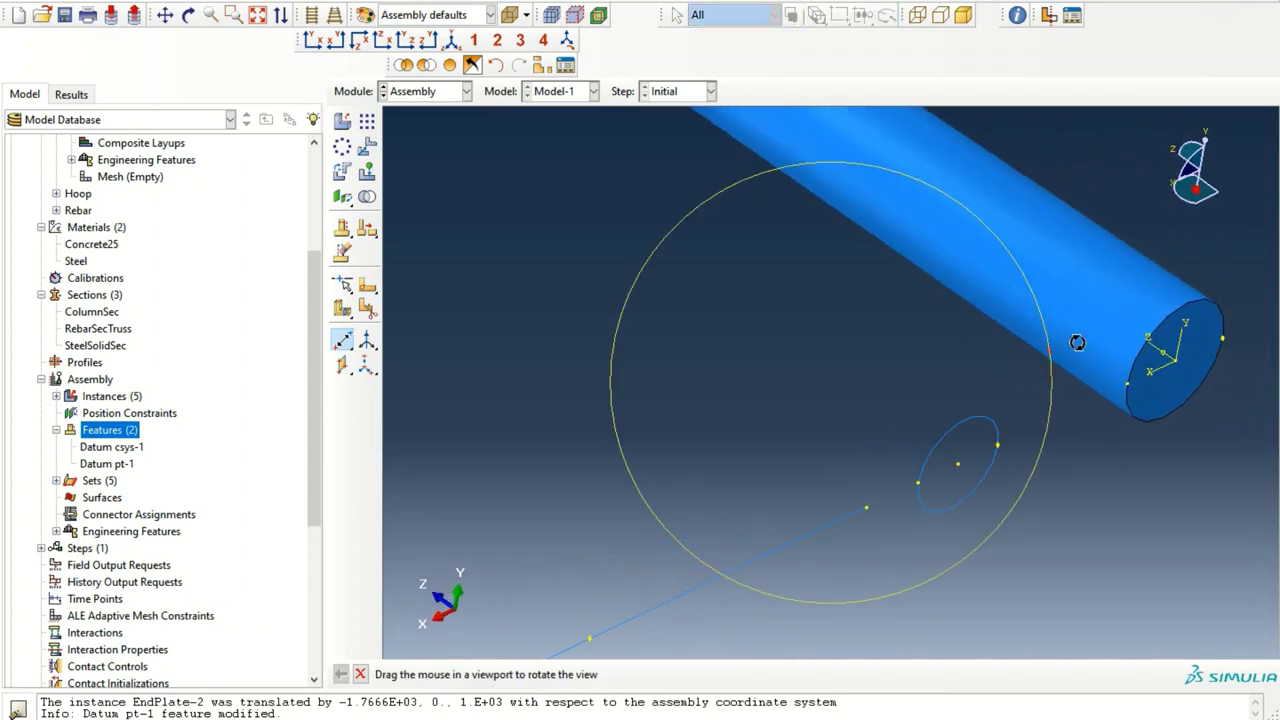
{"action": "left_click_drag", "start_coordinate": [1037, 429], "coordinate": [988, 434], "text": "ctrl+alt"}
{"action": "middle_click_drag", "start_coordinate": [988, 434], "coordinate": [886, 471], "text": "ctrl+alt"}
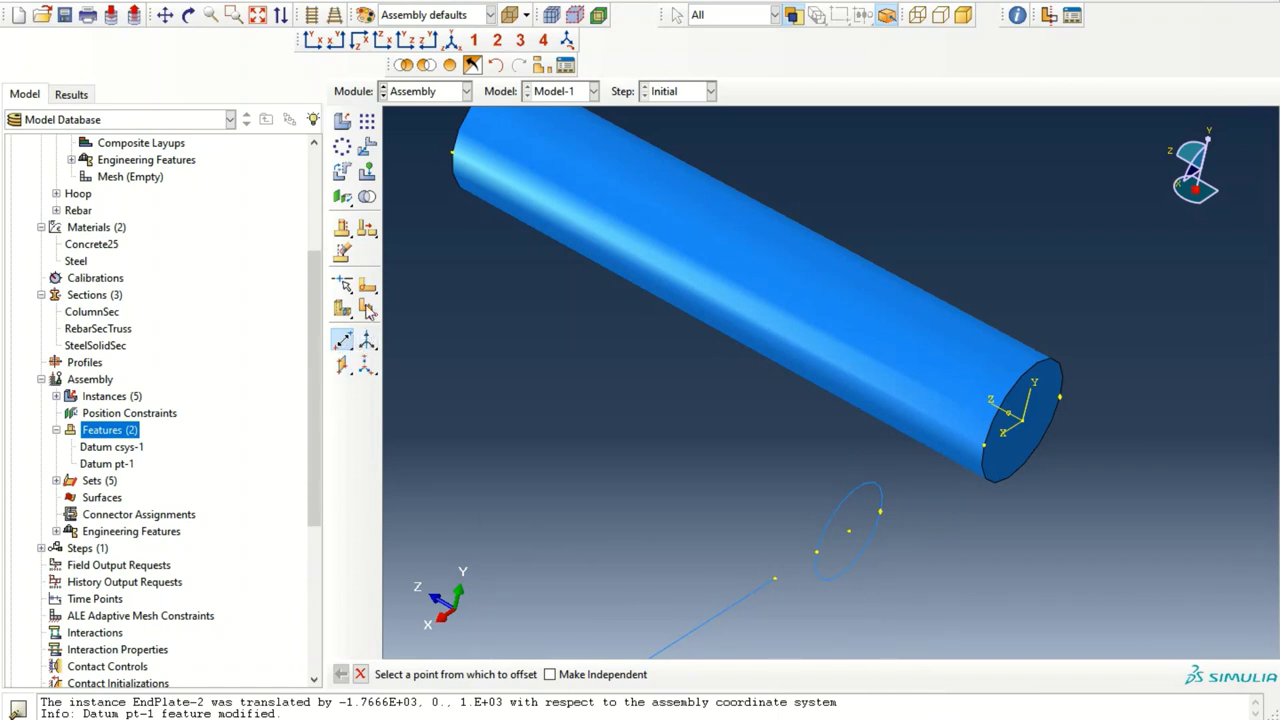
{"action": "left_click", "coordinate": [367, 147]}
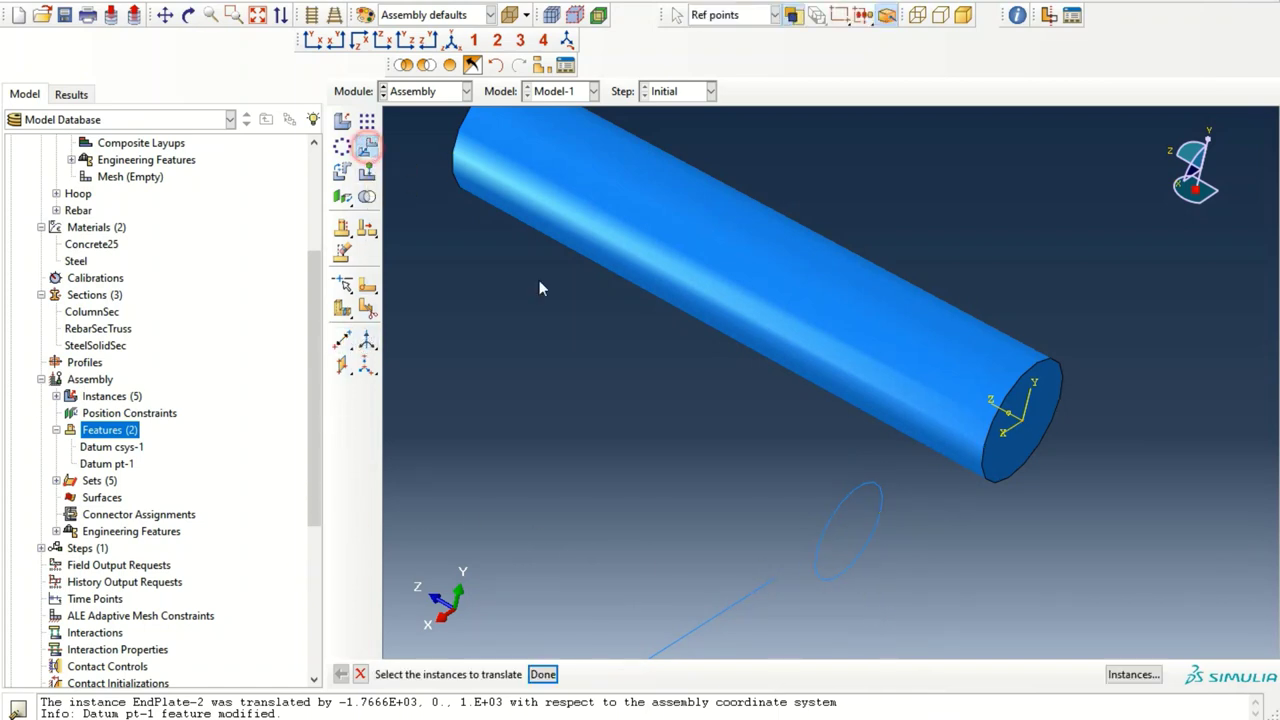
{"action": "left_click_drag", "start_coordinate": [928, 550], "coordinate": [829, 612]}
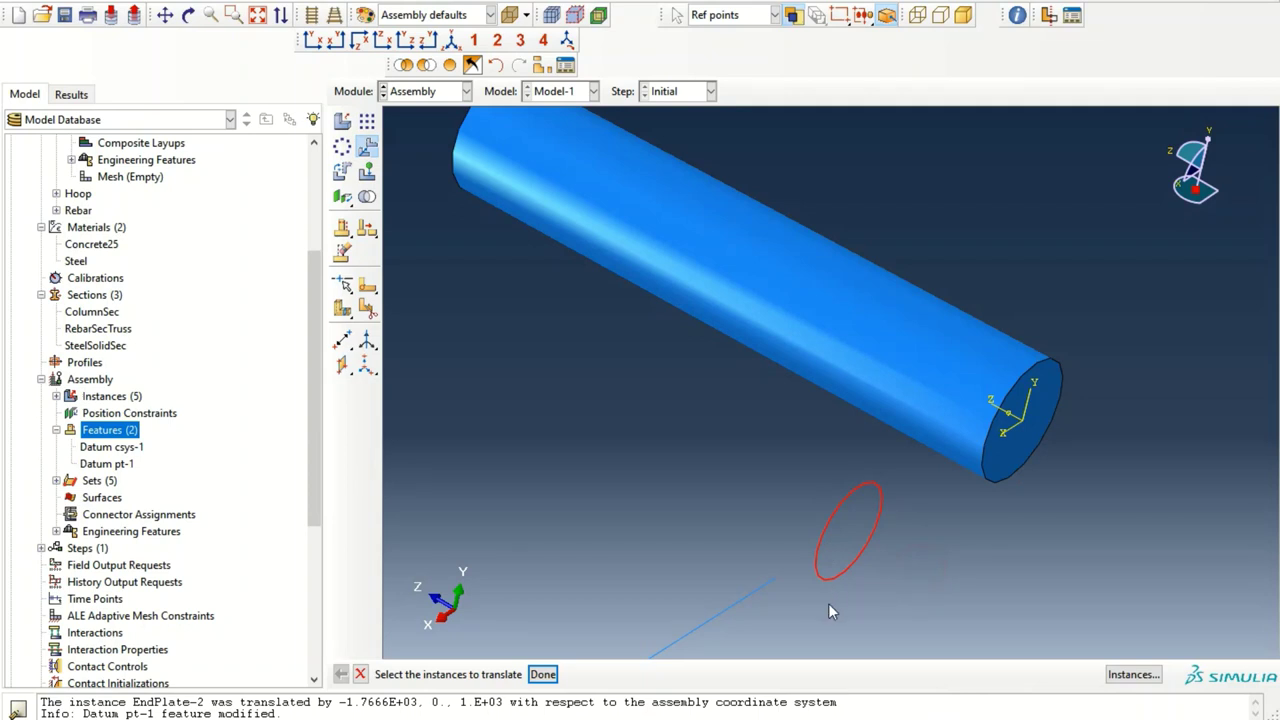
{"action": "left_click", "coordinate": [542, 674]}
{"action": "left_click", "coordinate": [847, 533]}
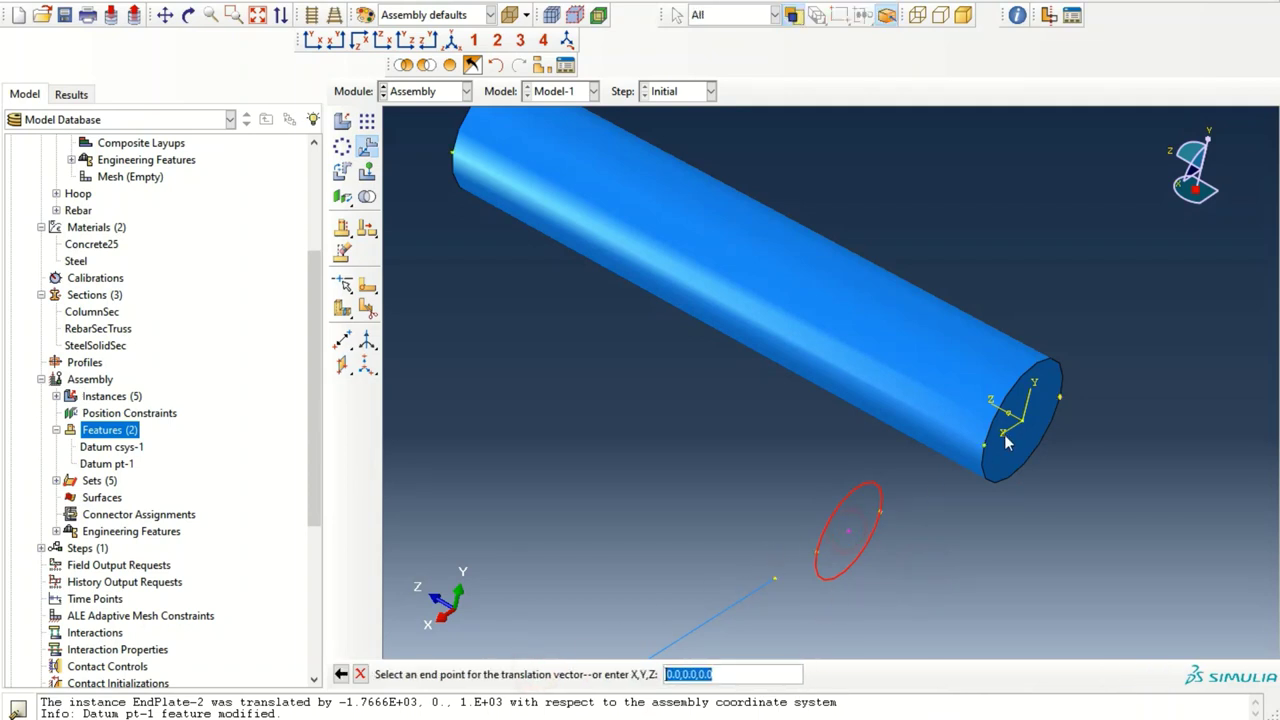
{"action": "left_click", "coordinate": [1011, 417]}
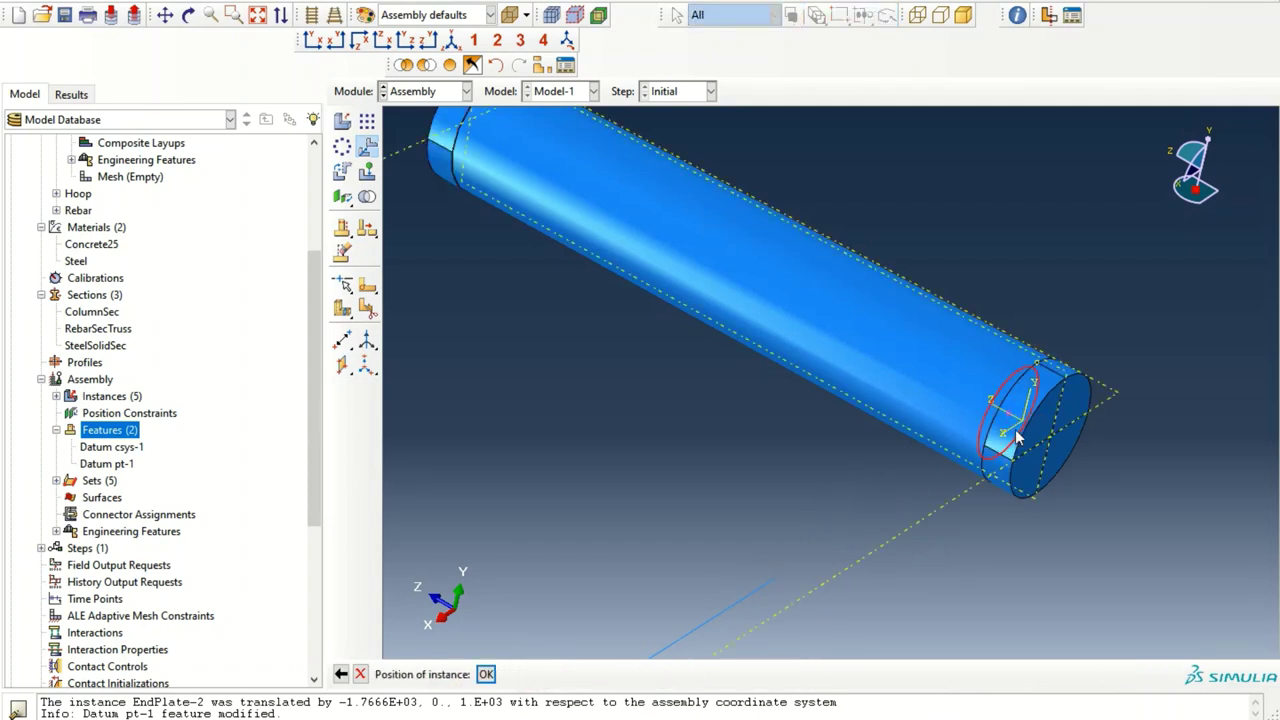
{"action": "left_click", "coordinate": [486, 674]}
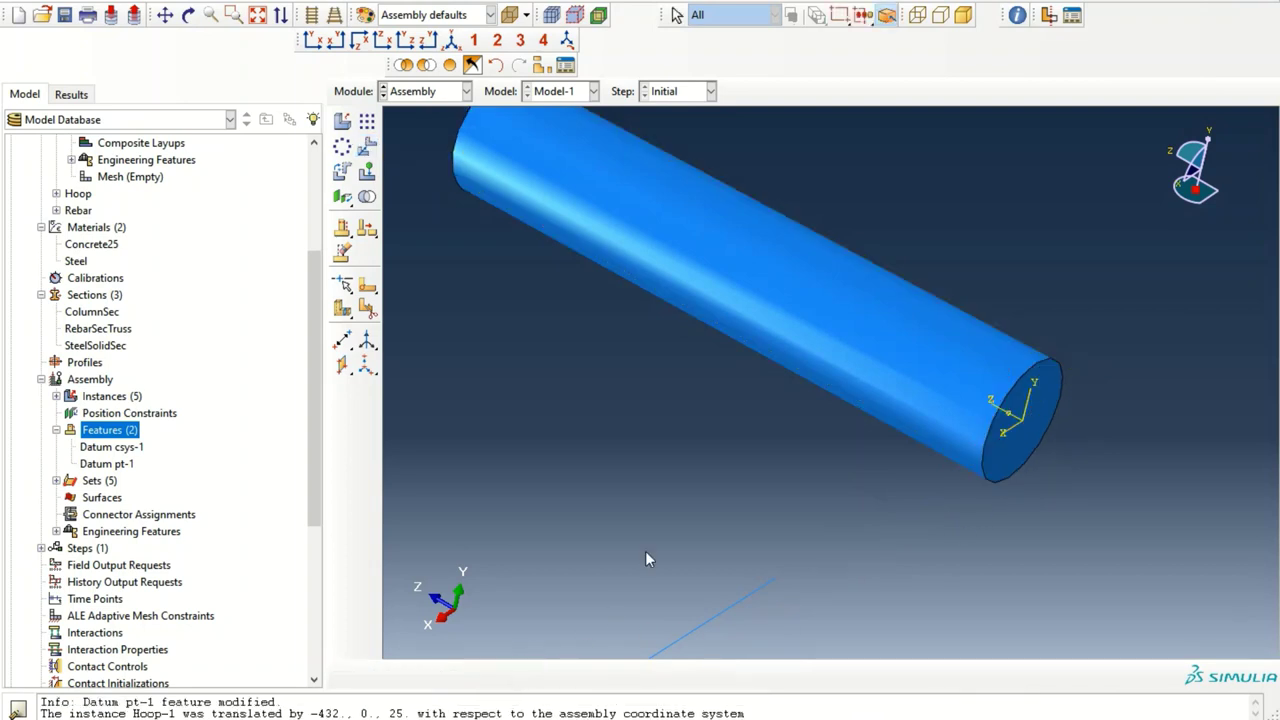
- Turn on translucent rendering and increase the transparency so the inside of the column can be seen
{"action": "left_click", "coordinate": [510, 15]}
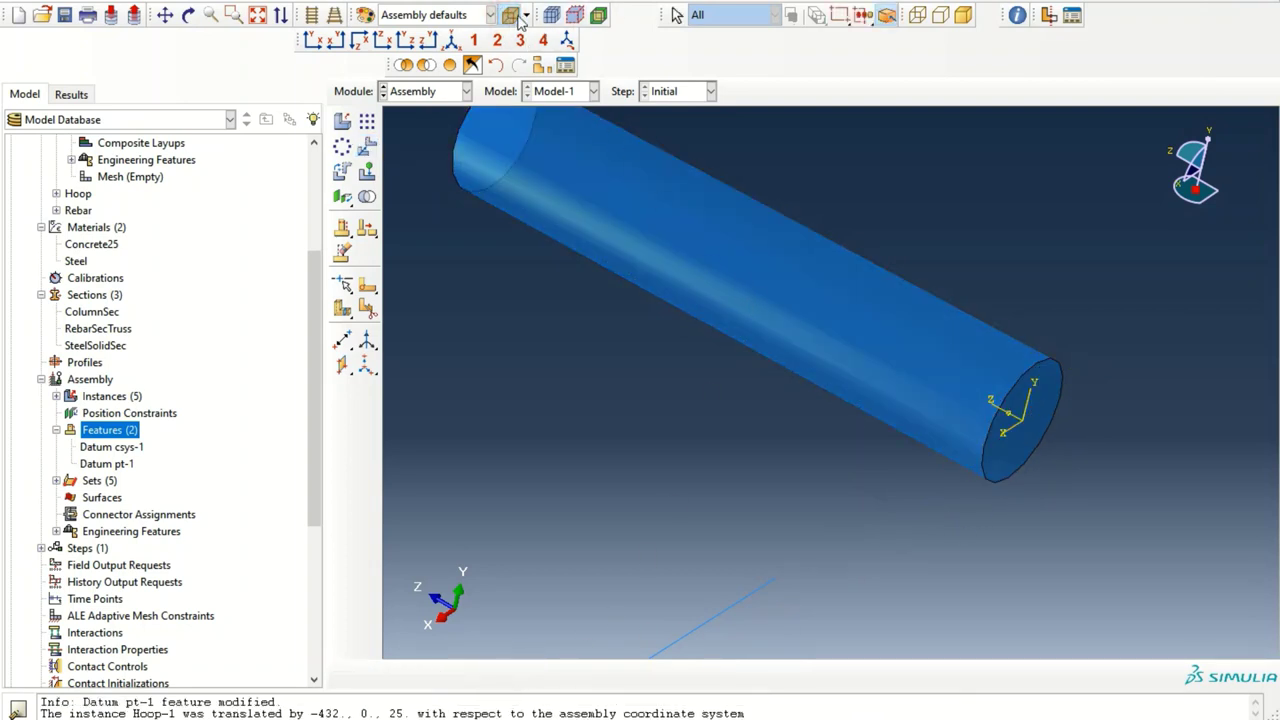
{"action": "left_click", "coordinate": [539, 52]}
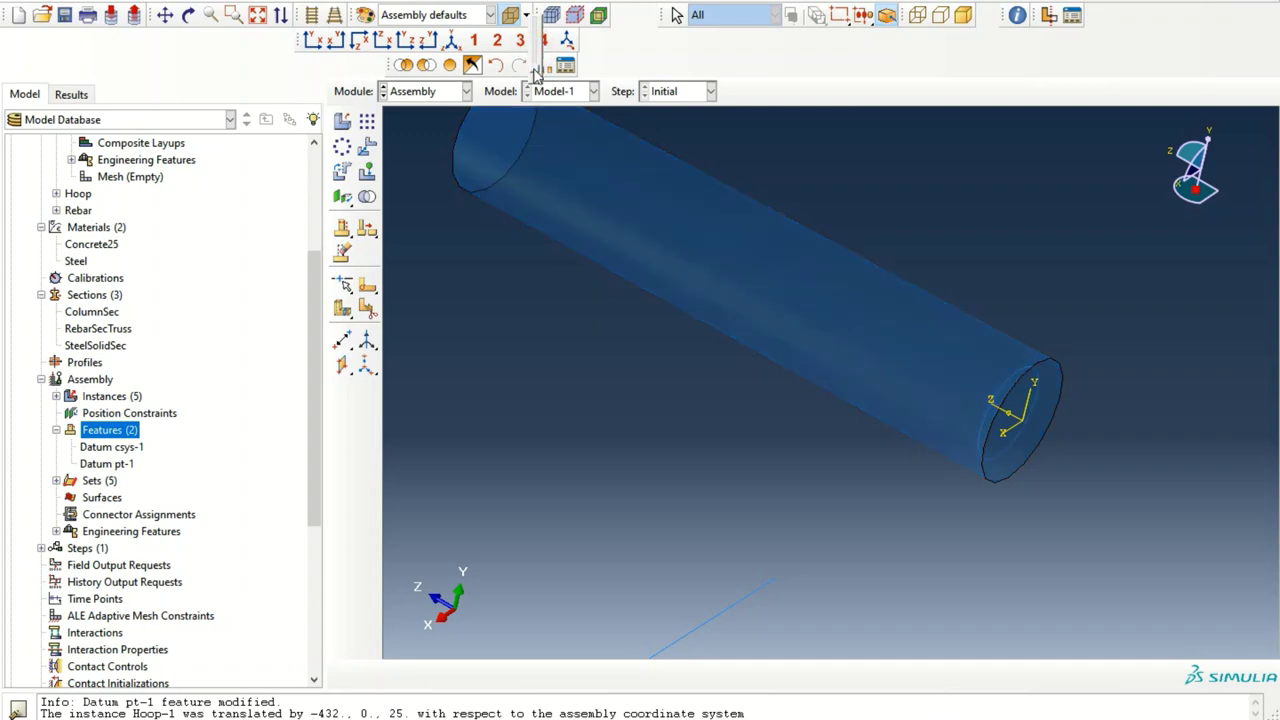
{"action": "mouse_move", "coordinate": [894, 440]}
{"action": "left_mouse_down", "text": "ctrl+alt"}
{"action": "mouse_move", "coordinate": [840, 374]}
{"action": "mouse_move", "coordinate": [887, 425]}
{"action": "left_mouse_up", "text": "ctrl+alt"}
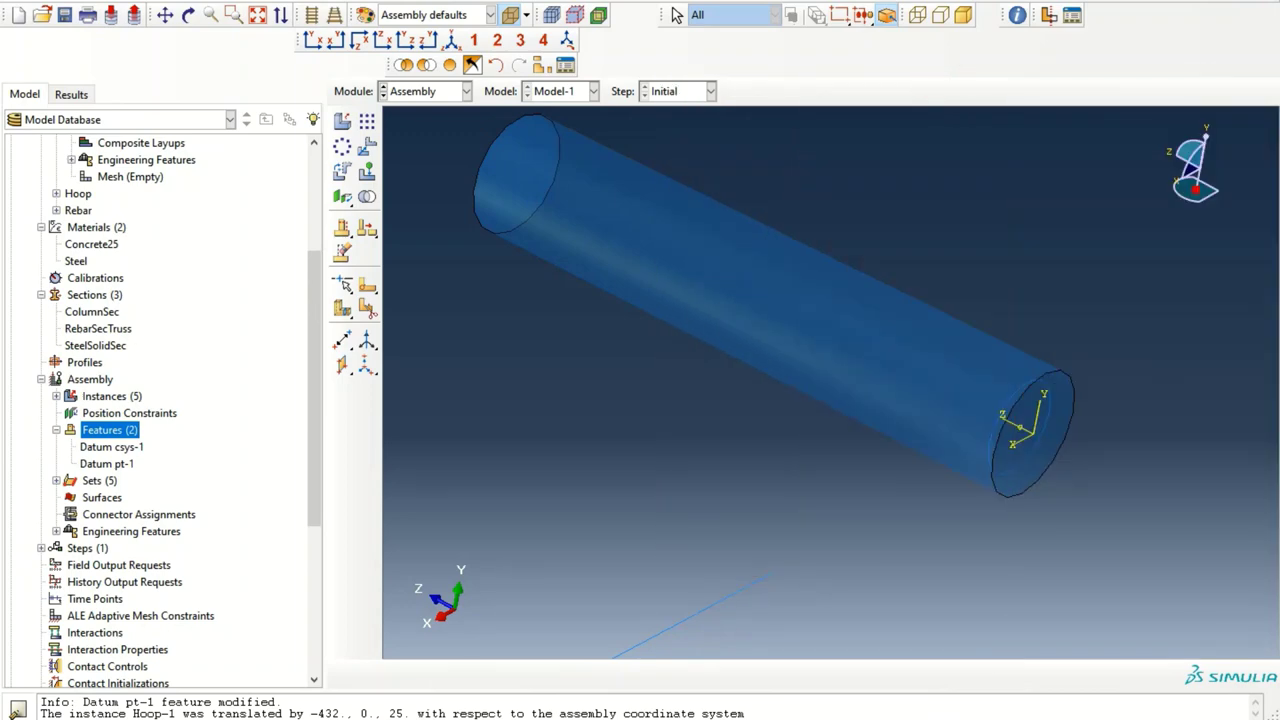
- Hide the Column-1 instance to check the hoop's position at the column end, and restore the full assembly display
{"action": "left_click", "coordinate": [540, 65]}
{"action": "left_click", "coordinate": [345, 110]}
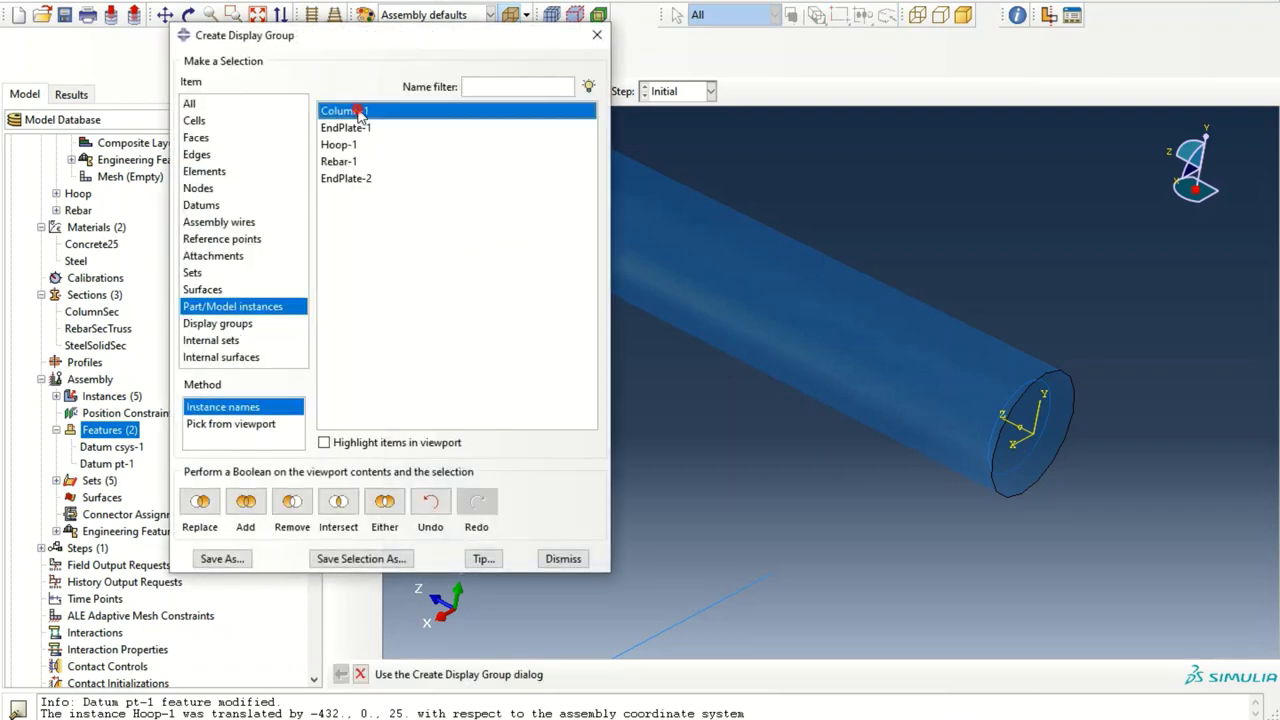
{"action": "left_click", "coordinate": [299, 510]}
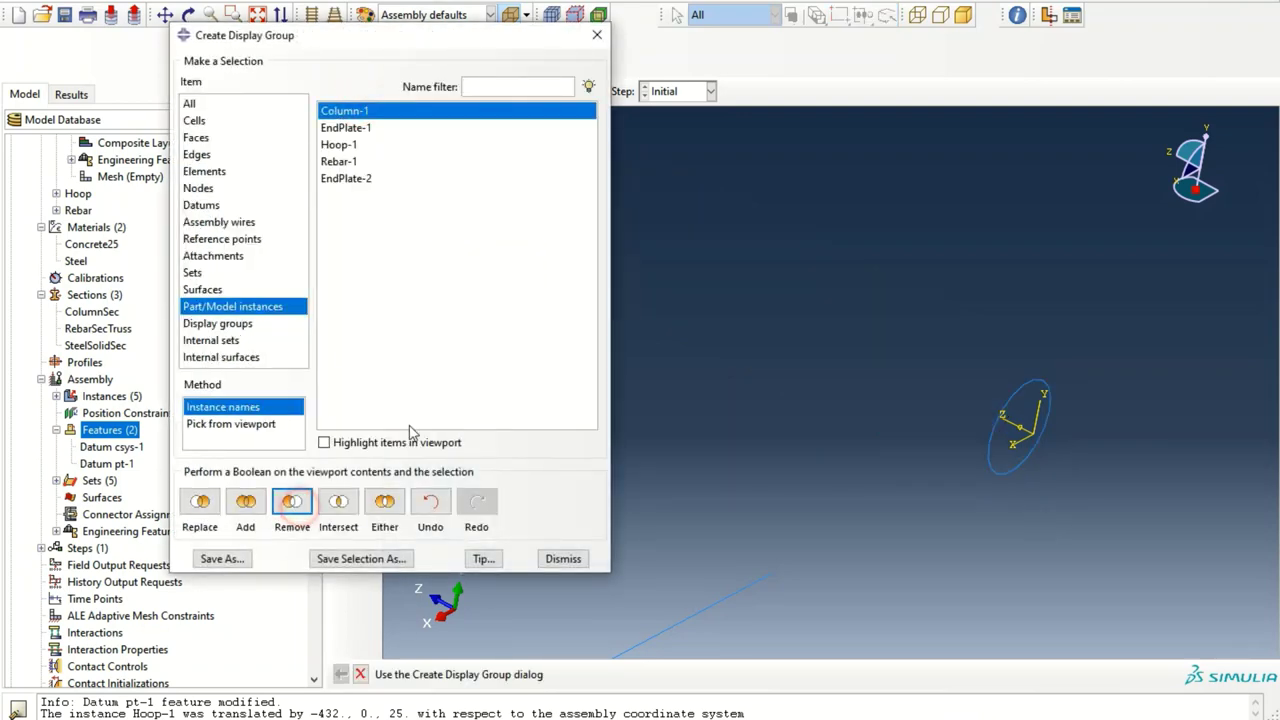
{"action": "left_click", "coordinate": [597, 35]}
{"action": "left_click_drag", "start_coordinate": [943, 438], "coordinate": [969, 459]}
{"action": "key", "text": "Escape"}
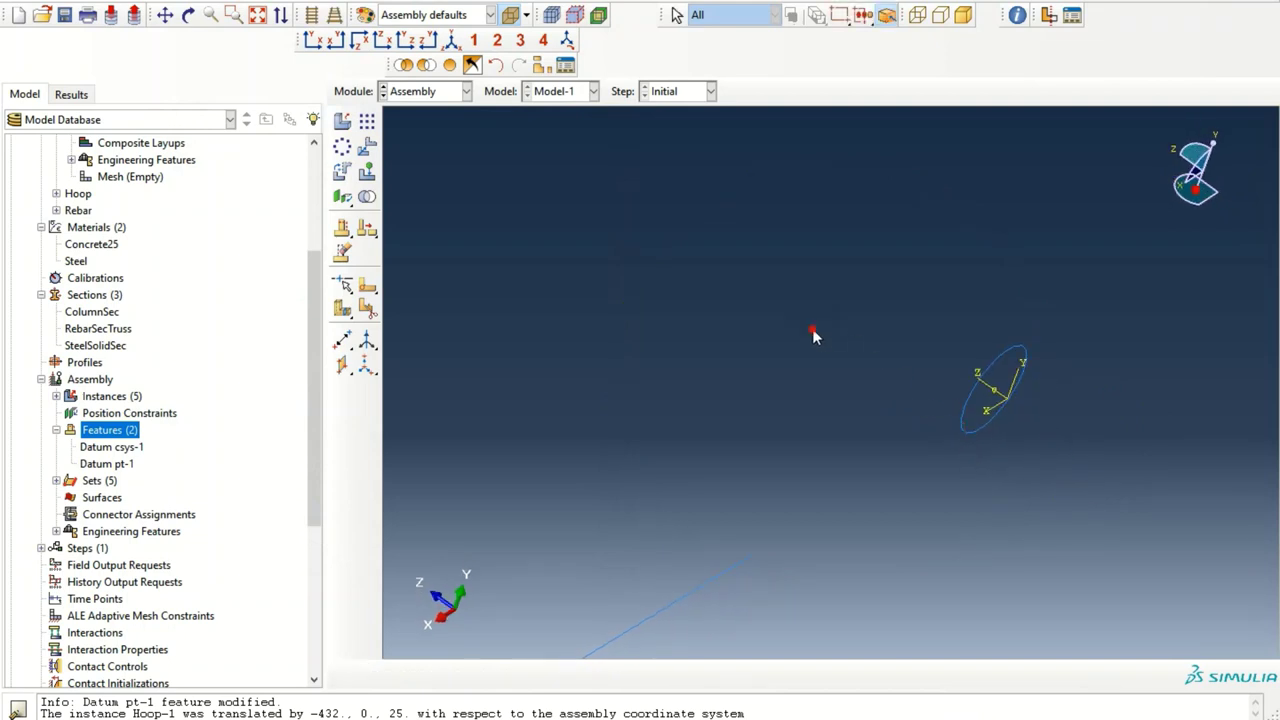
{"action": "left_click_drag", "start_coordinate": [813, 336], "coordinate": [750, 284], "text": "ctrl+alt"}
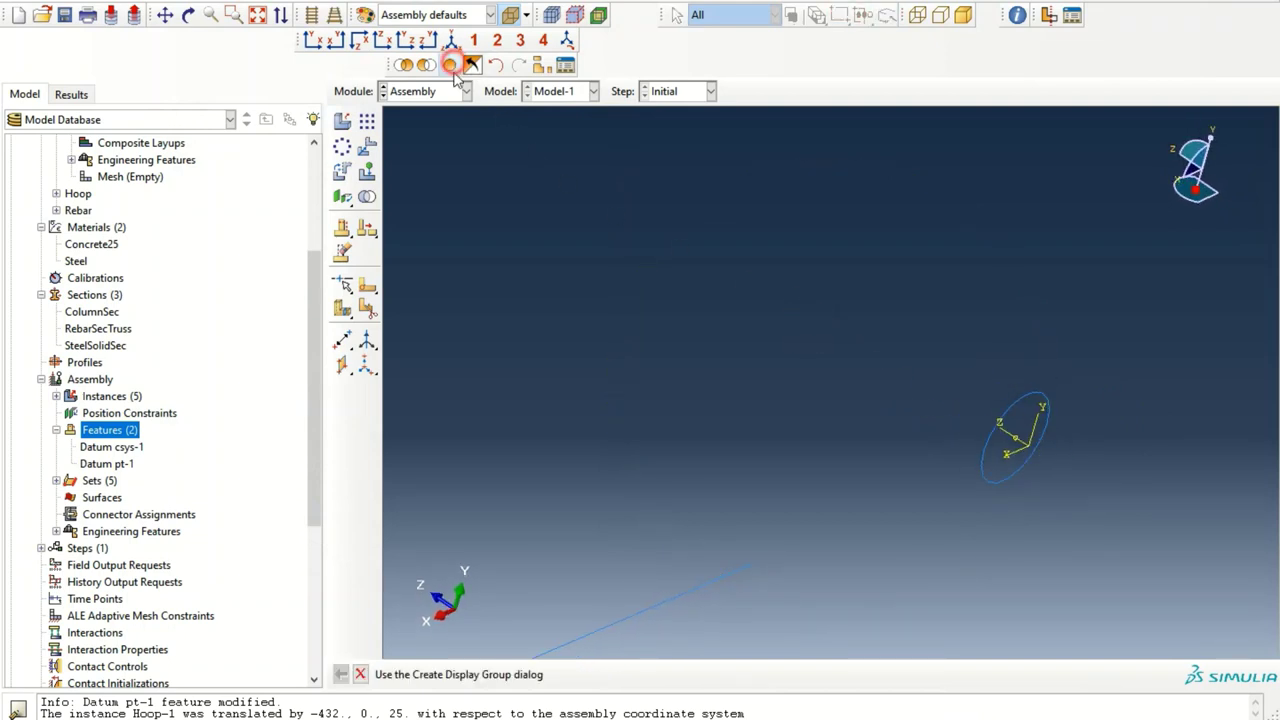
{"action": "left_click", "coordinate": [449, 65]}
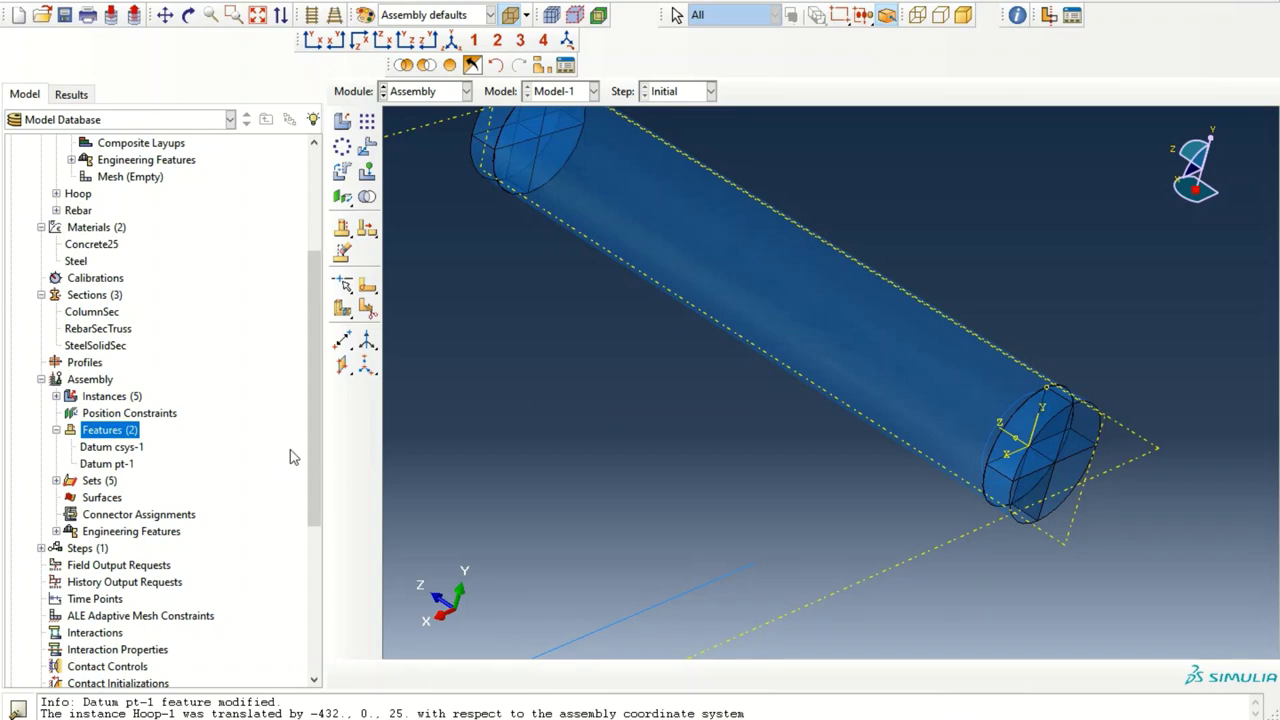
- Create a two-point datum axis along the column through the centres of the outer faces of both end plates
{"action": "left_click", "coordinate": [349, 2]}
{"action": "mouse_move", "coordinate": [365, 1]}
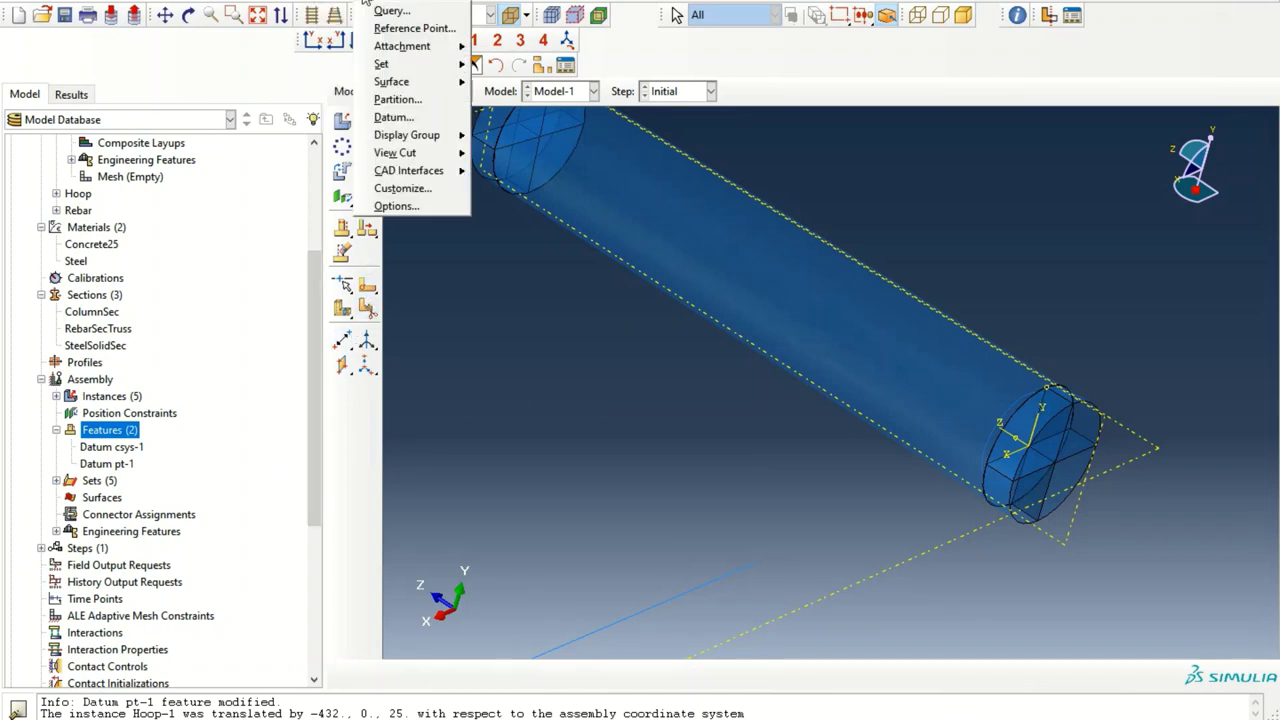
{"action": "left_click", "coordinate": [393, 117]}
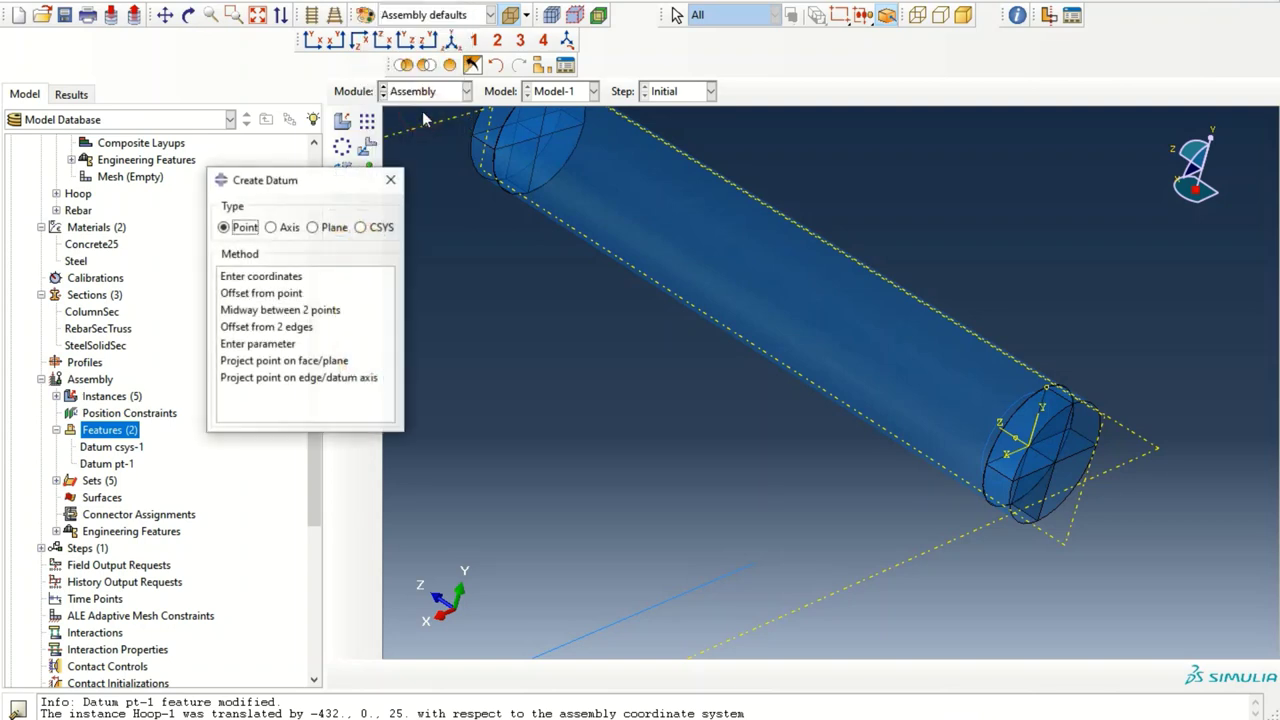
{"action": "left_click", "coordinate": [285, 228]}
{"action": "left_click", "coordinate": [245, 328]}
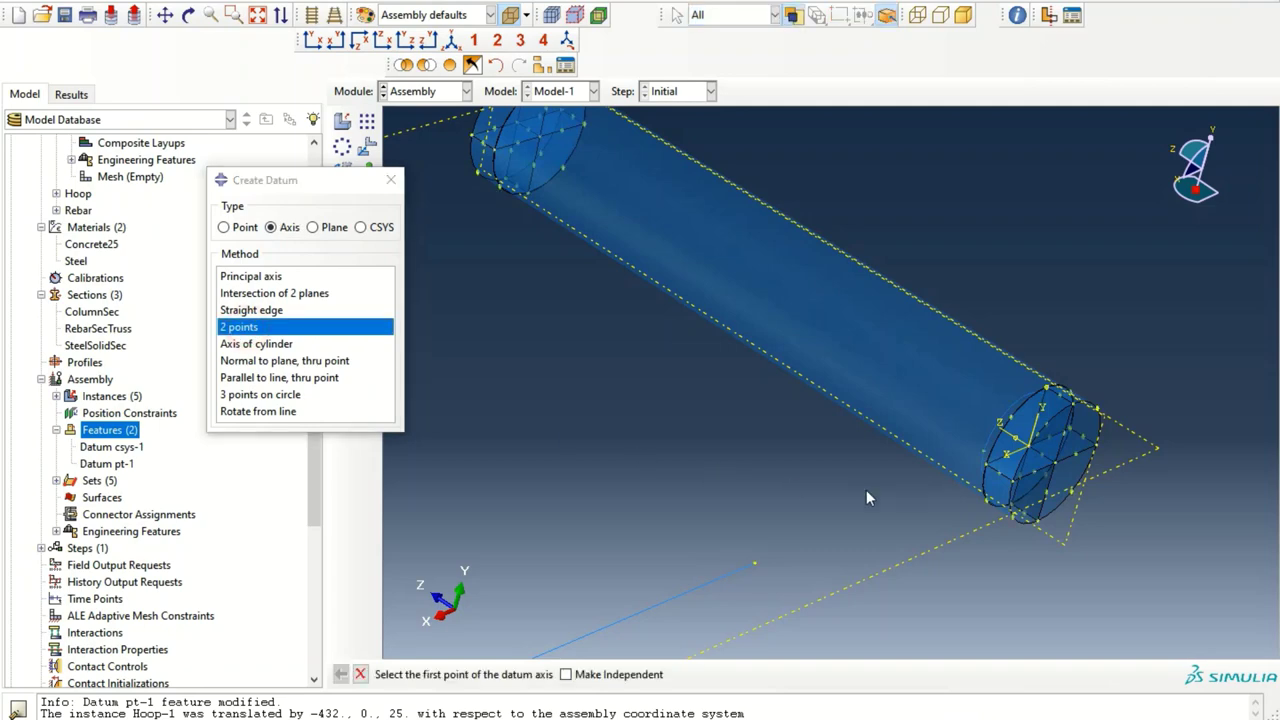
{"action": "left_click", "coordinate": [1056, 463]}
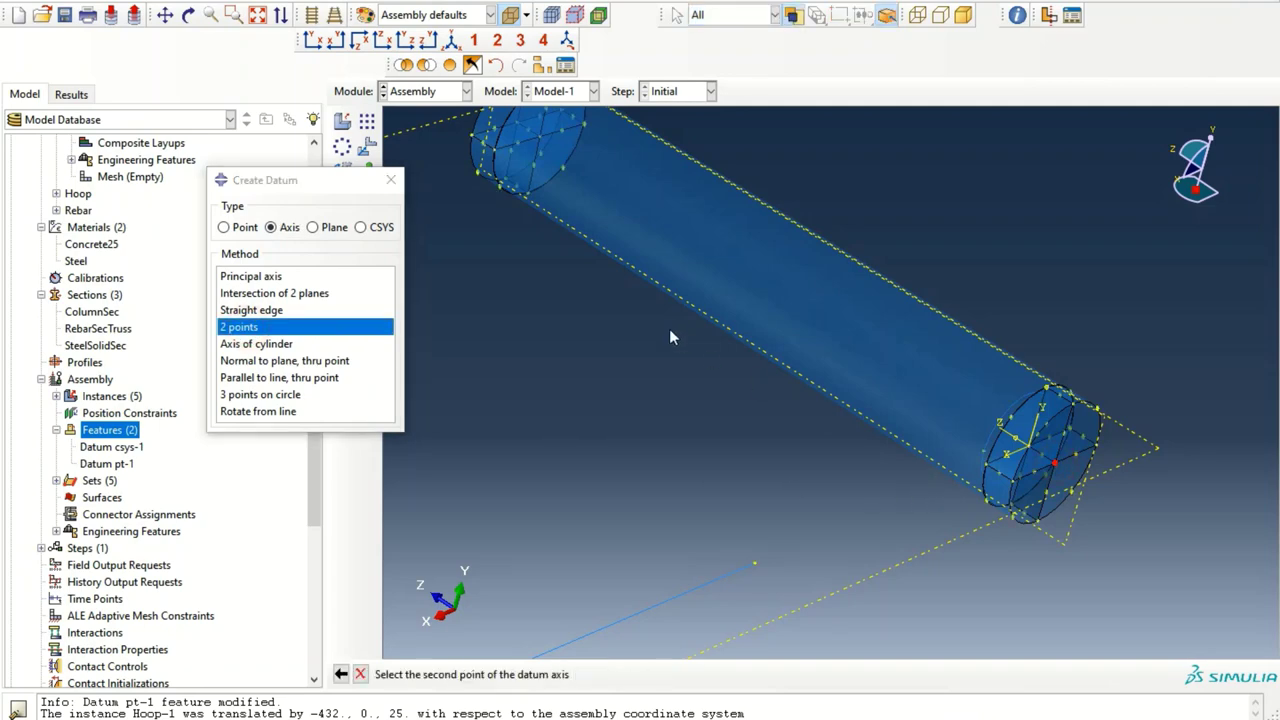
{"action": "middle_click_drag", "start_coordinate": [674, 338], "coordinate": [760, 397], "text": "ctrl+alt"}
{"action": "left_click_drag", "start_coordinate": [760, 397], "coordinate": [571, 357], "text": "ctrl+alt"}
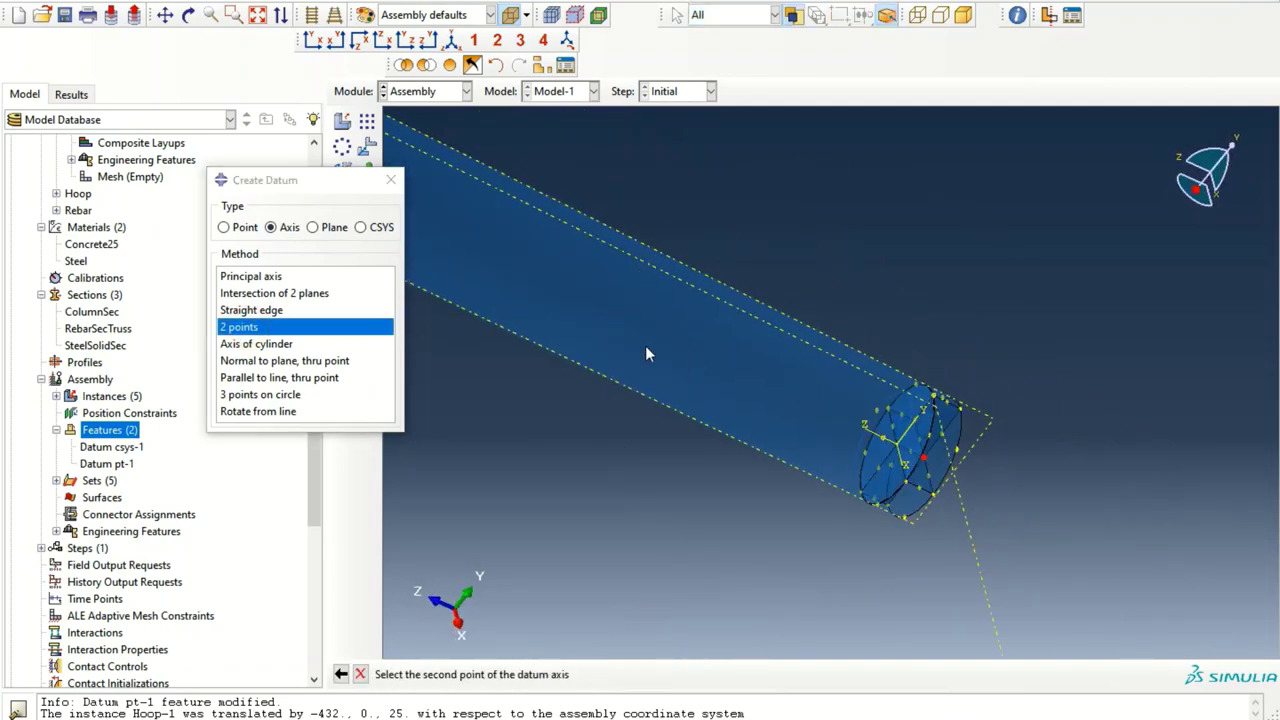
{"action": "middle_click_drag", "start_coordinate": [571, 357], "coordinate": [975, 494], "text": "ctrl+alt"}
{"action": "left_click_drag", "start_coordinate": [975, 494], "coordinate": [651, 323], "text": "ctrl+alt"}
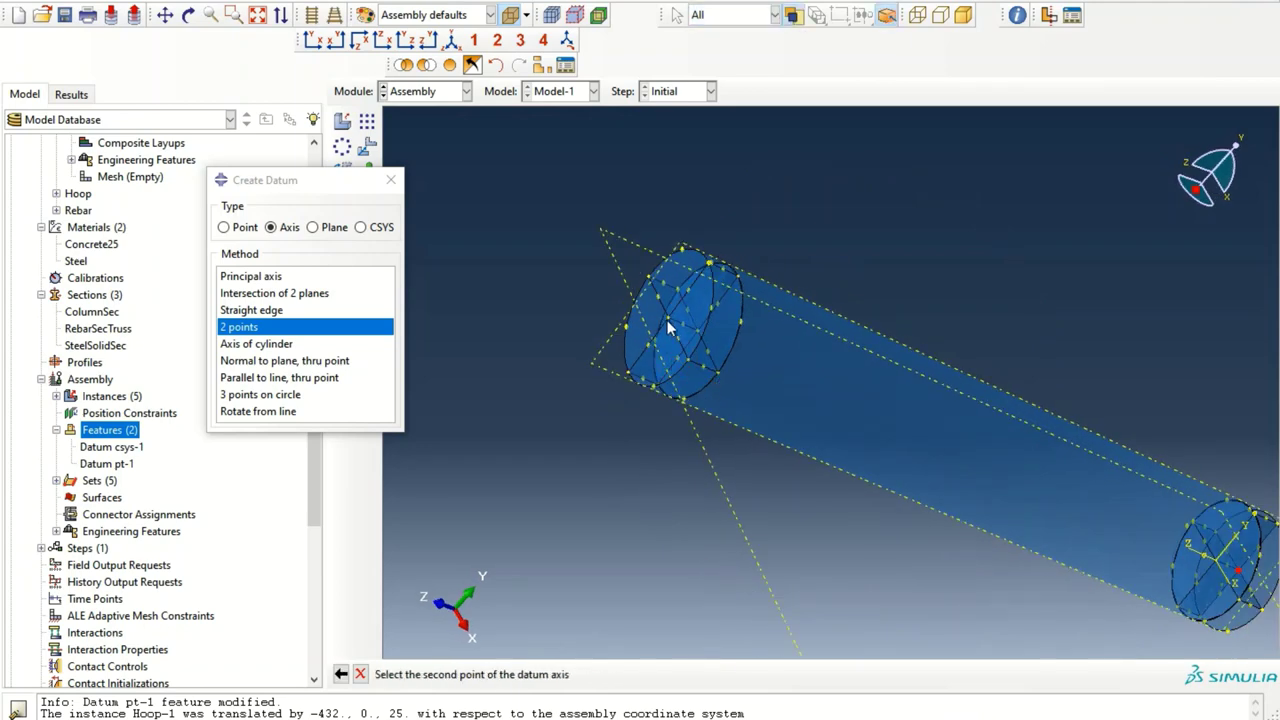
{"action": "left_click", "coordinate": [668, 323]}
{"action": "left_click_drag", "start_coordinate": [990, 494], "coordinate": [1183, 501], "text": "ctrl+alt"}
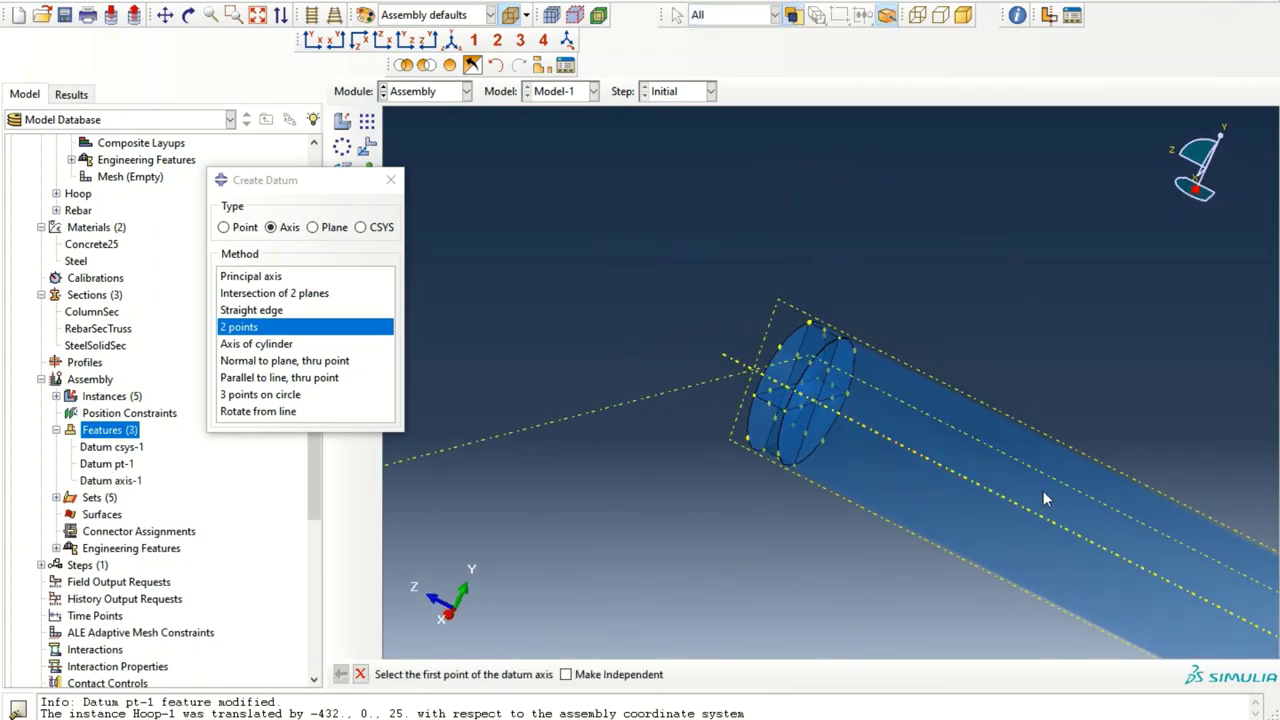
{"action": "middle_click_drag", "start_coordinate": [1183, 501], "coordinate": [1056, 442], "text": "ctrl+alt"}
{"action": "left_click_drag", "start_coordinate": [1056, 442], "coordinate": [860, 400], "text": "ctrl+alt"}
{"action": "middle_click_drag", "start_coordinate": [860, 400], "coordinate": [714, 384], "text": "ctrl+alt"}
{"action": "left_click", "coordinate": [390, 180]}
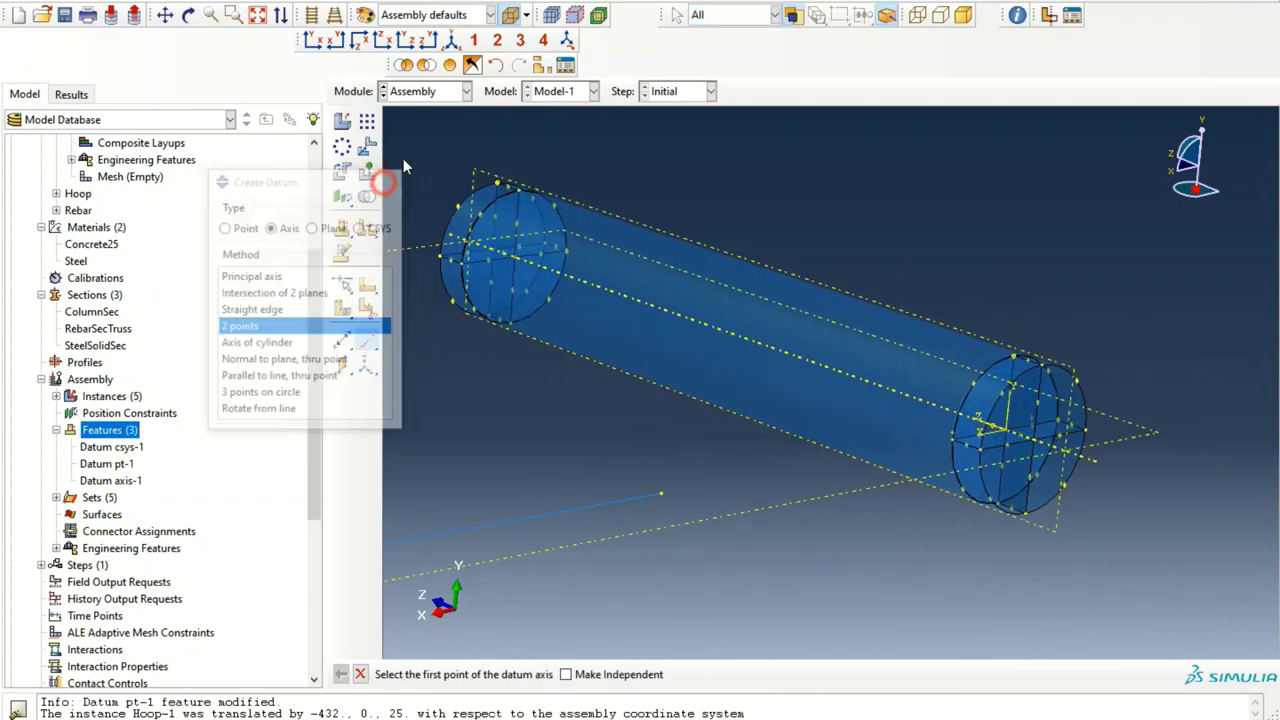
- Remove the Column-1, EndPlate-1 and EndPlate-2 instances from the display, leaving the hoop and rebar
{"action": "left_click", "coordinate": [540, 66]}
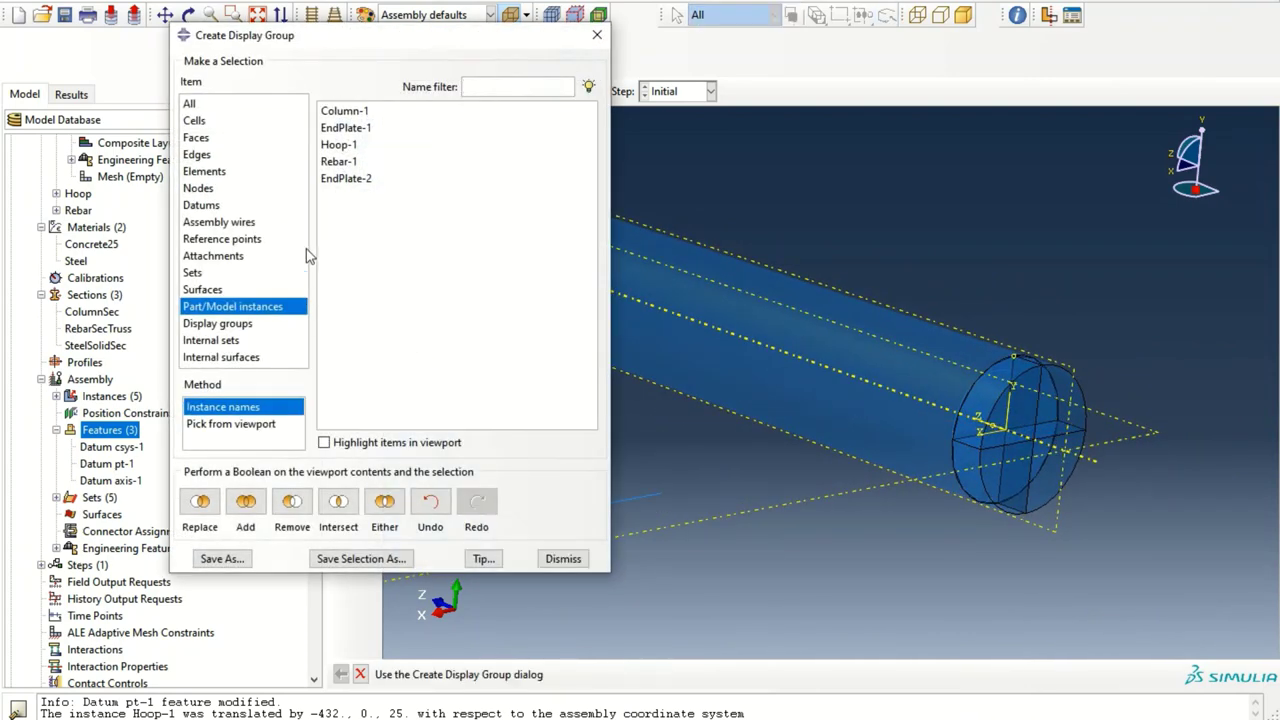
{"action": "left_click", "coordinate": [344, 110]}
{"action": "left_click", "coordinate": [346, 128], "text": "ctrl"}
{"action": "left_click", "coordinate": [350, 178], "text": "ctrl"}
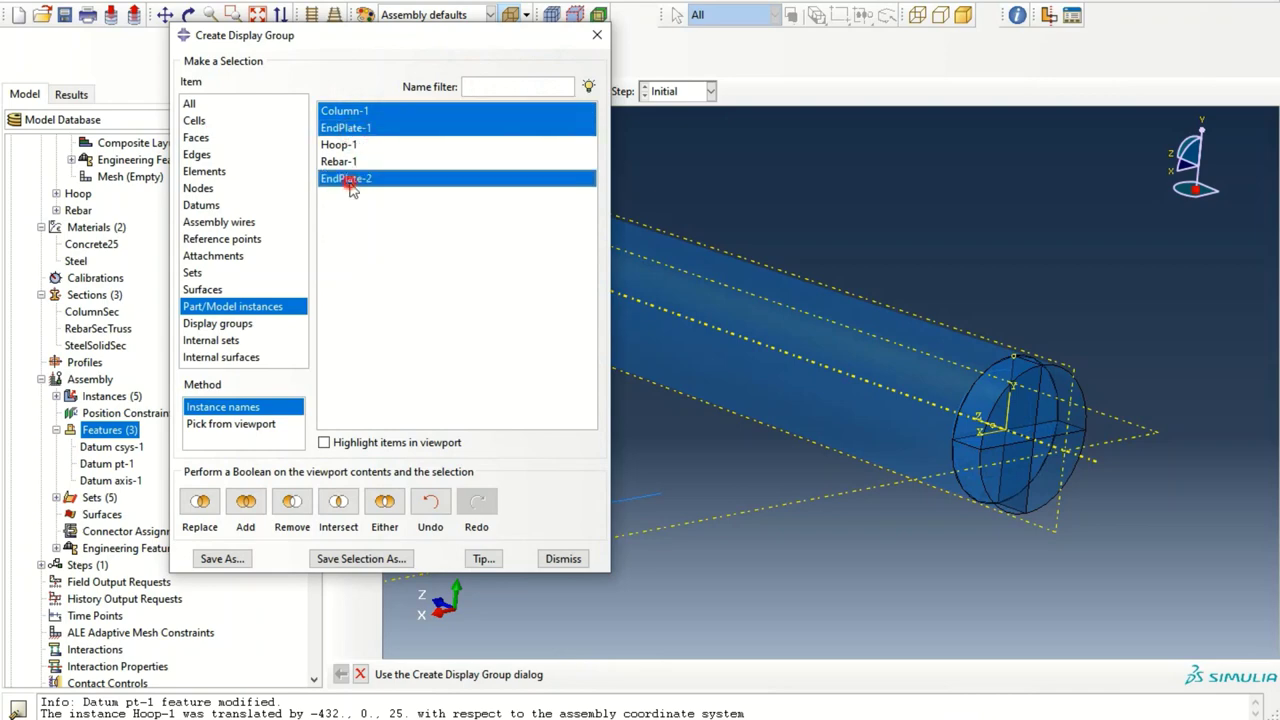
{"action": "left_click", "coordinate": [292, 502]}
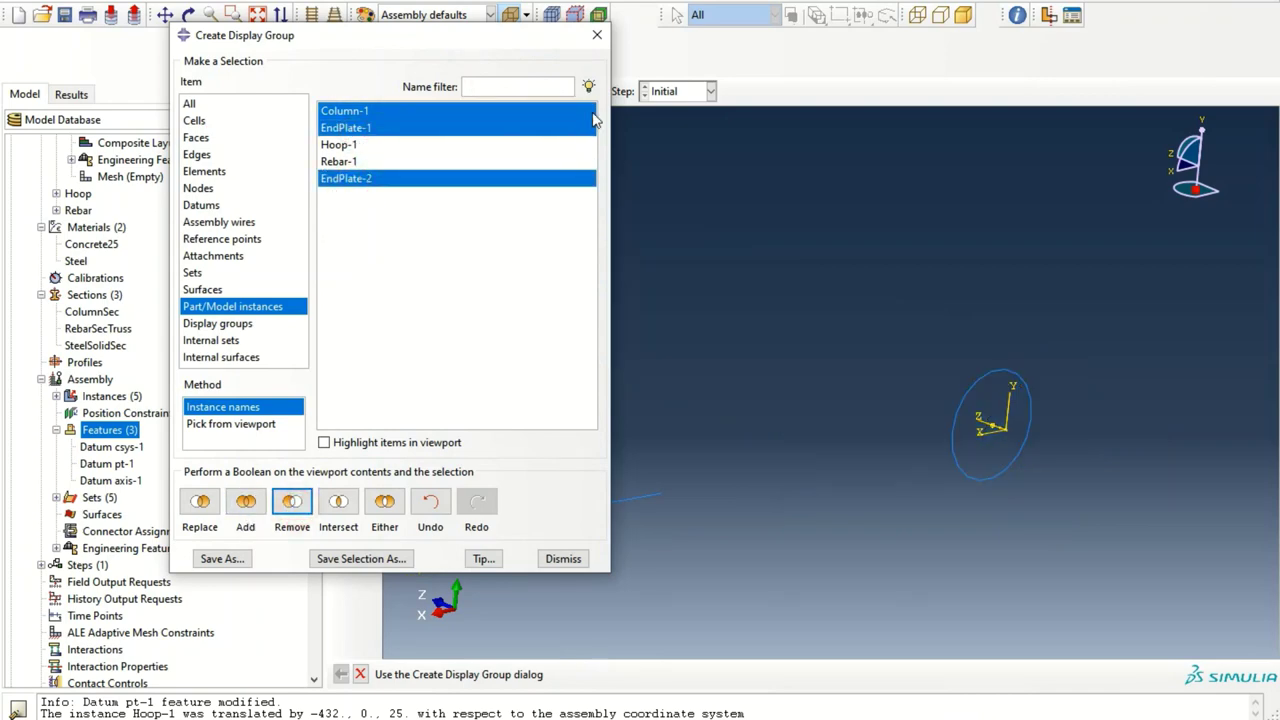
{"action": "left_click", "coordinate": [597, 35]}
- Begin a linear pattern of the hoop instance with a direction 2 number of 1 and a direction 1 offset of 50
{"action": "left_click_drag", "start_coordinate": [911, 386], "coordinate": [614, 342], "text": "ctrl+alt"}
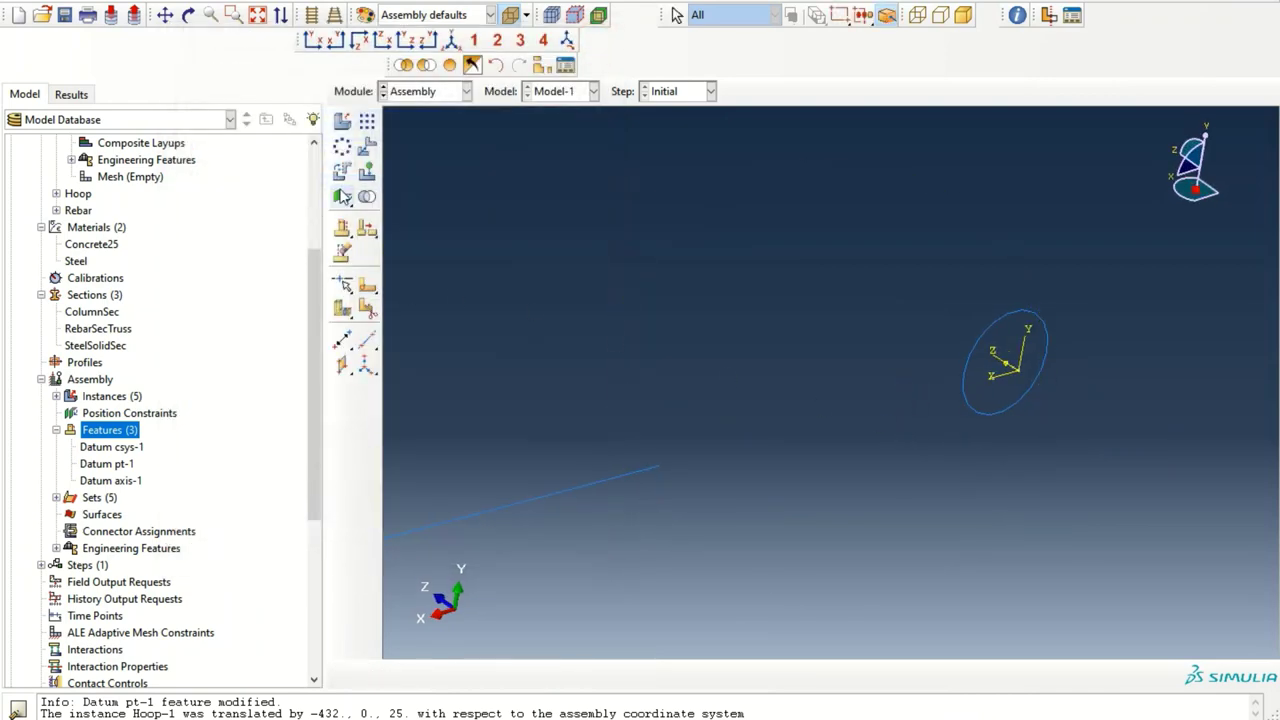
{"action": "left_click", "coordinate": [367, 121]}
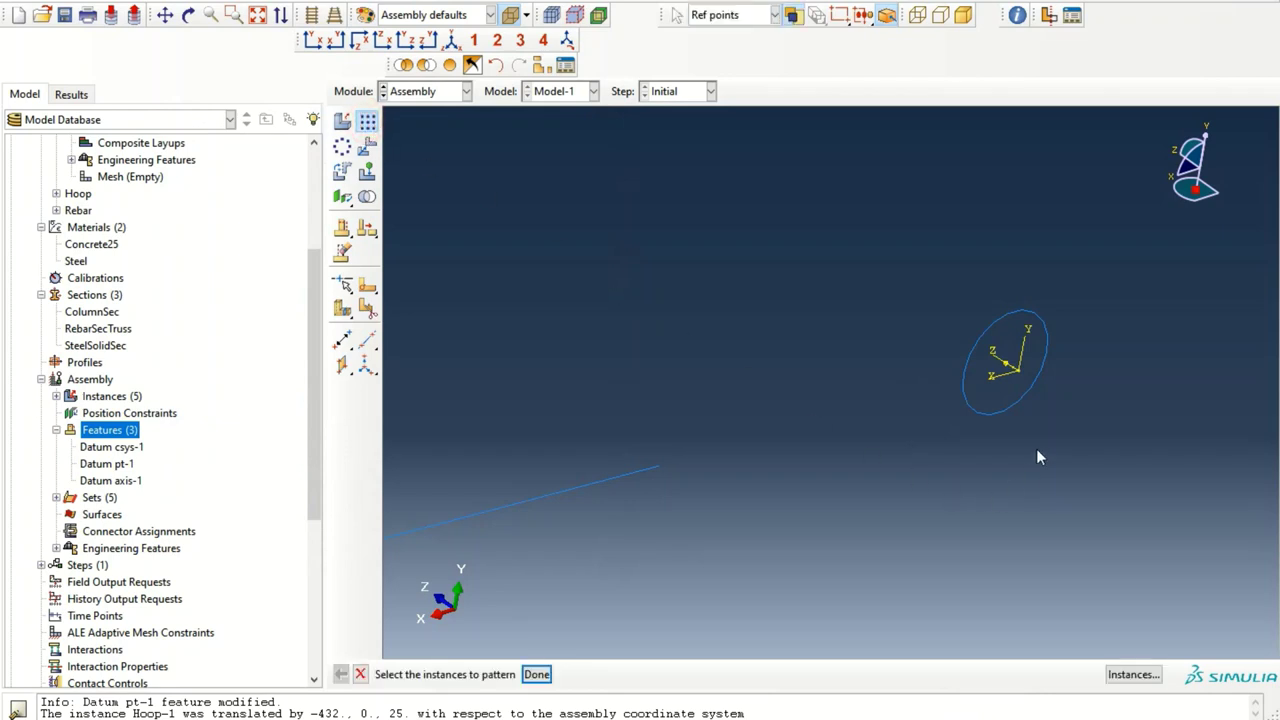
{"action": "left_click", "coordinate": [536, 674]}
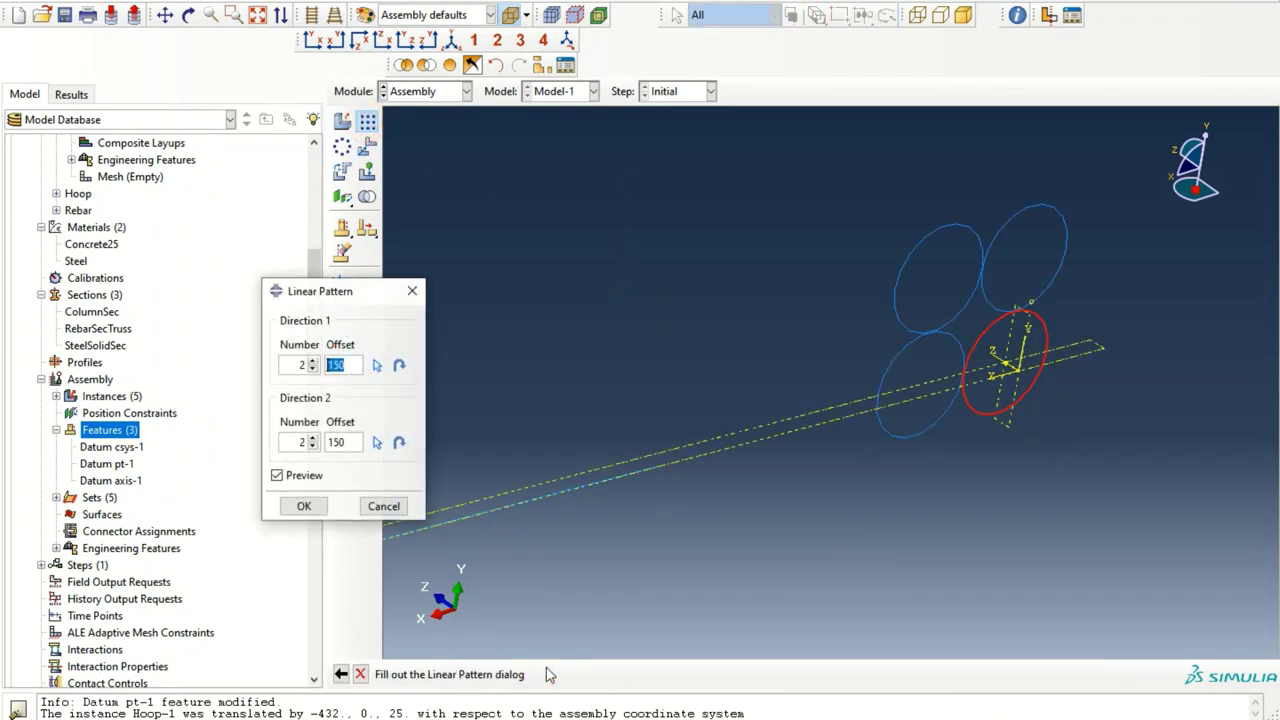
{"action": "left_click", "coordinate": [313, 447]}
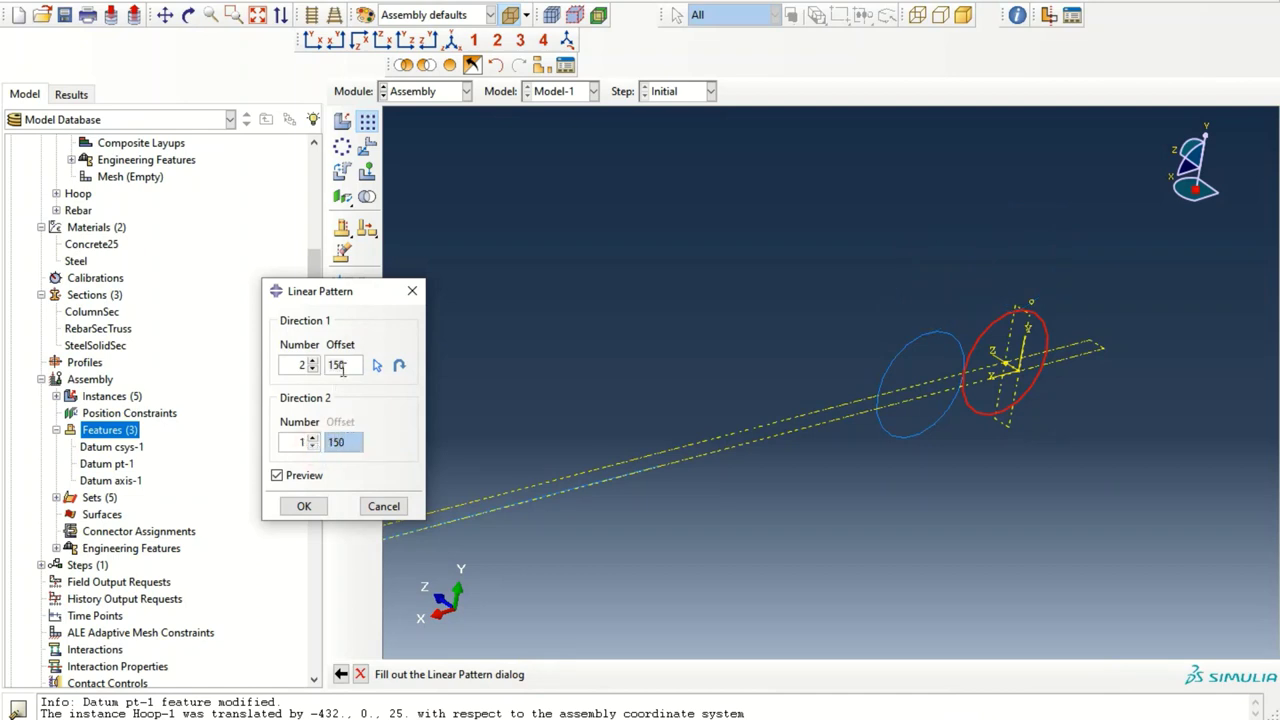
{"action": "double_click", "coordinate": [341, 366]}
{"action": "type", "text": "50"}
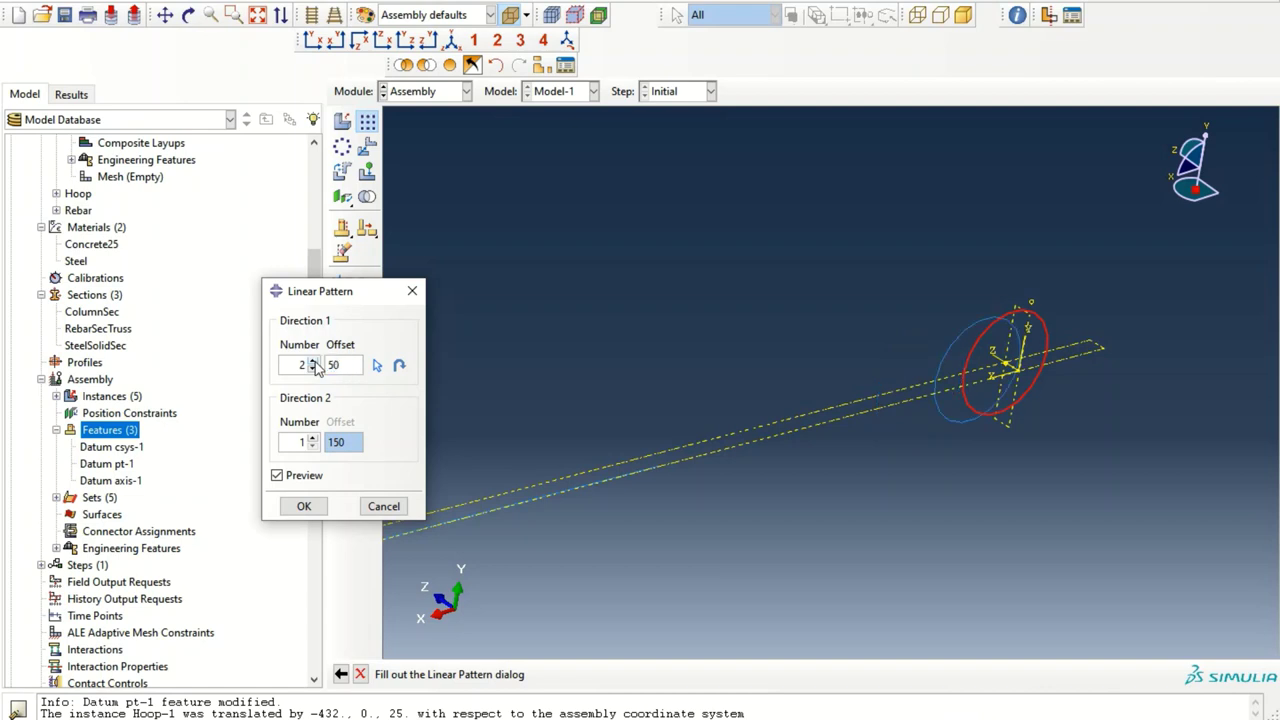
- Restore the full assembly display and pick the datum axis along the column as the hoop pattern's direction 1
{"action": "left_click", "coordinate": [378, 367]}
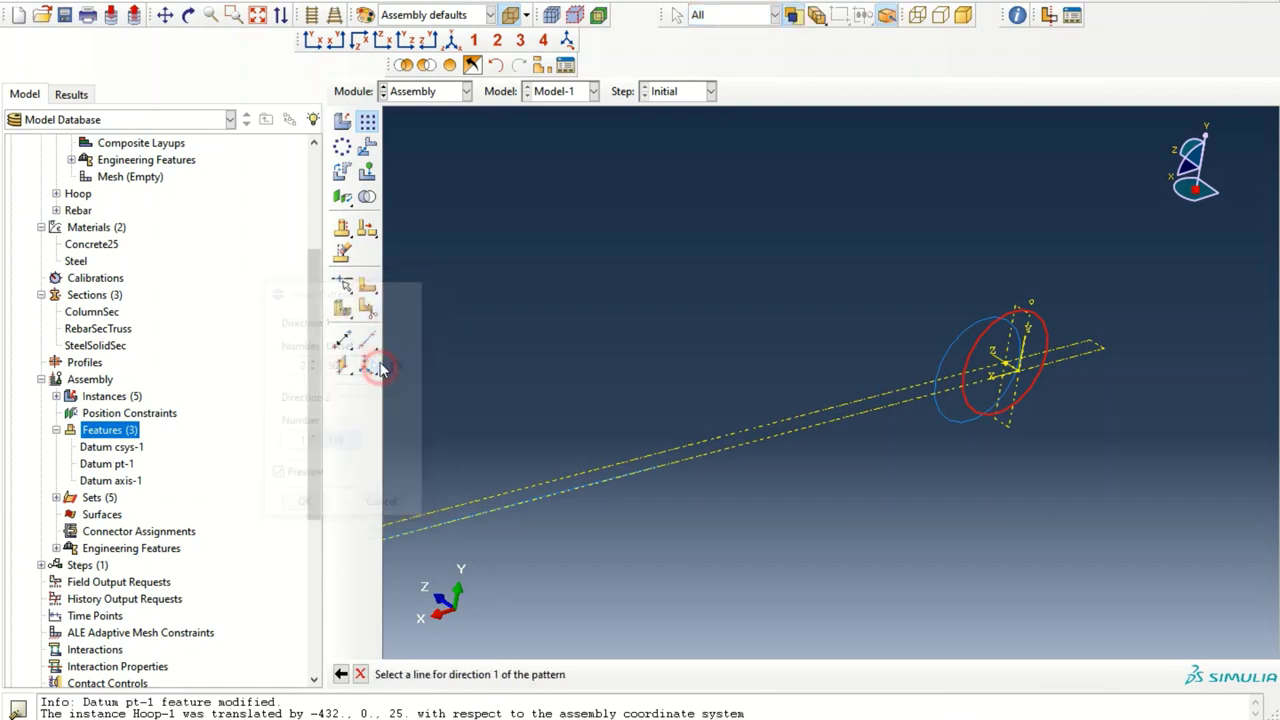
{"action": "left_click", "coordinate": [449, 64]}
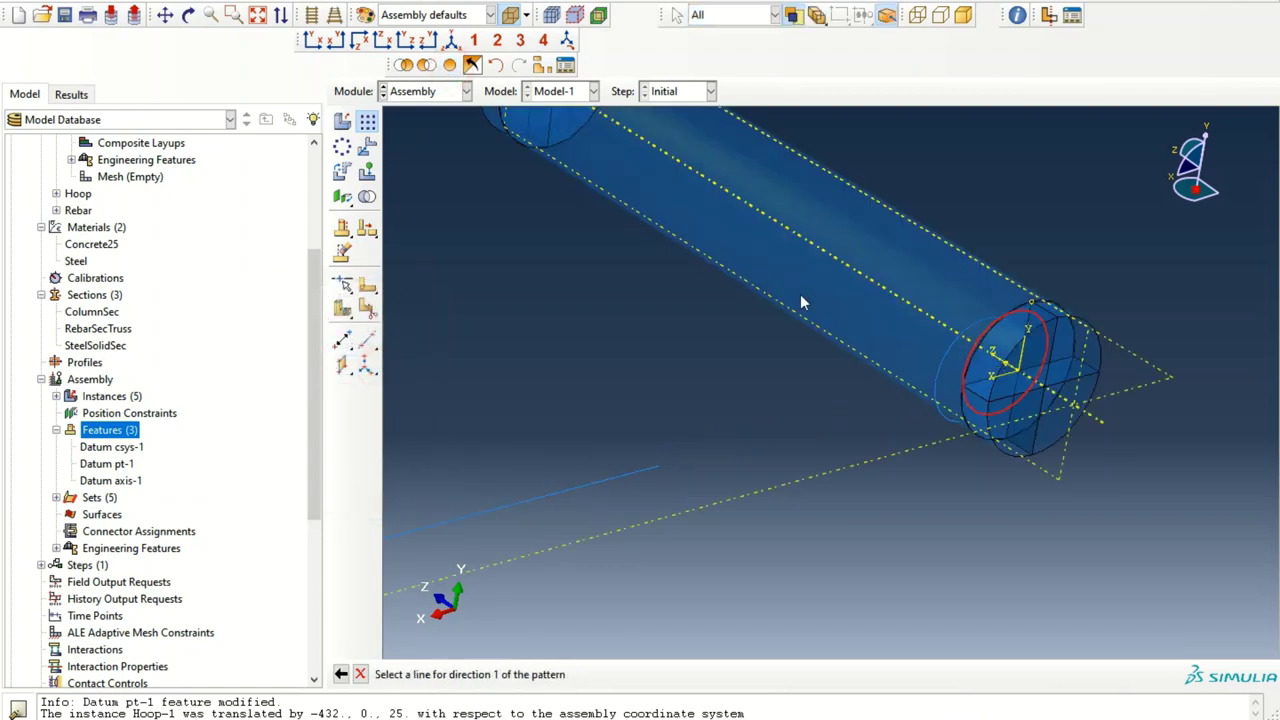
{"action": "left_click", "coordinate": [892, 289]}
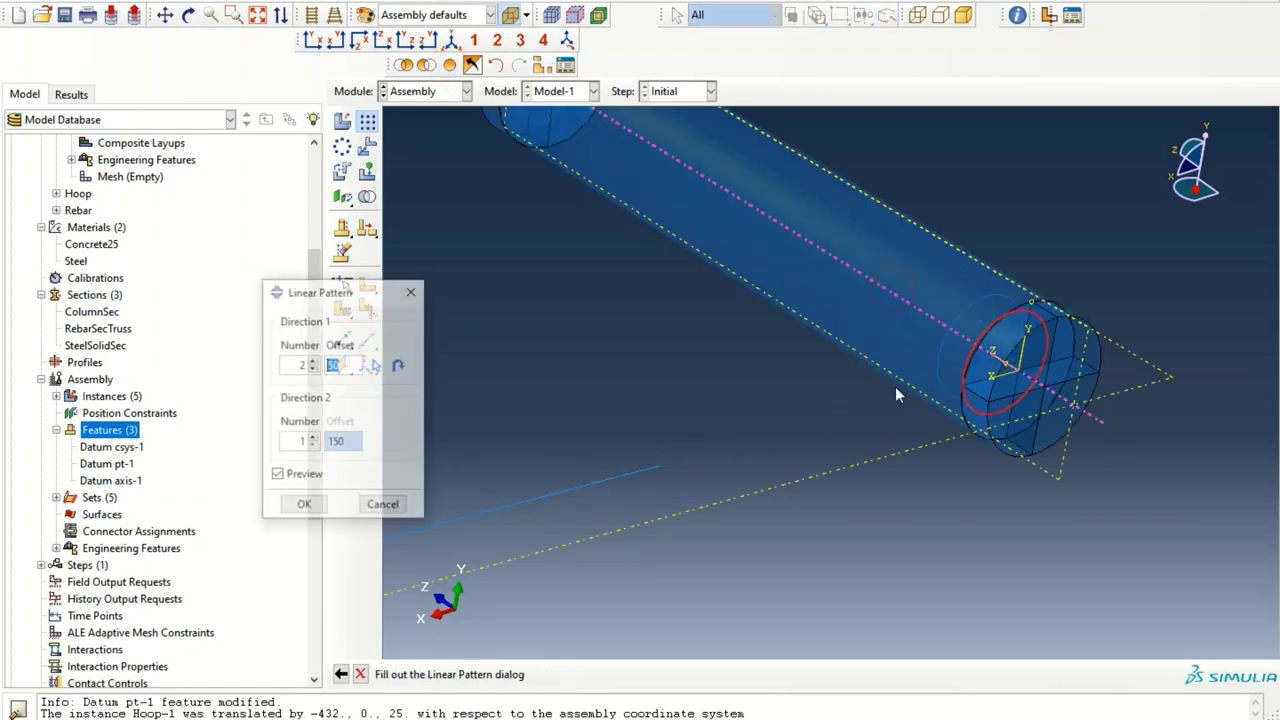
- Set the direction 1 number to 20 and apply the linear pattern of hoops
{"action": "left_click", "coordinate": [313, 360]}
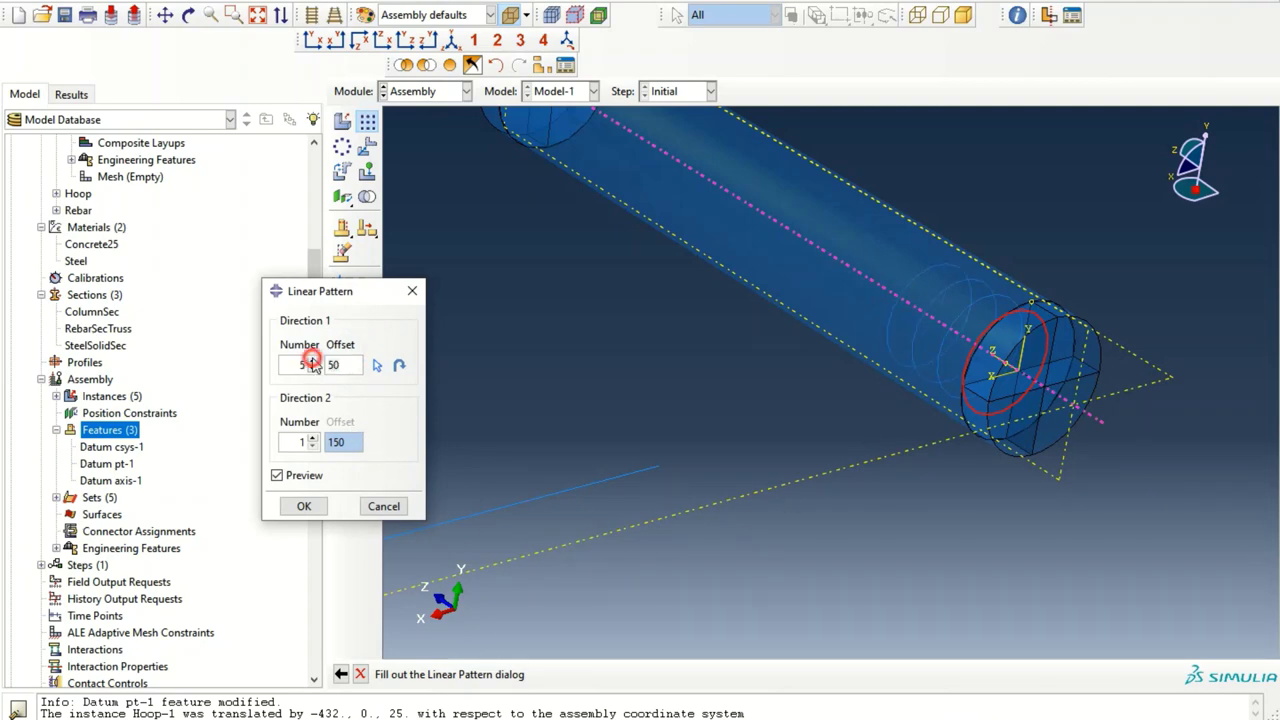
{"action": "left_click", "coordinate": [313, 360]}
{"action": "left_click", "coordinate": [313, 360]}
{"action": "left_click", "coordinate": [313, 360]}
{"action": "left_click", "coordinate": [313, 360]}
{"action": "left_click", "coordinate": [313, 360]}
{"action": "left_click", "coordinate": [313, 360]}
{"action": "left_click", "coordinate": [313, 360]}
{"action": "left_click", "coordinate": [313, 360]}
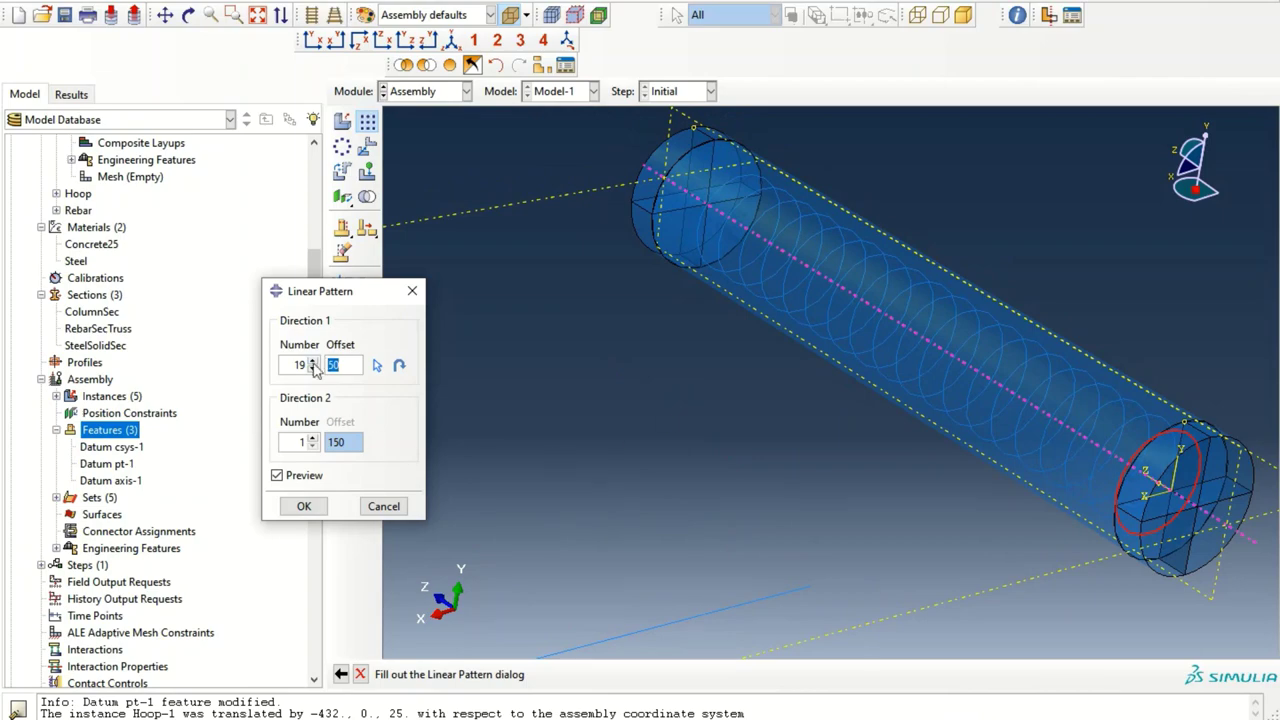
{"action": "left_click", "coordinate": [313, 362]}
{"action": "left_click_drag", "start_coordinate": [601, 325], "coordinate": [757, 457], "text": "ctrl+alt"}
{"action": "middle_click_drag", "start_coordinate": [757, 457], "coordinate": [971, 409], "text": "ctrl+alt"}
{"action": "left_click_drag", "start_coordinate": [971, 411], "coordinate": [799, 405], "text": "ctrl+alt"}
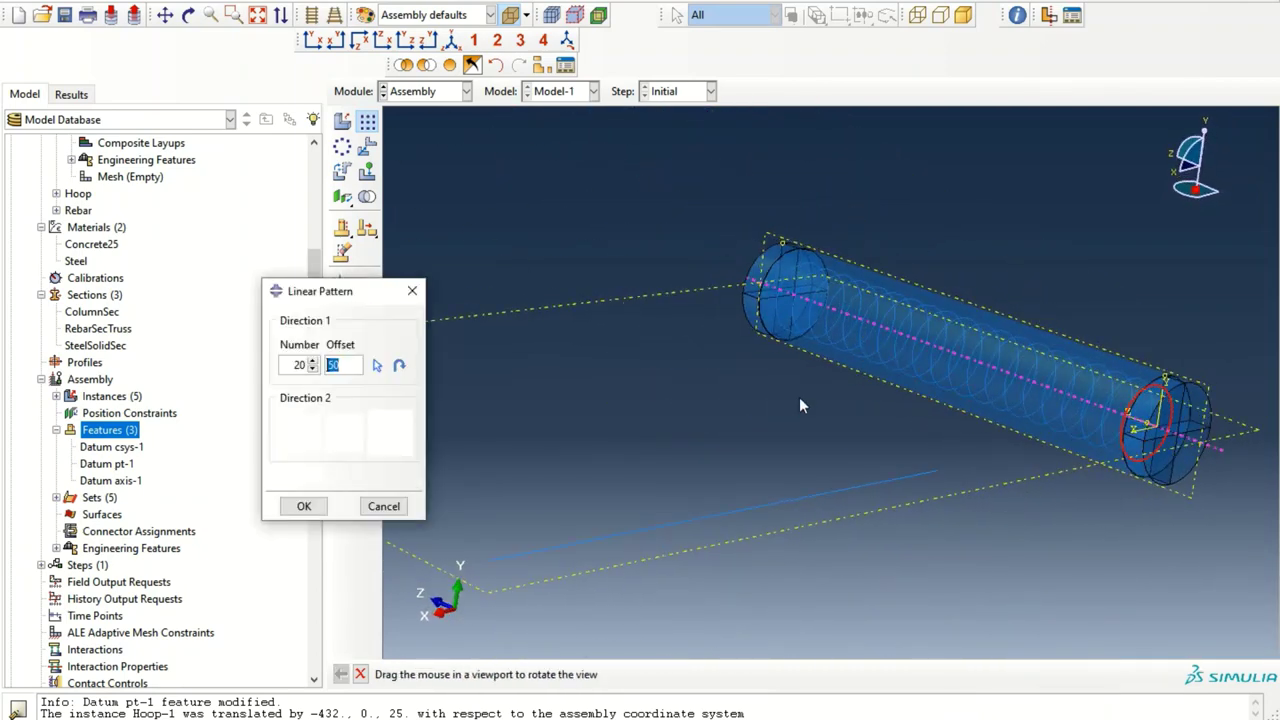
{"action": "left_click", "coordinate": [300, 506]}
- Remove the EndPlate-1 and EndPlate-2 instances from the display, leaving the column, hoops and rebar
{"action": "left_click_drag", "start_coordinate": [1020, 409], "coordinate": [899, 418], "text": "ctrl+alt"}
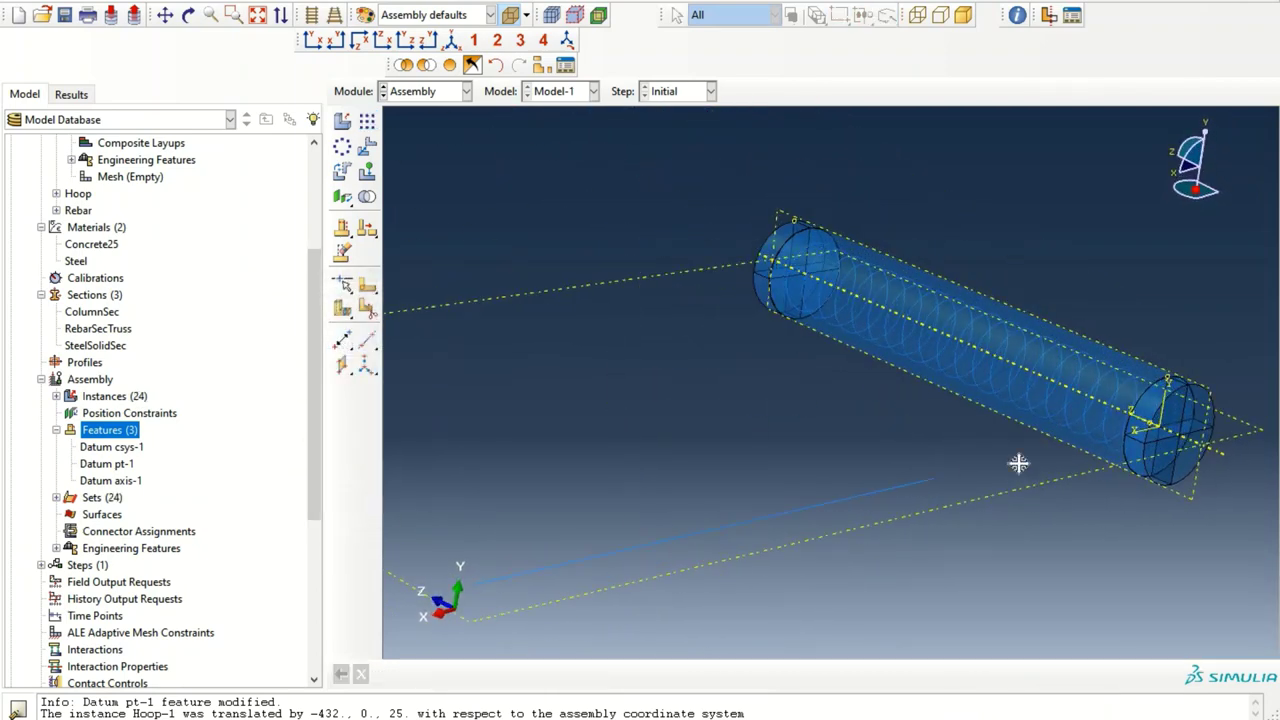
{"action": "middle_click_drag", "start_coordinate": [1017, 460], "coordinate": [833, 376], "text": "ctrl+alt"}
{"action": "middle_click_drag", "start_coordinate": [907, 410], "coordinate": [928, 548], "text": "ctrl+alt"}
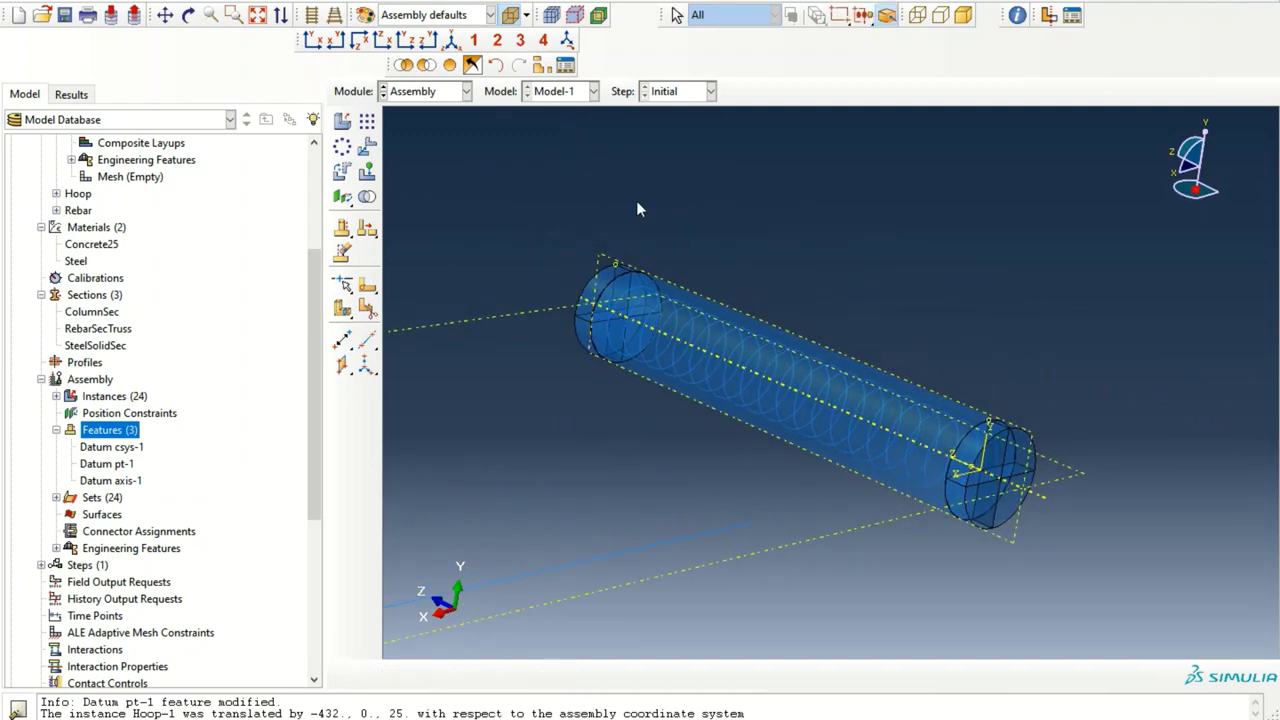
{"action": "left_click", "coordinate": [536, 67]}
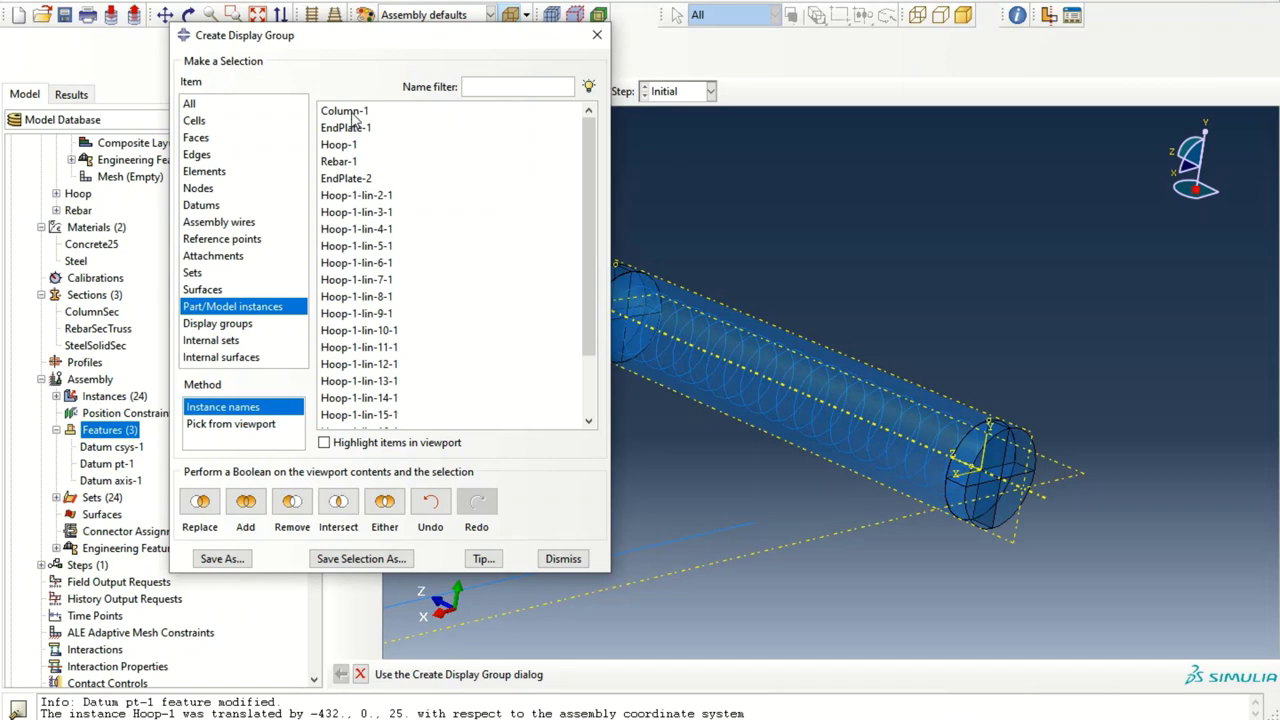
{"action": "left_click", "coordinate": [348, 178]}
{"action": "left_click", "coordinate": [346, 128], "text": "ctrl"}
{"action": "left_click", "coordinate": [292, 501]}
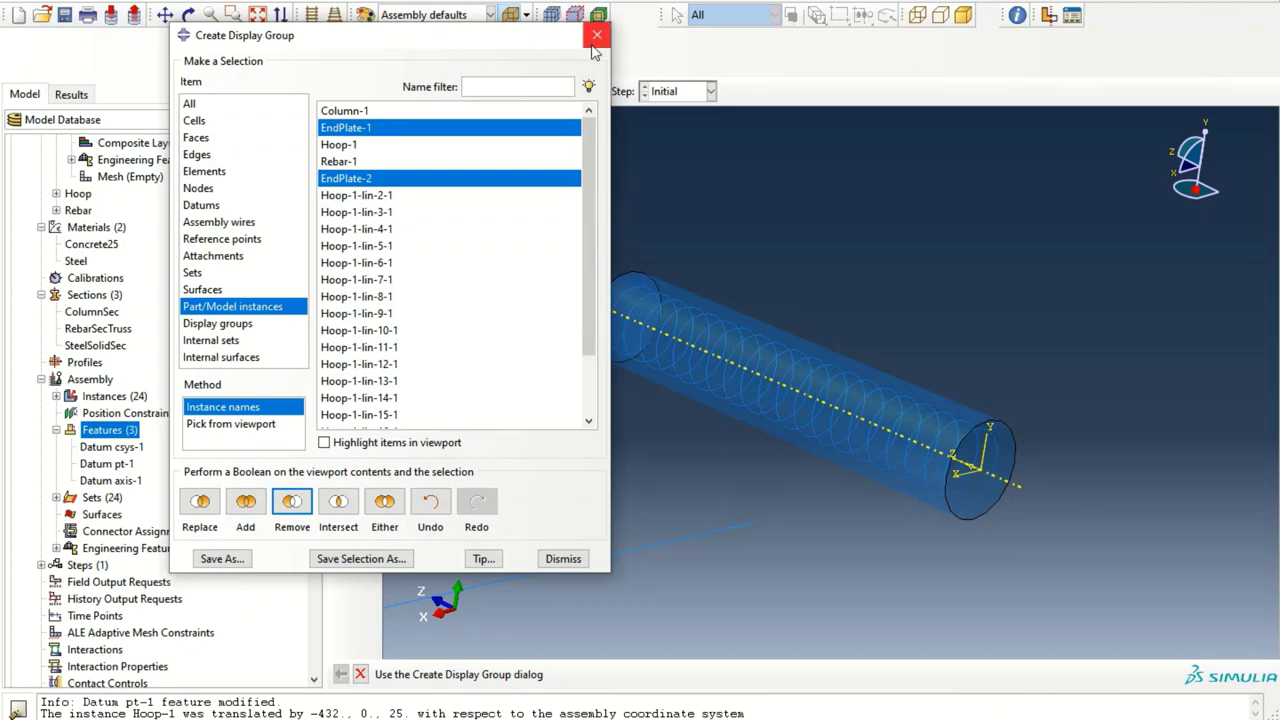
{"action": "left_click", "coordinate": [563, 559]}
- Create a datum point offset by 70,0,0 from the datum point at the centre of the end hoop
{"action": "left_click", "coordinate": [472, 65]}
{"action": "mouse_move", "coordinate": [900, 450]}
{"action": "left_mouse_down"}
{"action": "mouse_move", "coordinate": [960, 486]}
{"action": "mouse_move", "coordinate": [908, 473]}
{"action": "left_mouse_up"}
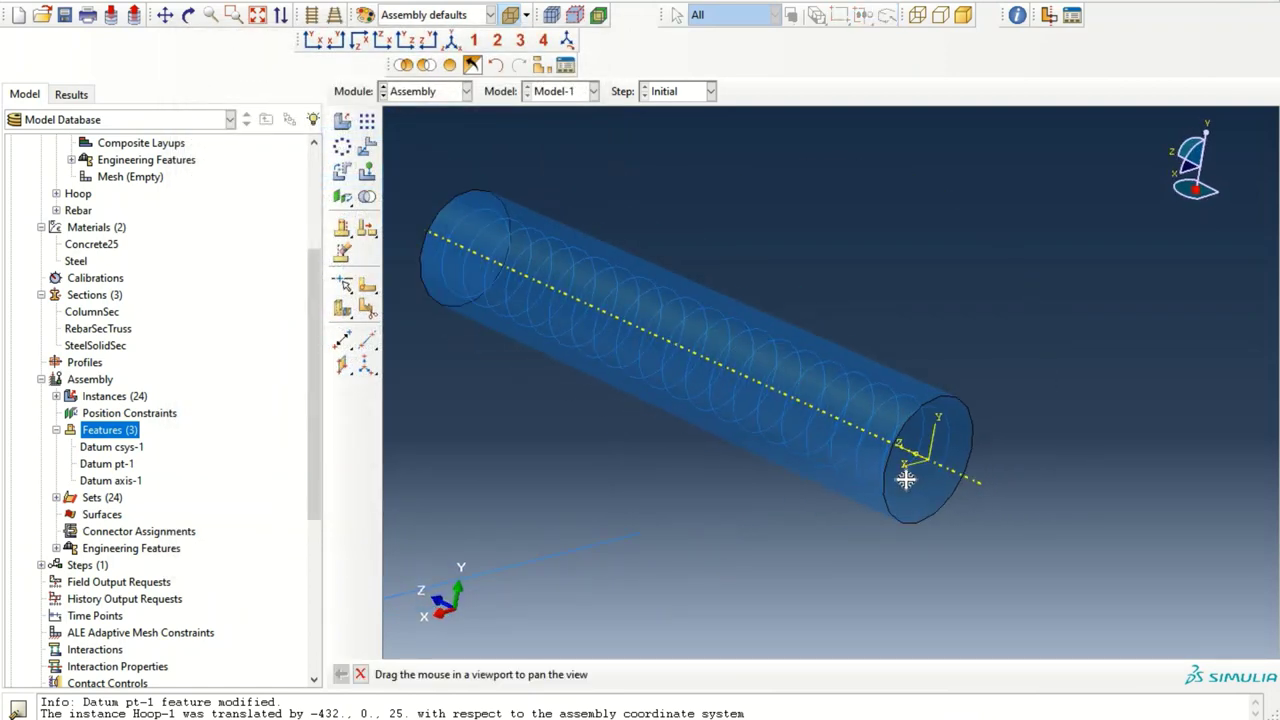
{"action": "scroll", "coordinate": [890, 476], "scroll_direction": "up", "scroll_amount": 4}
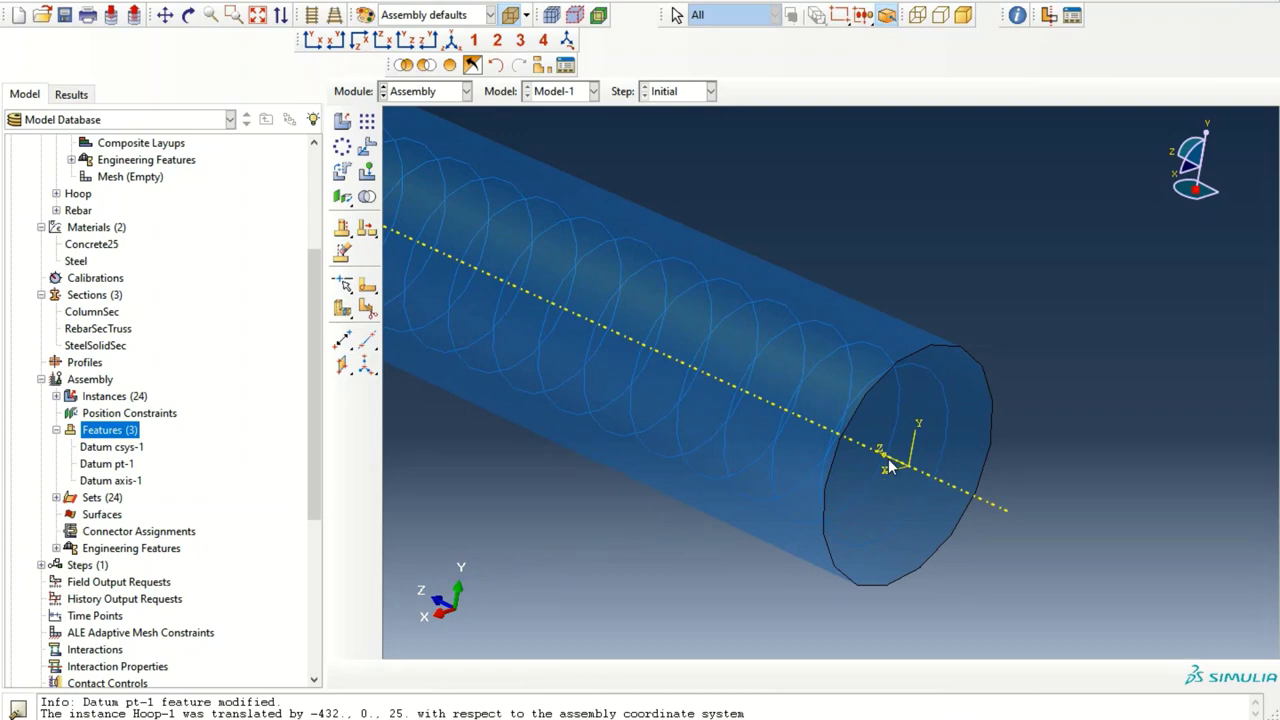
{"action": "left_click_drag", "start_coordinate": [890, 466], "coordinate": [905, 530]}
{"action": "middle_click_drag", "start_coordinate": [905, 530], "coordinate": [801, 393]}
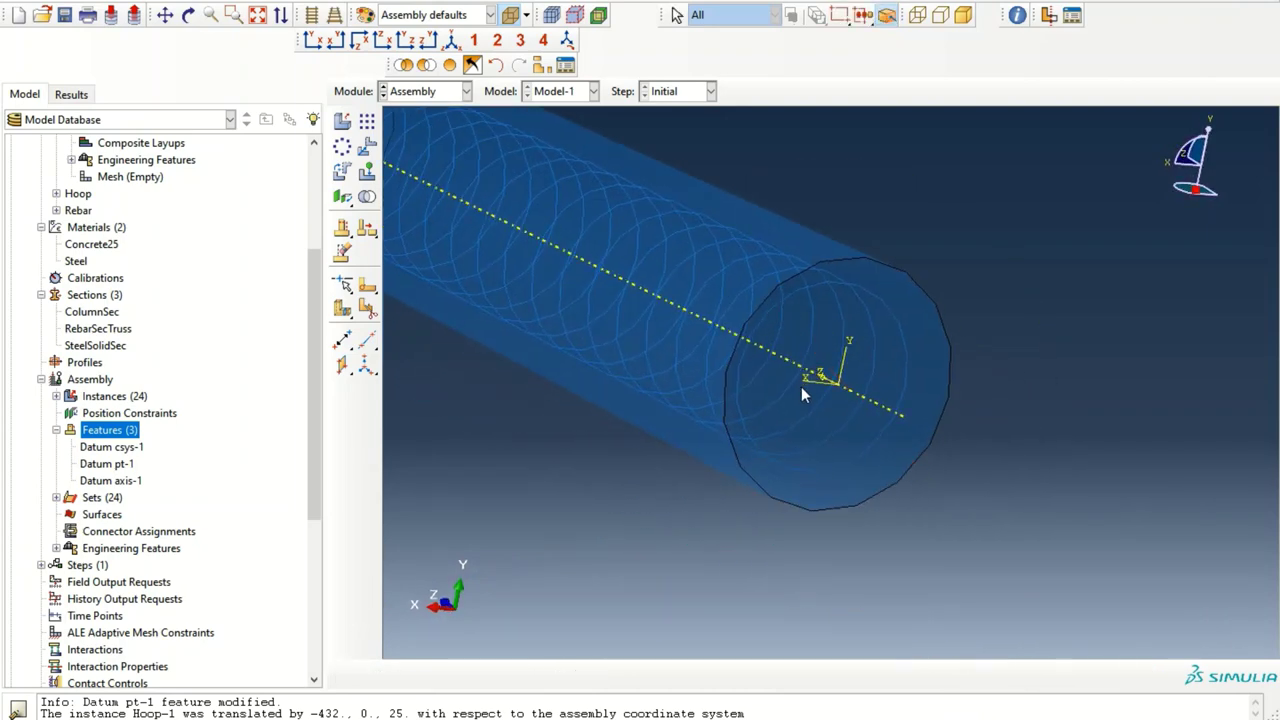
{"action": "left_click", "coordinate": [342, 340]}
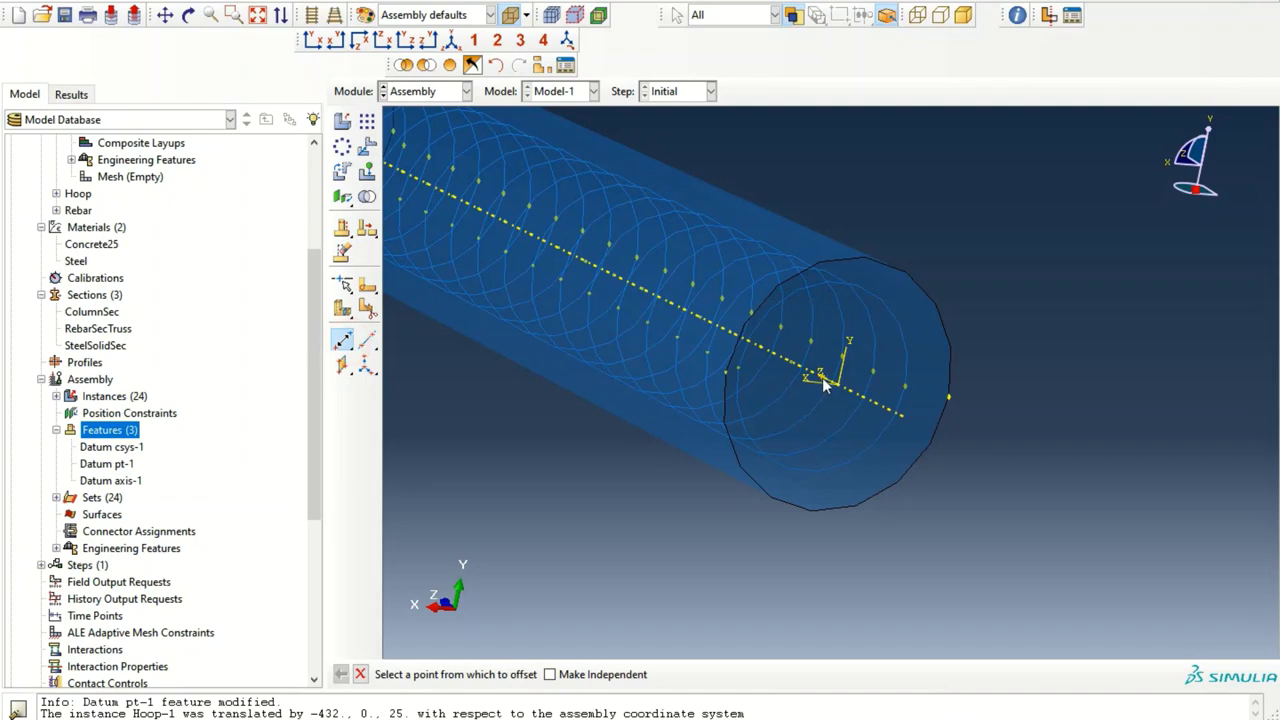
{"action": "left_click", "coordinate": [820, 379]}
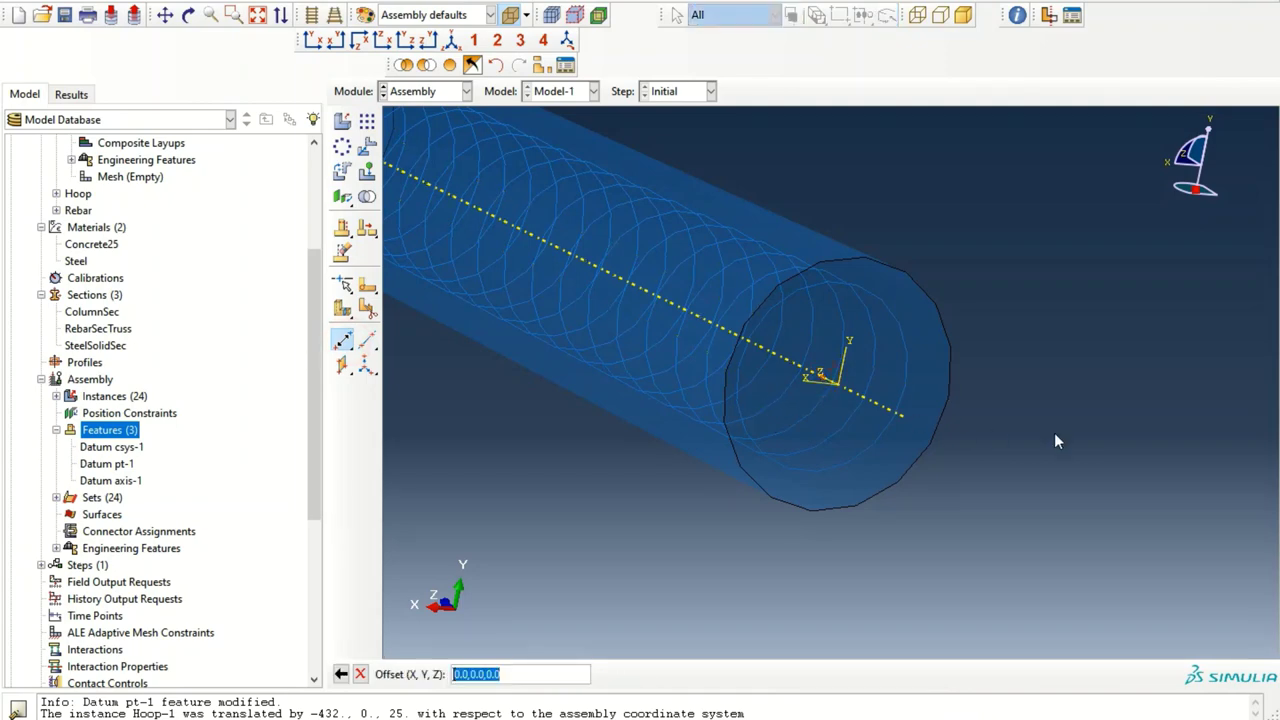
{"action": "left_click_drag", "start_coordinate": [843, 374], "coordinate": [864, 463], "text": "ctrl+alt"}
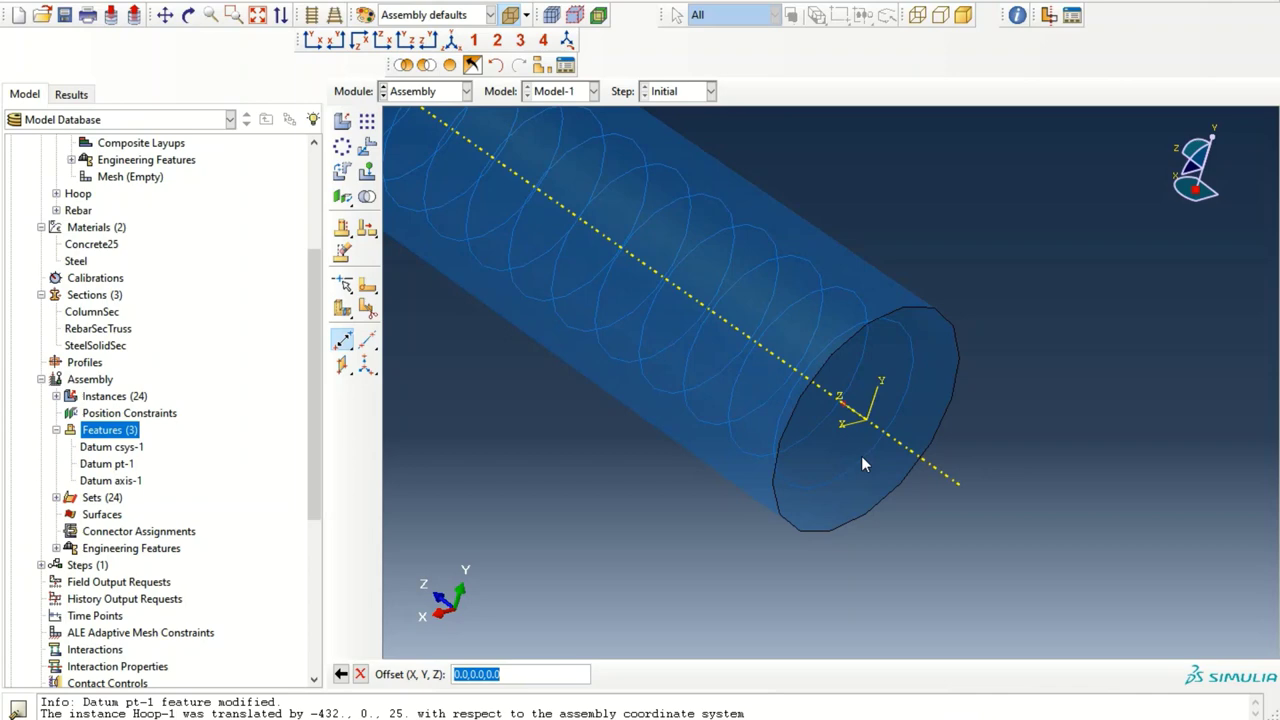
{"action": "type", "text": "70,0,0"}
{"action": "key", "text": "Return"}
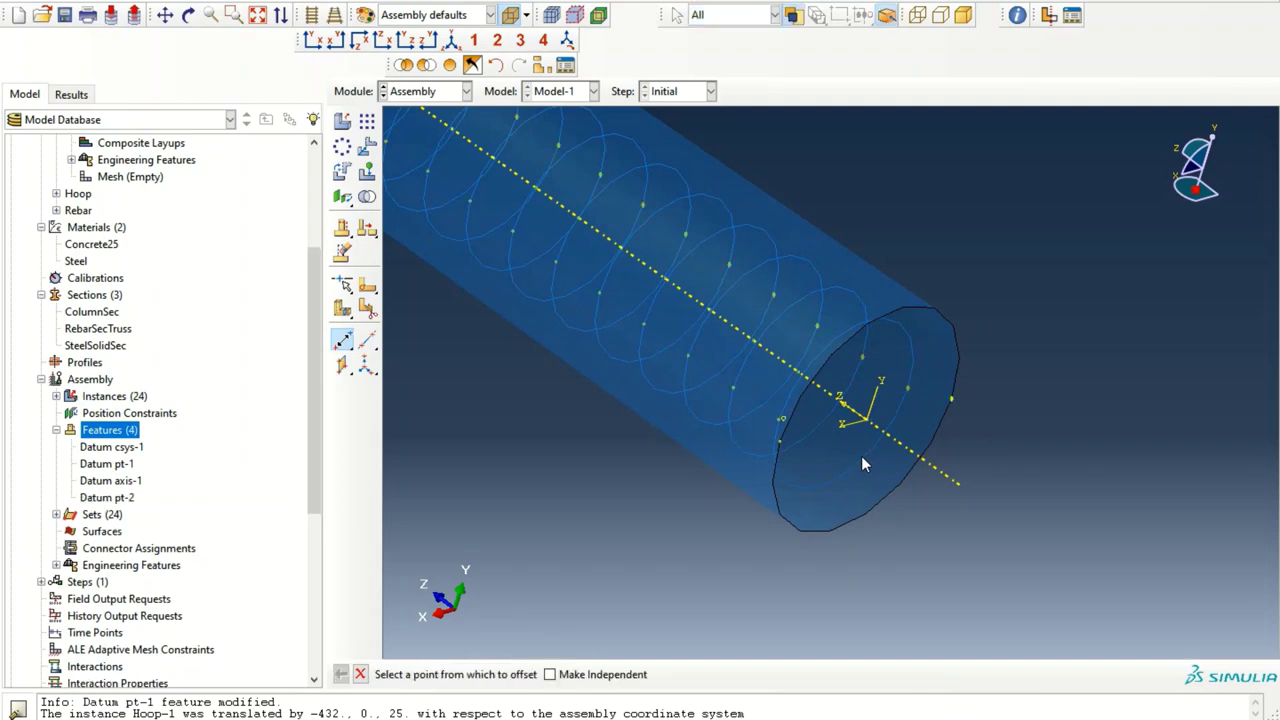
{"action": "mouse_move", "coordinate": [756, 432]}
{"action": "left_mouse_down", "text": "ctrl+alt"}
{"action": "mouse_move", "coordinate": [666, 351]}
{"action": "mouse_move", "coordinate": [640, 306]}
{"action": "mouse_move", "coordinate": [646, 349]}
{"action": "mouse_move", "coordinate": [689, 387]}
{"action": "mouse_move", "coordinate": [686, 403]}
{"action": "mouse_move", "coordinate": [785, 438]}
{"action": "left_mouse_up", "text": "ctrl+alt"}
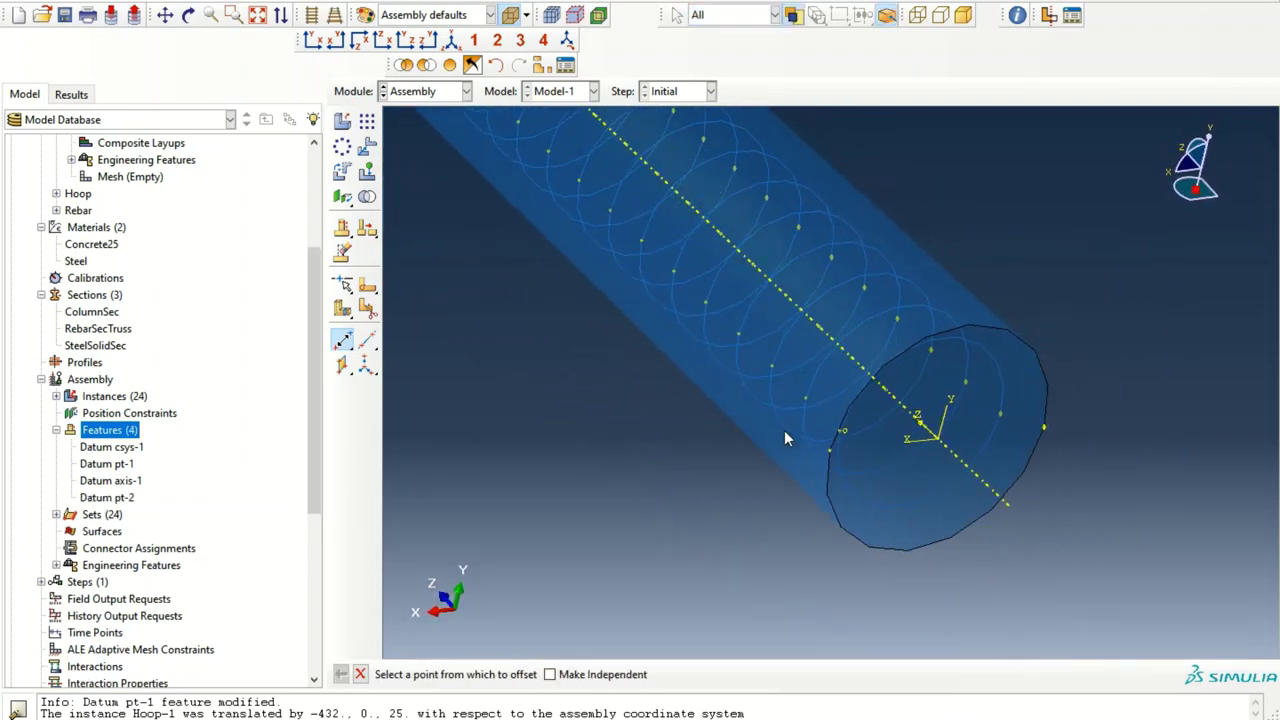
{"action": "left_click", "coordinate": [920, 425]}
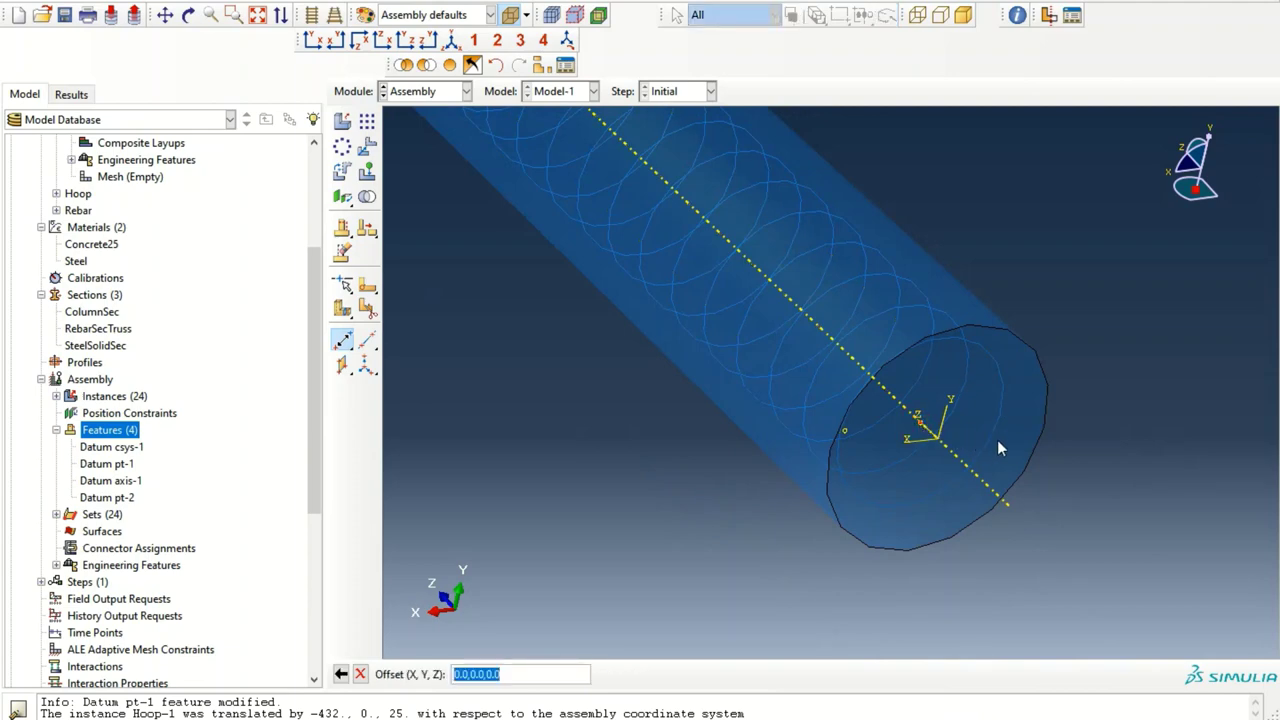
{"action": "type", "text": "-70,0,0"}
{"action": "key", "text": "Return"}
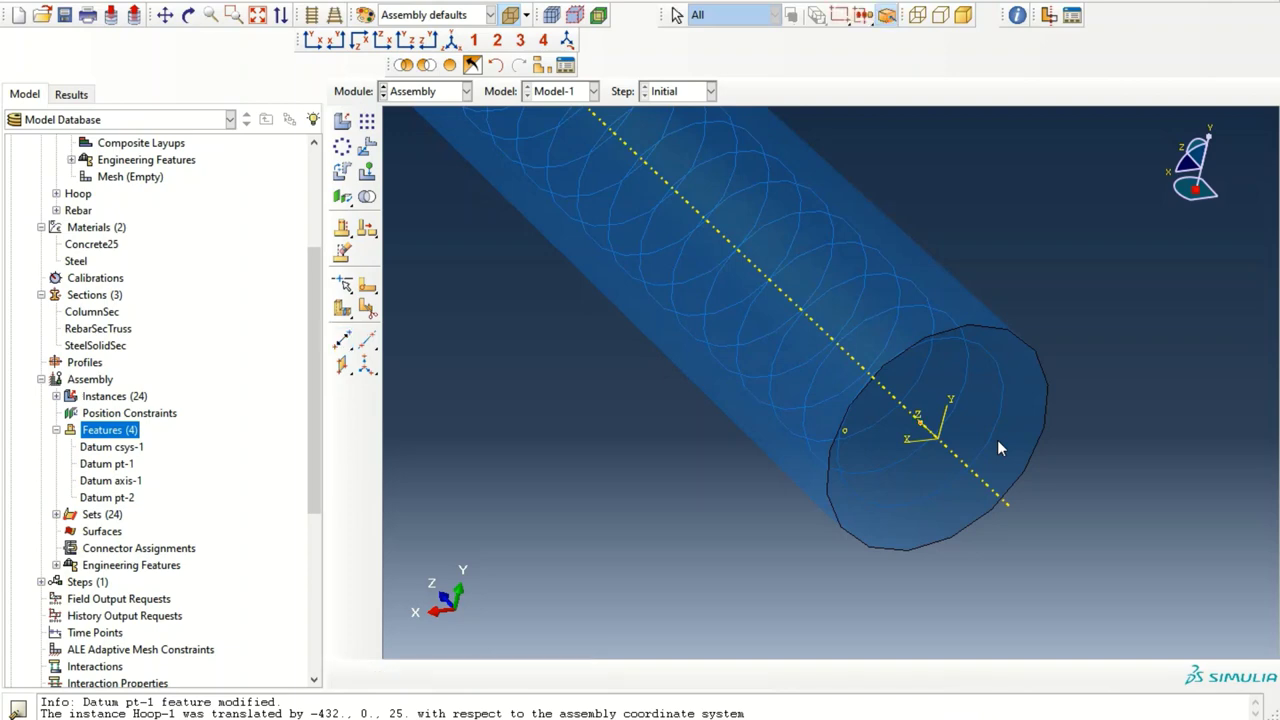
{"action": "scroll", "coordinate": [698, 452], "scroll_direction": "down", "scroll_amount": 3}
{"action": "middle_click_drag", "start_coordinate": [698, 452], "coordinate": [946, 403], "text": "ctrl+alt"}
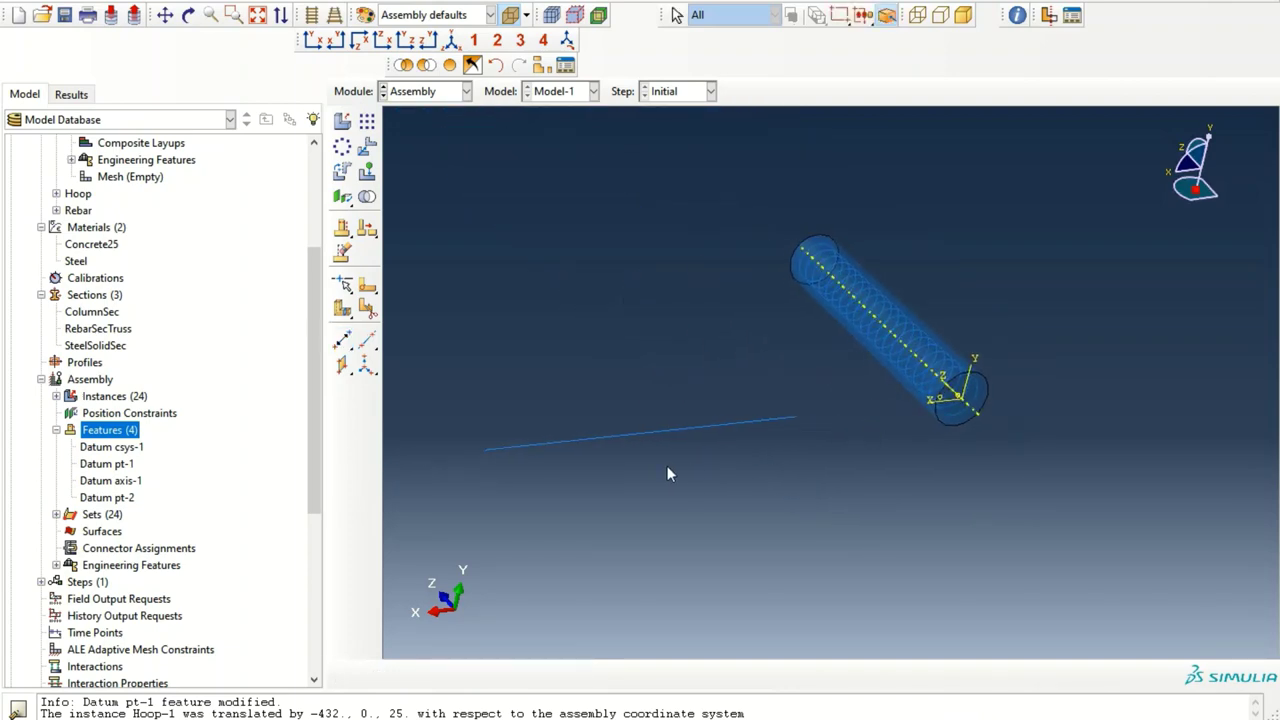
{"action": "left_click", "coordinate": [341, 171]}
{"action": "left_click", "coordinate": [530, 674]}
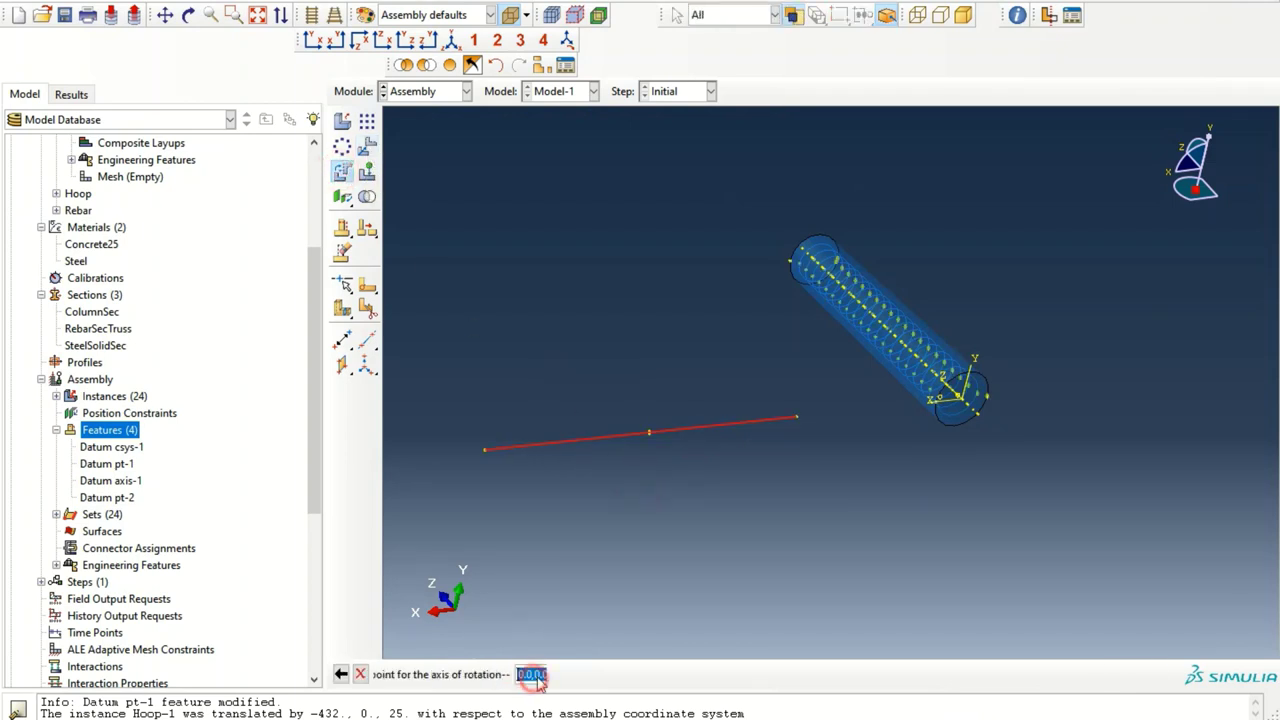
{"action": "scroll", "coordinate": [870, 462], "scroll_direction": "up", "scroll_amount": 3}
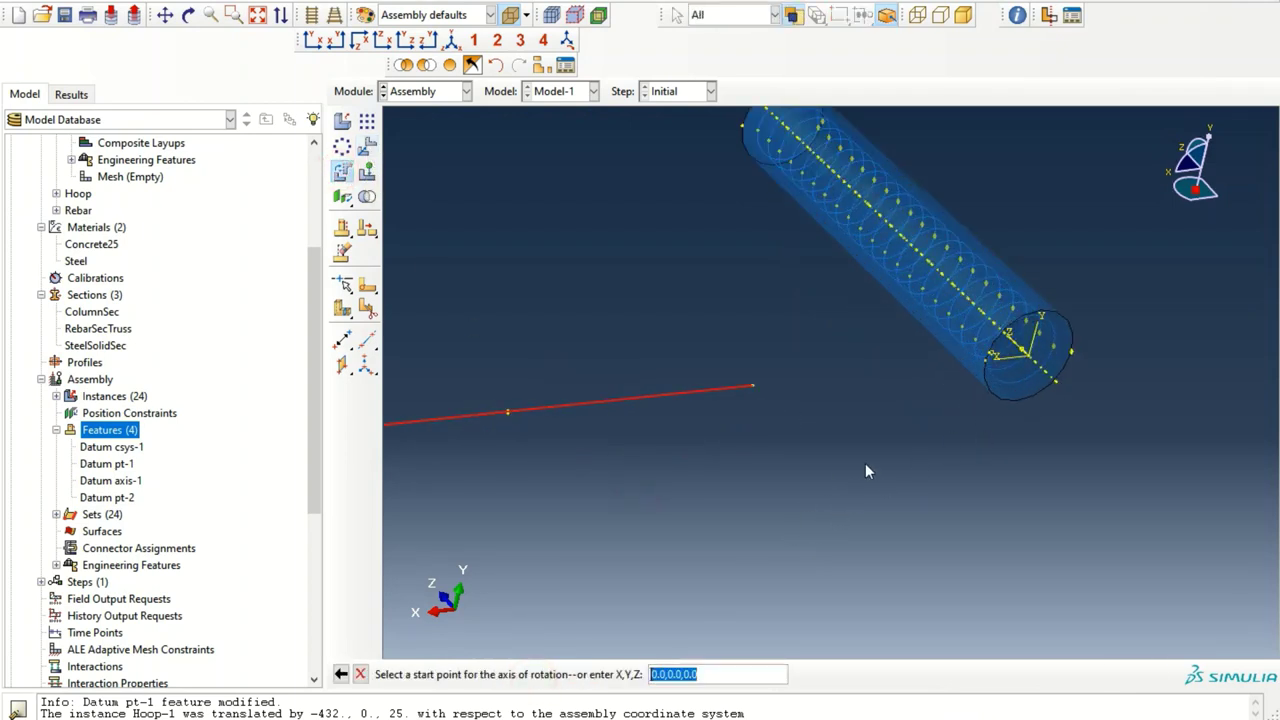
{"action": "scroll", "coordinate": [1028, 358], "scroll_direction": "up", "scroll_amount": 5}
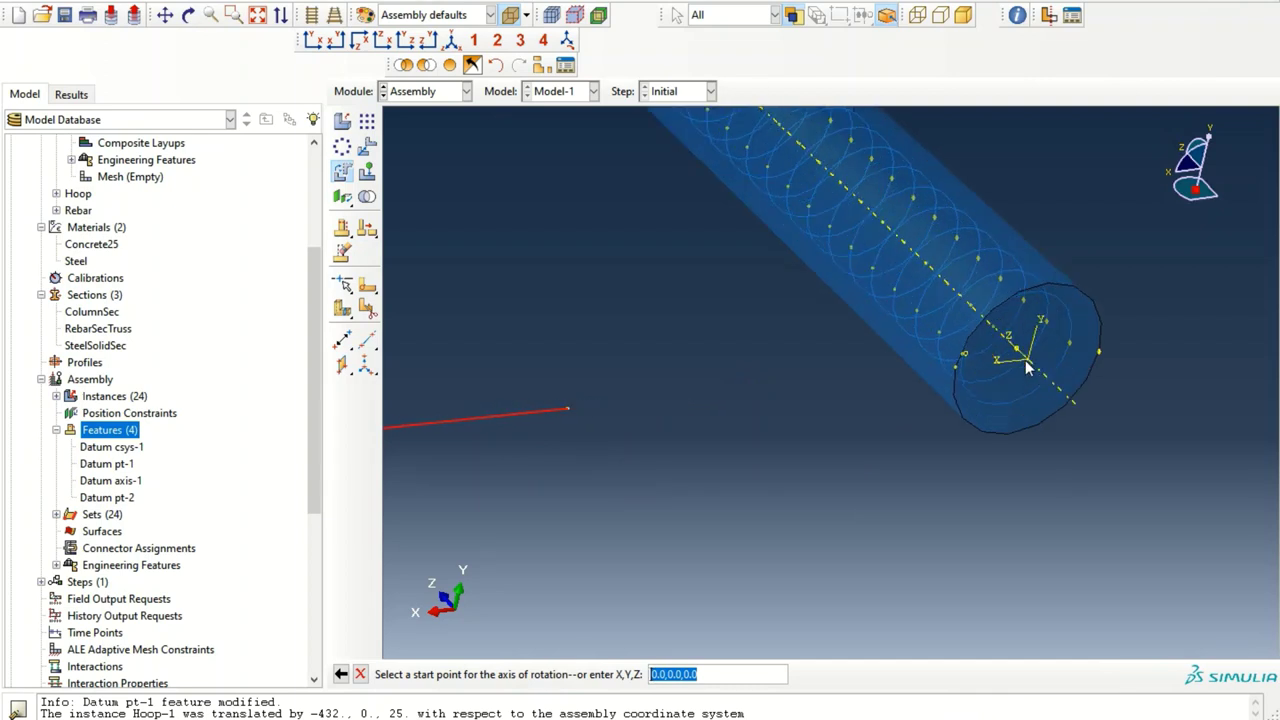
{"action": "scroll", "coordinate": [1021, 390], "scroll_direction": "down", "scroll_amount": 5}
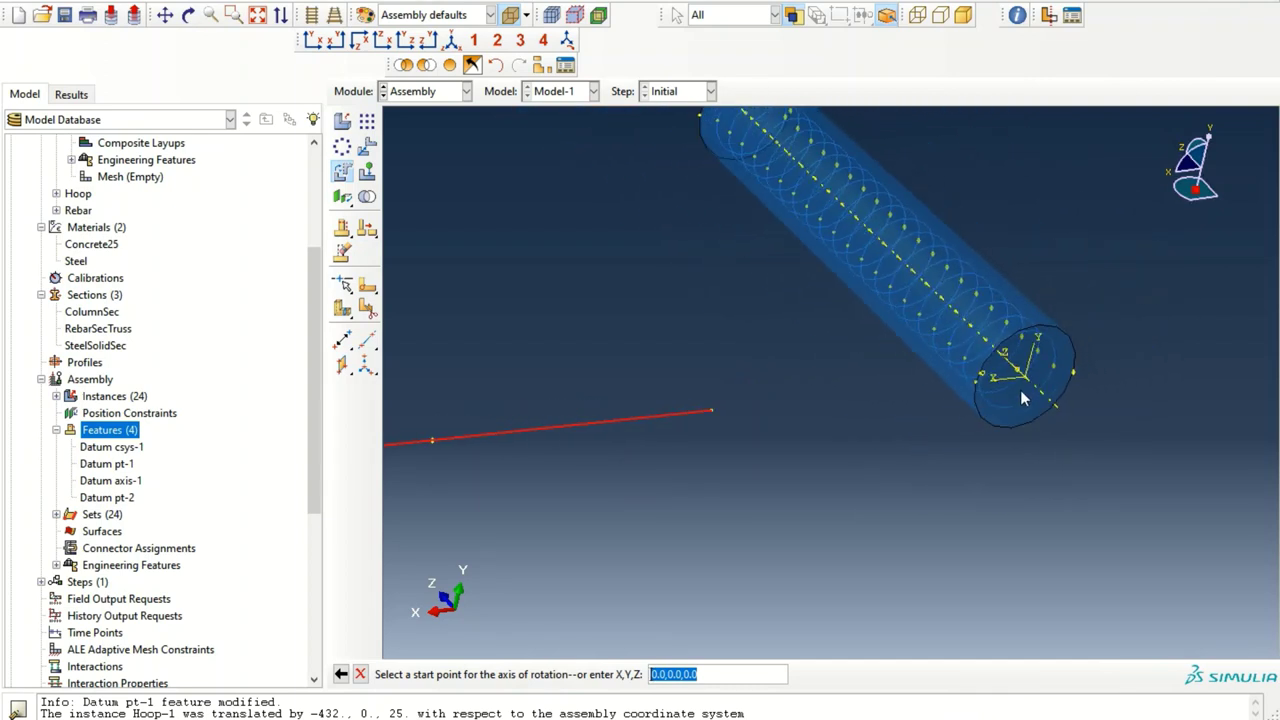
{"action": "scroll", "coordinate": [1001, 393], "scroll_direction": "up", "scroll_amount": 5}
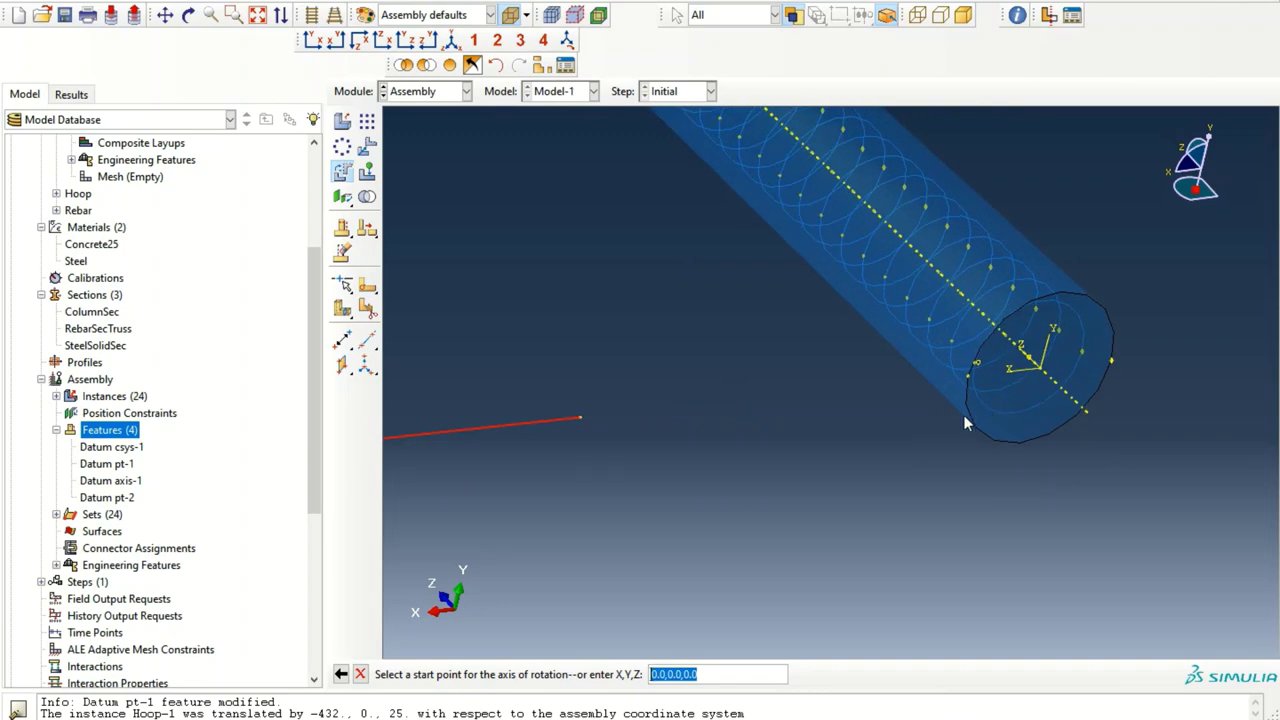
{"action": "middle_click_drag", "start_coordinate": [963, 414], "coordinate": [1034, 431], "text": "ctrl+alt"}
{"action": "middle_click_drag", "start_coordinate": [778, 490], "coordinate": [892, 482], "text": "ctrl+alt"}
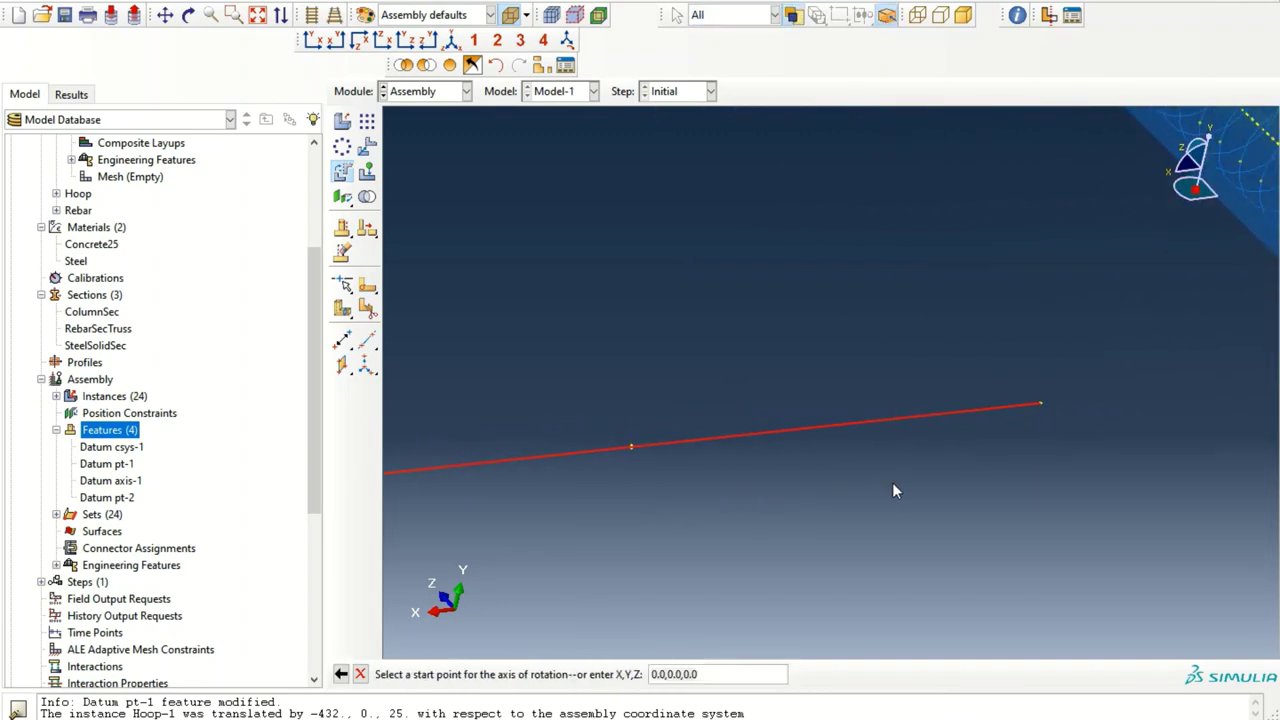
{"action": "scroll", "coordinate": [892, 482], "scroll_direction": "down", "scroll_amount": 3}
{"action": "middle_click_drag", "start_coordinate": [1034, 443], "coordinate": [970, 405], "text": "ctrl+alt"}
{"action": "scroll", "coordinate": [970, 405], "scroll_direction": "up", "scroll_amount": 5}
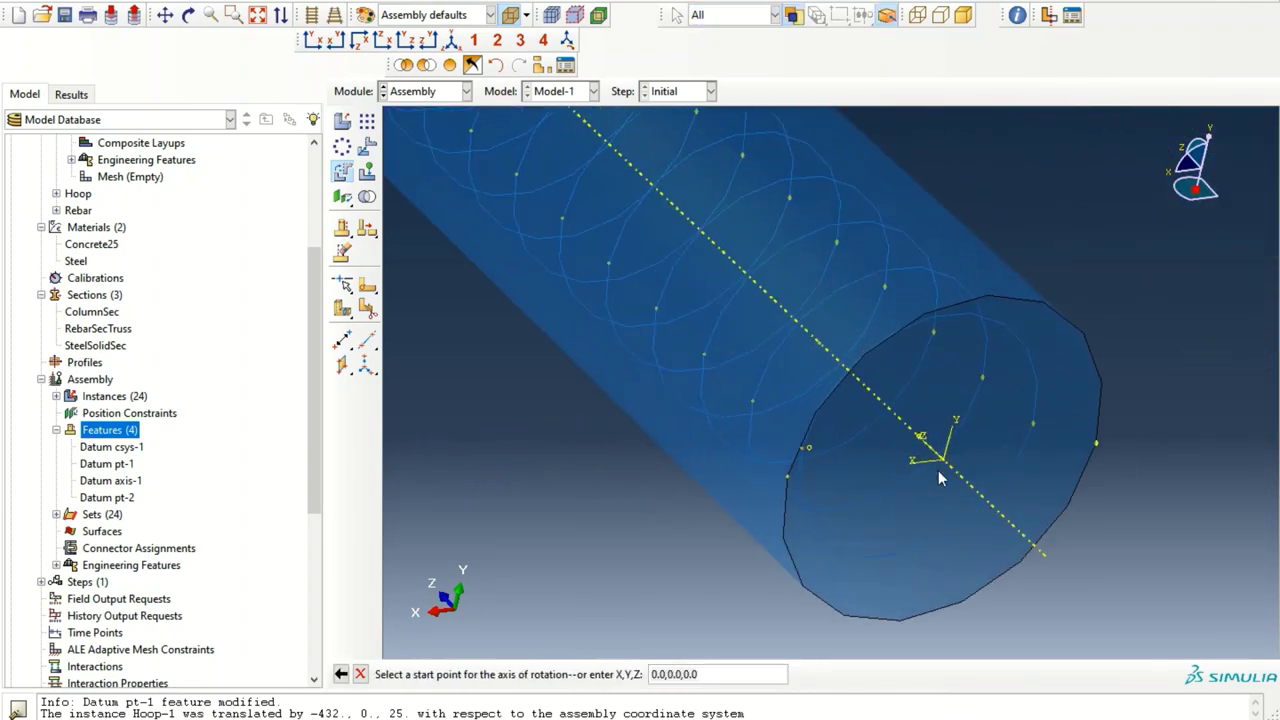
{"action": "middle_click_drag", "start_coordinate": [900, 524], "coordinate": [940, 478], "text": "ctrl+alt"}
{"action": "scroll", "coordinate": [724, 514], "scroll_direction": "down", "scroll_amount": 3}
{"action": "middle_click_drag", "start_coordinate": [724, 514], "coordinate": [955, 438], "text": "ctrl+alt"}
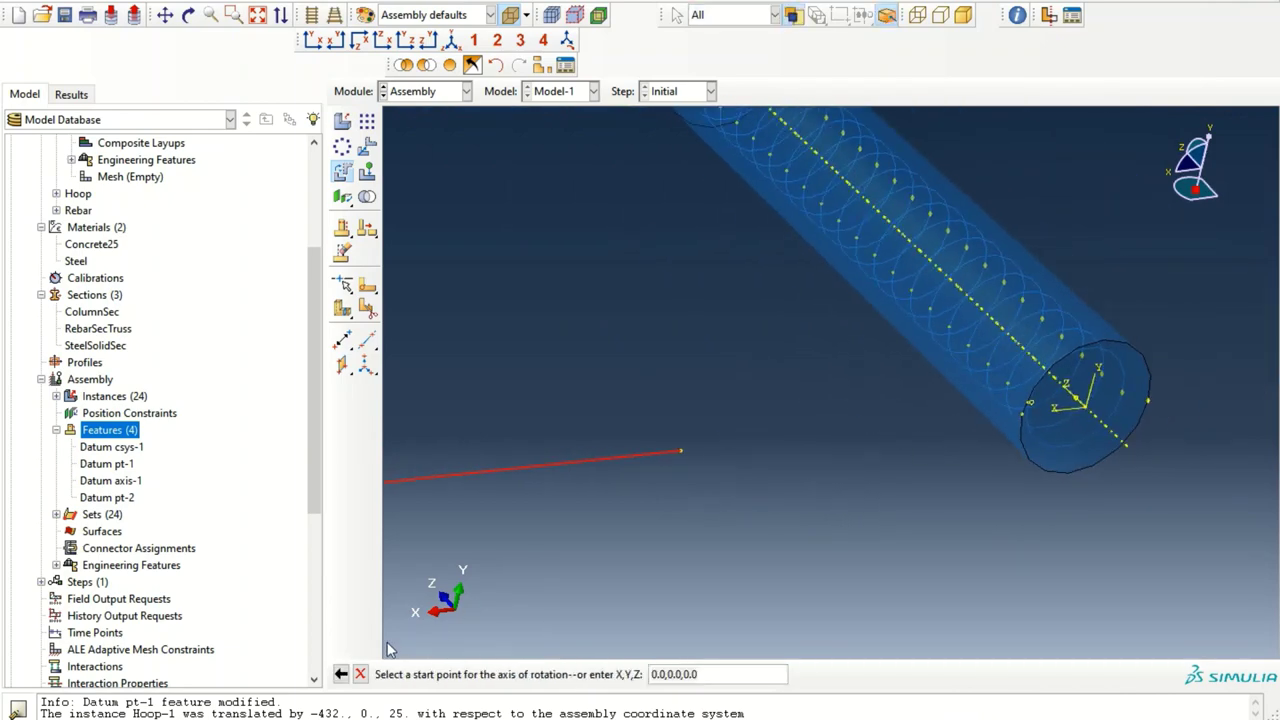
{"action": "left_click", "coordinate": [360, 674]}
- Create another datum point offset by 70 in Y from the datum point at the end hoop's centre
{"action": "scroll", "coordinate": [1014, 449], "scroll_direction": "up", "scroll_amount": 5}
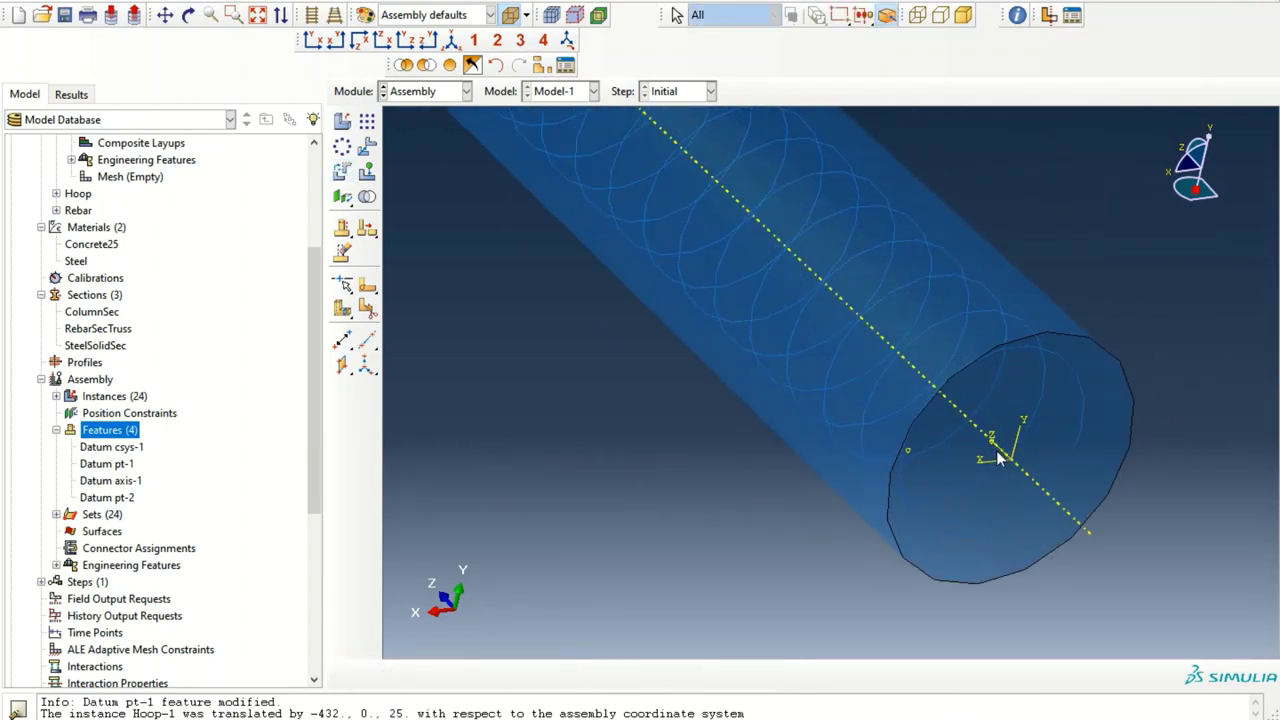
{"action": "middle_click_drag", "start_coordinate": [996, 450], "coordinate": [491, 369], "text": "ctrl+alt"}
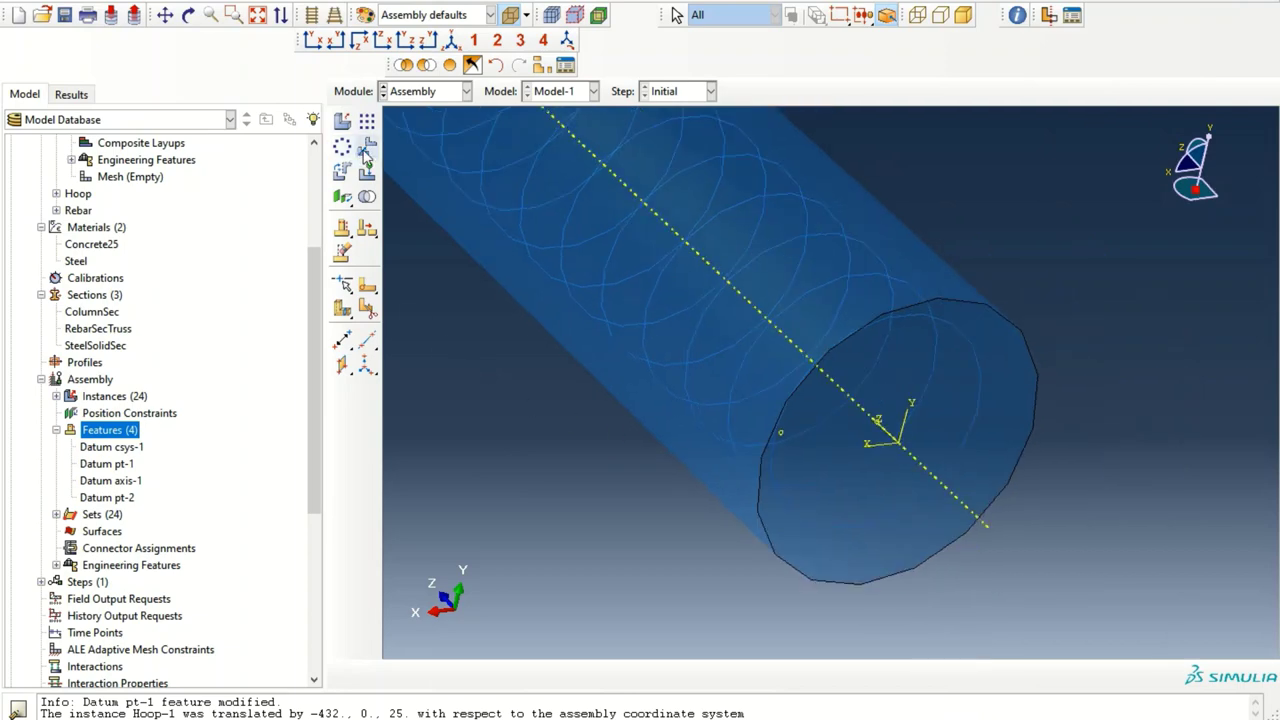
{"action": "left_click", "coordinate": [342, 340]}
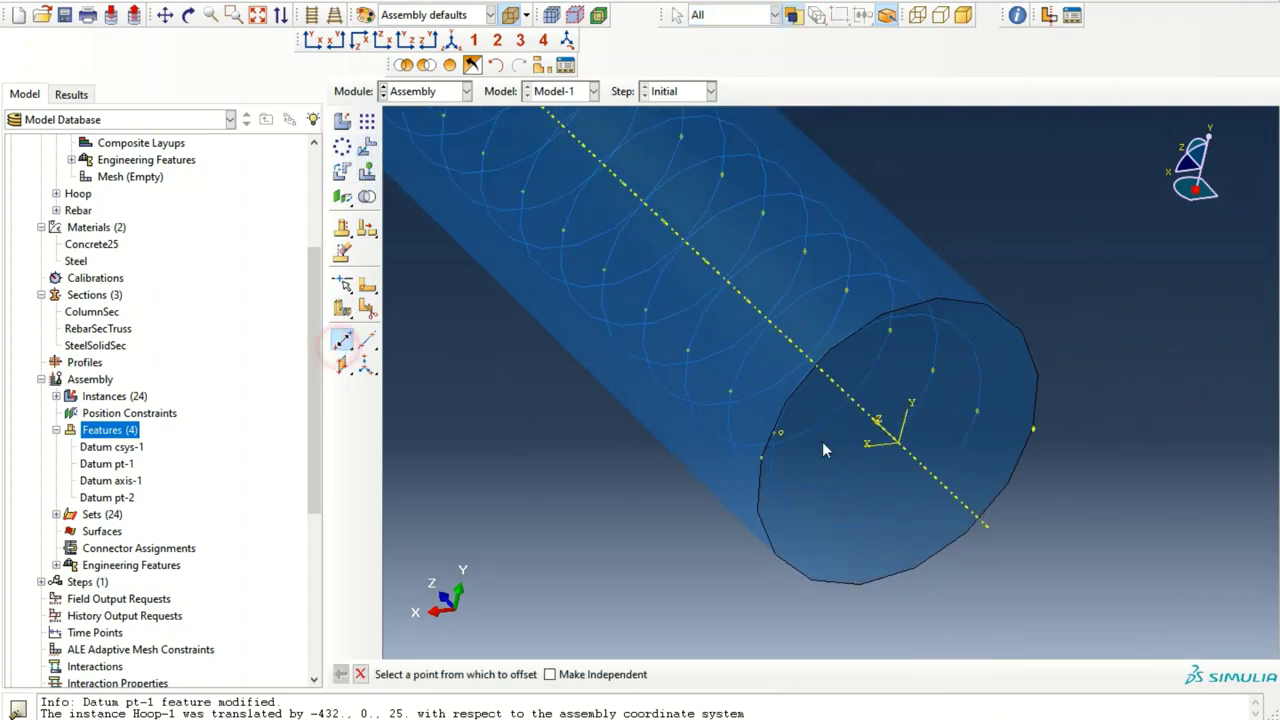
{"action": "left_click", "coordinate": [877, 425]}
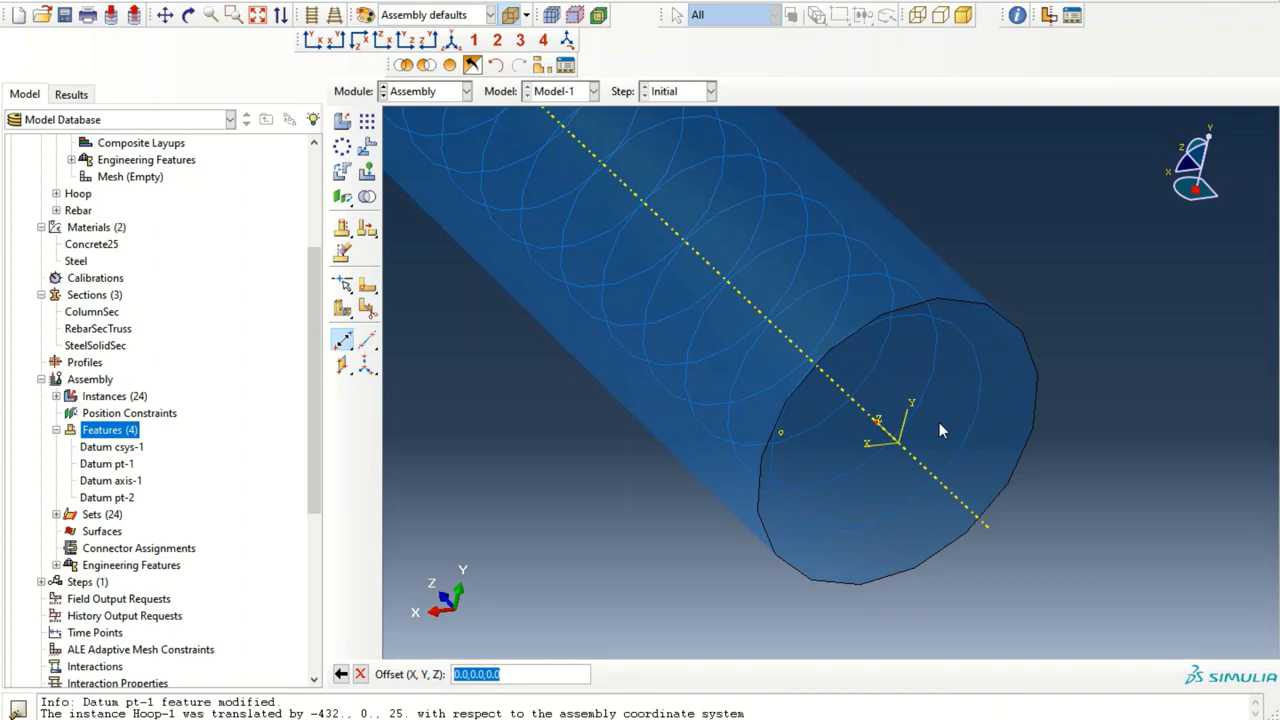
{"action": "type", "text": "0,70"}
{"action": "key", "text": "Return"}
{"action": "middle_click_drag", "start_coordinate": [939, 422], "coordinate": [1013, 420], "text": "ctrl+alt"}
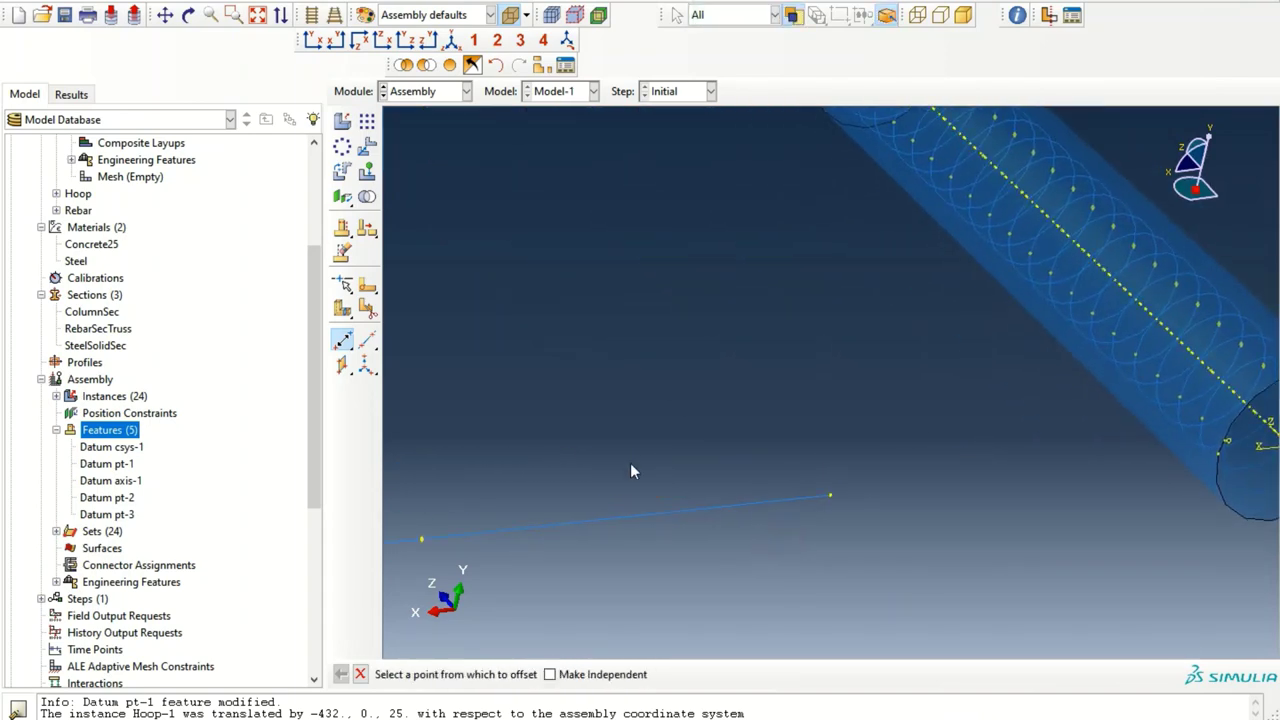
{"action": "left_click", "coordinate": [342, 172]}
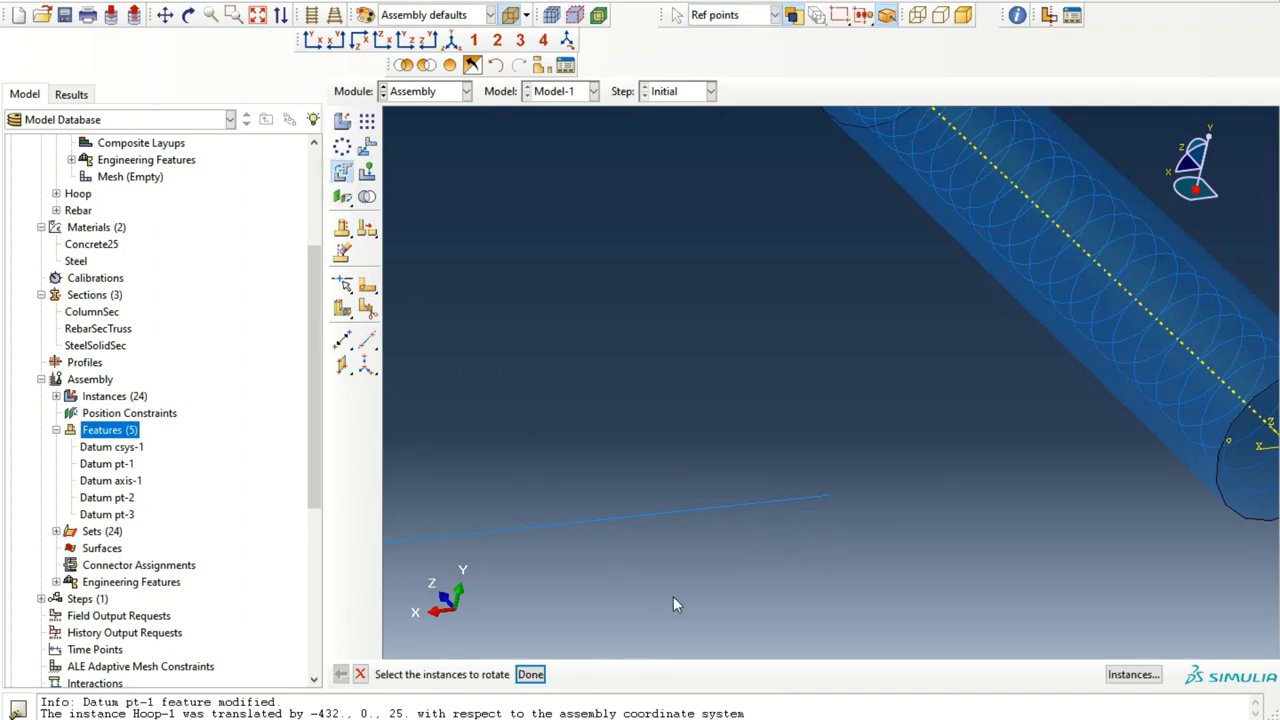
{"action": "left_click", "coordinate": [590, 519]}
{"action": "left_click", "coordinate": [530, 674]}
{"action": "middle_click_drag", "start_coordinate": [820, 600], "coordinate": [659, 552], "text": "ctrl+alt"}
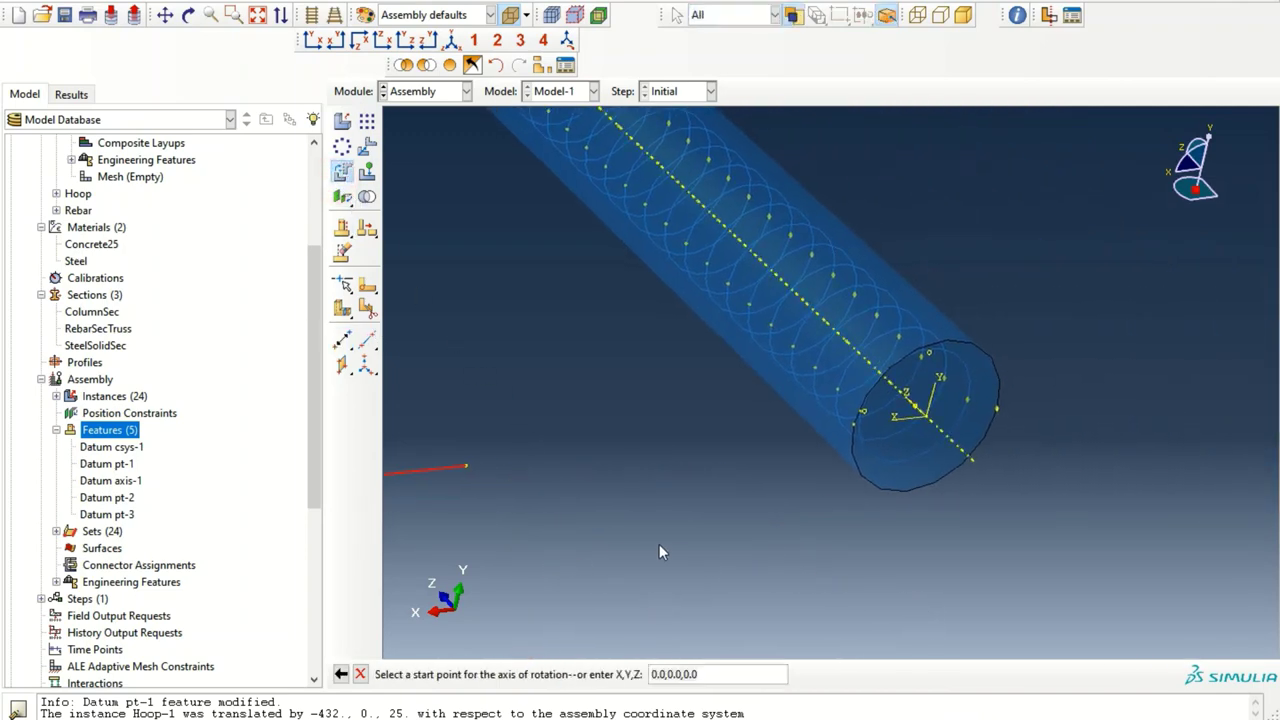
{"action": "left_click", "coordinate": [928, 415]}
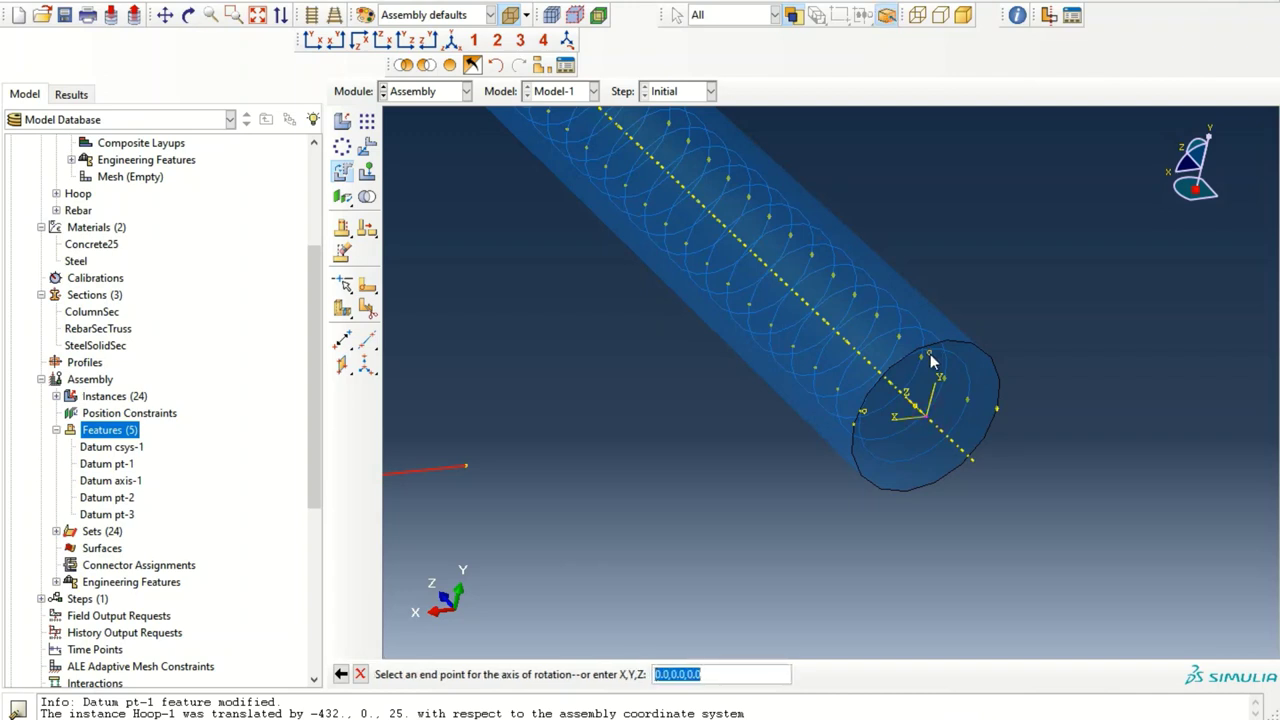
{"action": "left_click", "coordinate": [918, 420]}
{"action": "right_click_drag", "start_coordinate": [583, 373], "coordinate": [774, 427], "text": "ctrl+alt"}
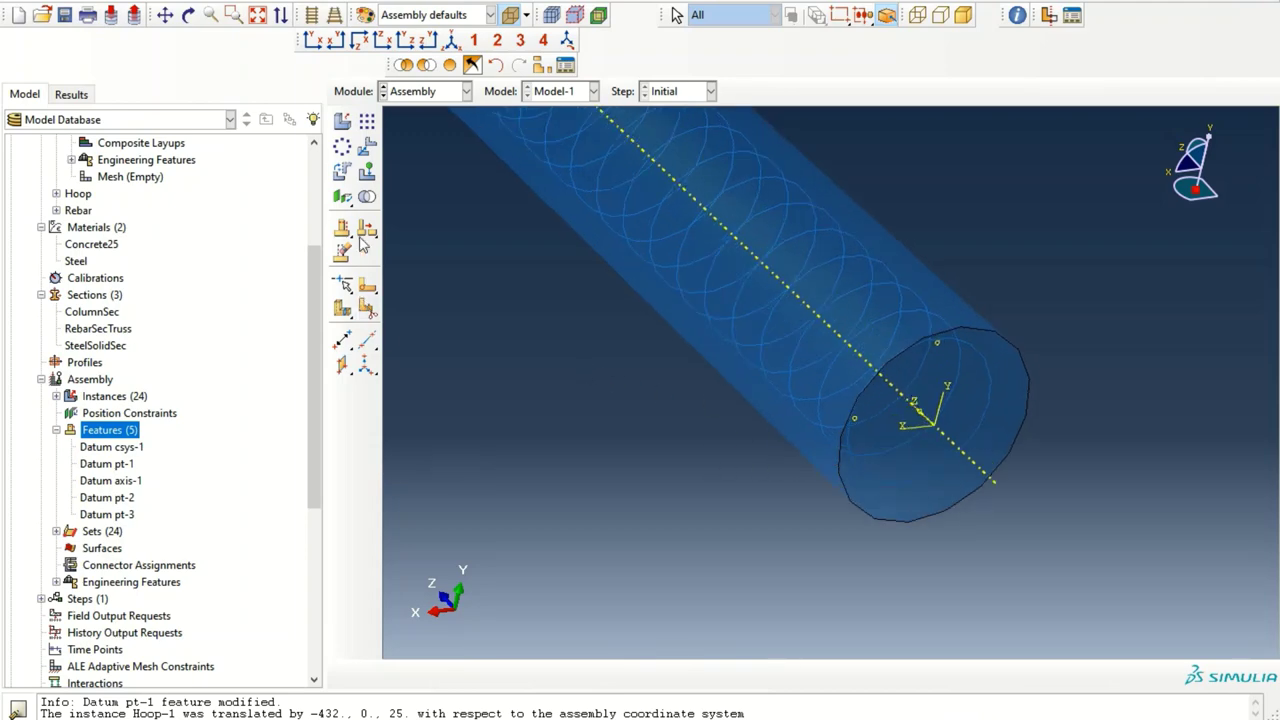
- Rotate the rebar instance 90 degrees about the axis from the end hoop's centre datum point to the datum point offset in Y
{"action": "left_click", "coordinate": [341, 171]}
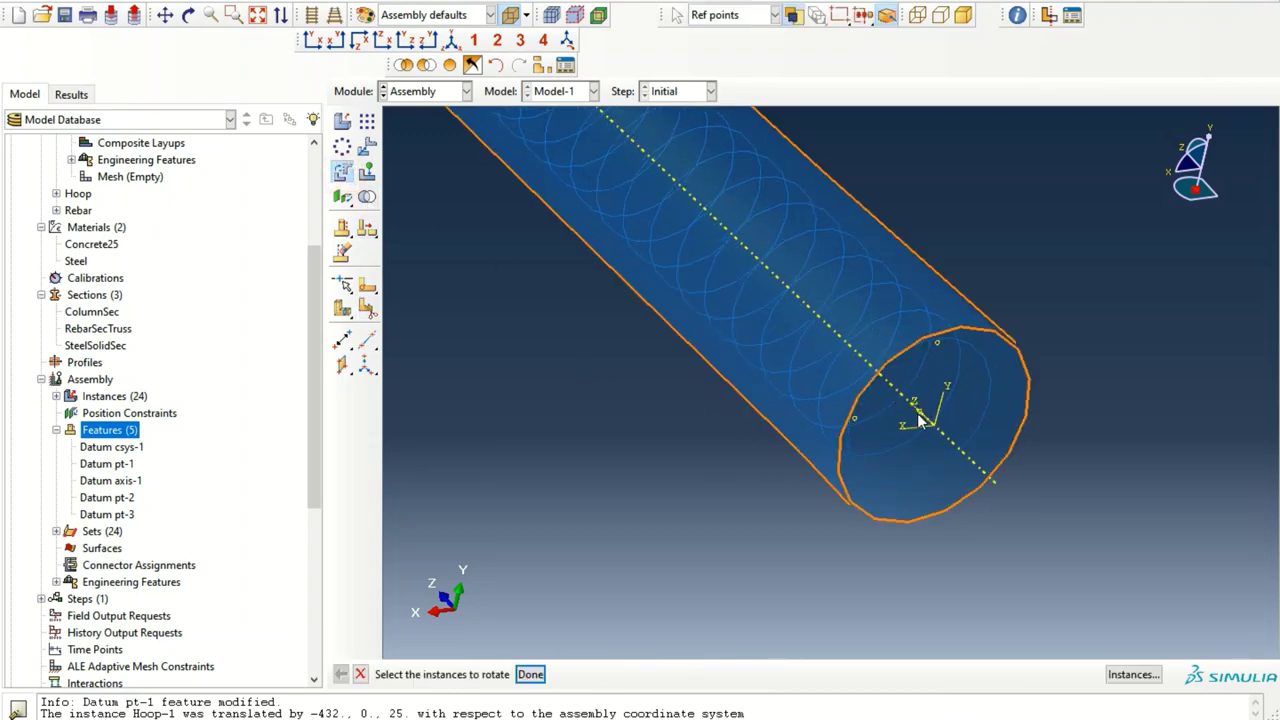
{"action": "right_click_drag", "start_coordinate": [408, 572], "coordinate": [883, 526], "text": "ctrl+alt"}
{"action": "left_click_drag", "start_coordinate": [680, 549], "coordinate": [574, 400]}
{"action": "left_click", "coordinate": [530, 674]}
{"action": "middle_click_drag", "start_coordinate": [744, 659], "coordinate": [843, 432], "text": "ctrl+alt"}
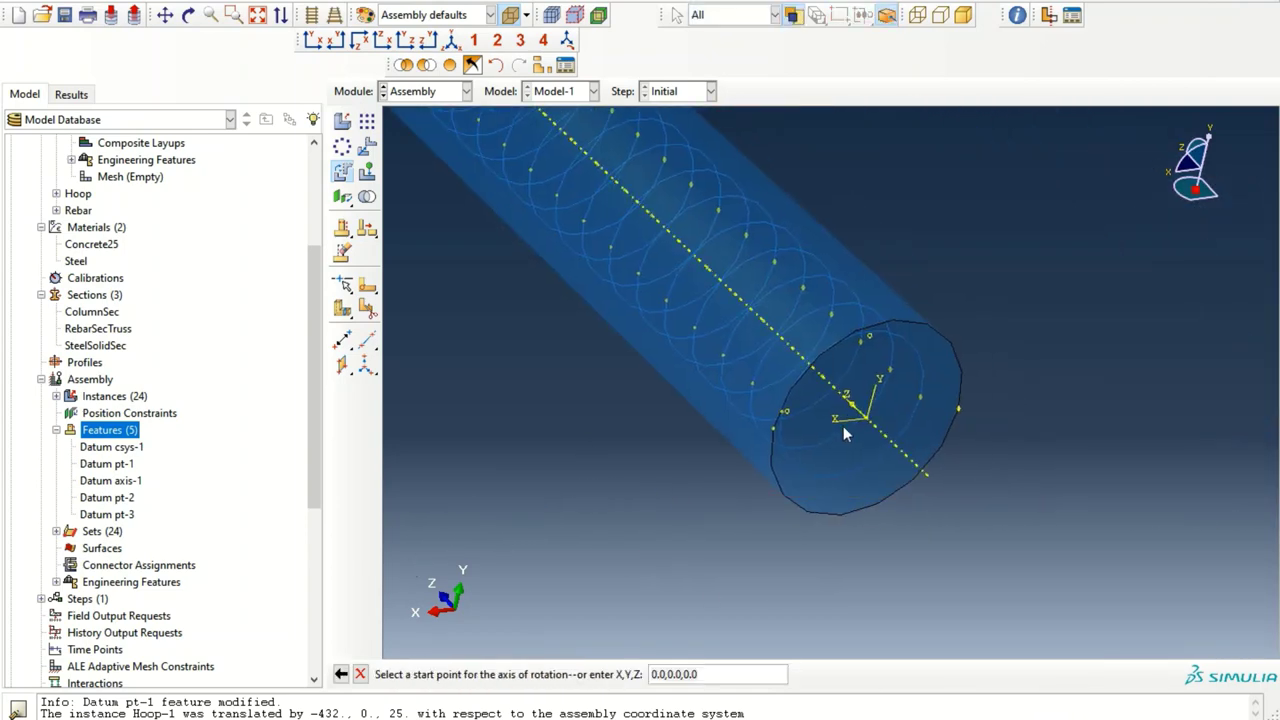
{"action": "left_click", "coordinate": [852, 408]}
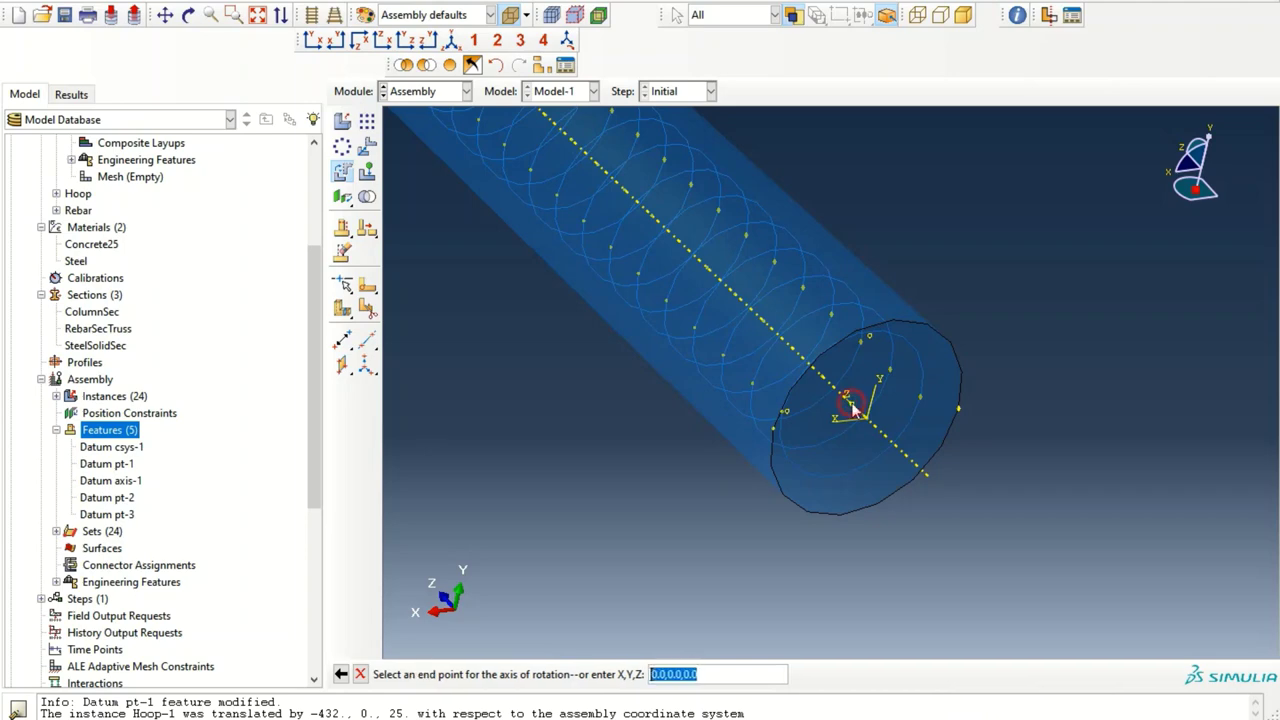
{"action": "left_click", "coordinate": [869, 340]}
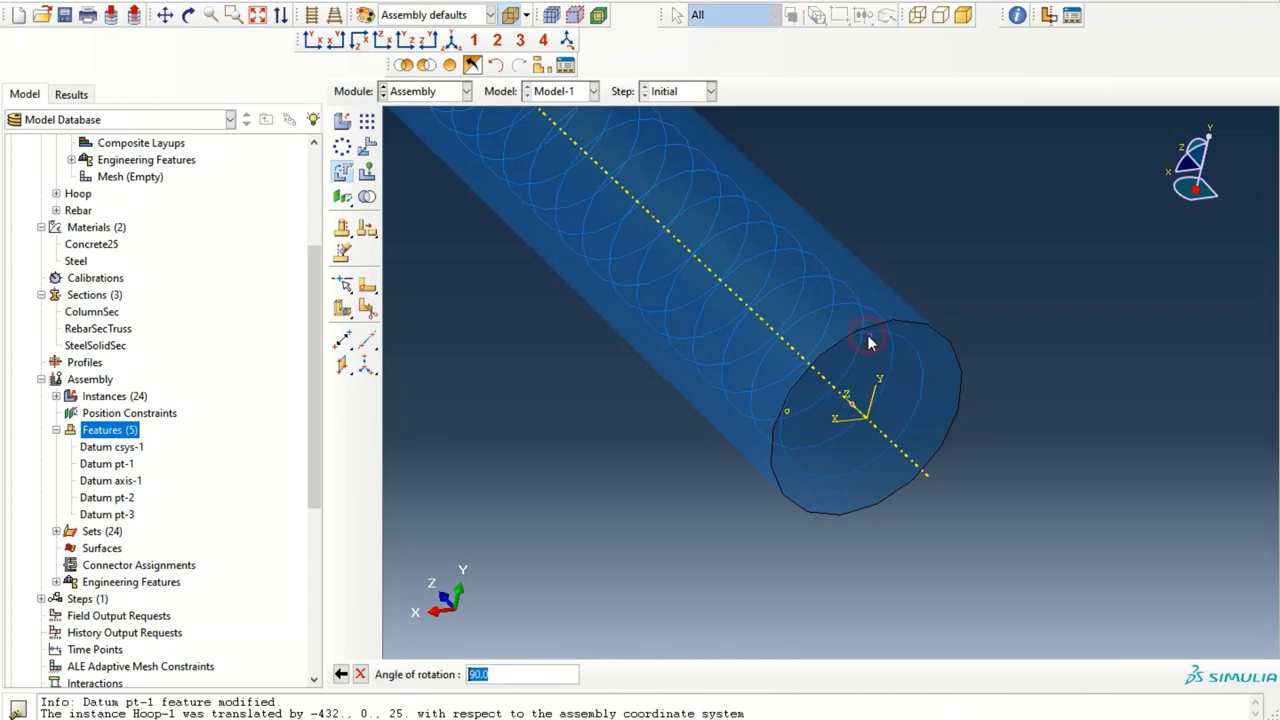
{"action": "key", "text": "Return"}
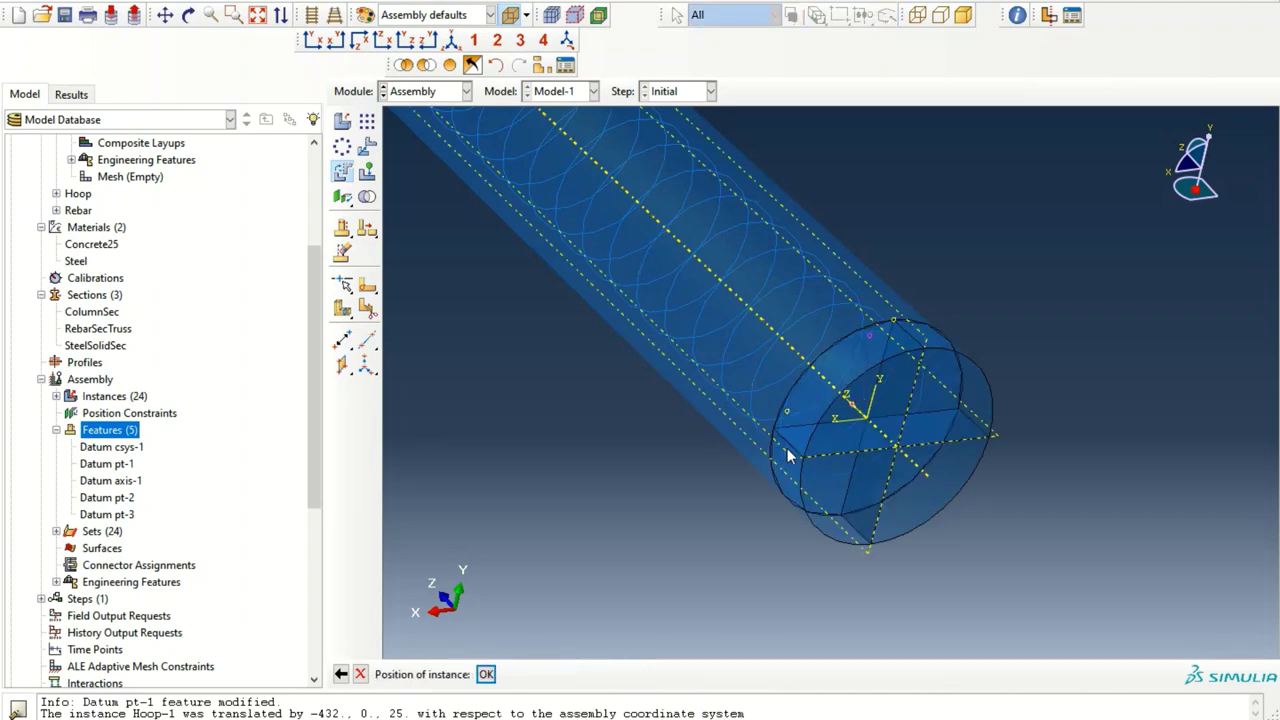
{"action": "left_click", "coordinate": [486, 674]}
- Translate the rebar into the column, moving its far end point onto the datum point offset in X from the end hoop's centre
{"action": "scroll", "coordinate": [684, 510], "scroll_direction": "down", "scroll_amount": 3}
{"action": "middle_click_drag", "start_coordinate": [669, 512], "coordinate": [586, 400]}
{"action": "scroll", "coordinate": [972, 375], "scroll_direction": "down", "scroll_amount": 2}
{"action": "scroll", "coordinate": [775, 450], "scroll_direction": "up", "scroll_amount": 2}
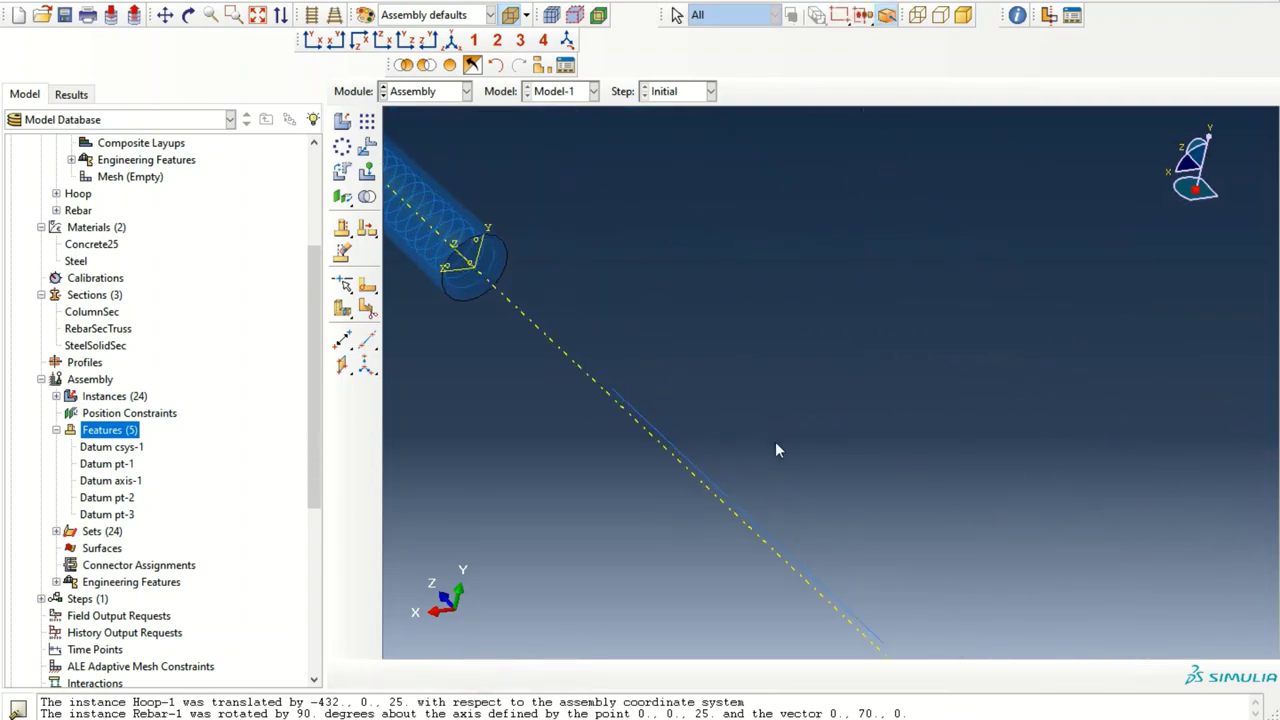
{"action": "middle_click_drag", "start_coordinate": [775, 450], "coordinate": [752, 494]}
{"action": "left_click", "coordinate": [367, 145]}
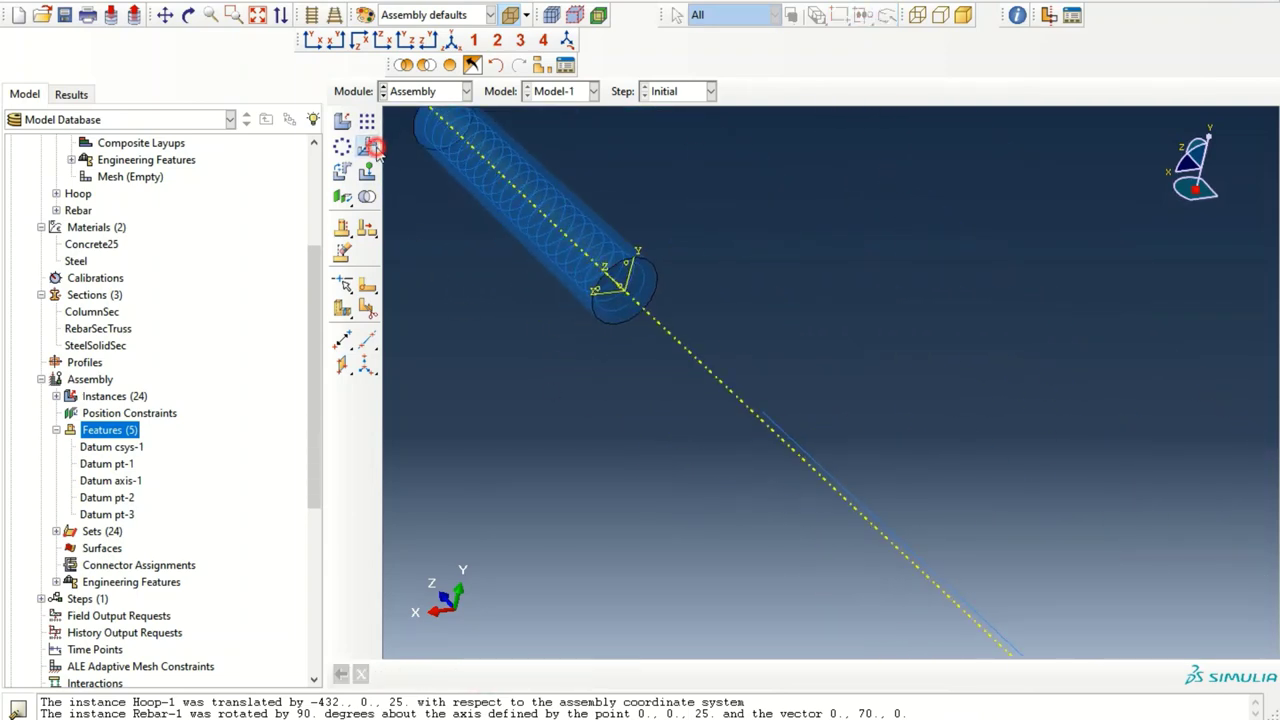
{"action": "left_click", "coordinate": [543, 674]}
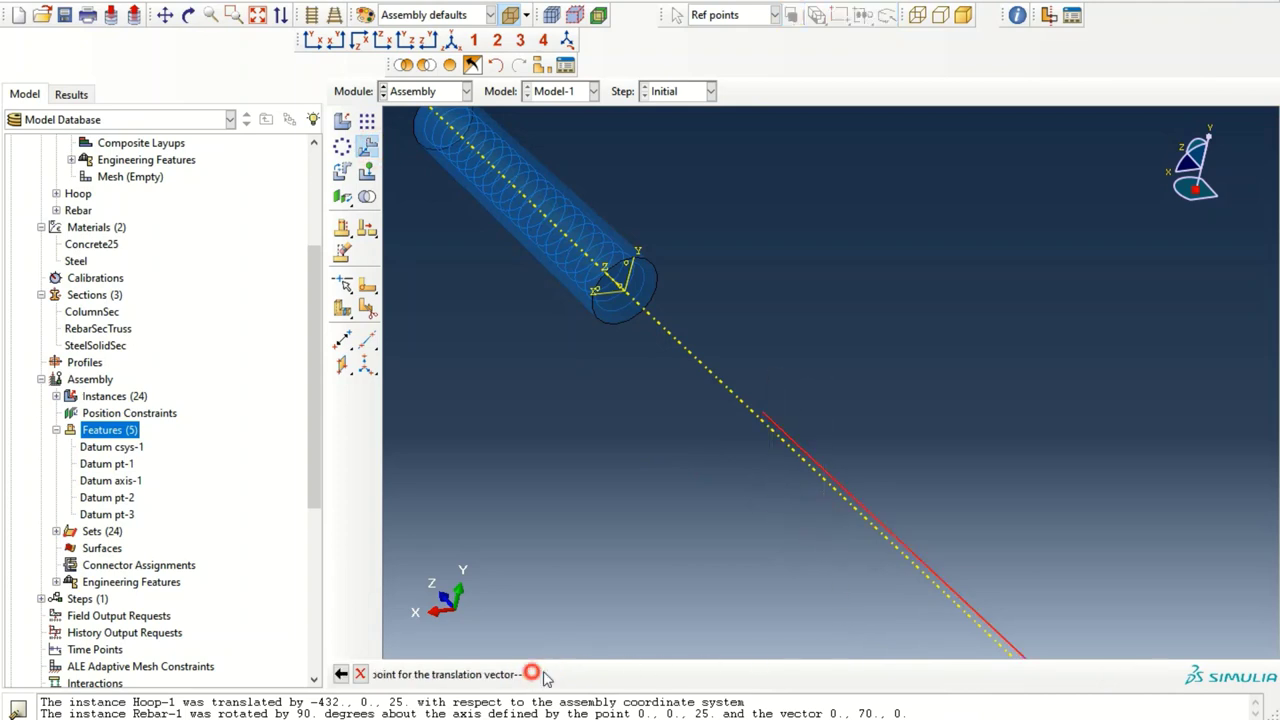
{"action": "middle_click_drag", "start_coordinate": [1029, 658], "coordinate": [988, 598]}
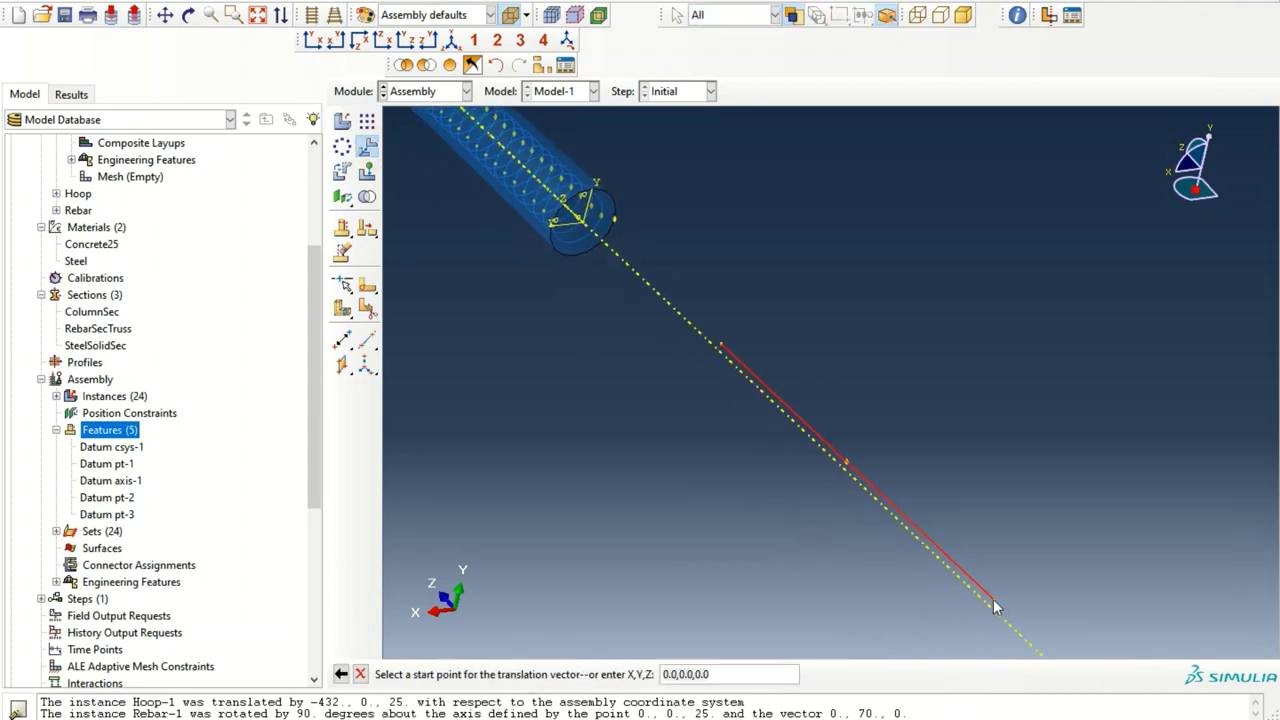
{"action": "left_click", "coordinate": [991, 600]}
{"action": "scroll", "coordinate": [706, 369], "scroll_direction": "up", "scroll_amount": 5}
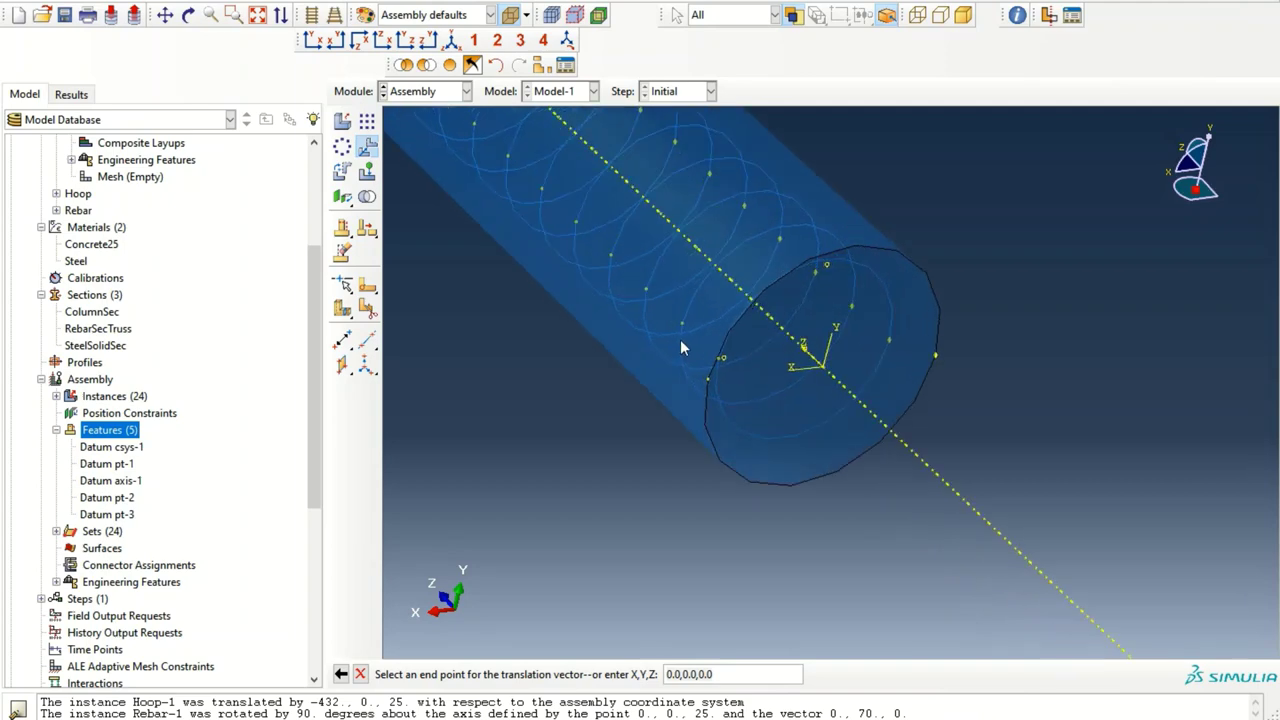
{"action": "scroll", "coordinate": [690, 352], "scroll_direction": "up", "scroll_amount": 4}
{"action": "left_click", "coordinate": [751, 363]}
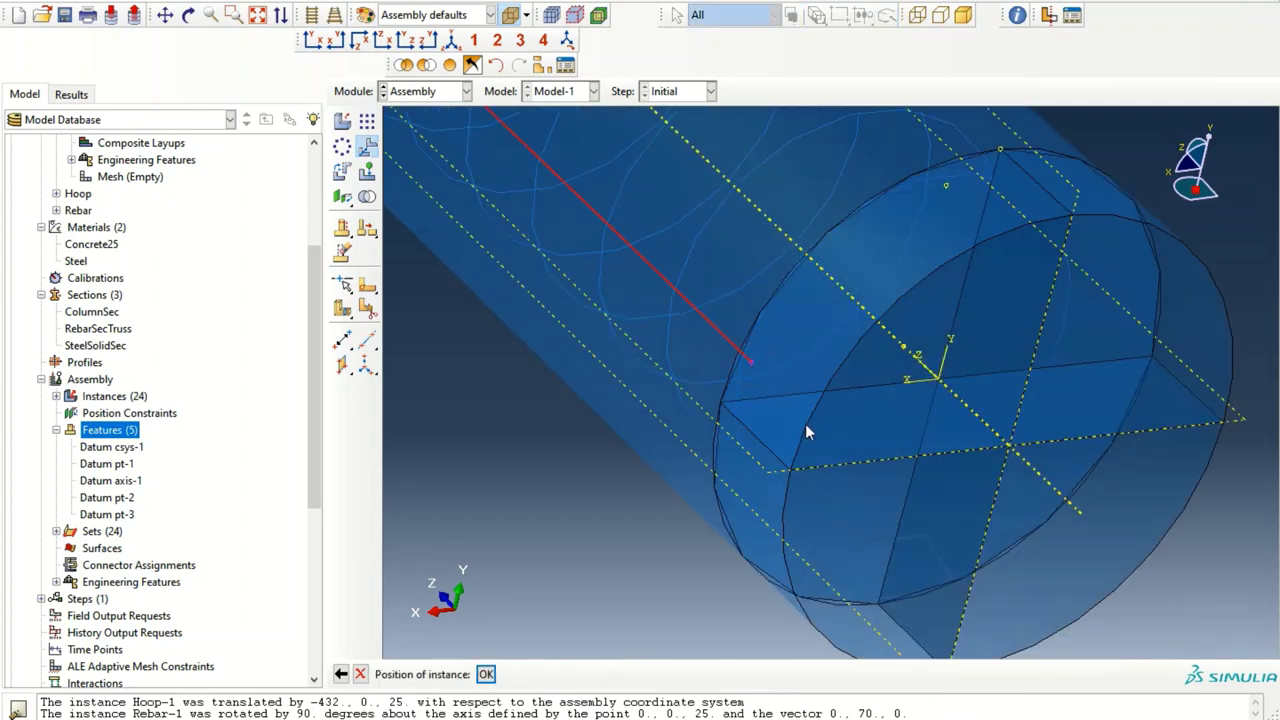
{"action": "left_click", "coordinate": [486, 674]}
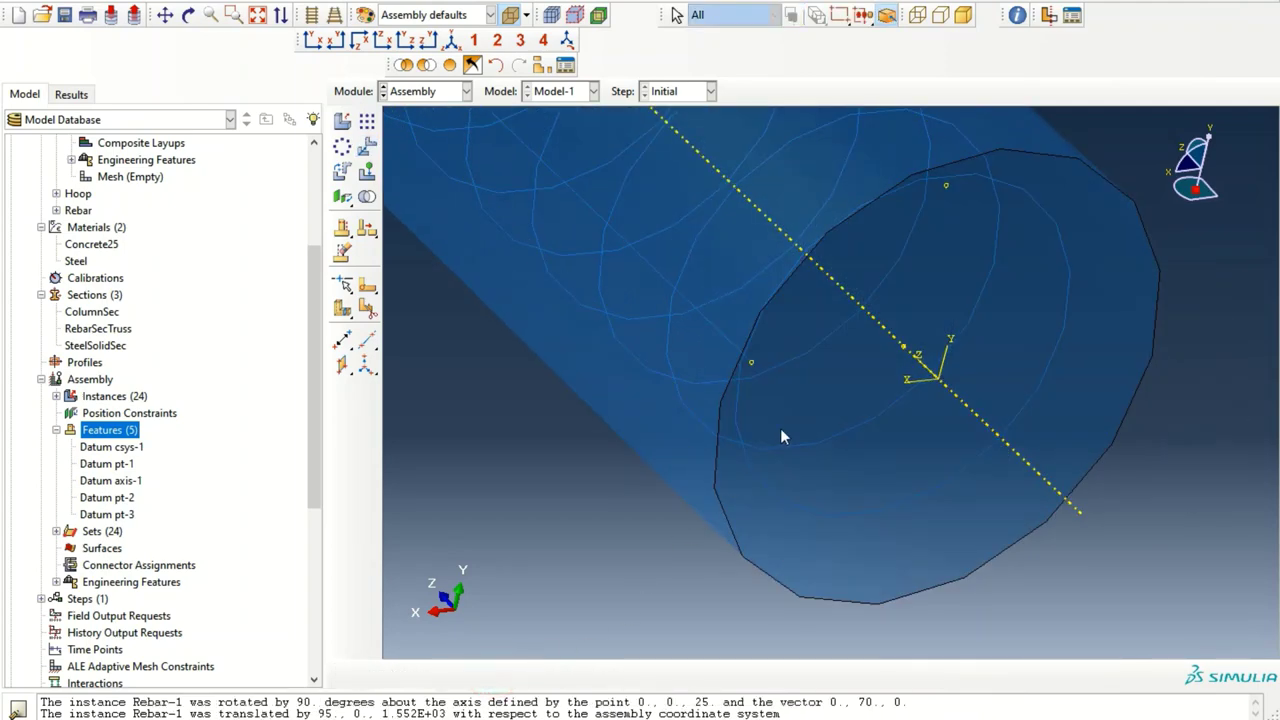
- Remove the Column-1 instance from the display, leaving the hoops and rebar
{"action": "left_click", "coordinate": [565, 66]}
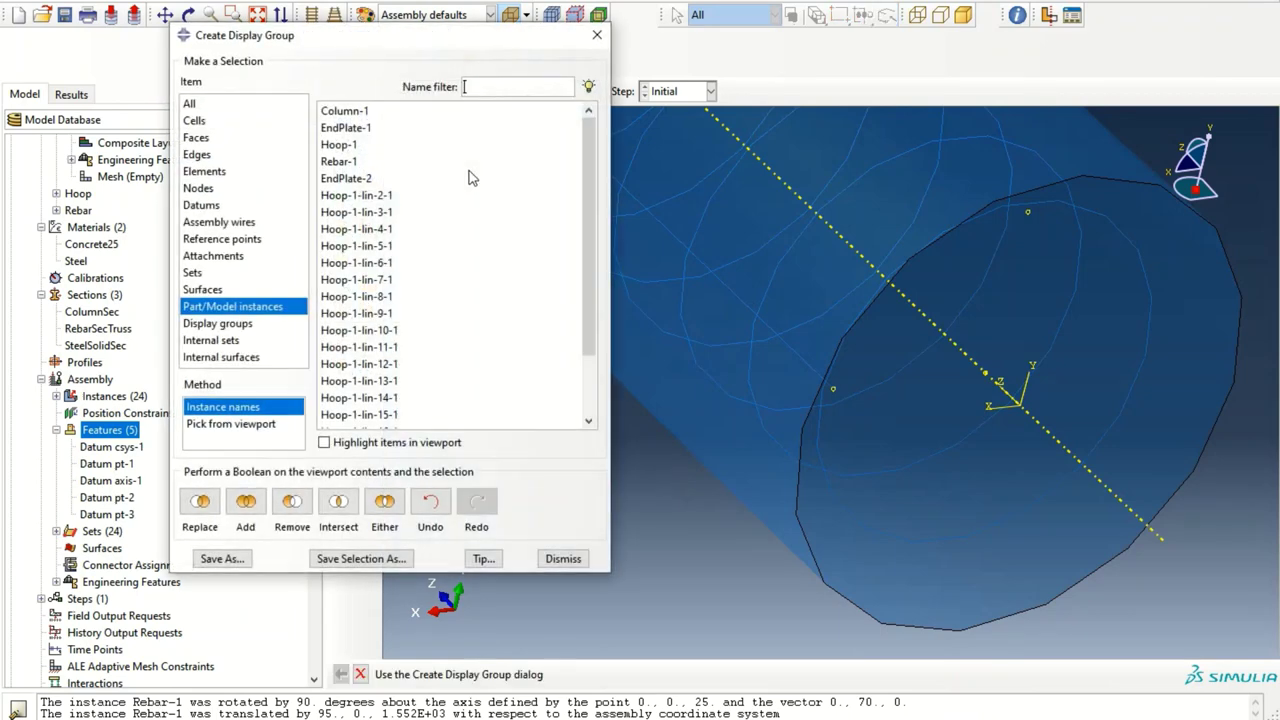
{"action": "left_click", "coordinate": [355, 111]}
{"action": "left_click", "coordinate": [283, 512]}
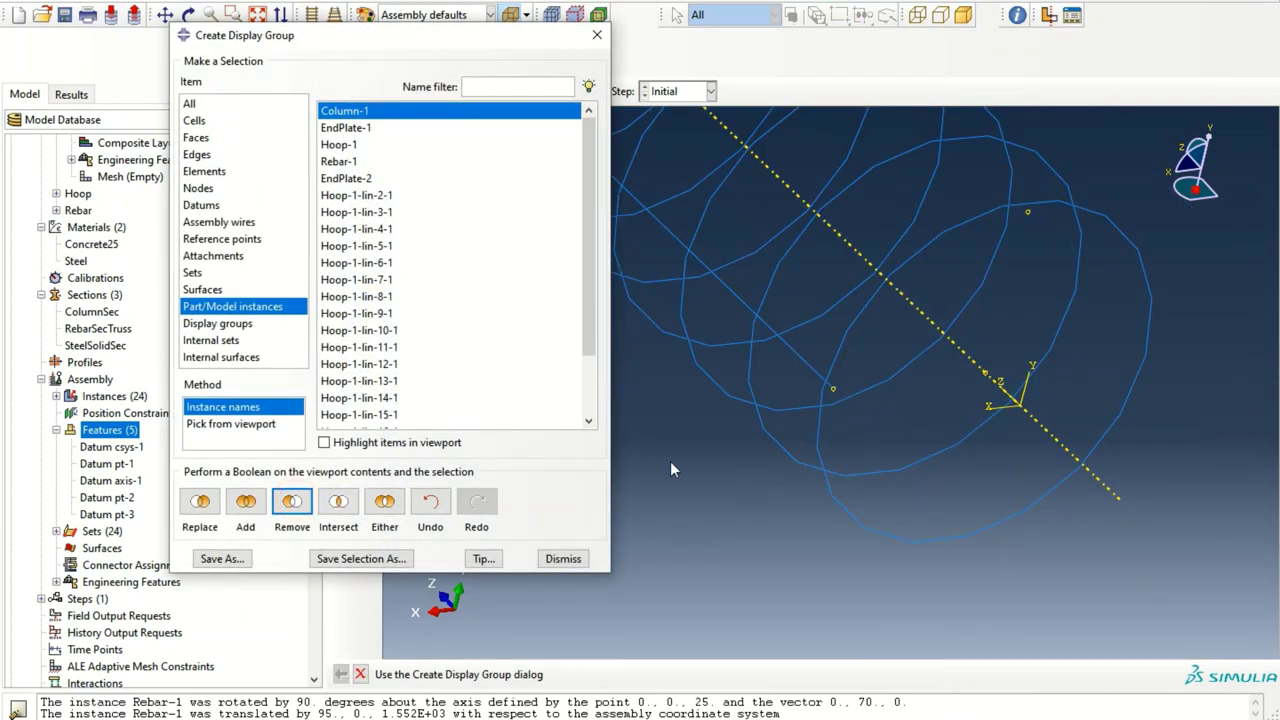
{"action": "middle_click_drag", "start_coordinate": [670, 461], "coordinate": [594, 270], "text": "ctrl+alt"}
{"action": "left_click", "coordinate": [597, 35]}
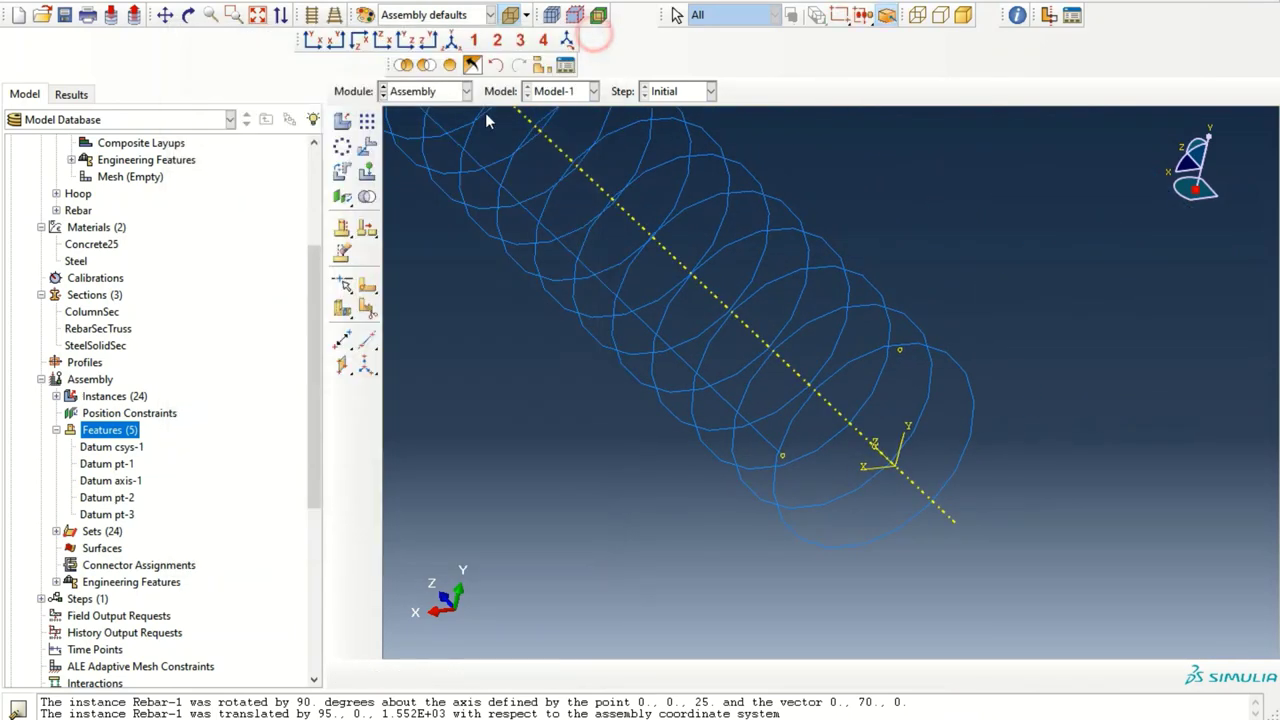
- Create a radial pattern of the rebar about the column's central datum axis with a total angle of 360
{"action": "left_click", "coordinate": [345, 146]}
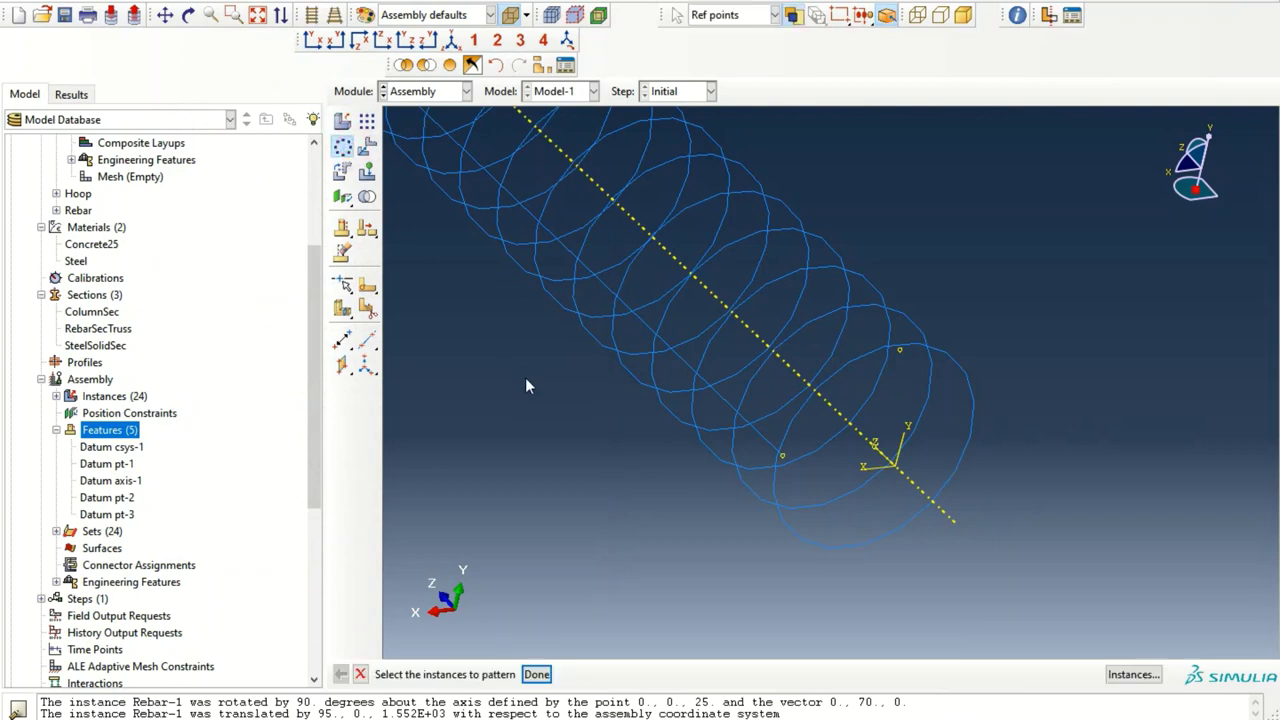
{"action": "left_click", "coordinate": [768, 436]}
{"action": "left_click", "coordinate": [536, 674]}
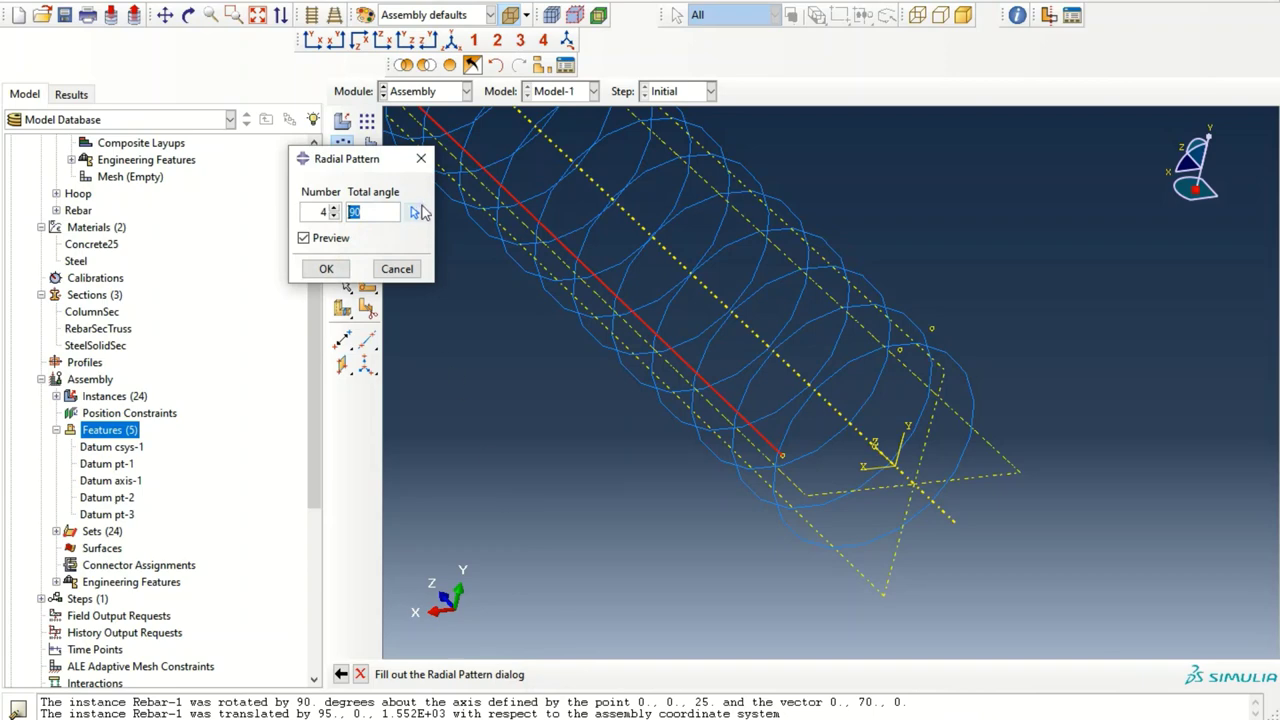
{"action": "left_click", "coordinate": [414, 212]}
{"action": "left_click", "coordinate": [947, 519]}
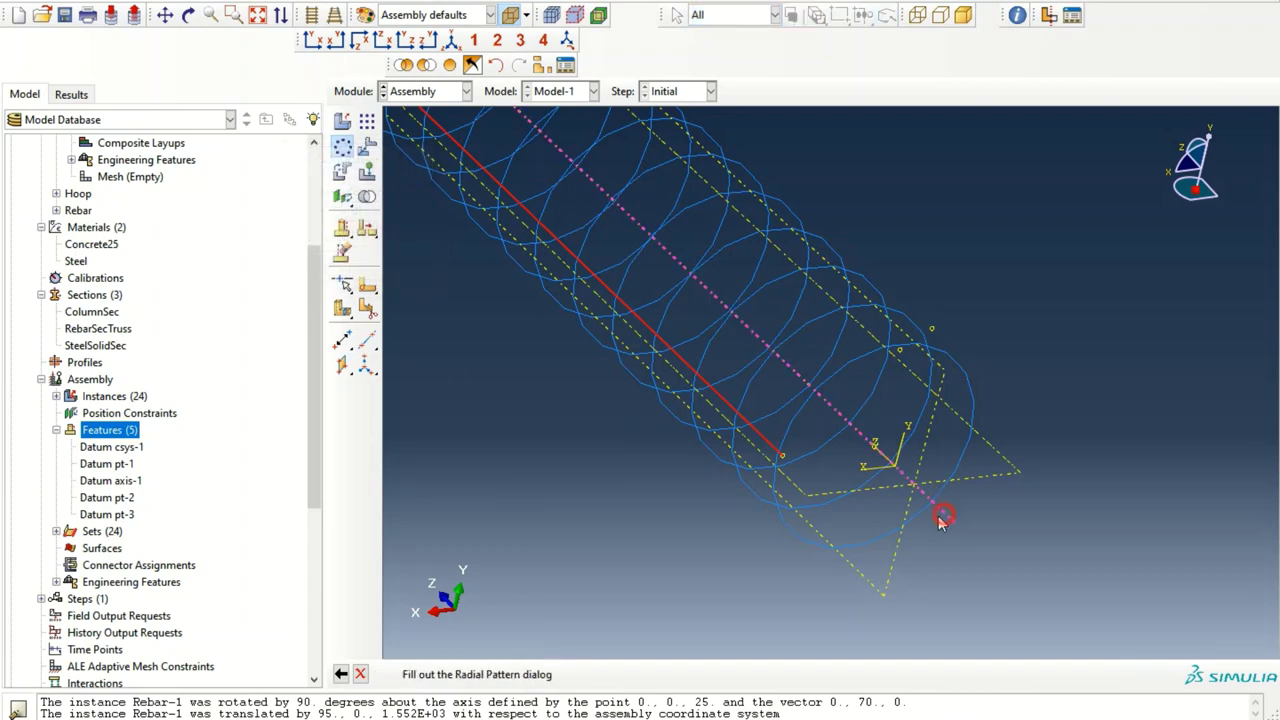
{"action": "double_click", "coordinate": [369, 212]}
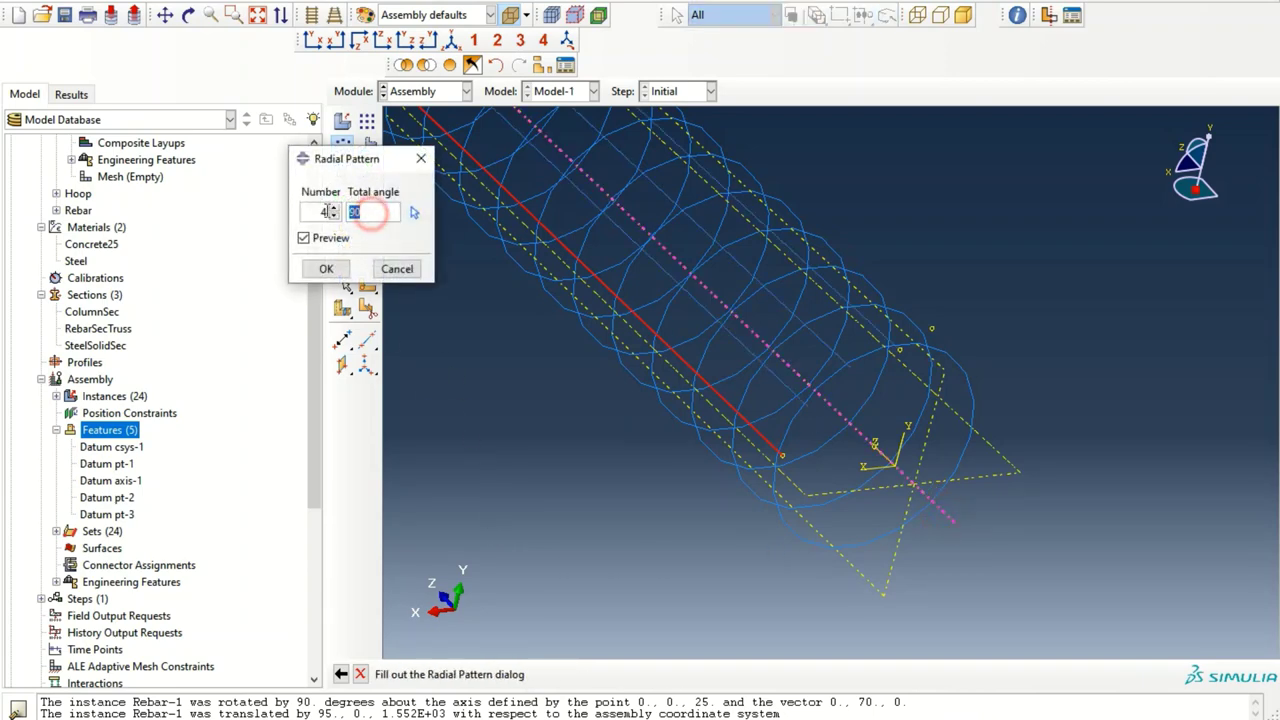
{"action": "type", "text": "360"}
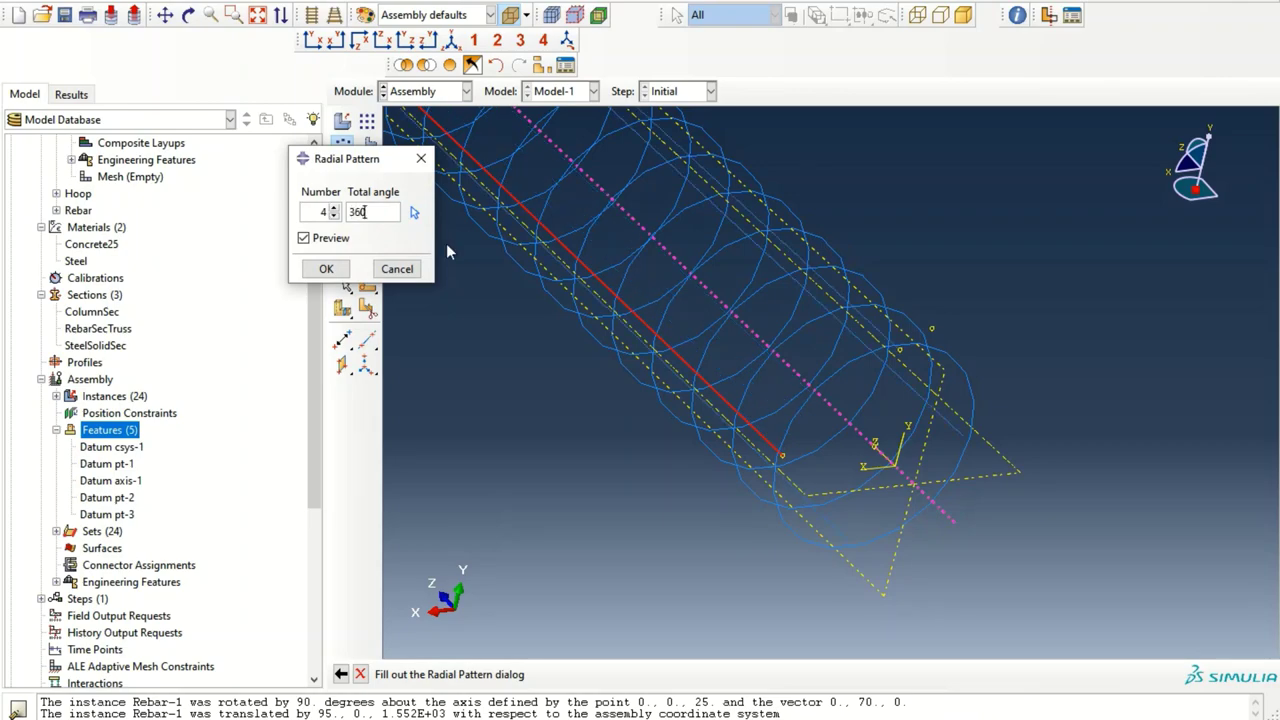
{"action": "left_click_drag", "start_coordinate": [950, 470], "coordinate": [729, 364], "text": "ctrl+alt"}
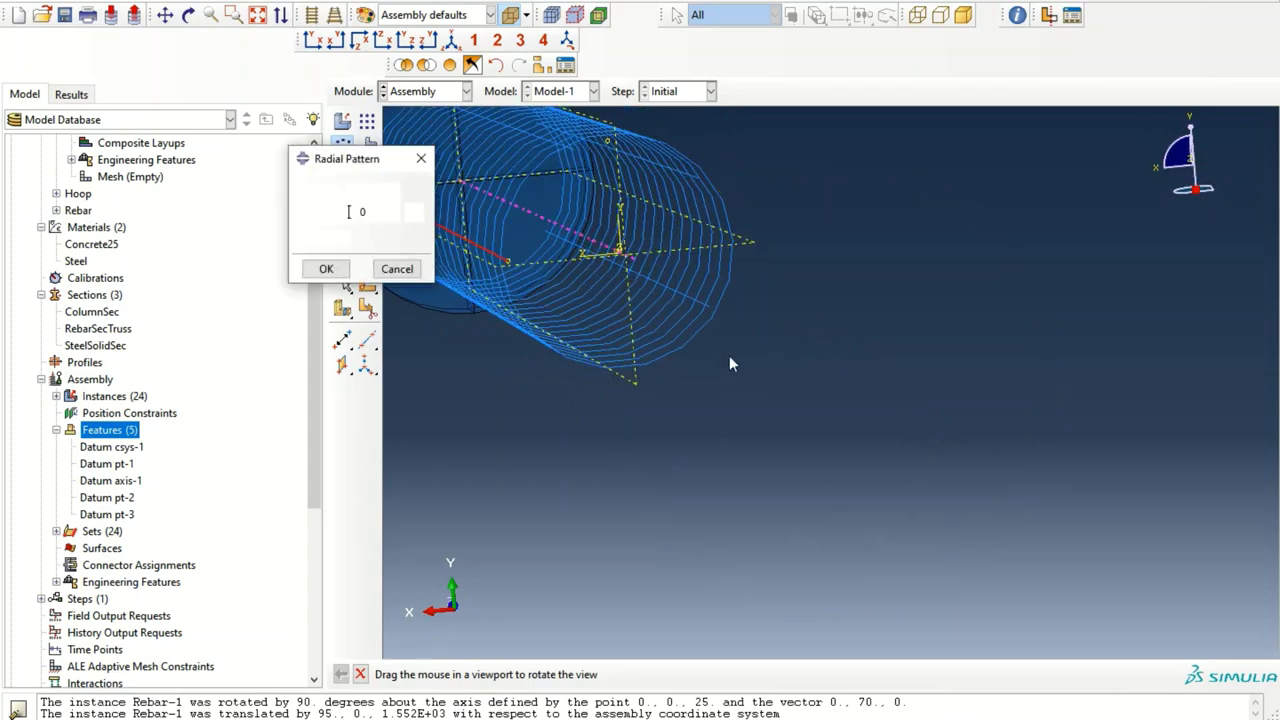
{"action": "left_click", "coordinate": [326, 268]}
- Start a new embedded region constraint named RebarEmbedment
{"action": "middle_click_drag", "start_coordinate": [483, 338], "coordinate": [1022, 483], "text": "ctrl+alt"}
{"action": "left_click_drag", "start_coordinate": [925, 349], "coordinate": [934, 394], "text": "ctrl+alt"}
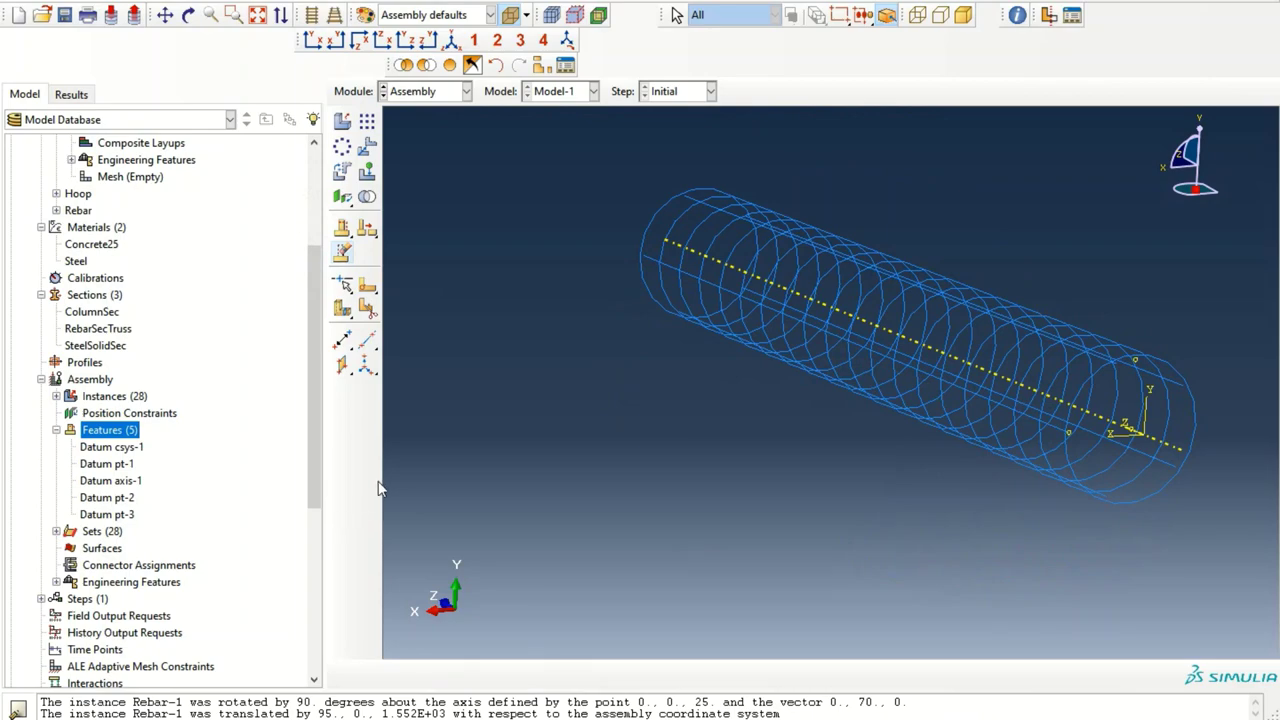
{"action": "mouse_move", "coordinate": [766, 329]}
{"action": "middle_mouse_down", "text": "ctrl+alt"}
{"action": "mouse_move", "coordinate": [866, 394]}
{"action": "mouse_move", "coordinate": [768, 418]}
{"action": "middle_mouse_up", "text": "ctrl+alt"}
{"action": "left_click_drag", "start_coordinate": [870, 517], "coordinate": [846, 529], "text": "ctrl+alt"}
{"action": "scroll", "coordinate": [91, 550], "scroll_direction": "down", "scroll_amount": 6}
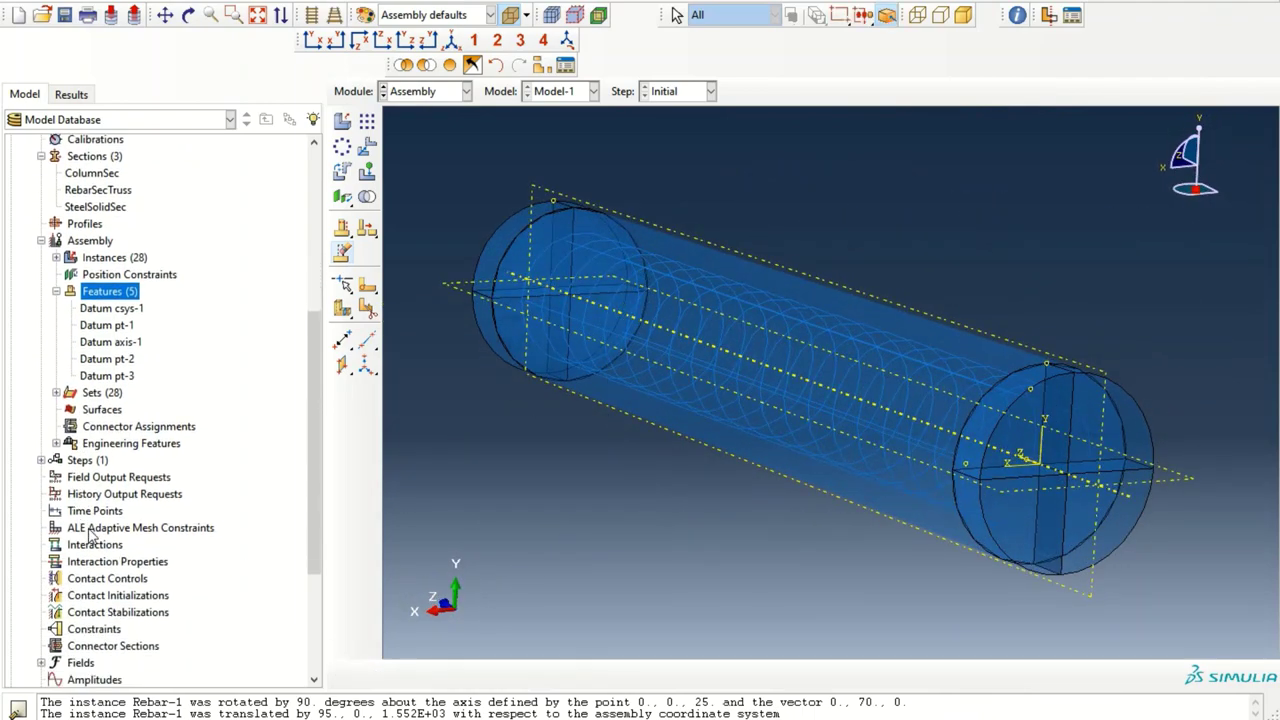
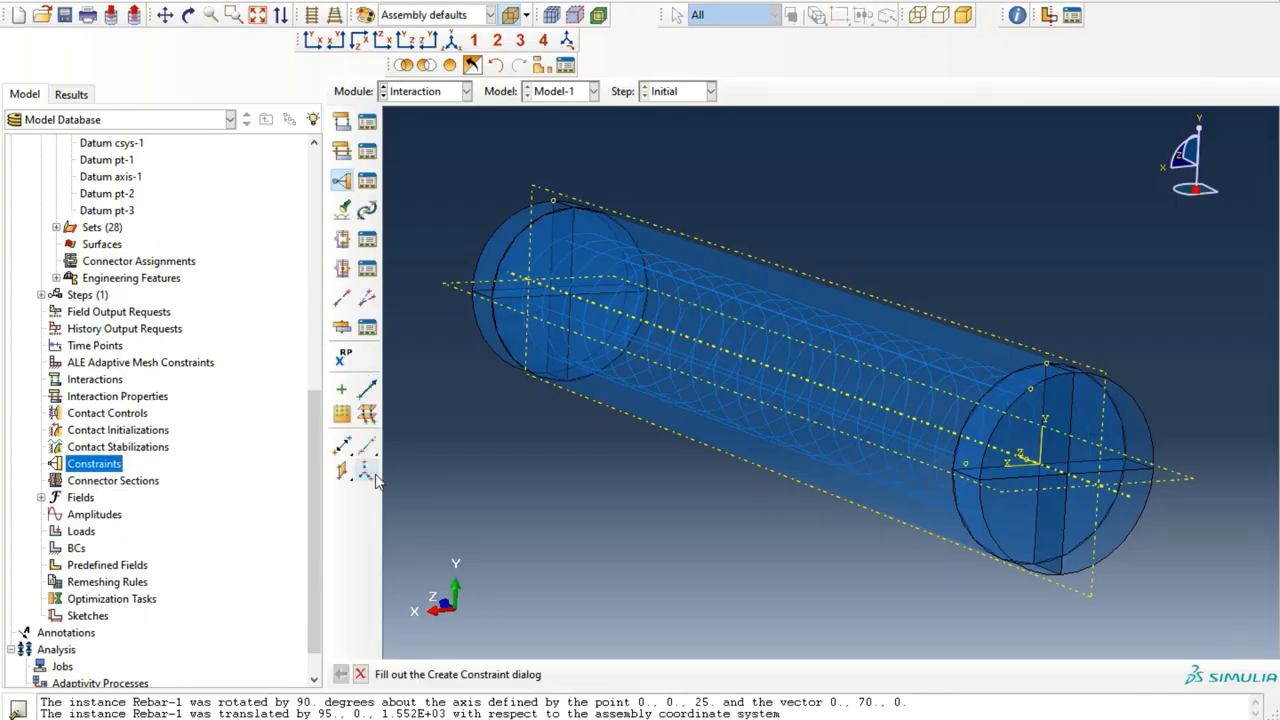
{"action": "type", "text": "RebarEmbedment"}
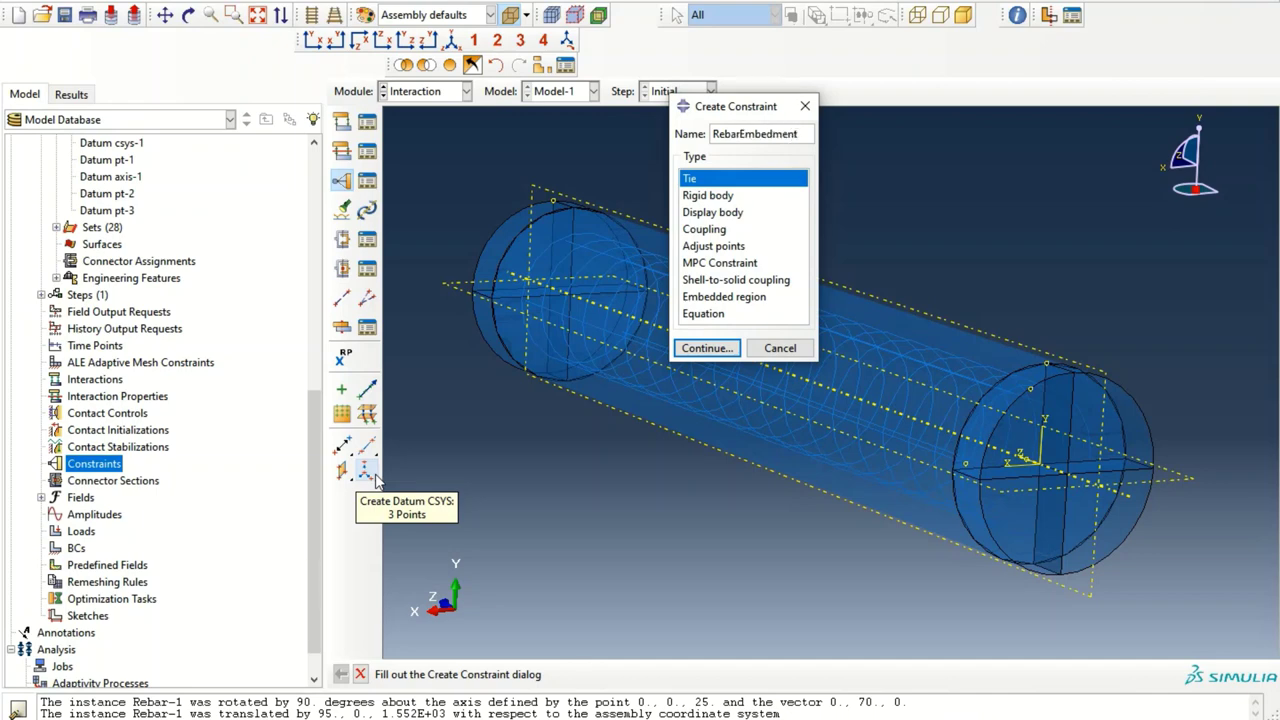
{"action": "left_click", "coordinate": [712, 297]}
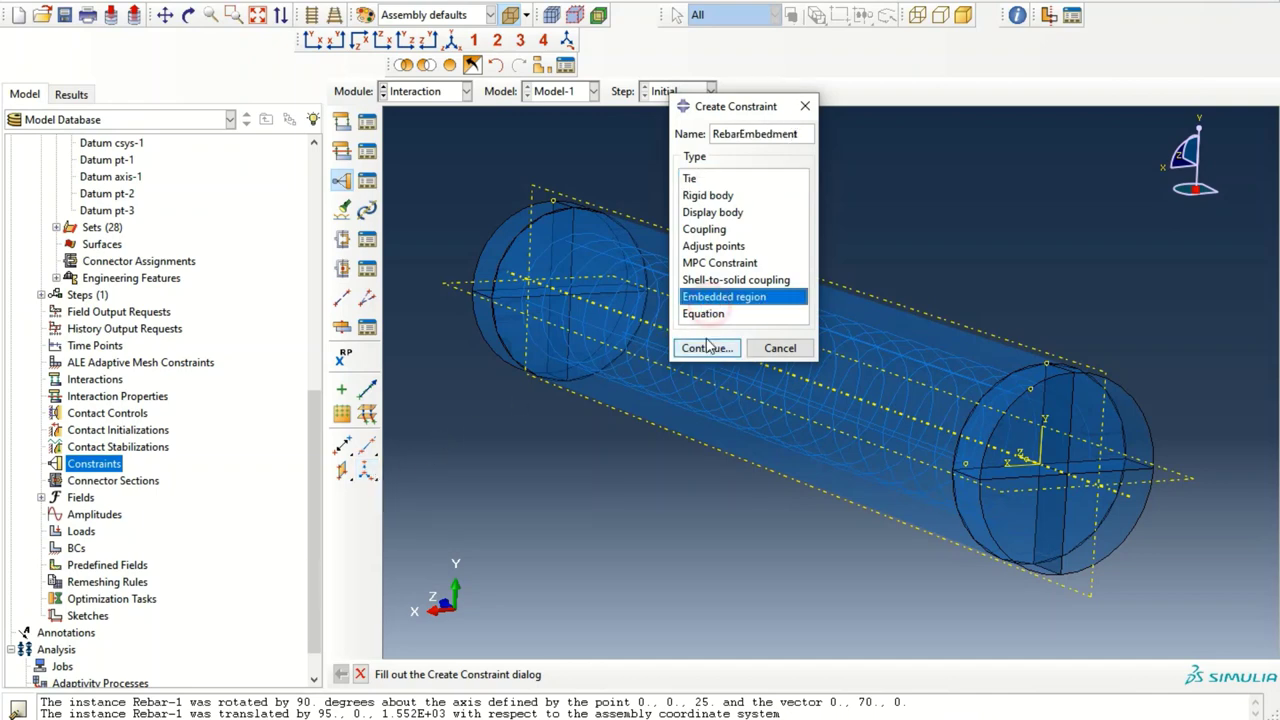
{"action": "left_click", "coordinate": [706, 348]}
- Remove the Column-1, EndPlate-1 and EndPlate-2 instances from the display, leaving only the reinforcement cage for selection
{"action": "left_click", "coordinate": [536, 64]}
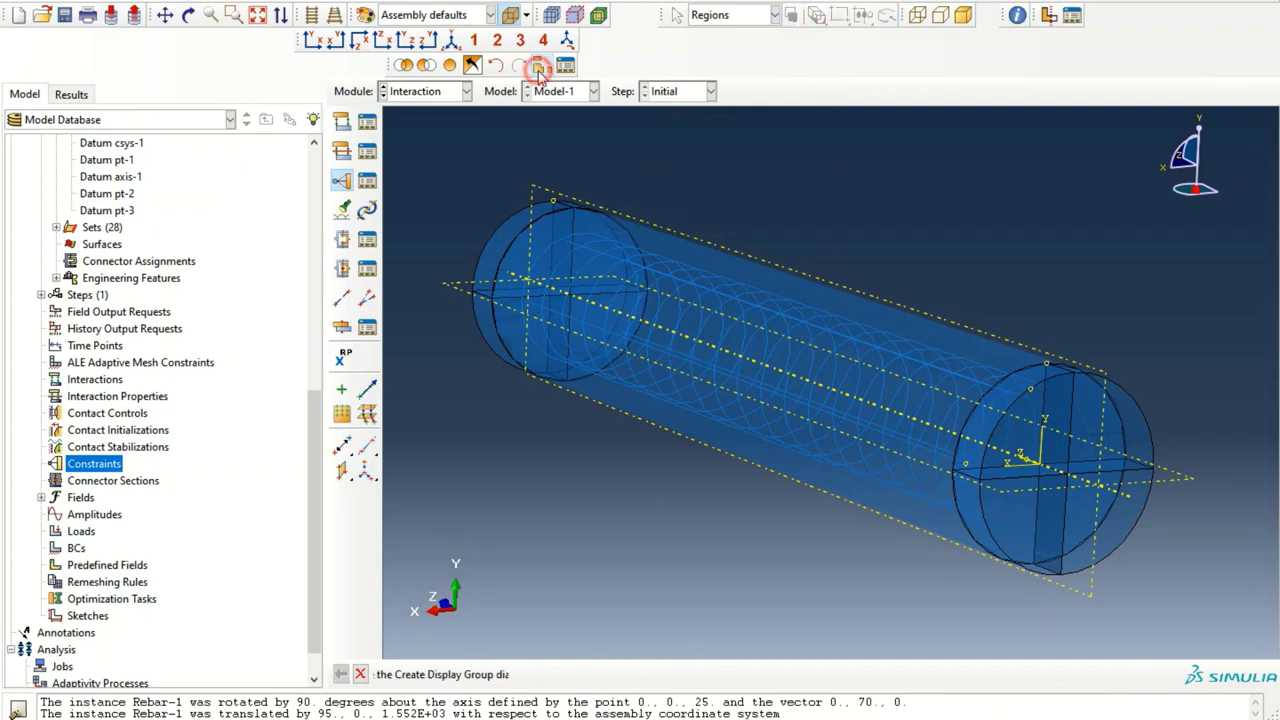
{"action": "left_click", "coordinate": [357, 113]}
{"action": "left_click", "coordinate": [358, 127], "text": "ctrl"}
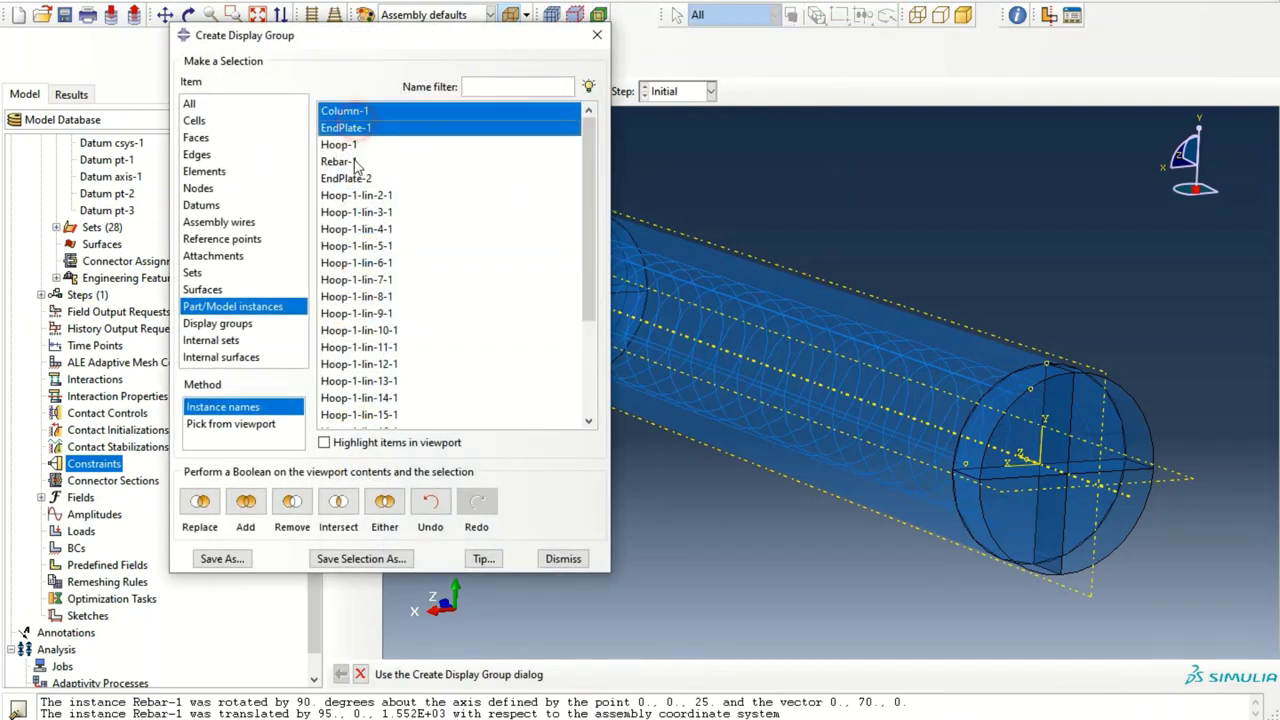
{"action": "left_click", "coordinate": [358, 178], "text": "ctrl"}
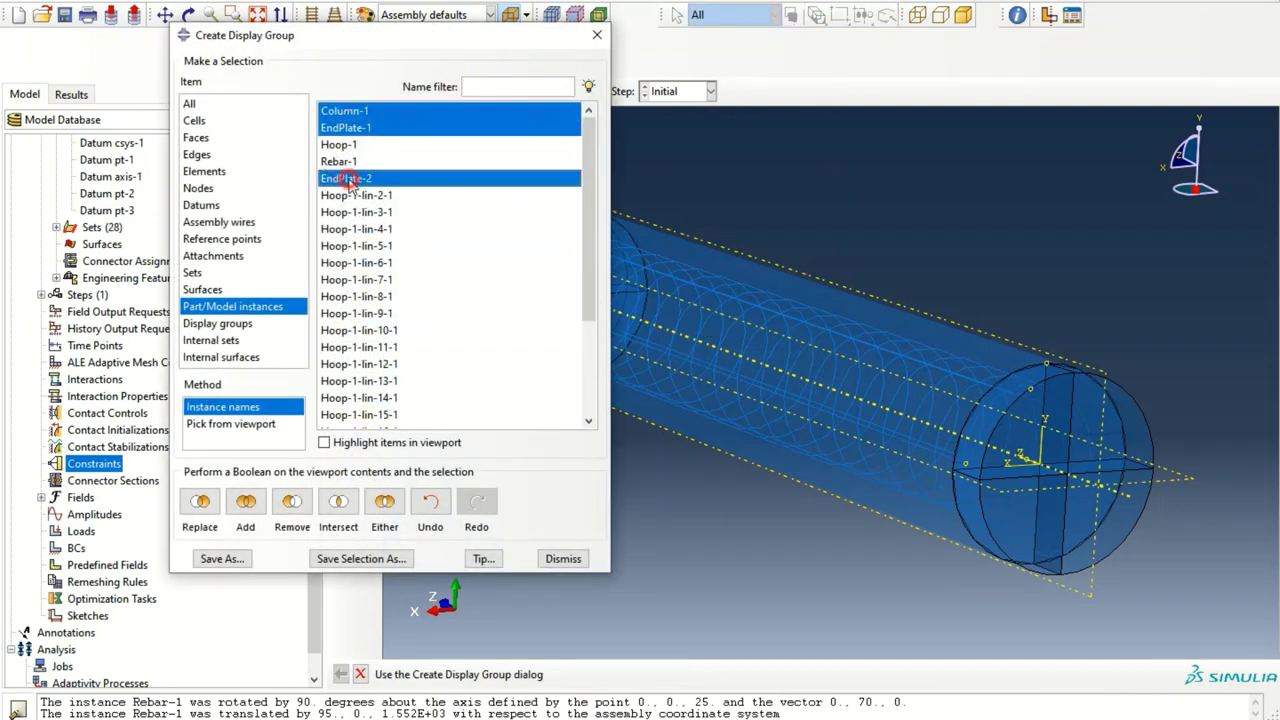
{"action": "left_click", "coordinate": [291, 500]}
{"action": "left_click", "coordinate": [597, 35]}
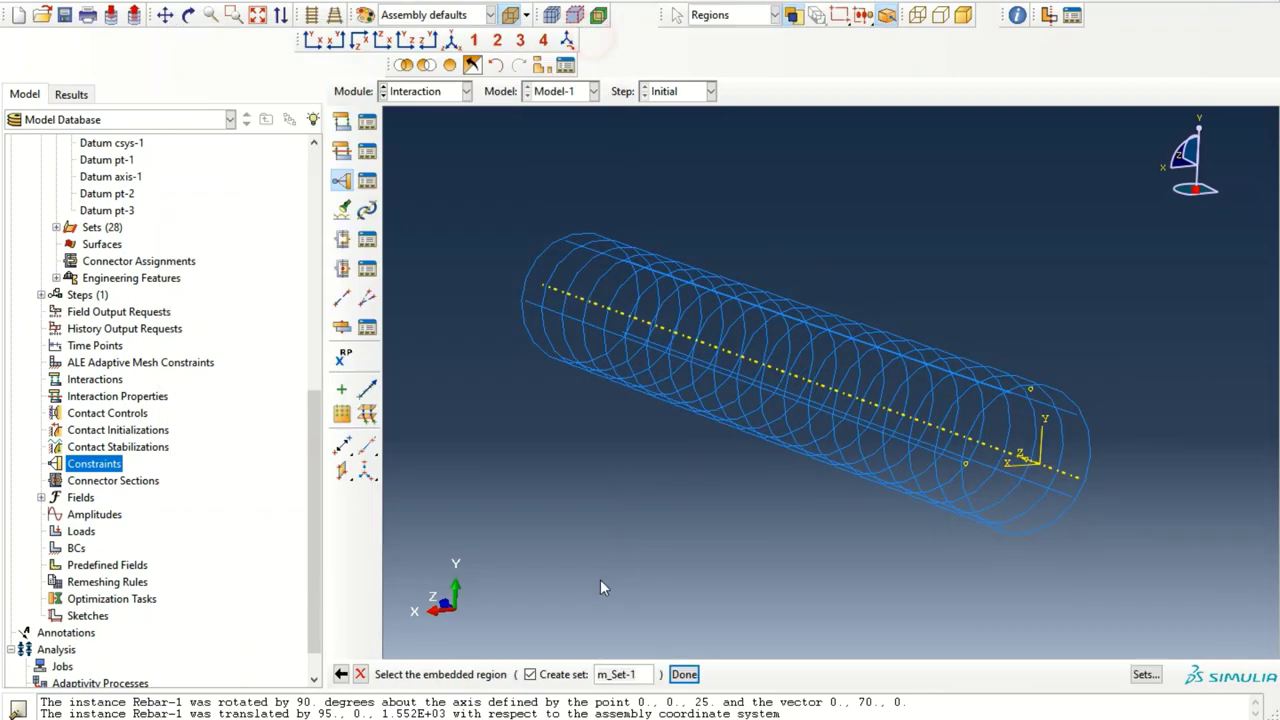
- Embed the entire hoop and rebar cage in the concrete column as host region and accept the embedment constraint
{"action": "left_click_drag", "start_coordinate": [476, 167], "coordinate": [1150, 587]}
{"action": "left_click", "coordinate": [684, 674]}
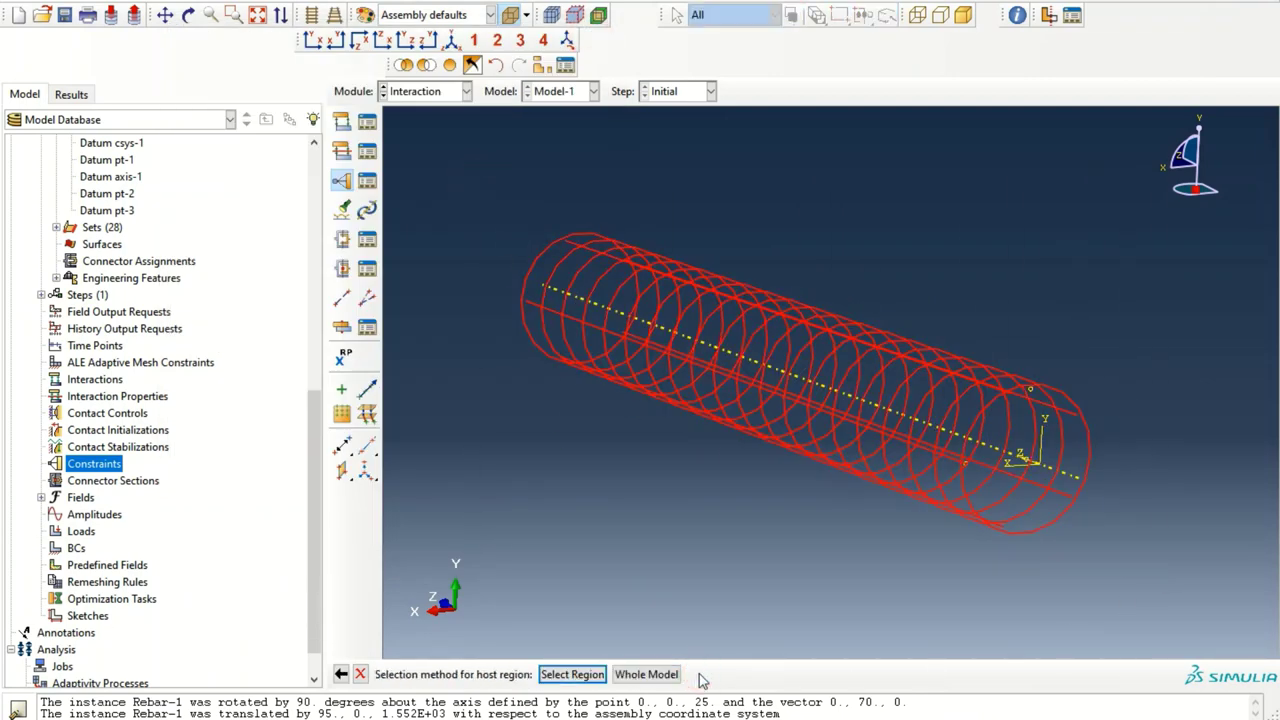
{"action": "left_click", "coordinate": [574, 674]}
{"action": "left_click", "coordinate": [474, 66]}
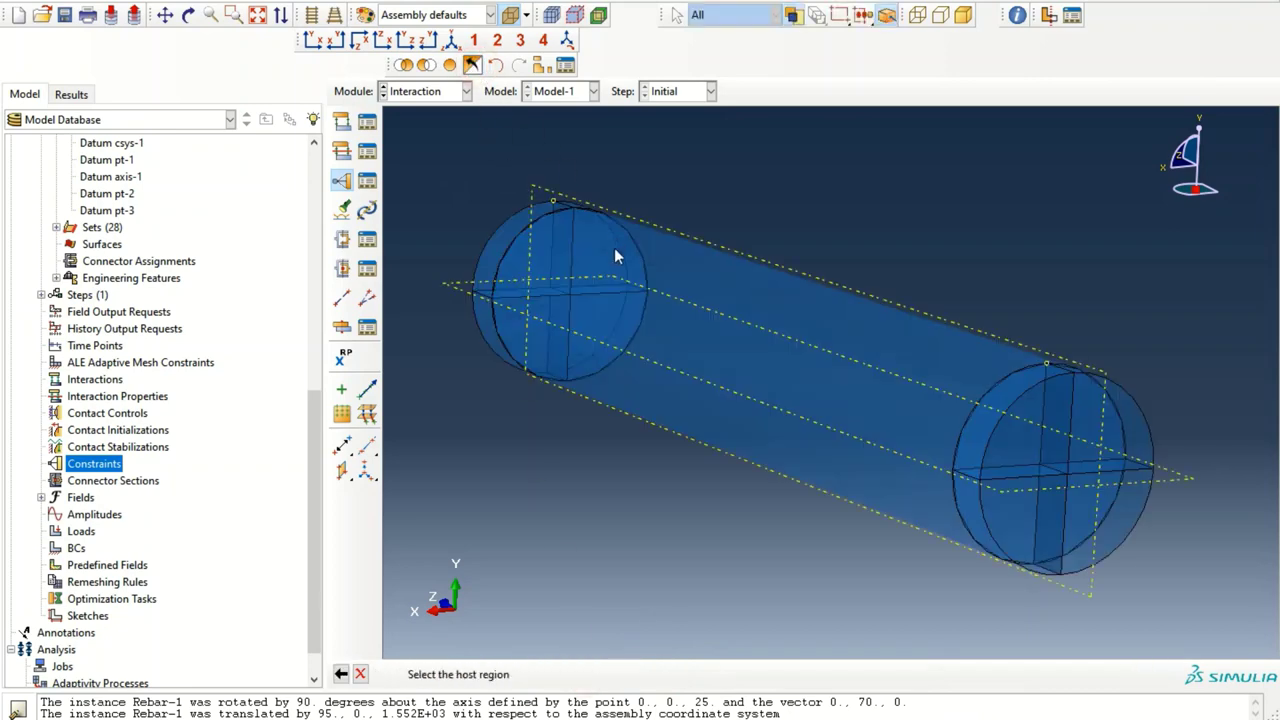
{"action": "left_click", "coordinate": [686, 346]}
{"action": "left_click", "coordinate": [653, 674]}
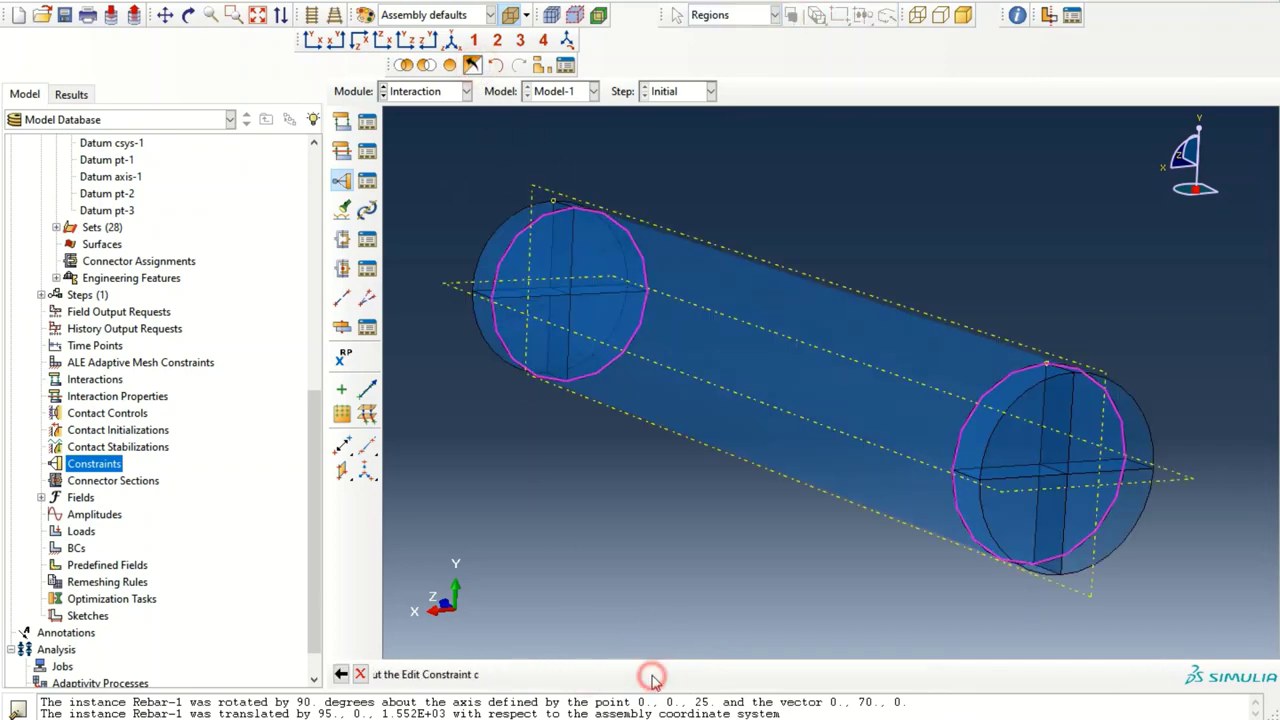
{"action": "left_click", "coordinate": [323, 469]}
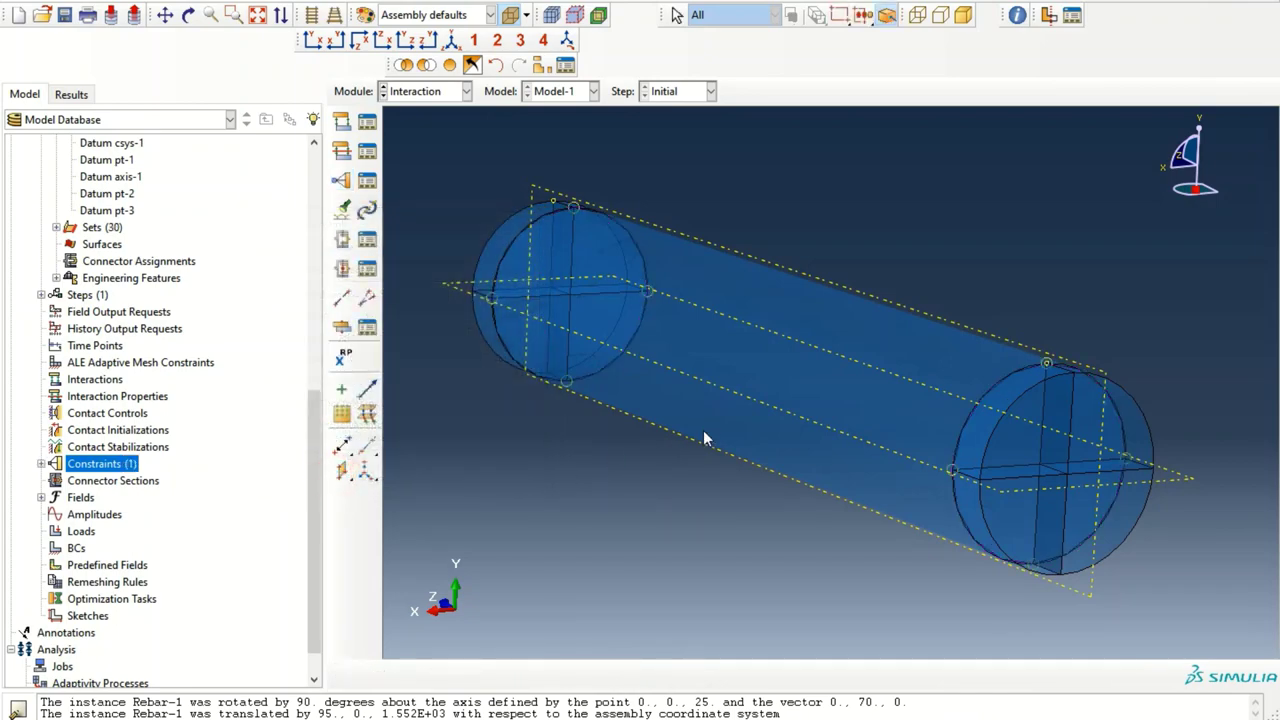
- Start a new tie constraint named PlateTop
{"action": "left_click_drag", "start_coordinate": [705, 423], "coordinate": [1022, 412], "text": "ctrl+alt"}
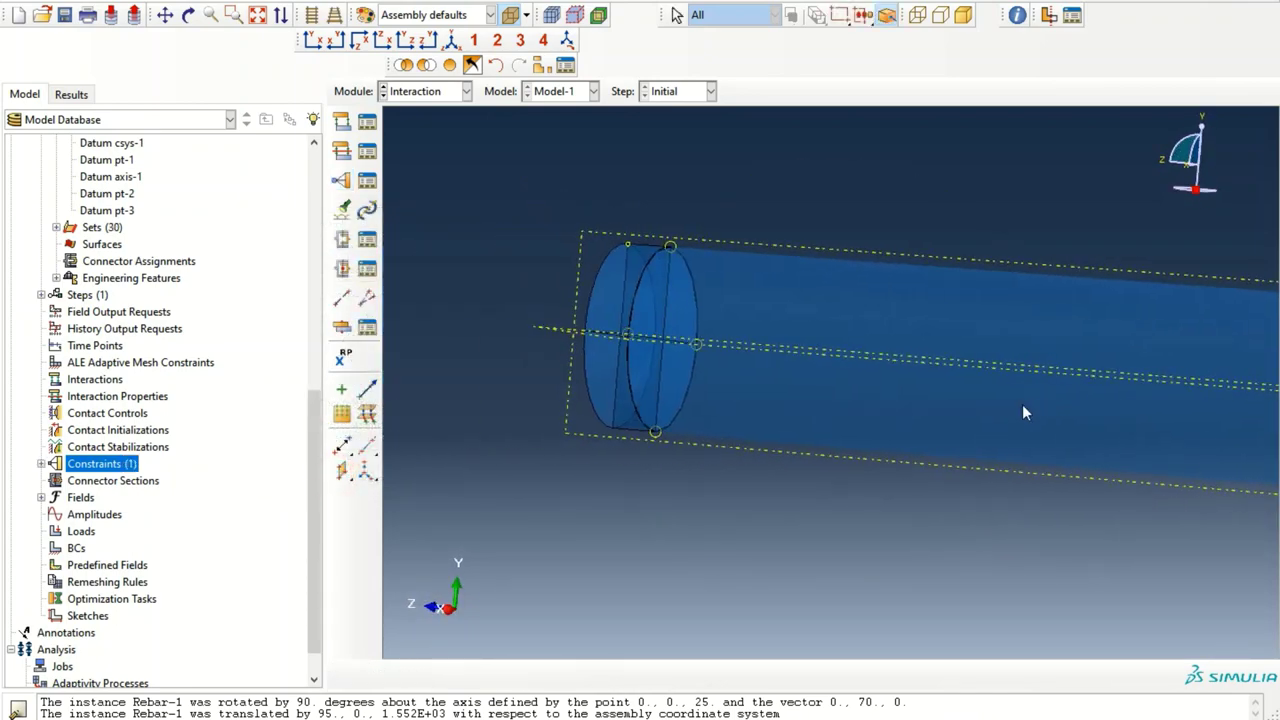
{"action": "left_click_drag", "start_coordinate": [695, 336], "coordinate": [490, 434], "text": "ctrl+alt"}
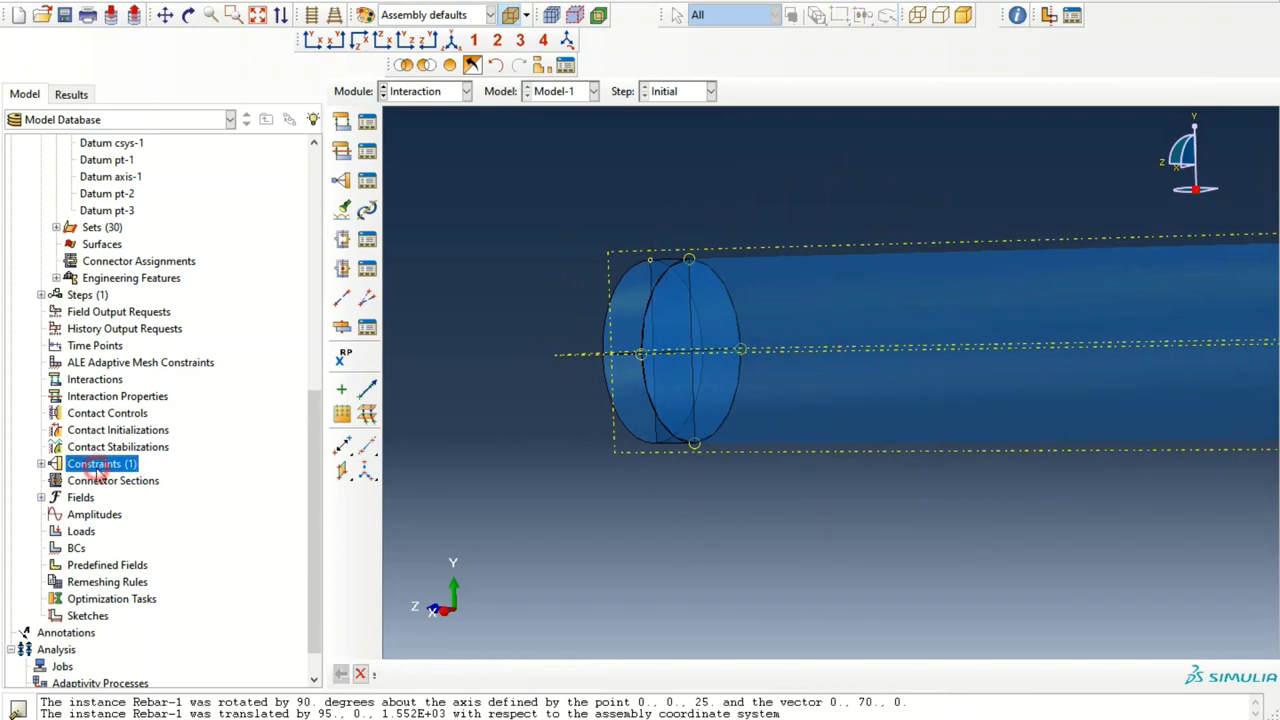
{"action": "double_click", "coordinate": [98, 465]}
{"action": "left_click", "coordinate": [690, 178]}
{"action": "left_click", "coordinate": [790, 138]}
{"action": "left_click_drag", "start_coordinate": [790, 138], "coordinate": [638, 126]}
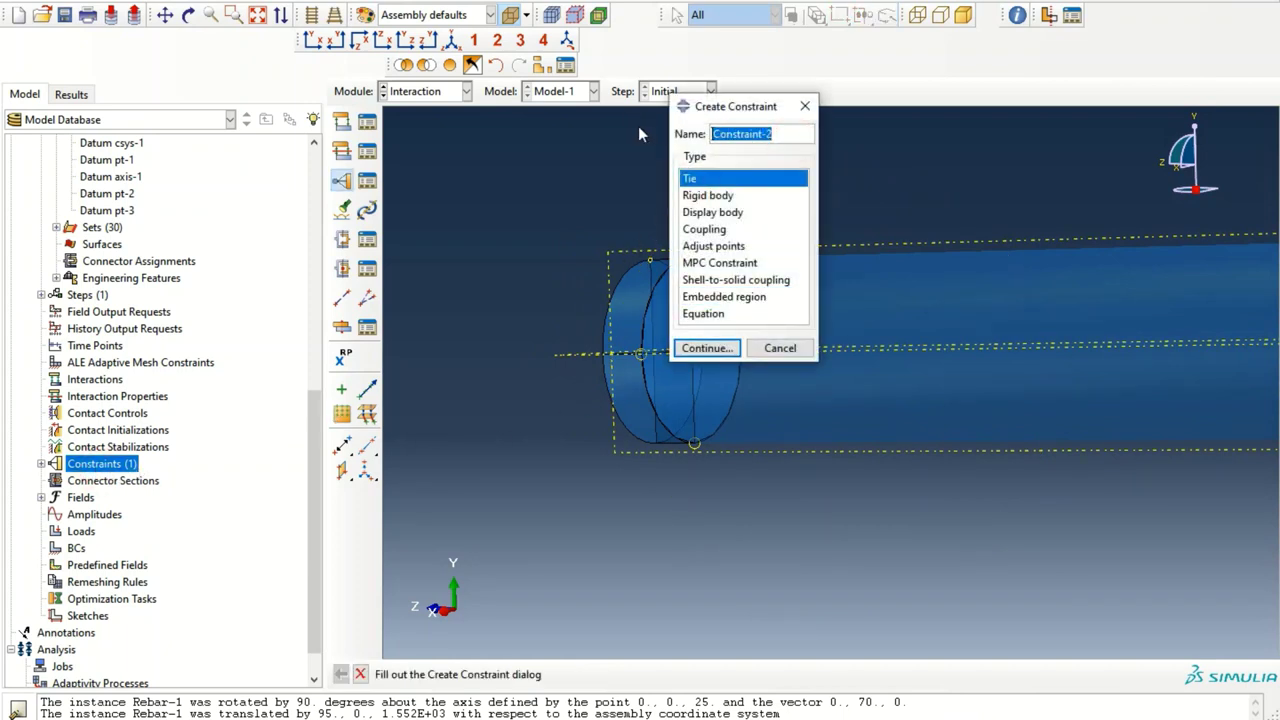
{"action": "type", "text": "d"}
{"action": "key", "text": "BackSpace"}
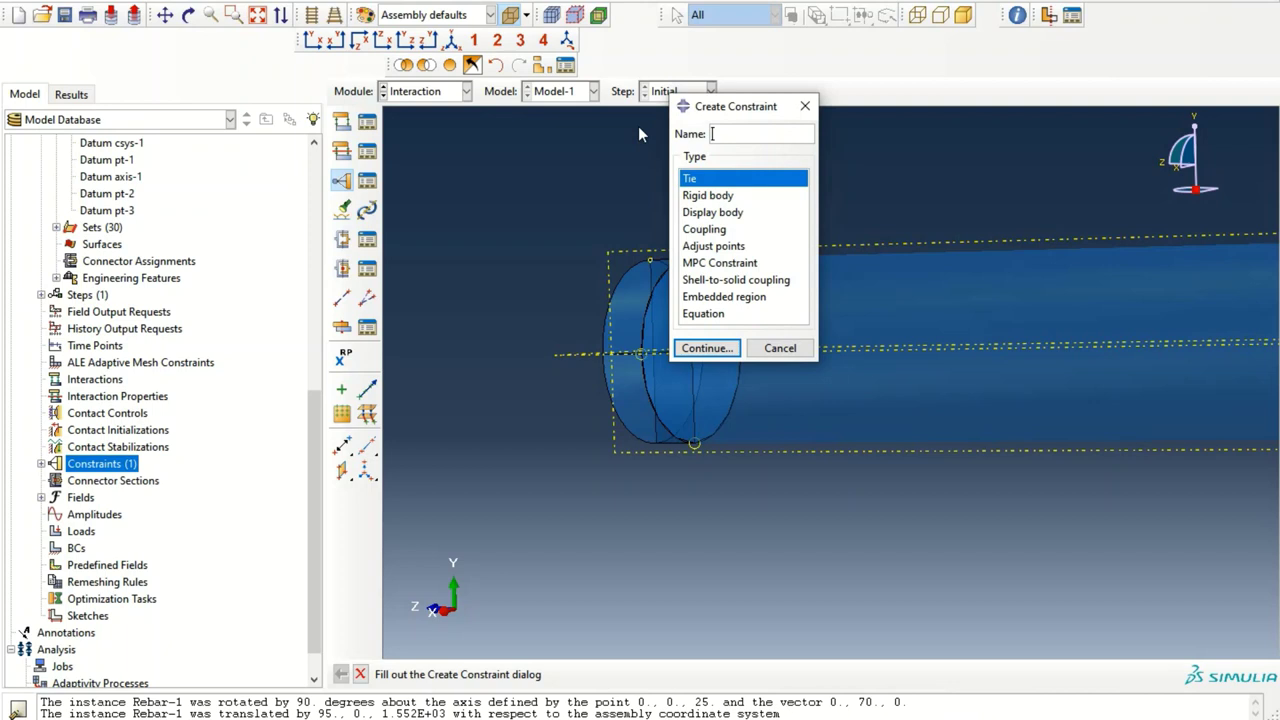
{"action": "type", "text": "PlateTop"}
{"action": "key", "text": "Return"}
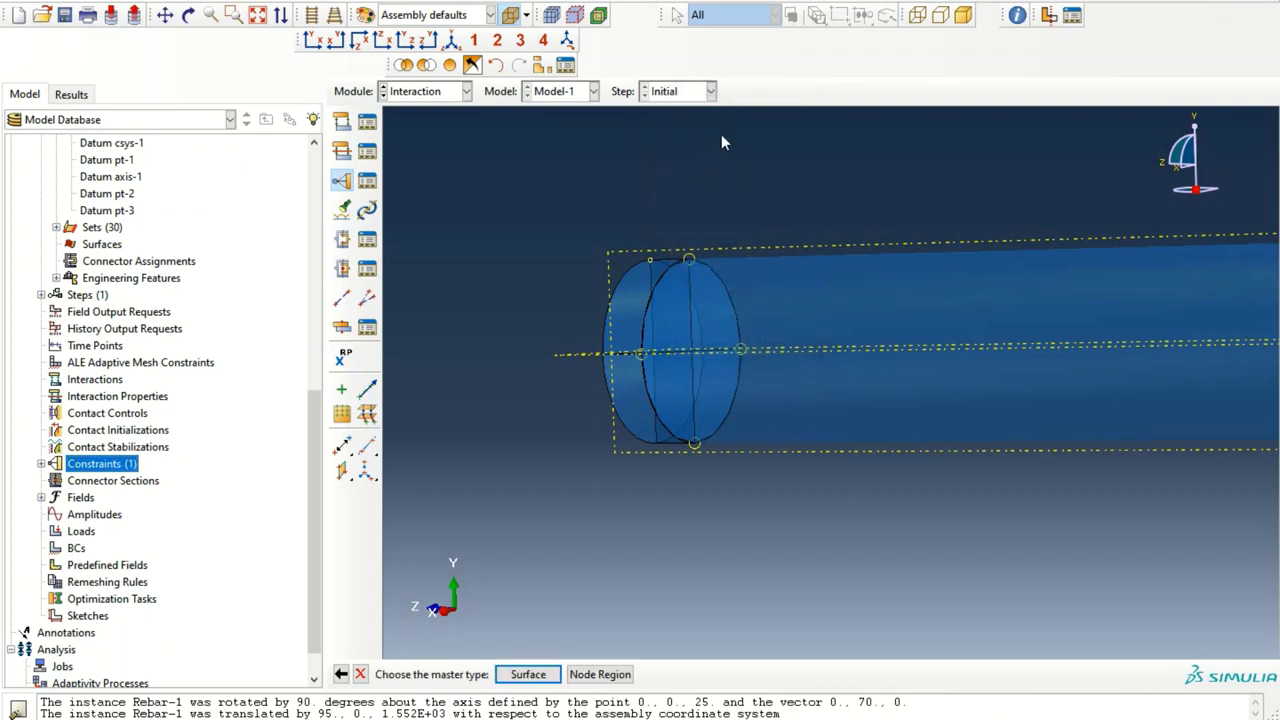
- Choose a surface as the PlateTop master type and display only the EndPlate-2 instance for selection
{"action": "left_click", "coordinate": [529, 675]}
{"action": "left_click", "coordinate": [537, 67]}
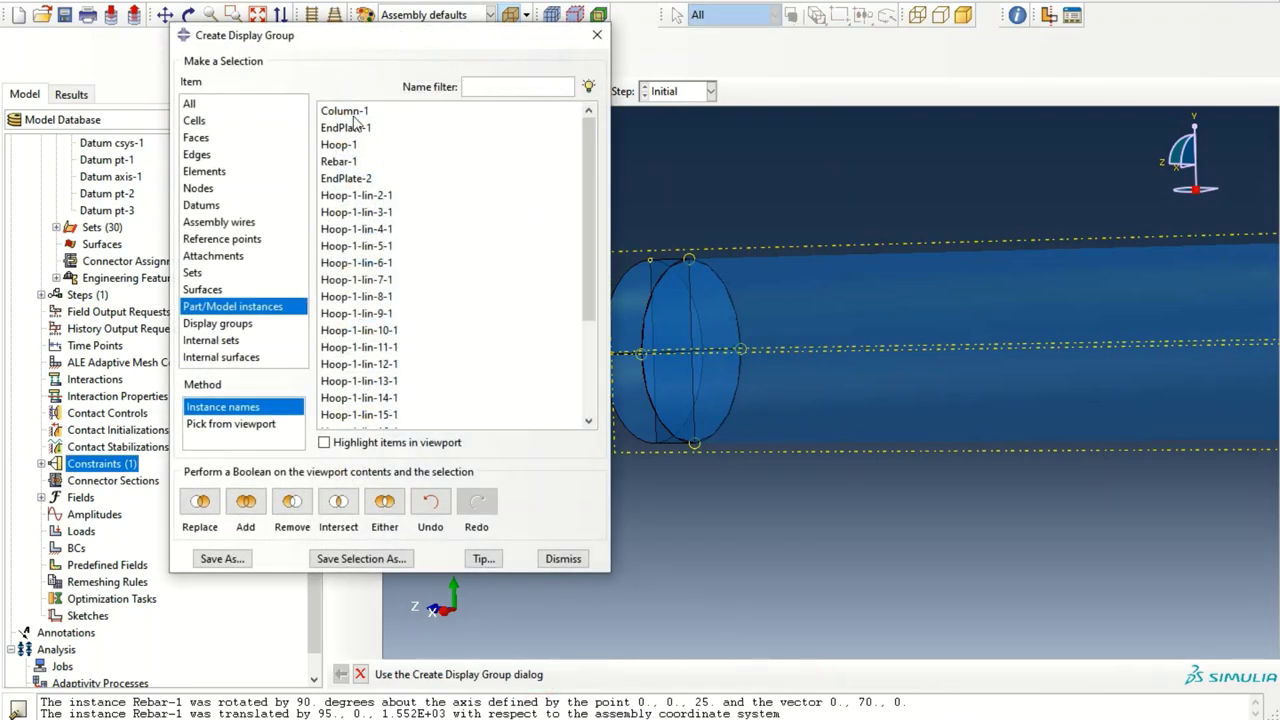
{"action": "left_click", "coordinate": [346, 128]}
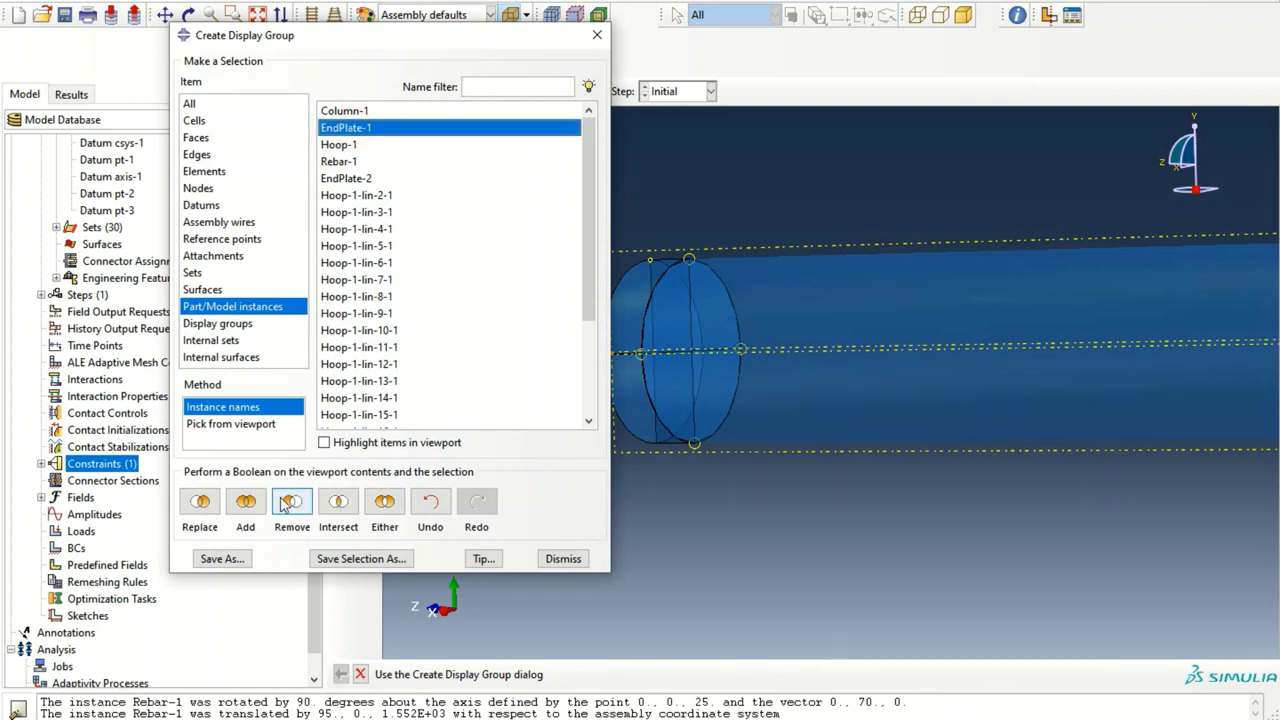
{"action": "left_click", "coordinate": [203, 503]}
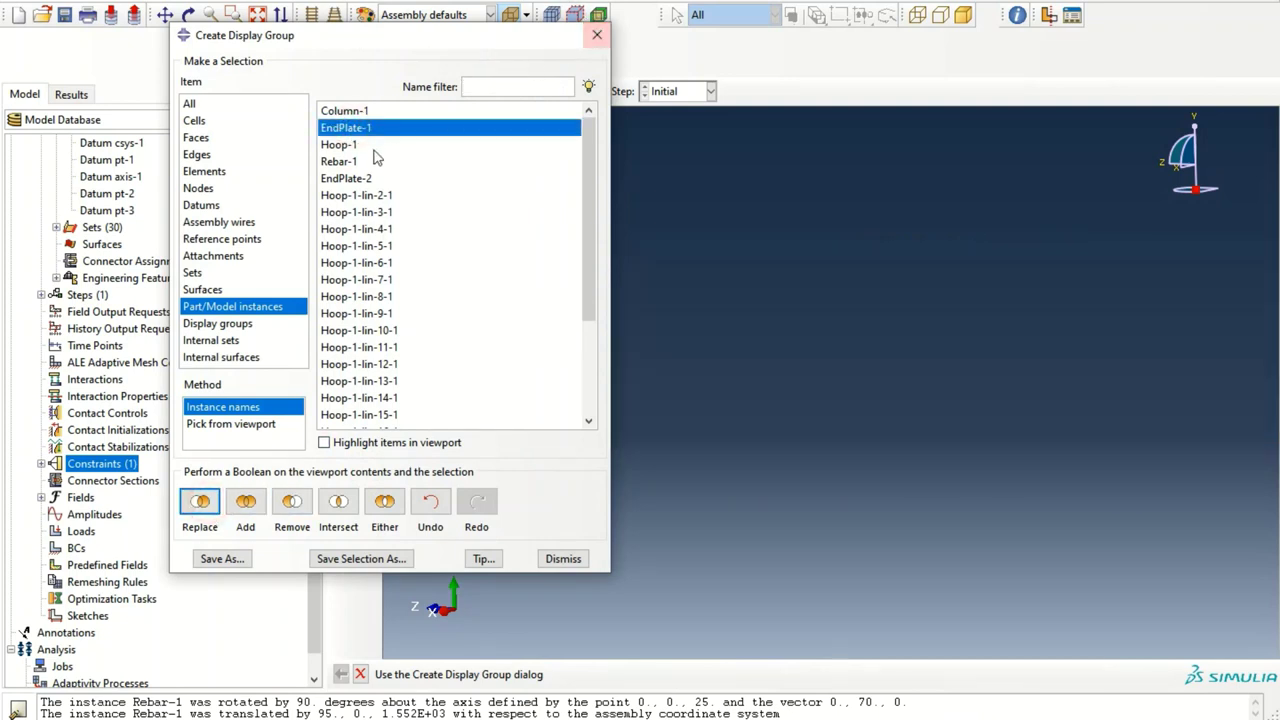
{"action": "left_click", "coordinate": [348, 178]}
{"action": "left_click", "coordinate": [200, 502]}
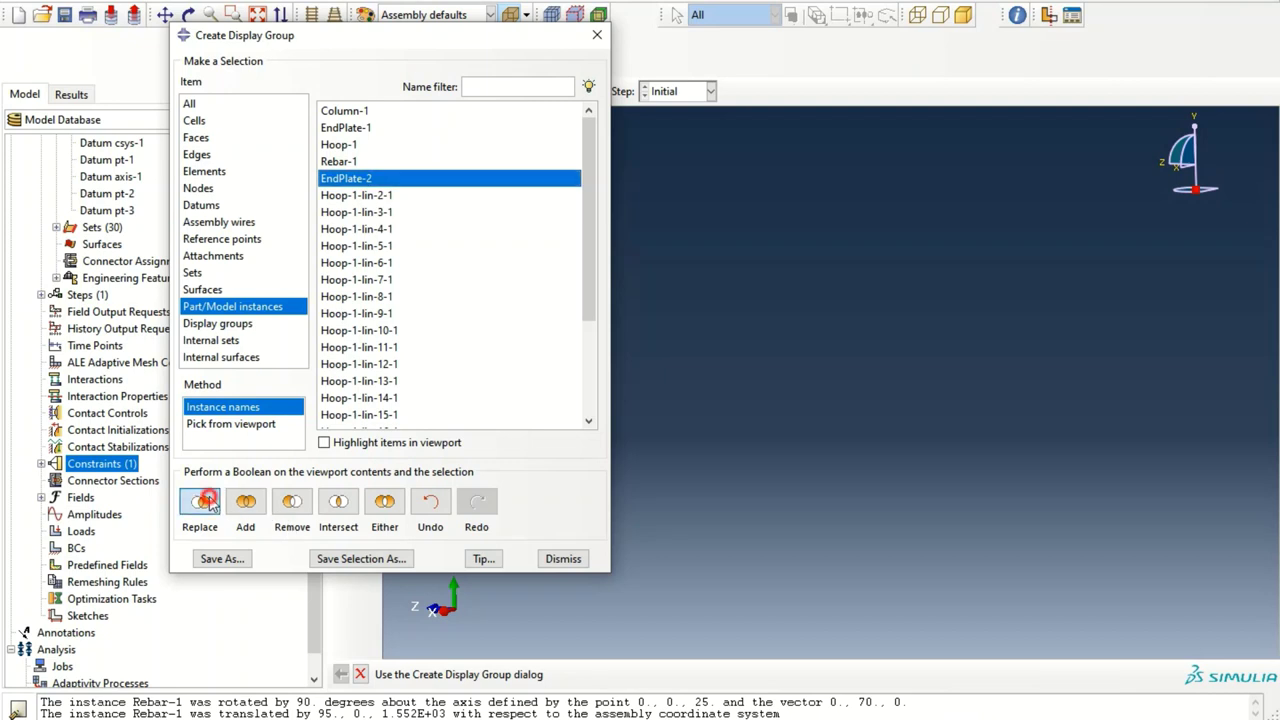
{"action": "left_click", "coordinate": [597, 35]}
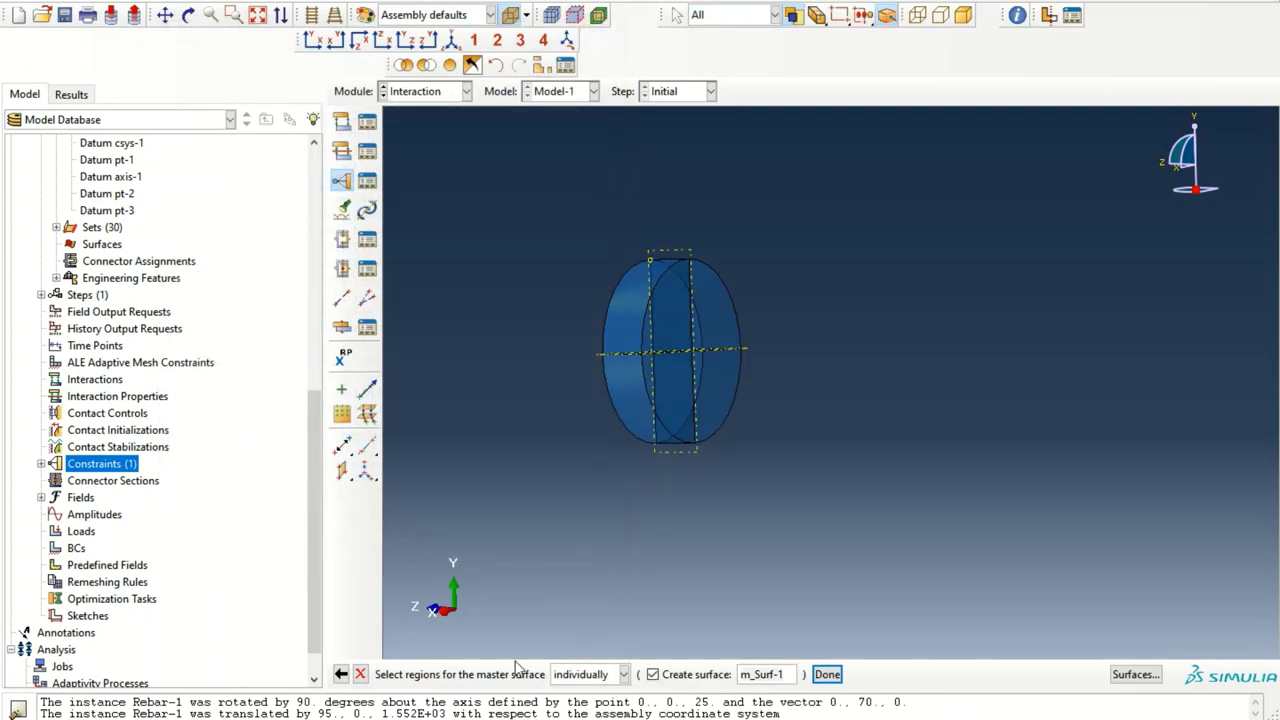
- Select all four quadrants of EndPlate-2's inner face as the master surface
{"action": "left_click", "coordinate": [672, 311]}
{"action": "left_click", "coordinate": [712, 376], "text": "shift"}
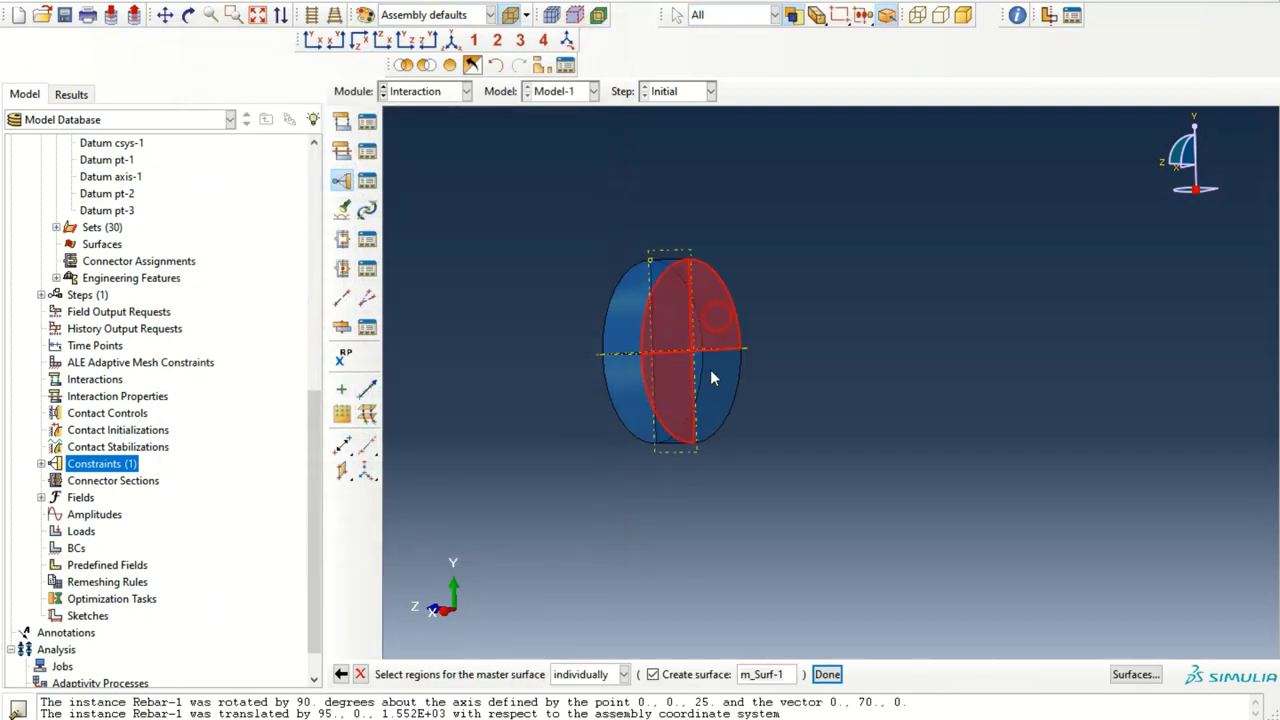
{"action": "left_click", "coordinate": [827, 674]}
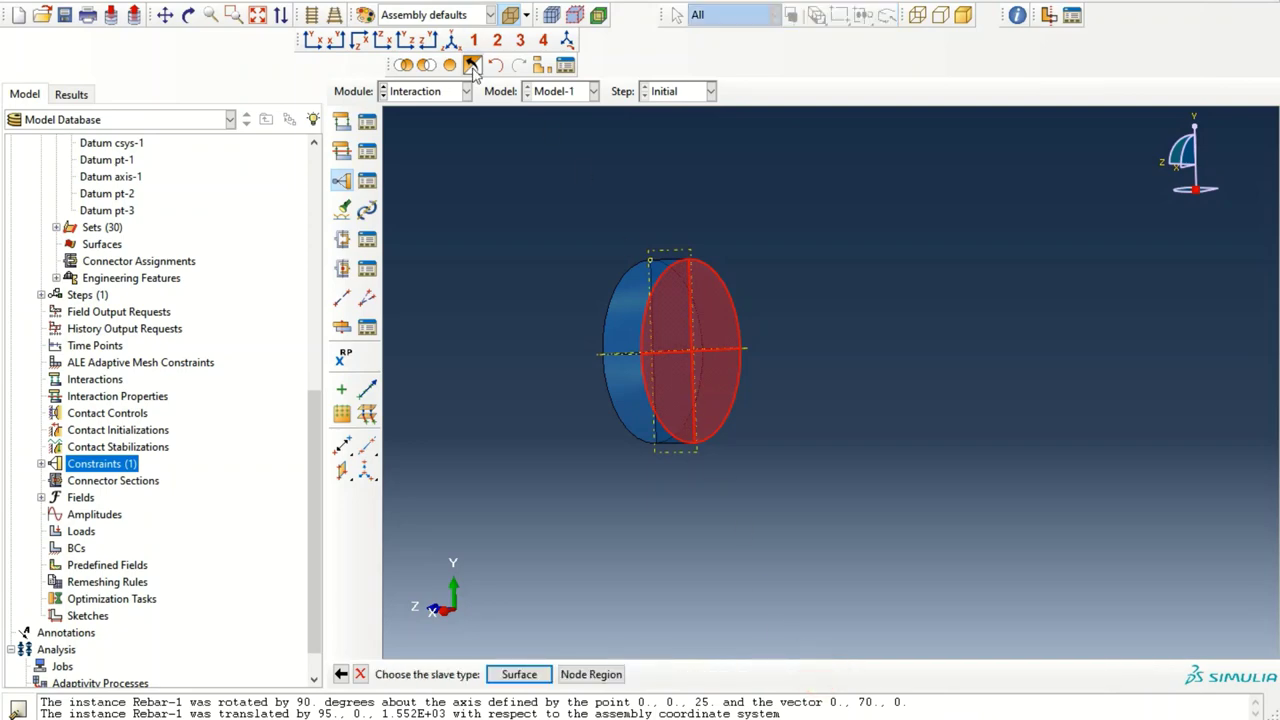
- Select the concrete column's end face adjoining EndPlate-2 as the slave surface and accept the PlateTop tie
{"action": "left_click_drag", "start_coordinate": [612, 285], "coordinate": [760, 330], "text": "ctrl+alt"}
{"action": "left_click", "coordinate": [519, 674]}
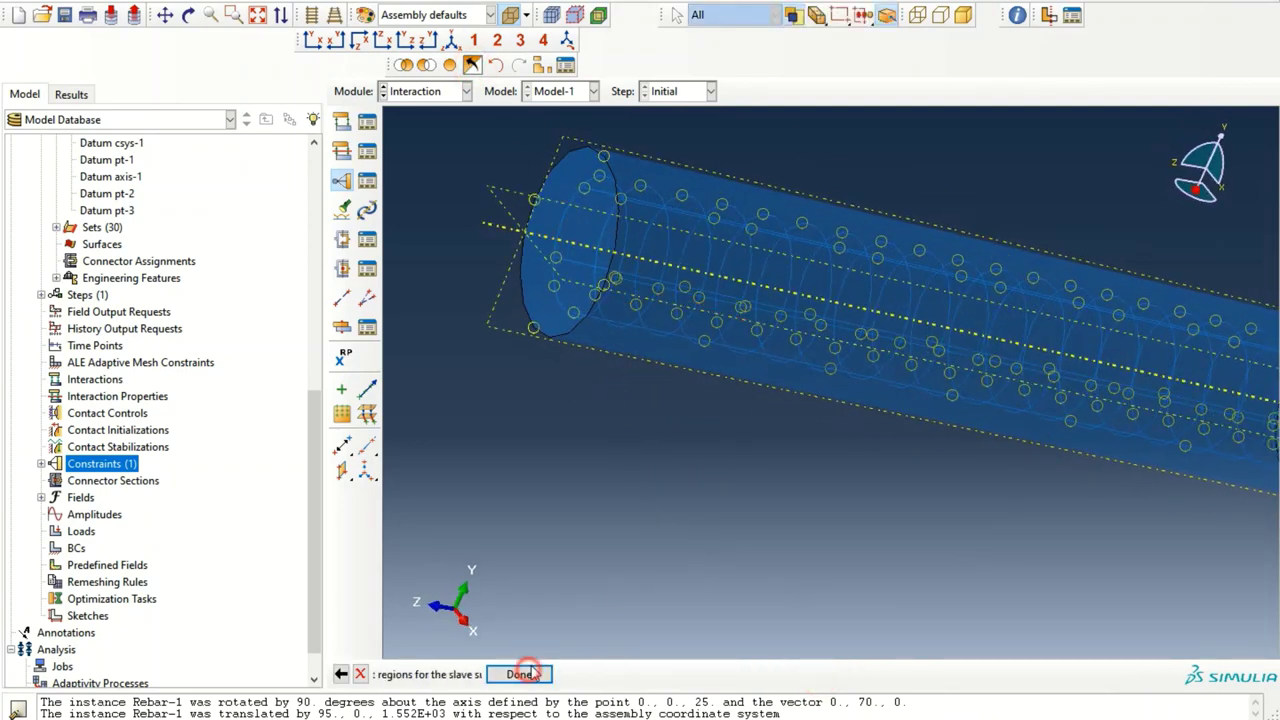
{"action": "left_click", "coordinate": [829, 674]}
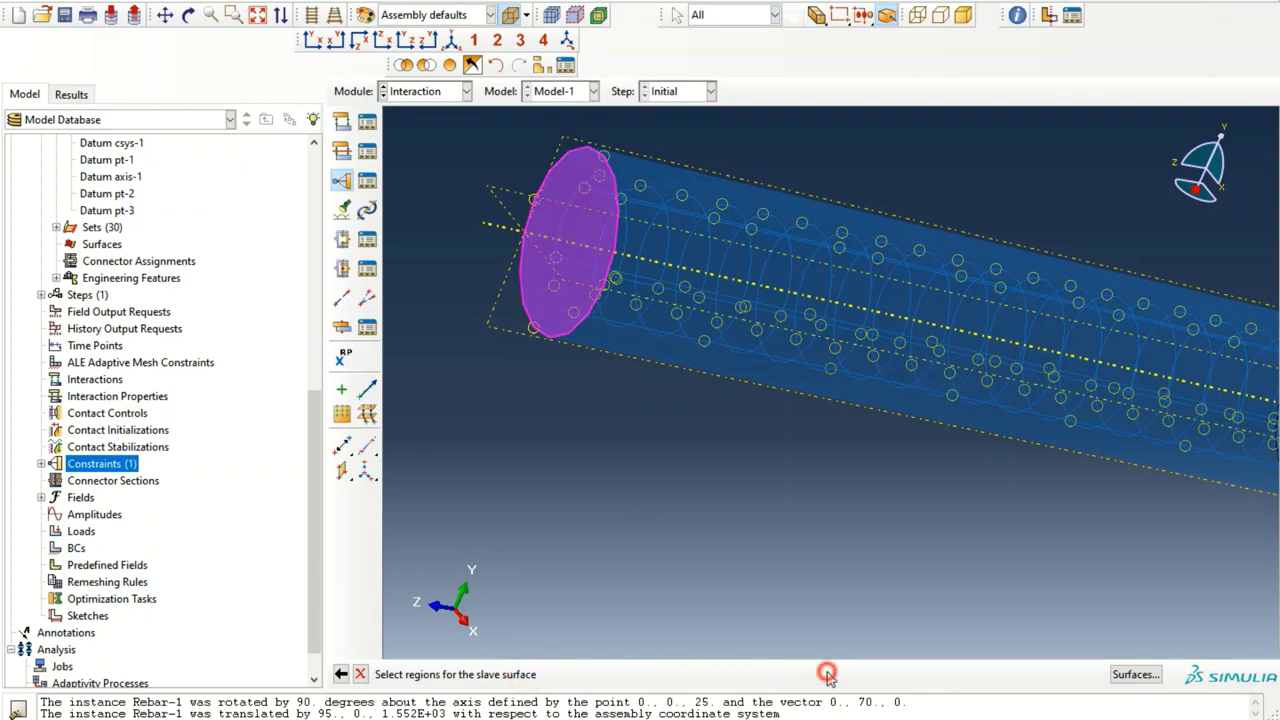
{"action": "left_click", "coordinate": [390, 597]}
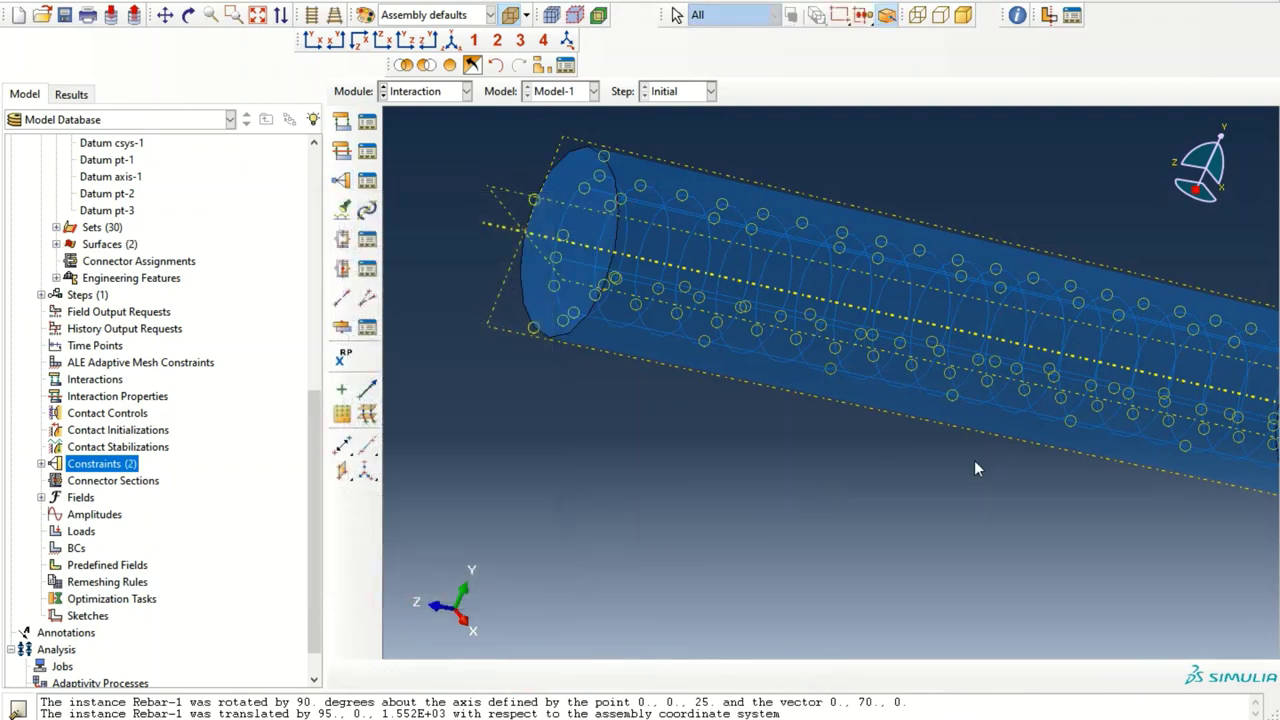
- Display only the EndPlate-1 instance
{"action": "left_click_drag", "start_coordinate": [974, 460], "coordinate": [856, 378], "text": "ctrl+alt"}
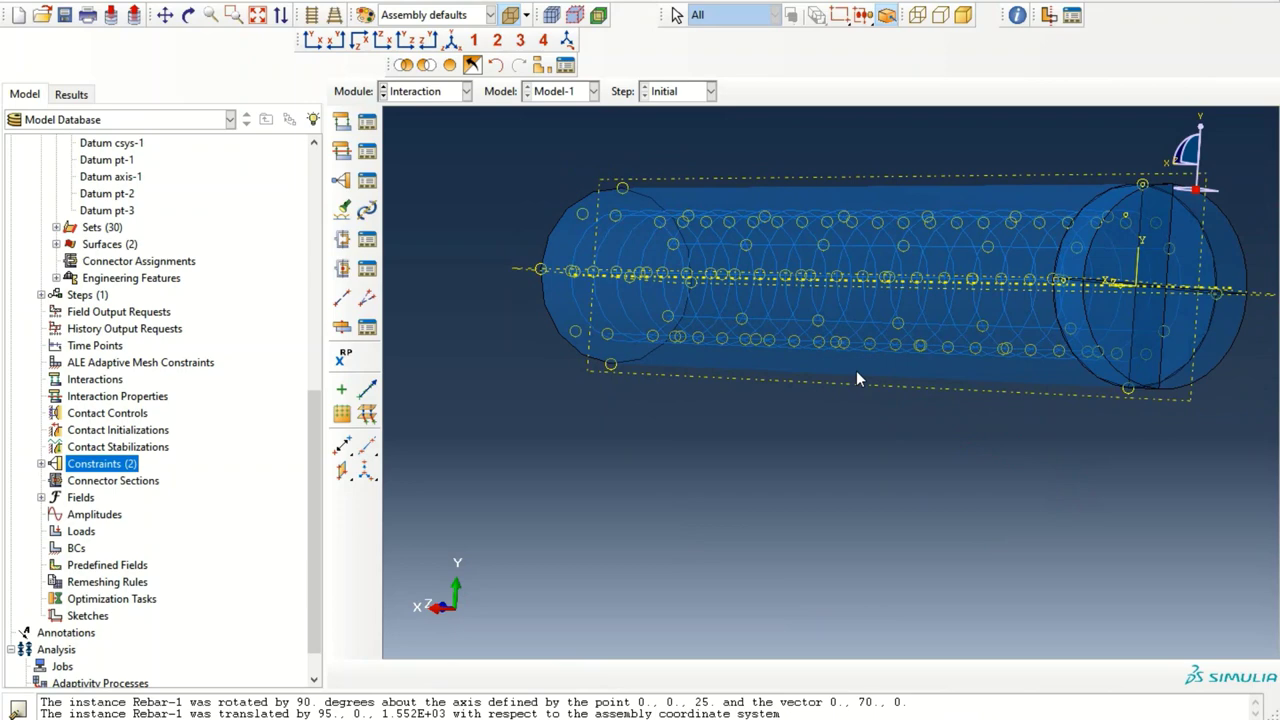
{"action": "left_click", "coordinate": [536, 67]}
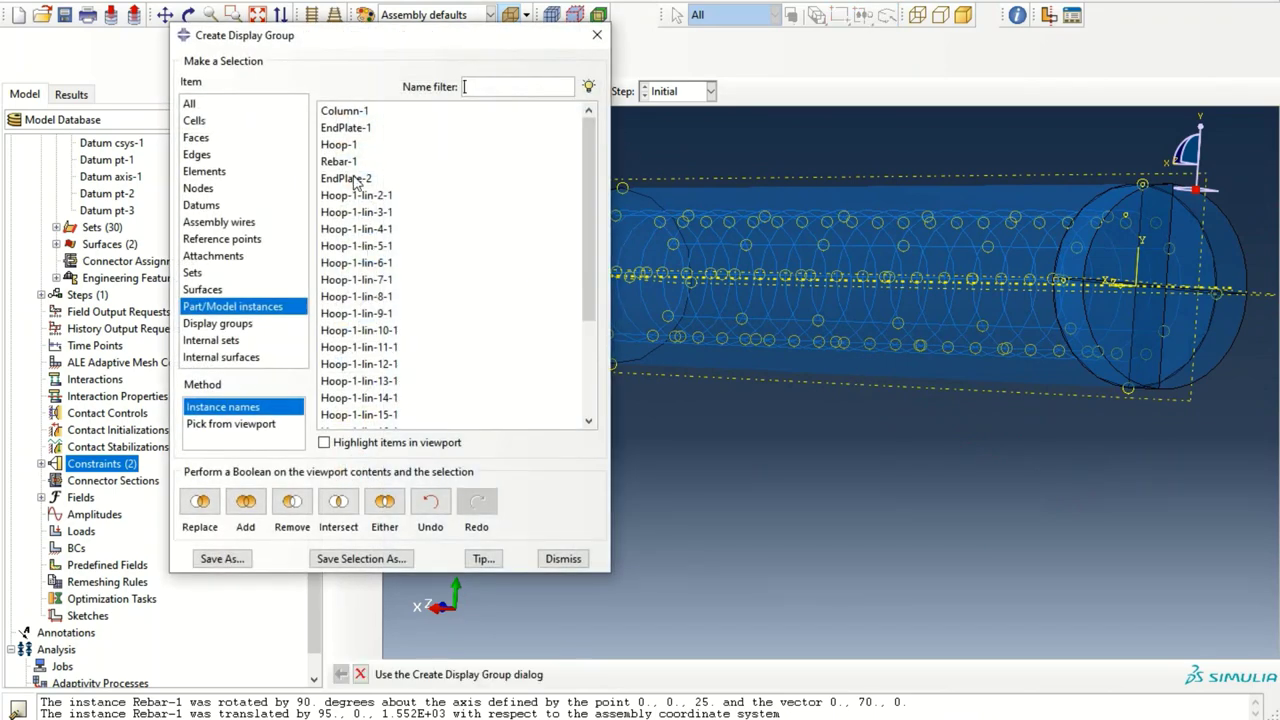
{"action": "left_click", "coordinate": [355, 179]}
{"action": "left_click", "coordinate": [201, 508]}
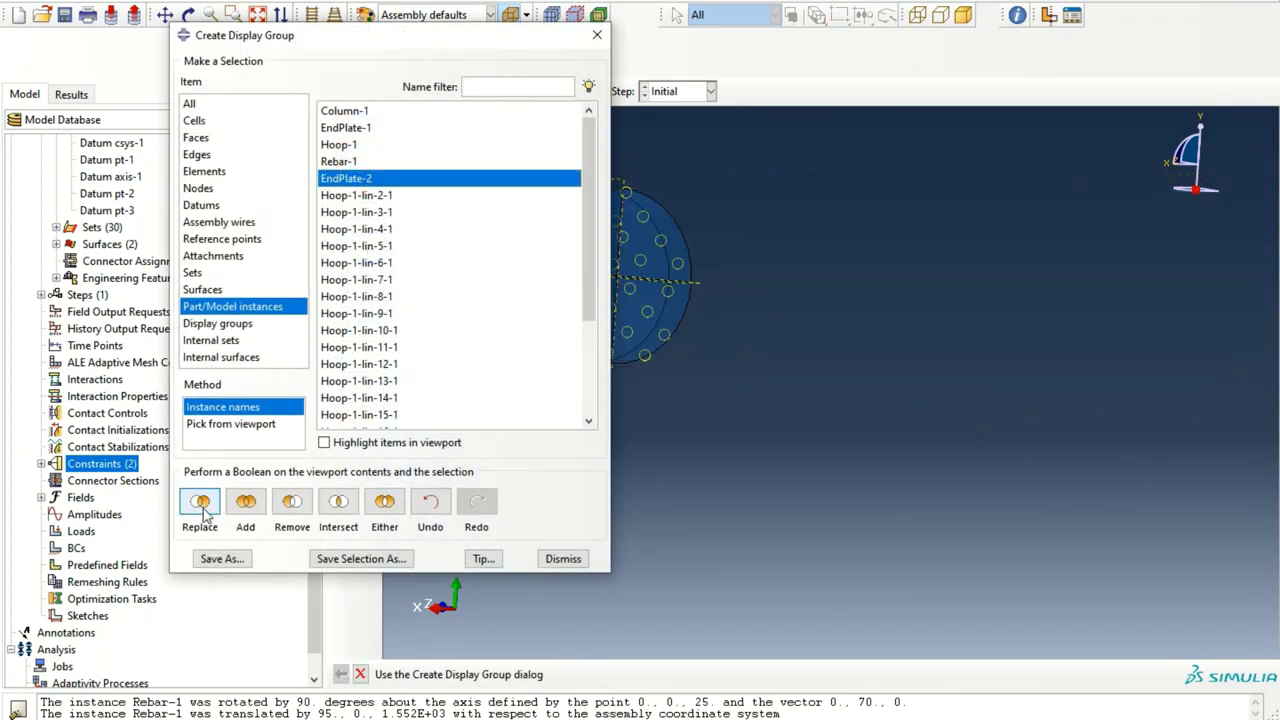
{"action": "left_click", "coordinate": [345, 128]}
{"action": "left_click", "coordinate": [200, 505]}
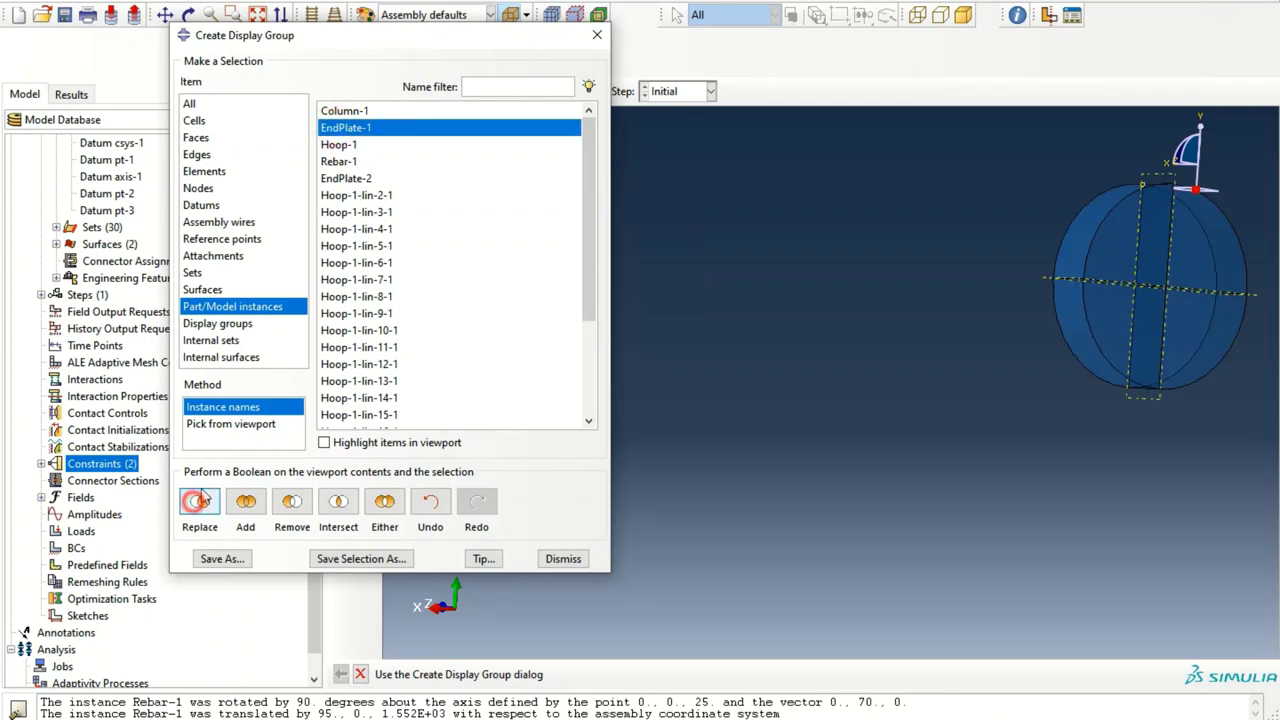
{"action": "left_click", "coordinate": [597, 35]}
- Start a new tie constraint named PlateBottom
{"action": "double_click", "coordinate": [115, 466]}
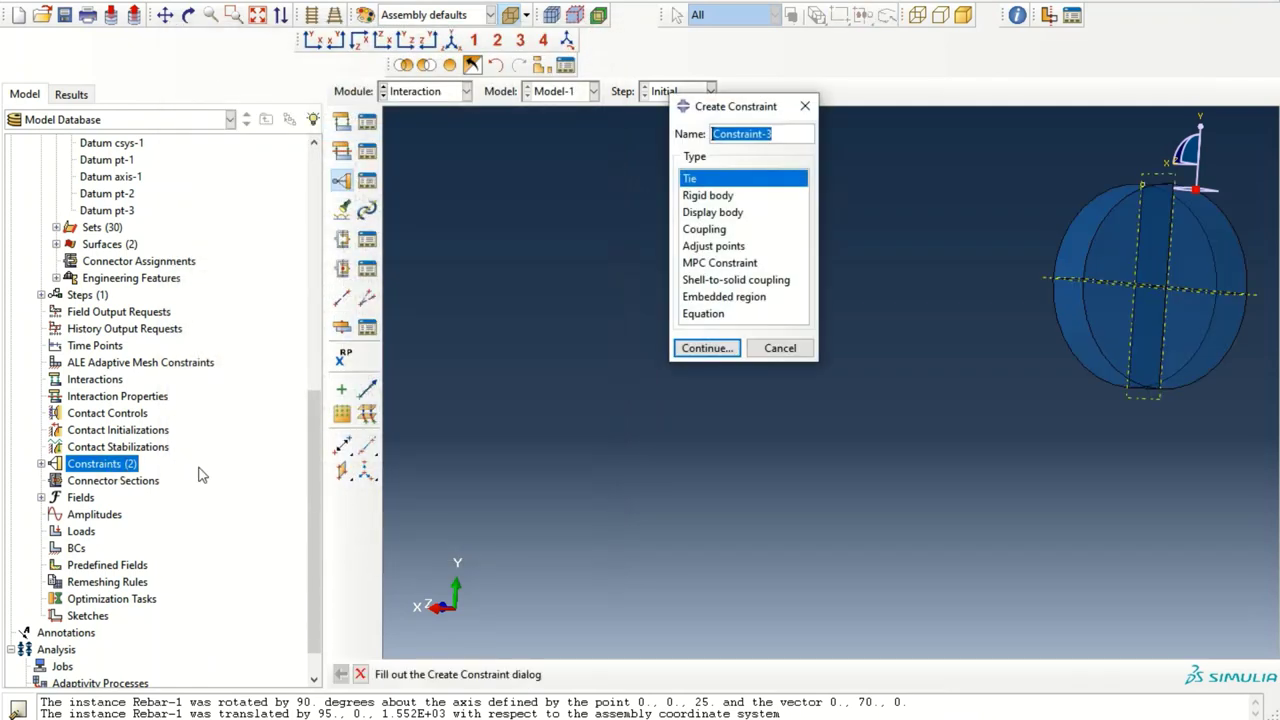
{"action": "type", "text": "Plate"}
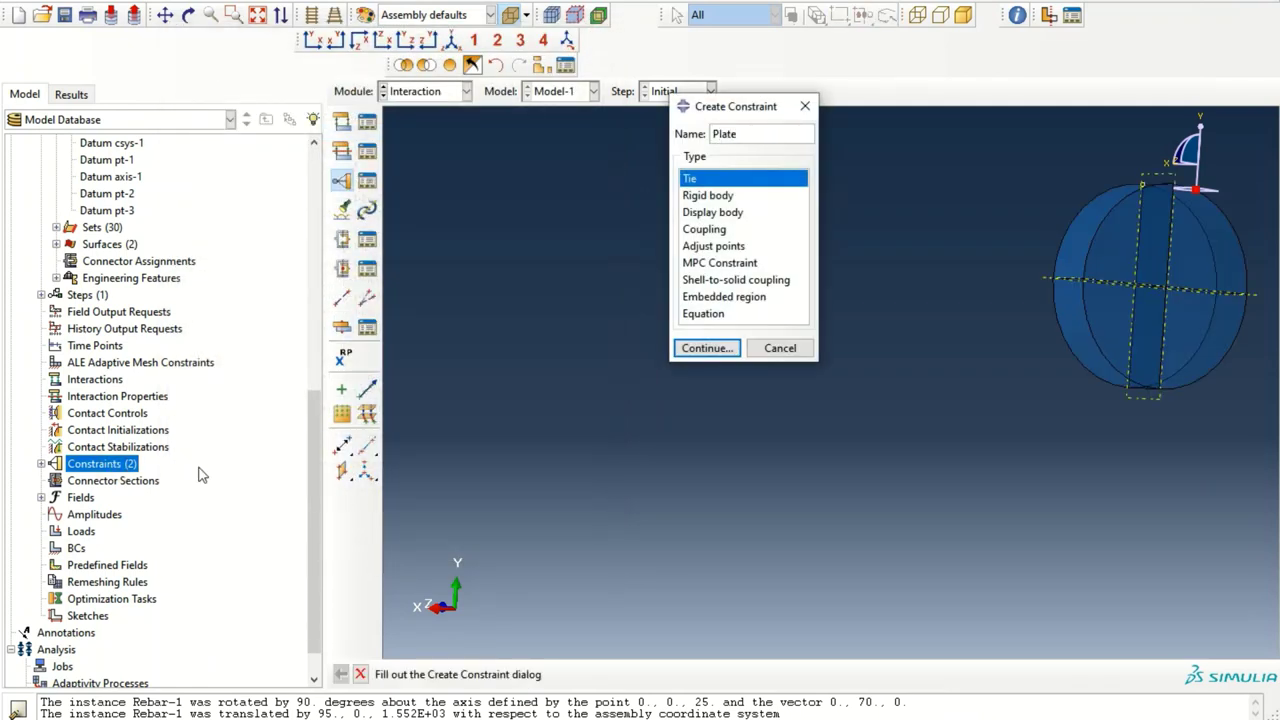
{"action": "type", "text": "Bottom"}
{"action": "key", "text": "Return"}
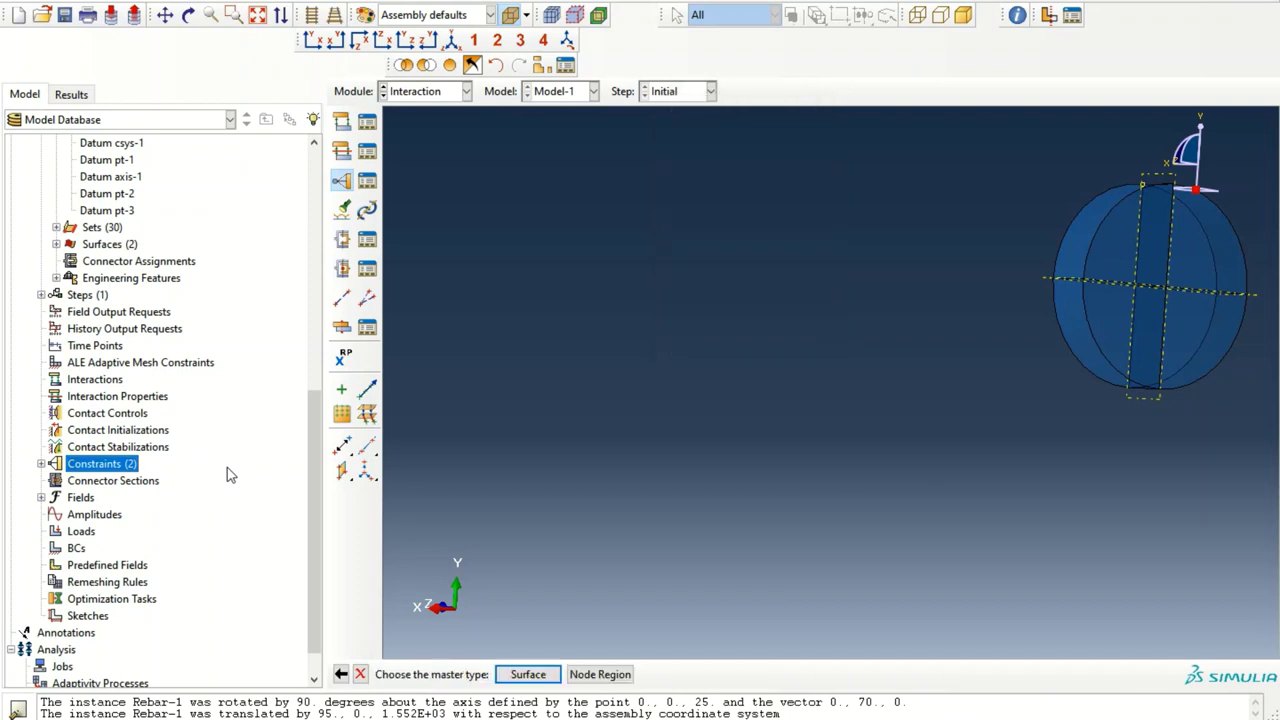
- Select all four quadrants of EndPlate-1's inner face as the master surface for the PlateBottom tie
{"action": "left_click_drag", "start_coordinate": [786, 340], "coordinate": [980, 516], "text": "ctrl+alt"}
{"action": "middle_click_drag", "start_coordinate": [980, 510], "coordinate": [763, 277], "text": "ctrl+alt"}
{"action": "left_click_drag", "start_coordinate": [763, 277], "coordinate": [708, 520], "text": "ctrl+alt"}
{"action": "left_click", "coordinate": [556, 675]}
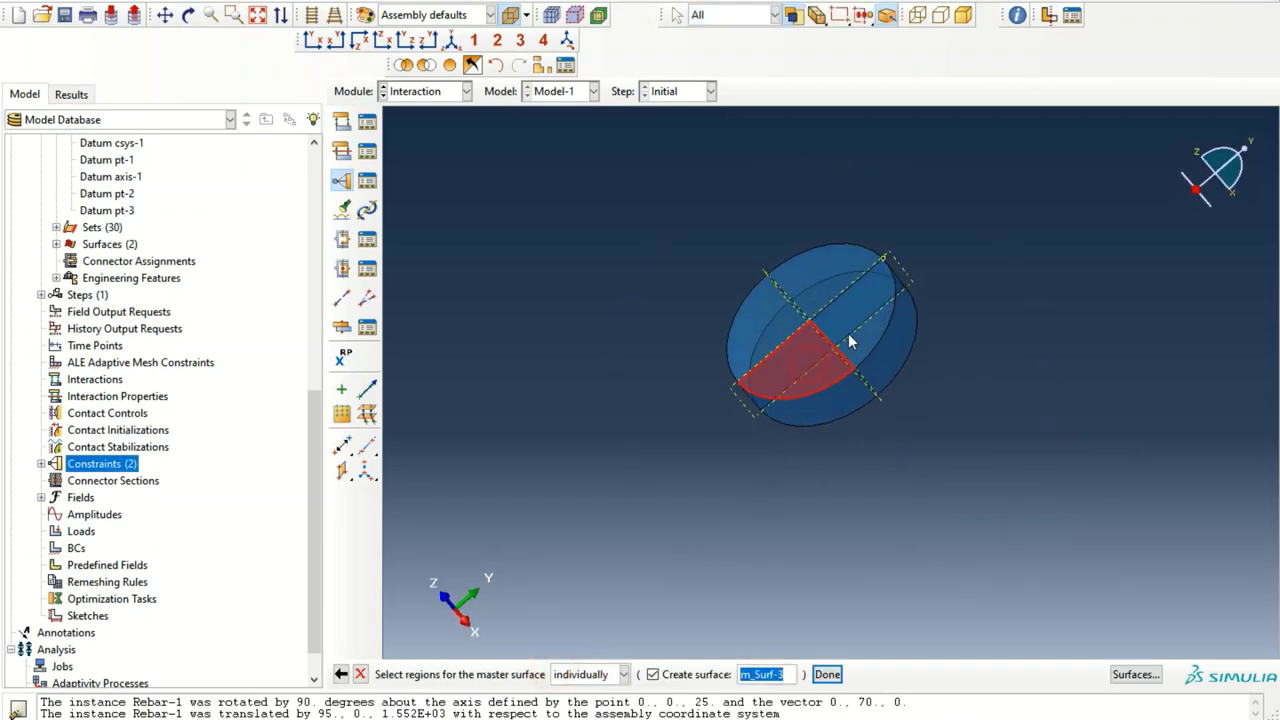
{"action": "left_click", "coordinate": [812, 281]}
{"action": "left_click", "coordinate": [827, 674]}
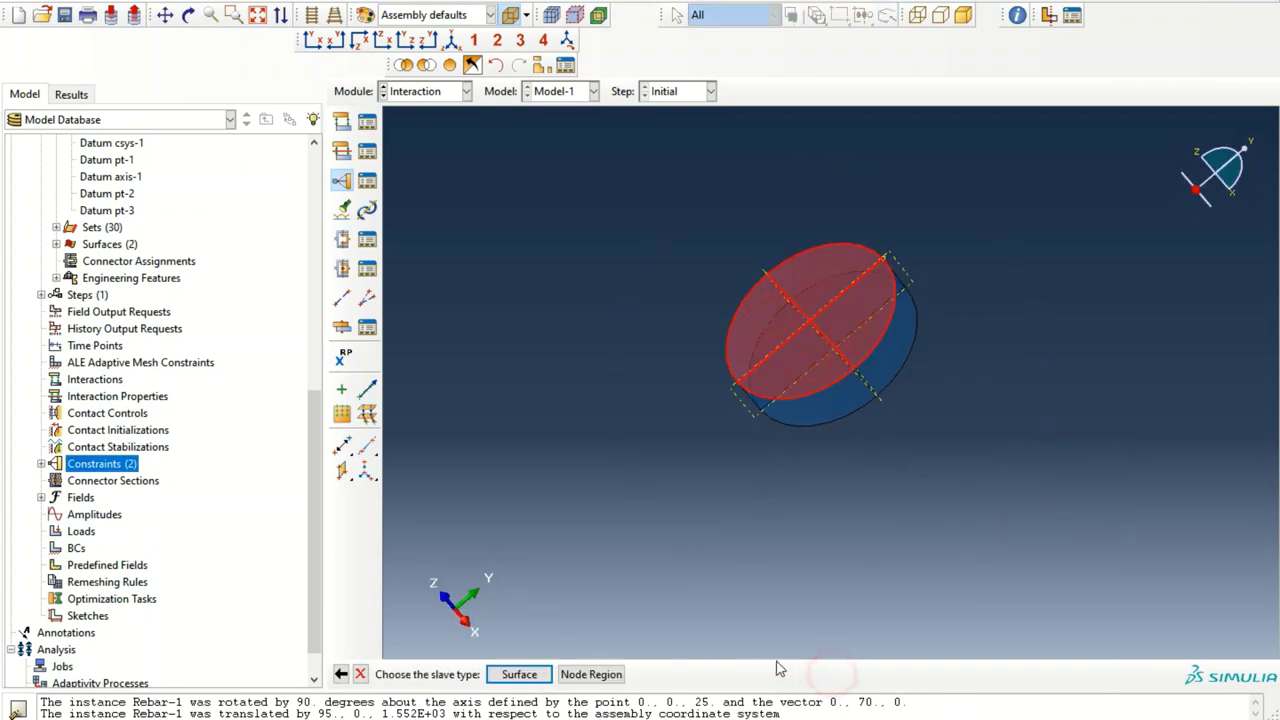
- Select the concrete column's end face adjoining EndPlate-1 as the slave surface and accept the PlateBottom tie
{"action": "left_click", "coordinate": [525, 674]}
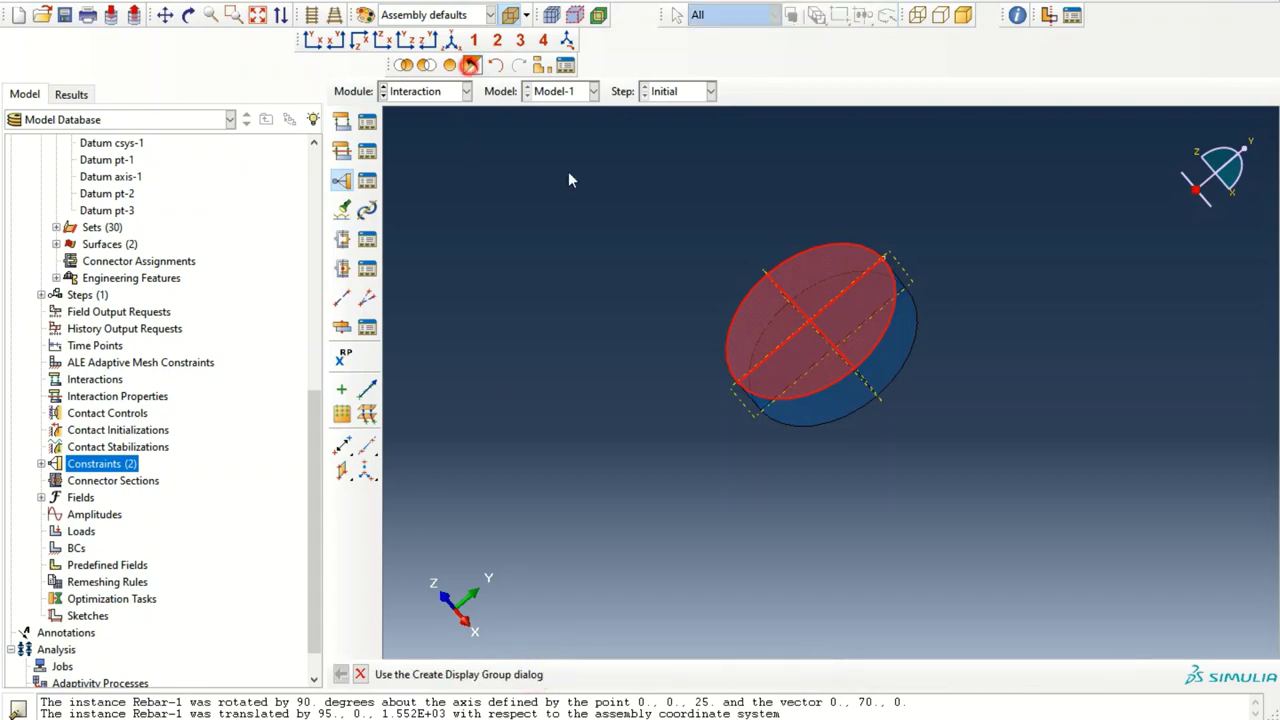
{"action": "left_click_drag", "start_coordinate": [568, 171], "coordinate": [1091, 227], "text": "ctrl+alt"}
{"action": "left_click", "coordinate": [818, 674]}
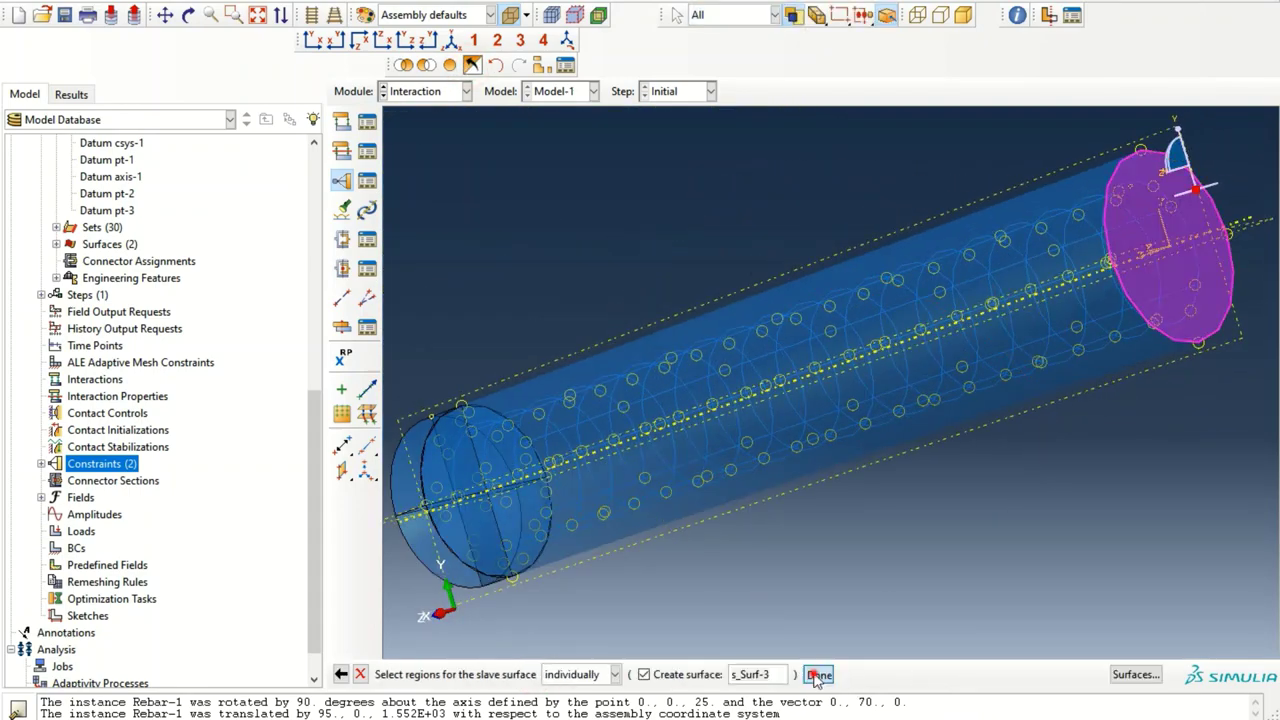
{"action": "left_click", "coordinate": [388, 592]}
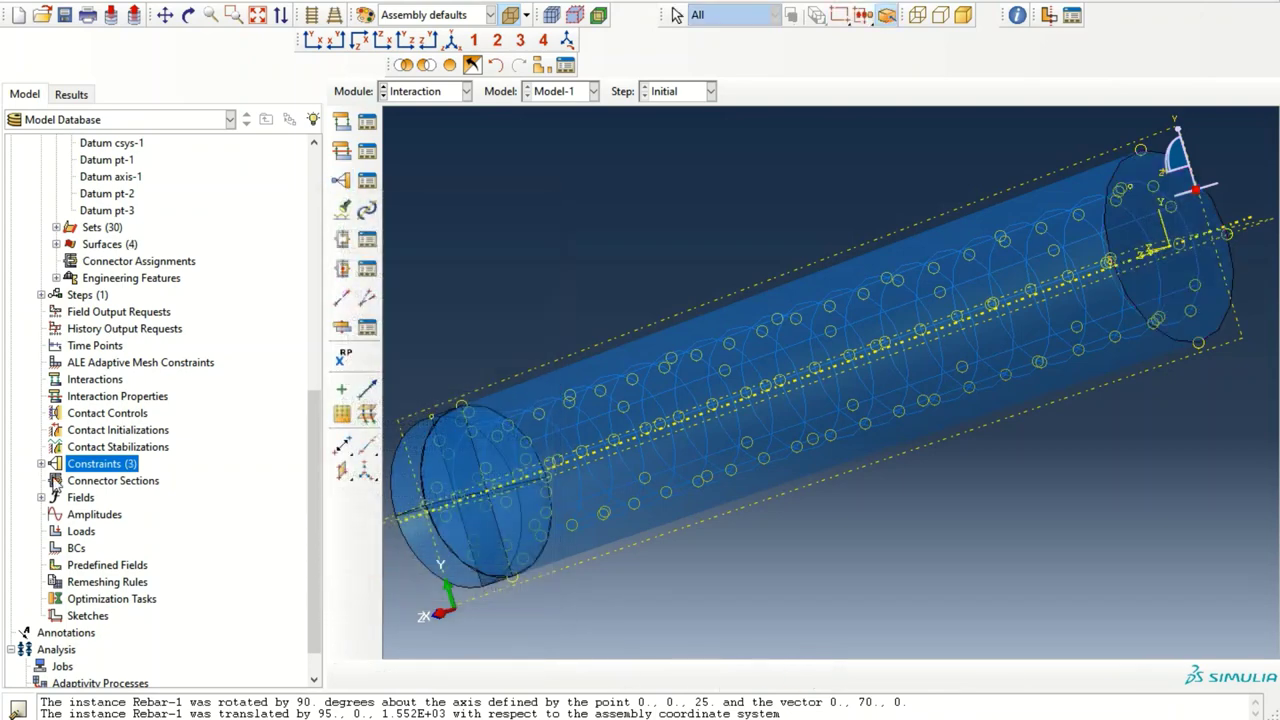
- Restore the display of the whole assembly and check the tied surfaces of the PlateBottom and PlateTop constraints
{"action": "left_click", "coordinate": [41, 464]}
{"action": "left_click", "coordinate": [76, 484]}
{"action": "left_click", "coordinate": [82, 498]}
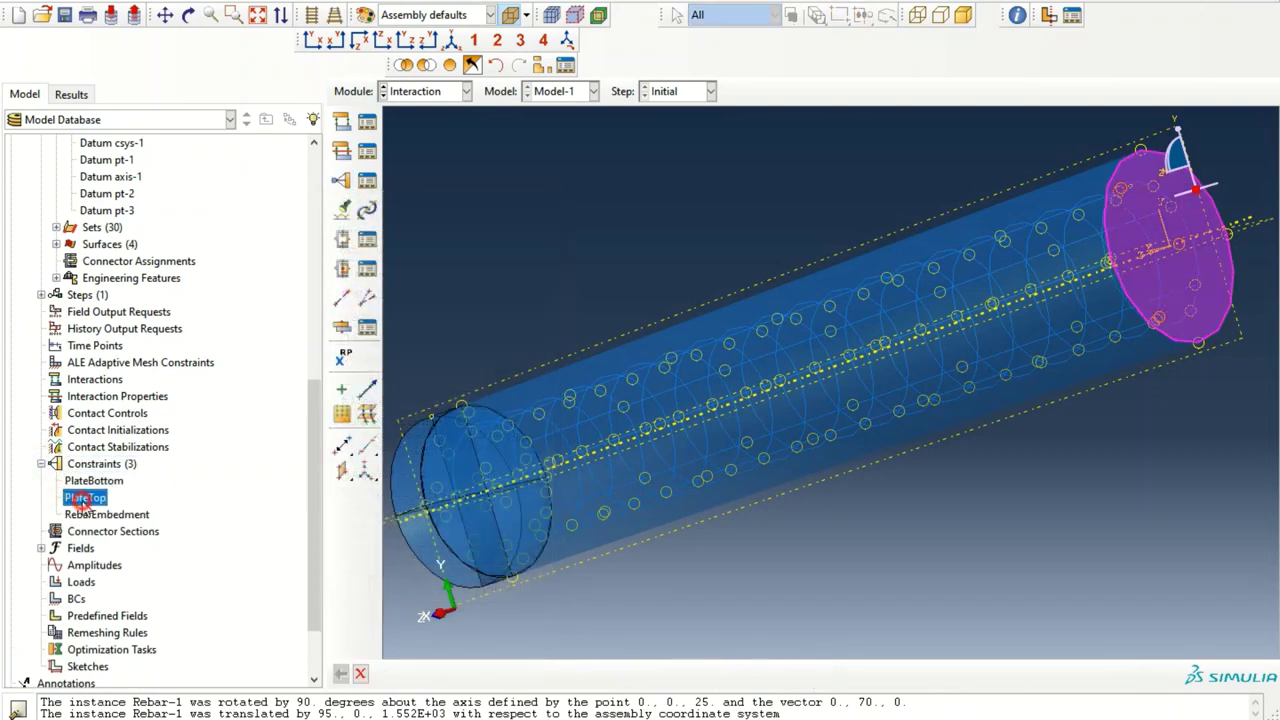
{"action": "left_click", "coordinate": [449, 65]}
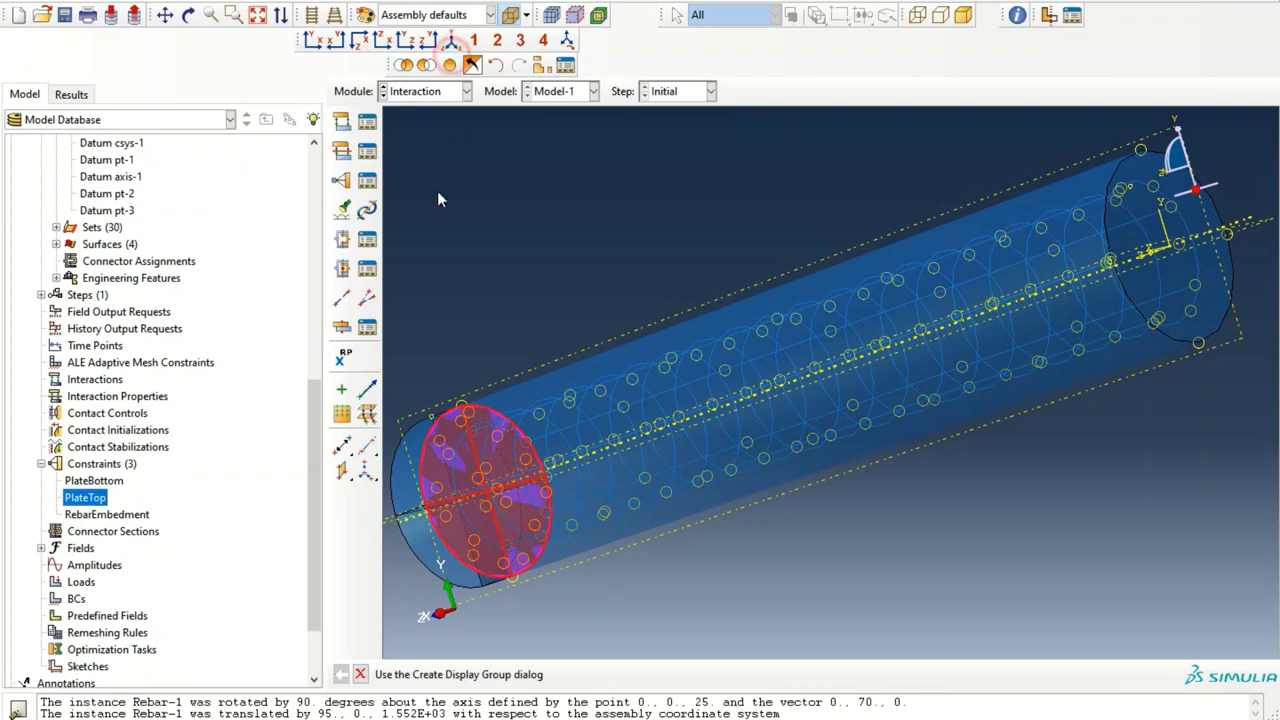
{"action": "left_click", "coordinate": [104, 483]}
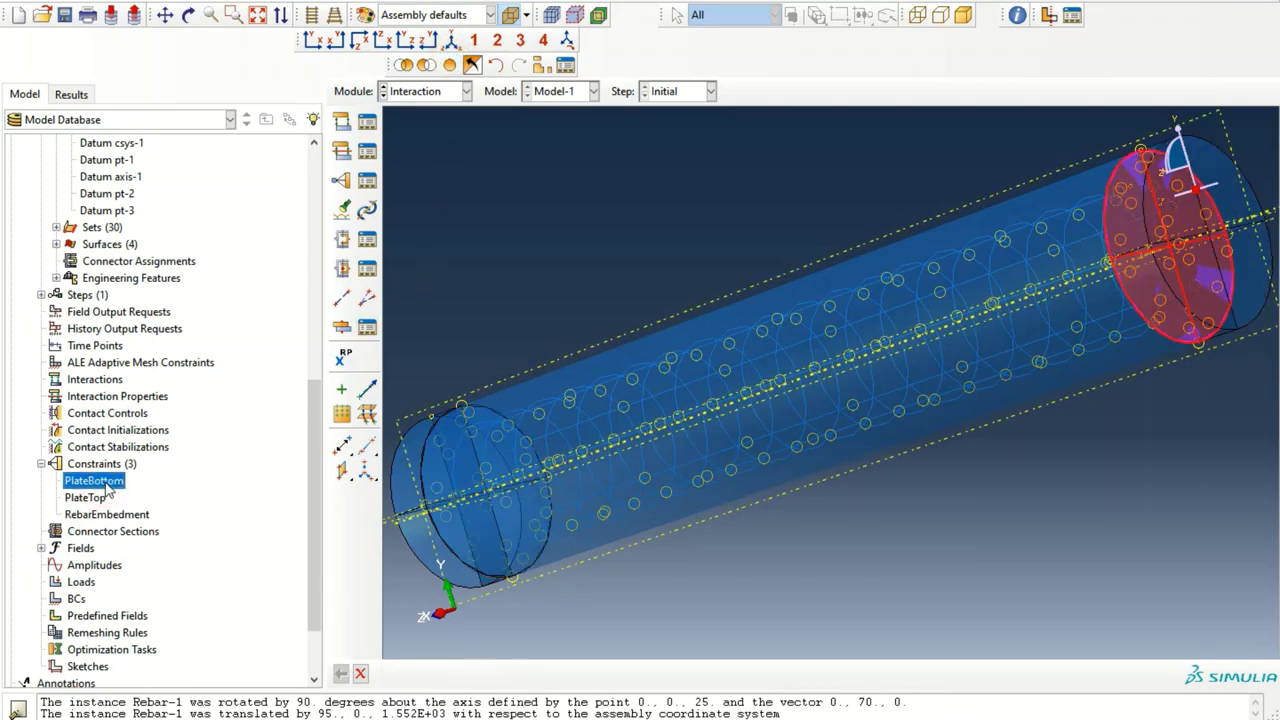
{"action": "left_click", "coordinate": [95, 497]}
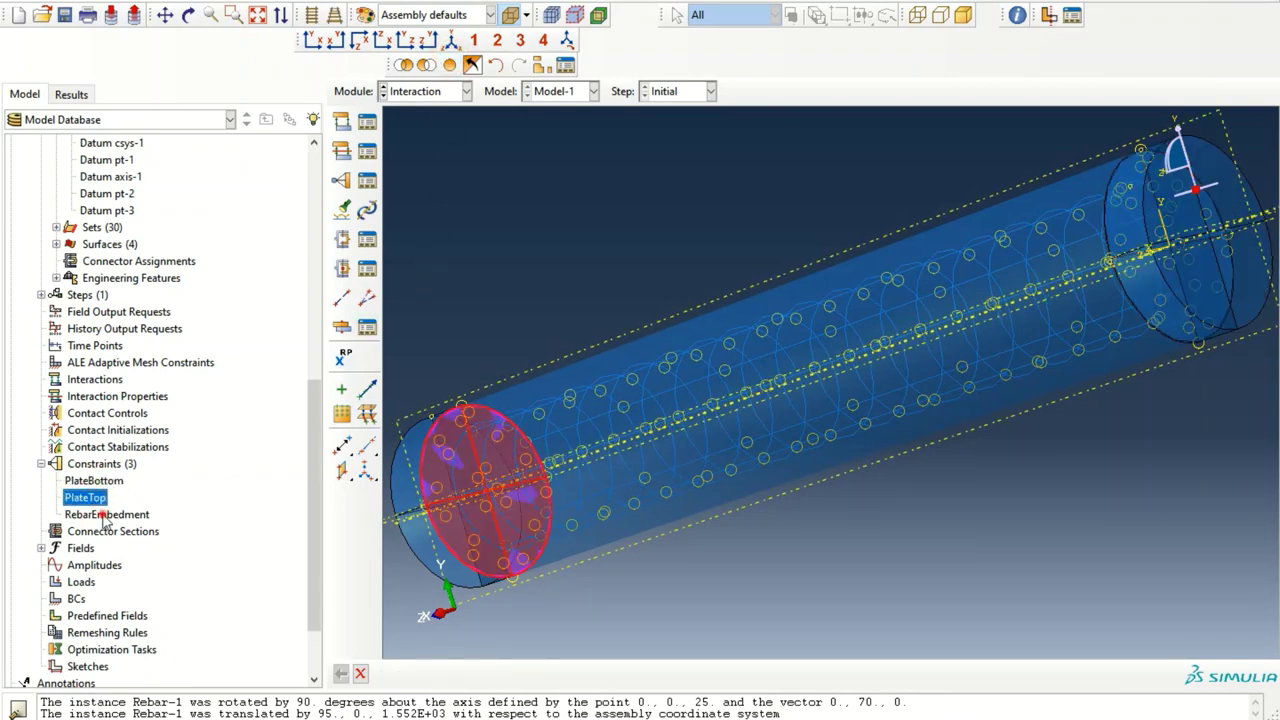
- Check the region covered by the RebarEmbedment constraint
{"action": "left_click", "coordinate": [108, 515]}
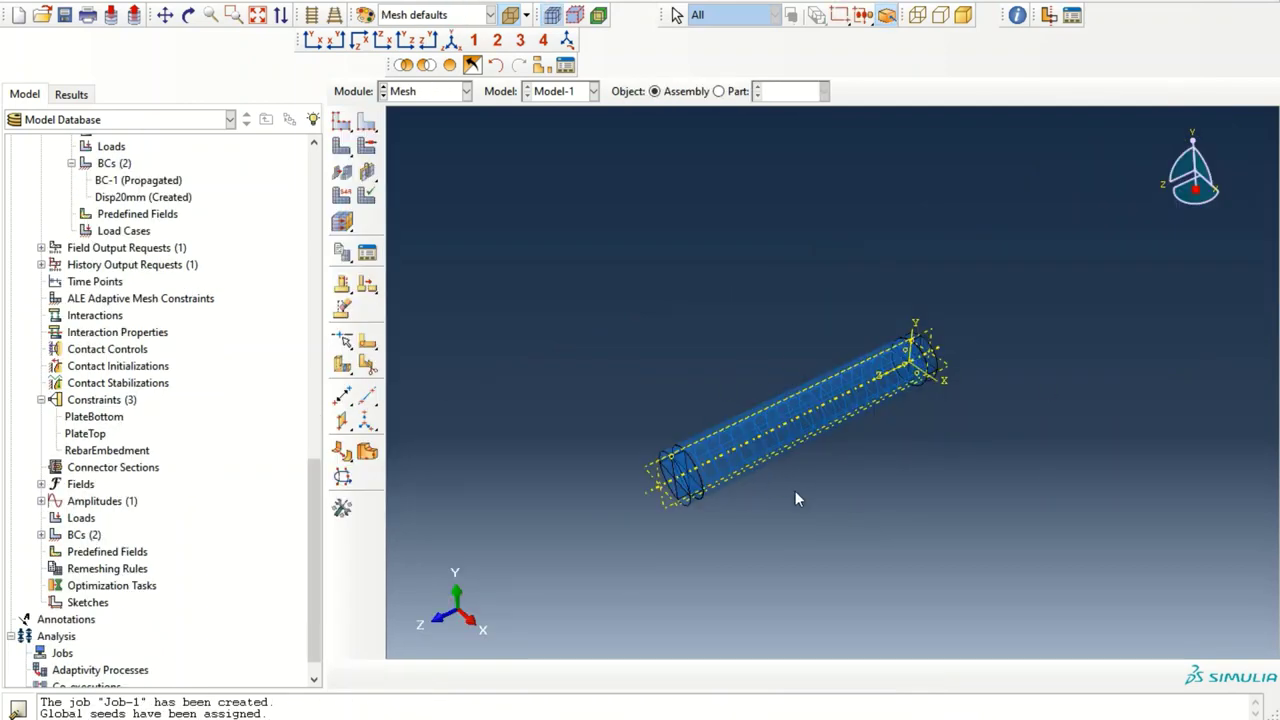
- Switch to meshing at part level, assign global seeds to the Column part and generate its mesh
{"action": "left_click", "coordinate": [432, 92]}
{"action": "left_click", "coordinate": [418, 218]}
{"action": "left_click", "coordinate": [738, 92]}
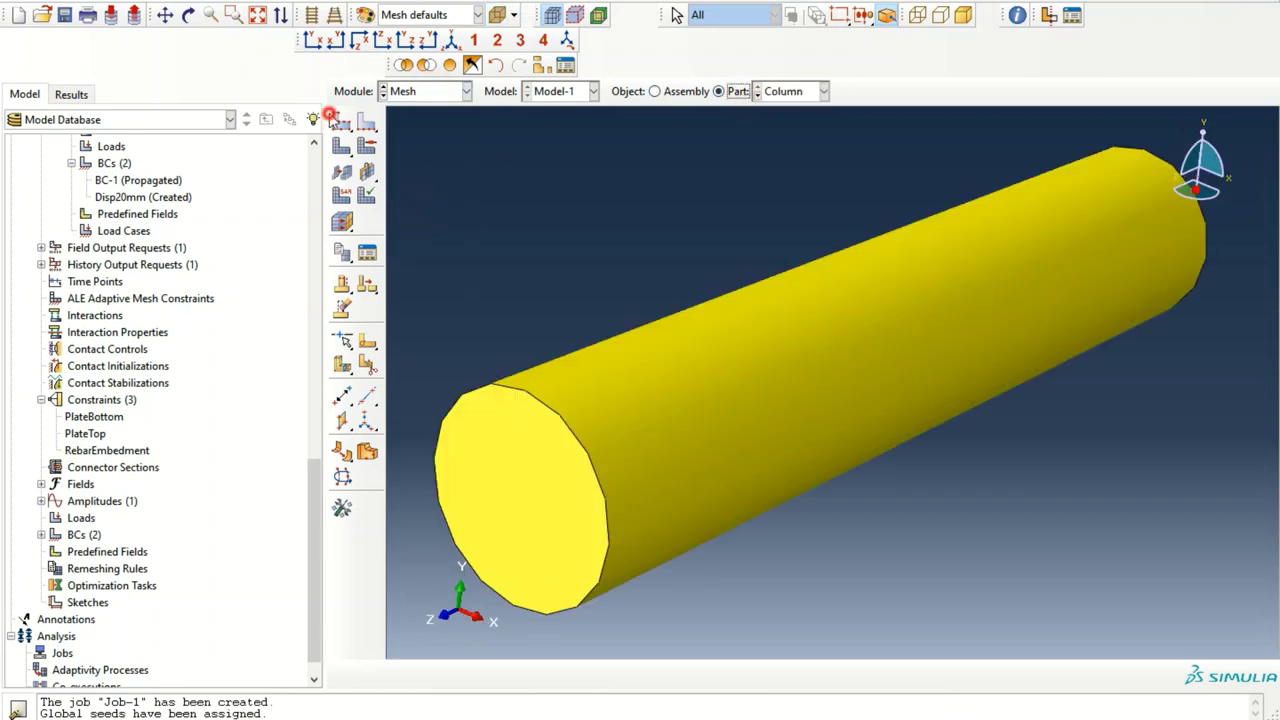
{"action": "left_click", "coordinate": [330, 116]}
{"action": "left_click", "coordinate": [318, 377]}
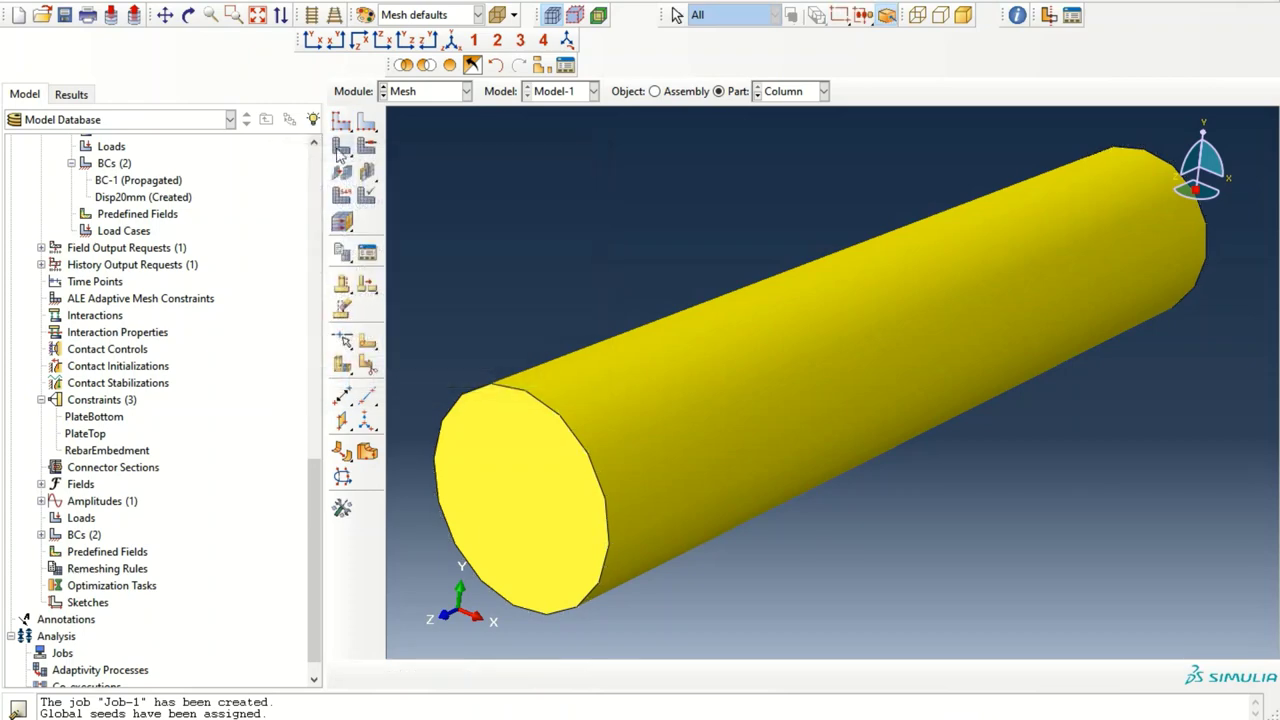
{"action": "left_click", "coordinate": [340, 148]}
{"action": "left_click", "coordinate": [488, 676]}
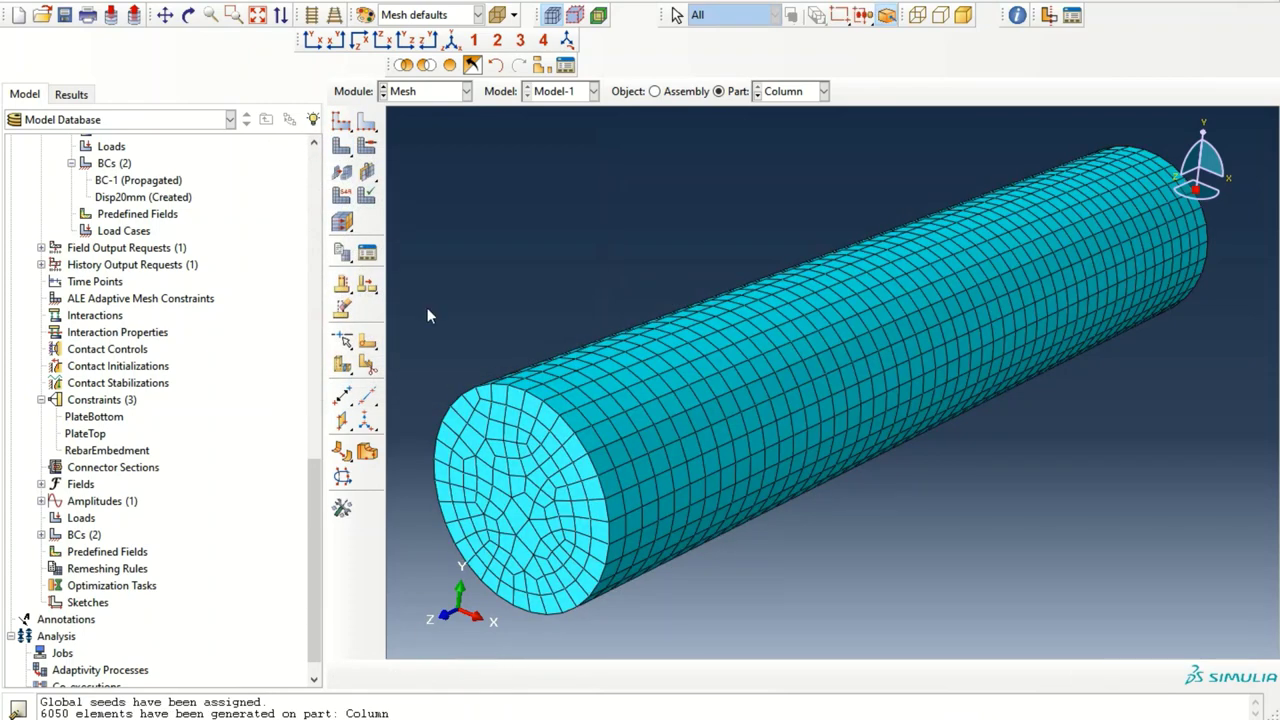
- Set the Column's mesh controls to the Medial axis algorithm, delete the invalidated mesh and remesh the part
{"action": "left_click", "coordinate": [367, 122]}
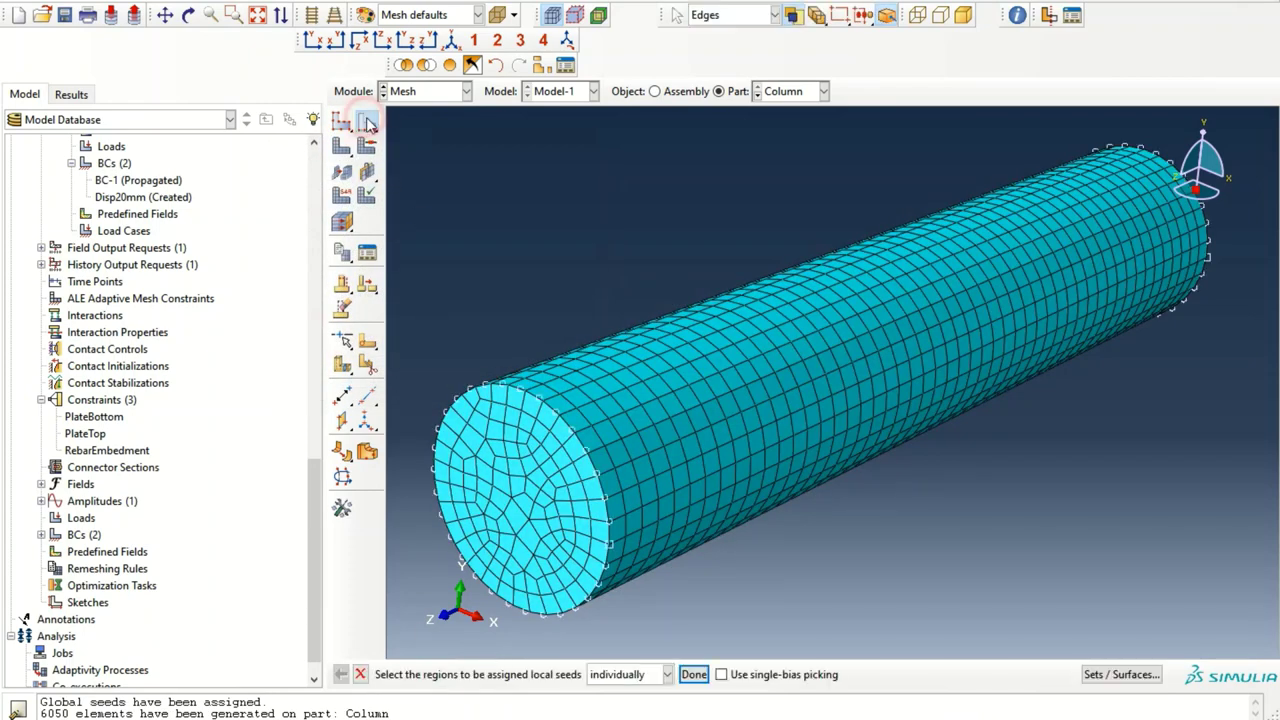
{"action": "left_click", "coordinate": [367, 148]}
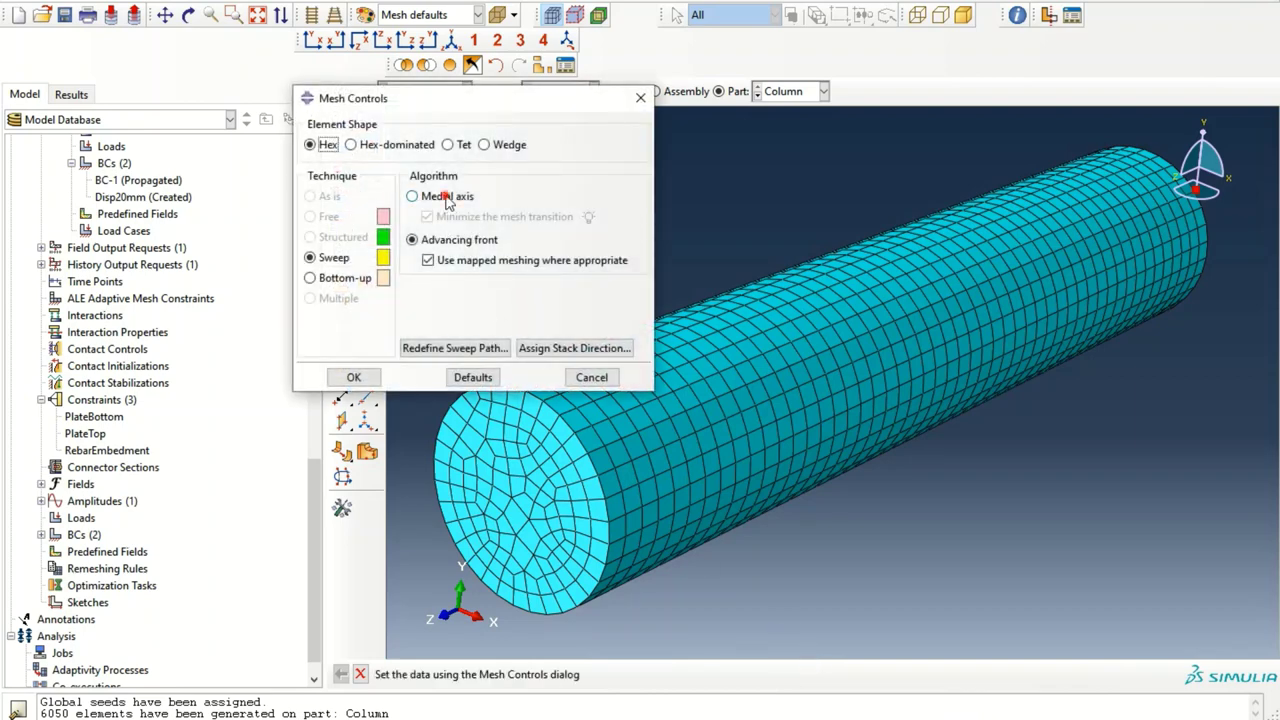
{"action": "left_click", "coordinate": [440, 196]}
{"action": "left_click", "coordinate": [353, 377]}
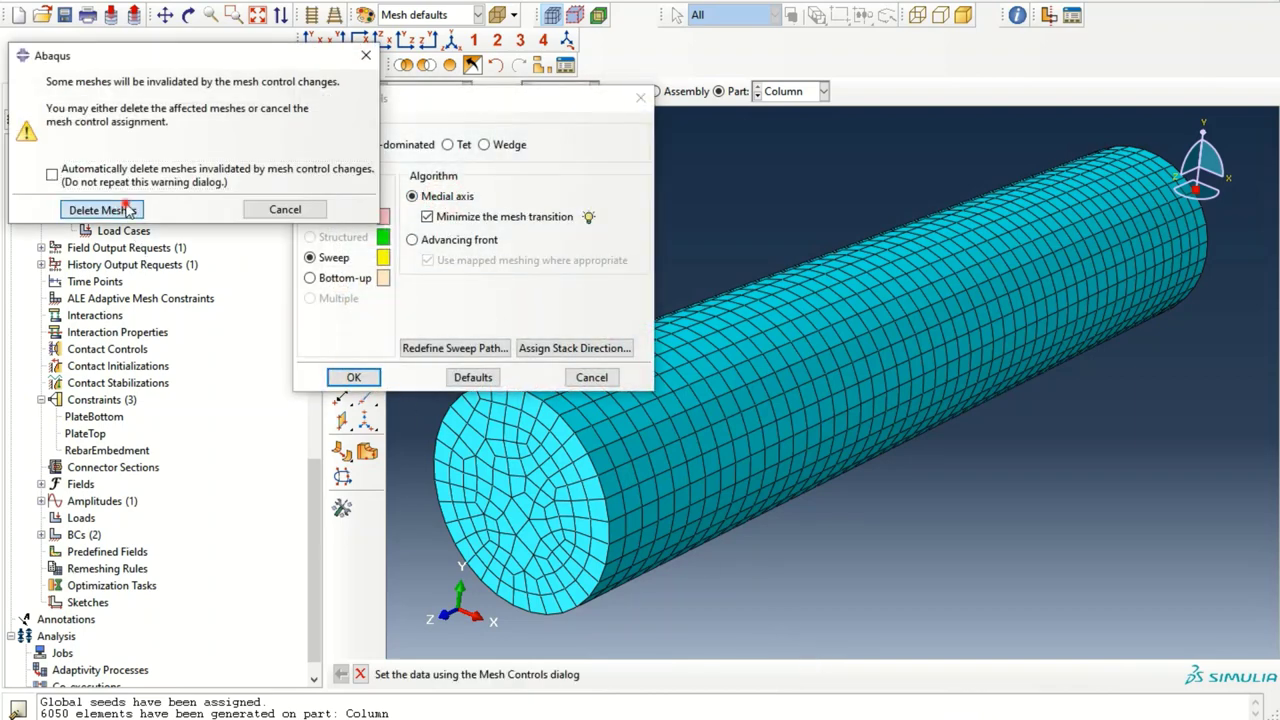
{"action": "left_click", "coordinate": [129, 210]}
{"action": "left_click", "coordinate": [341, 147]}
{"action": "left_click", "coordinate": [488, 674]}
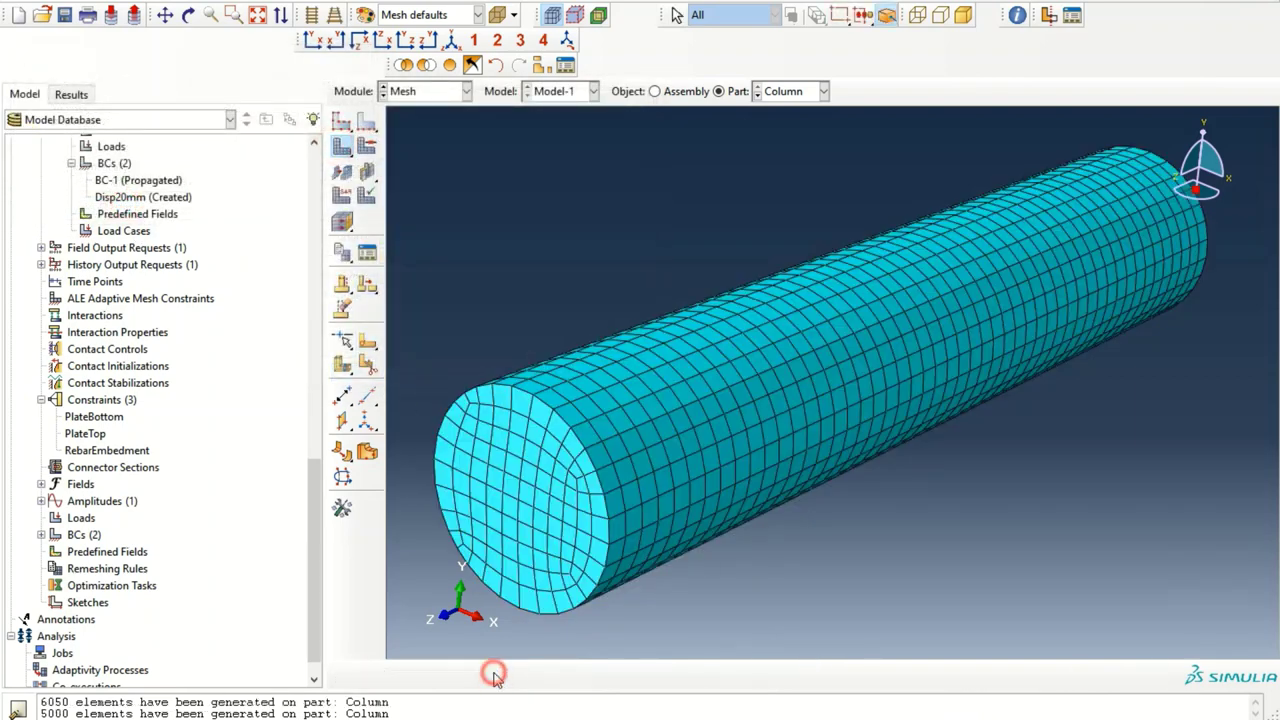
- Seed the EndPlate part with an approximate global size of 20 and mesh it
{"action": "left_click", "coordinate": [810, 91]}
{"action": "left_click", "coordinate": [797, 124]}
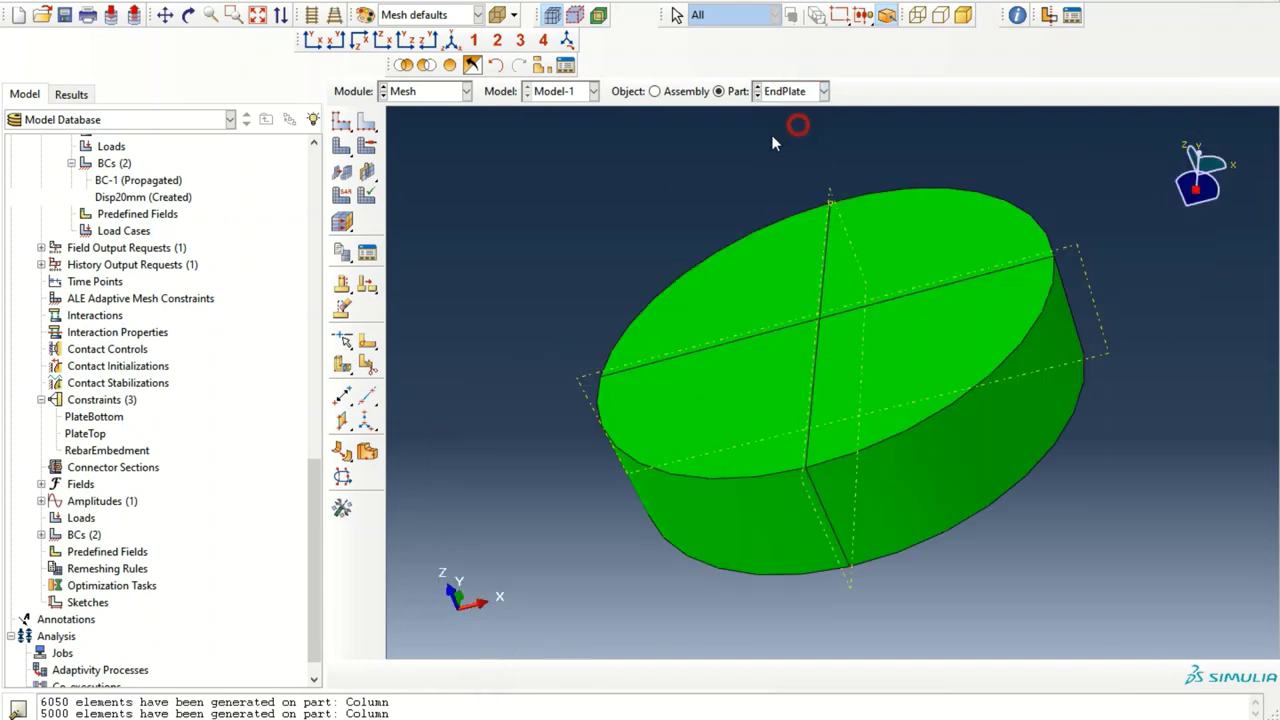
{"action": "left_click", "coordinate": [350, 125]}
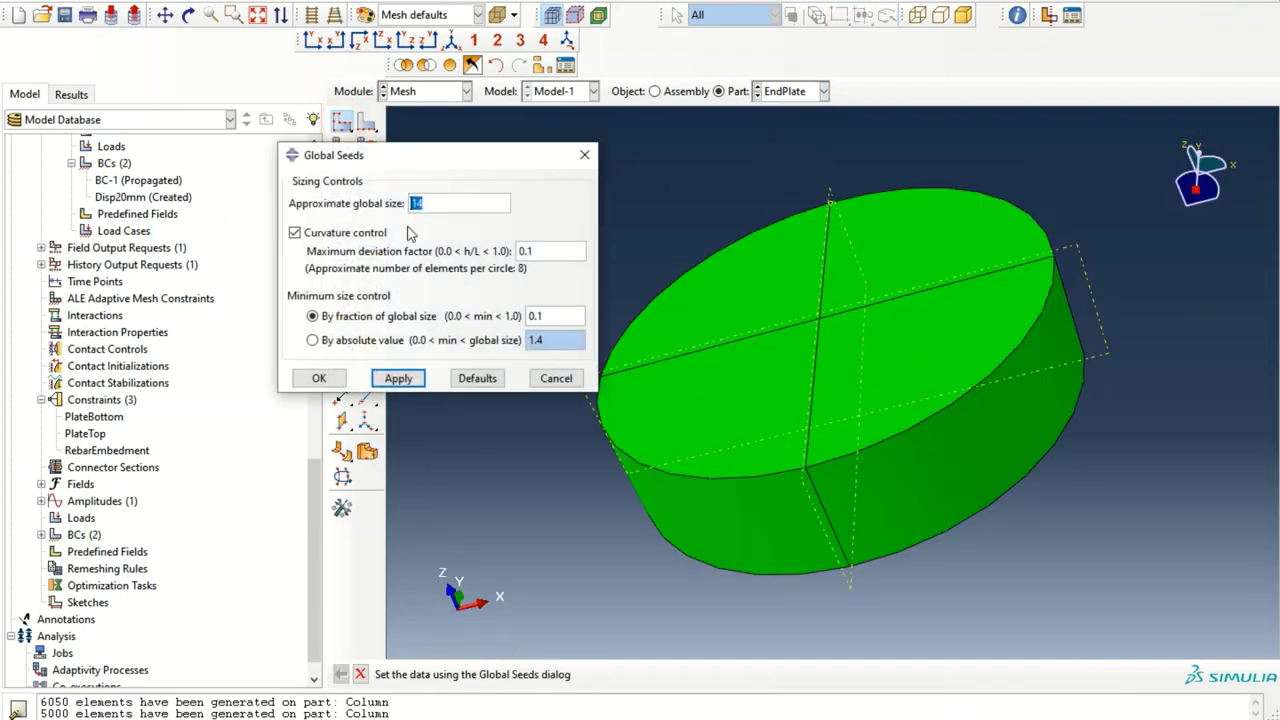
{"action": "left_click", "coordinate": [398, 378]}
{"action": "left_click", "coordinate": [320, 378]}
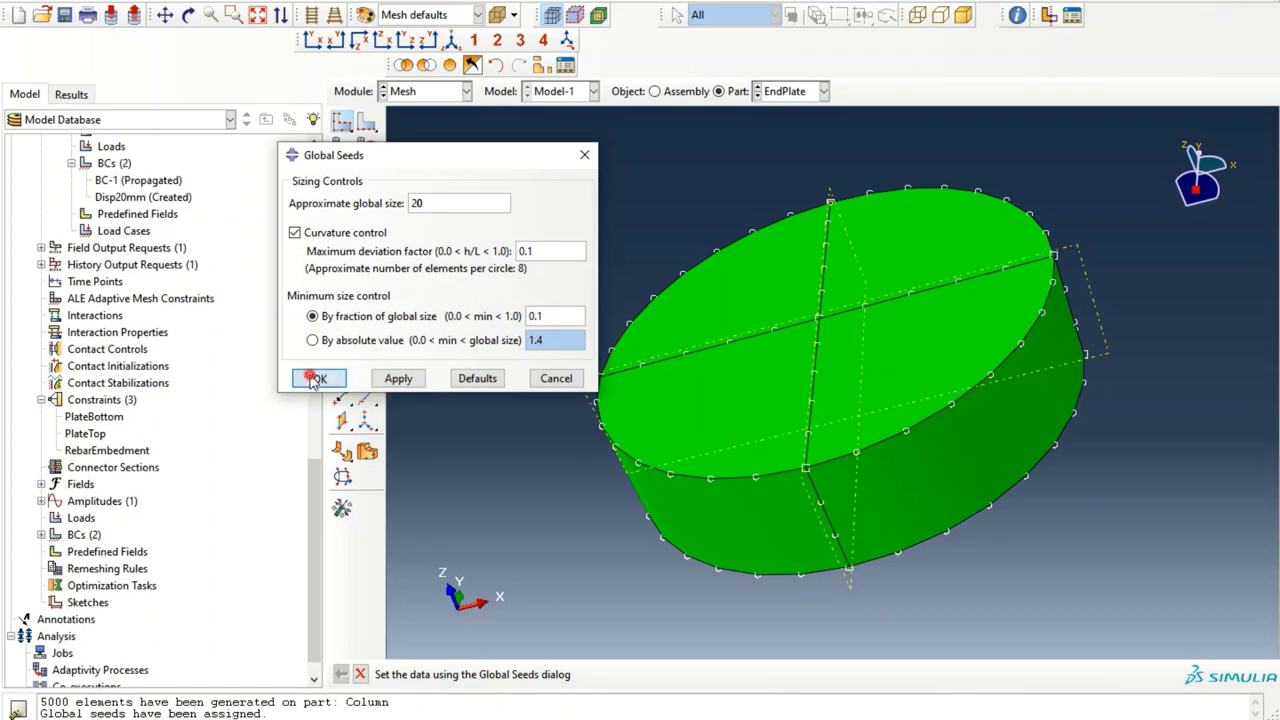
{"action": "left_click", "coordinate": [341, 146]}
{"action": "left_click", "coordinate": [490, 674]}
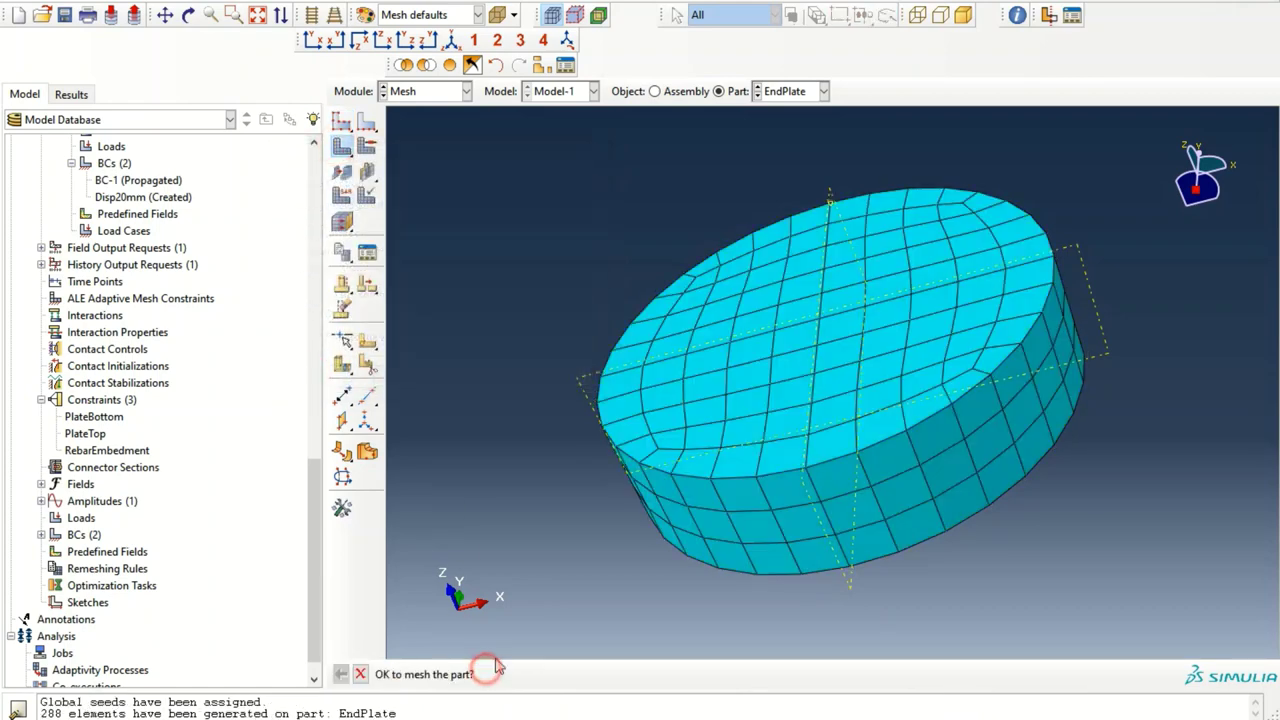
- Assign global seeds to the Hoop part and generate its mesh
{"action": "left_click", "coordinate": [806, 95]}
{"action": "left_click", "coordinate": [795, 143]}
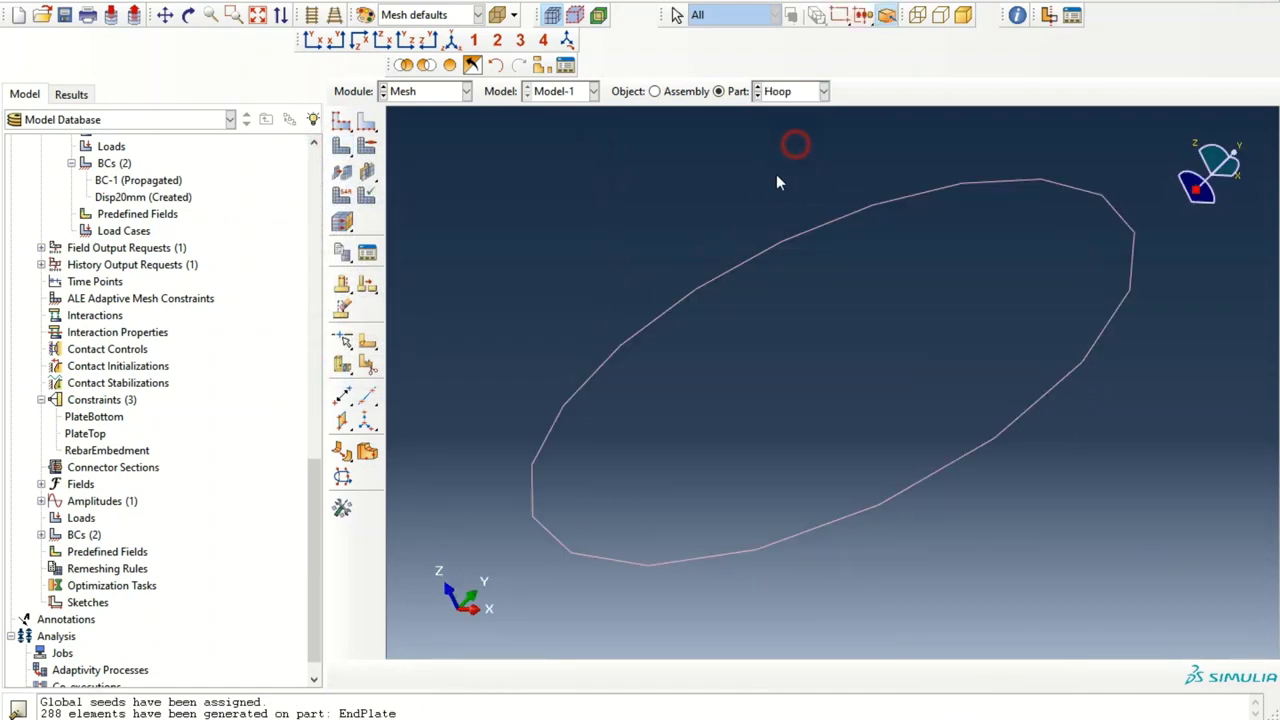
{"action": "left_click", "coordinate": [341, 121]}
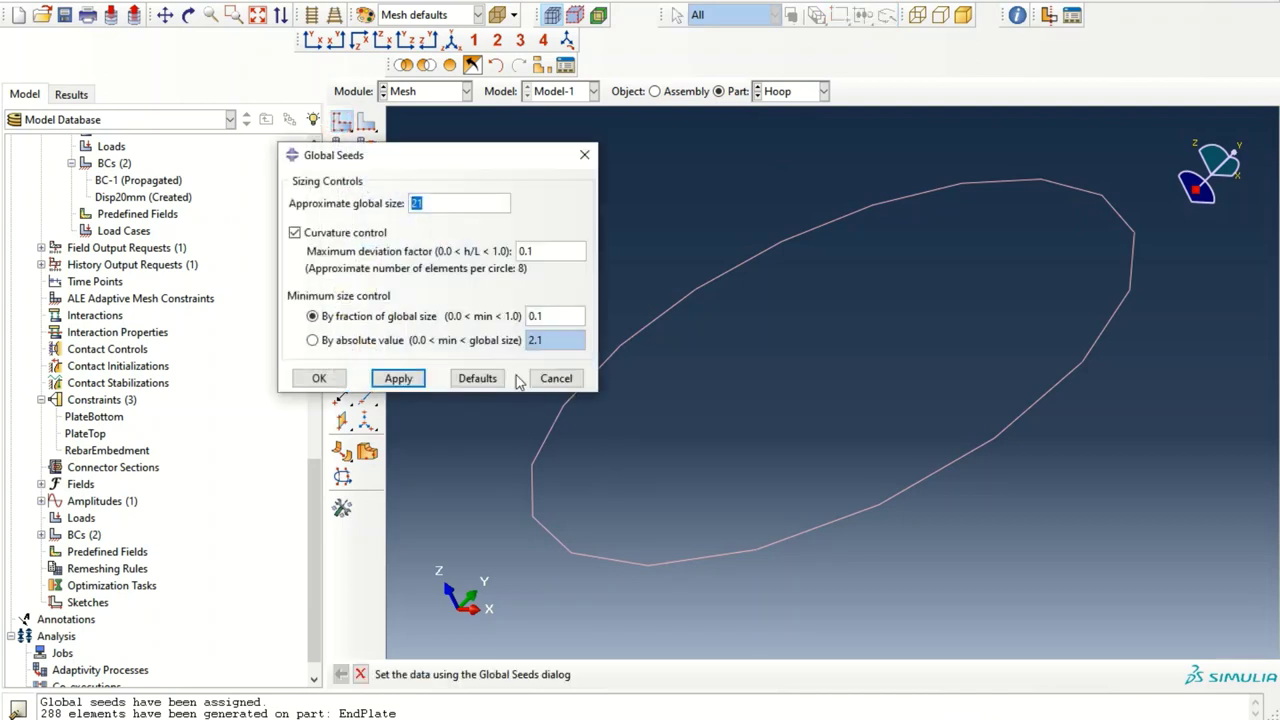
{"action": "left_click", "coordinate": [397, 378]}
{"action": "left_click", "coordinate": [319, 378]}
{"action": "left_click", "coordinate": [341, 146]}
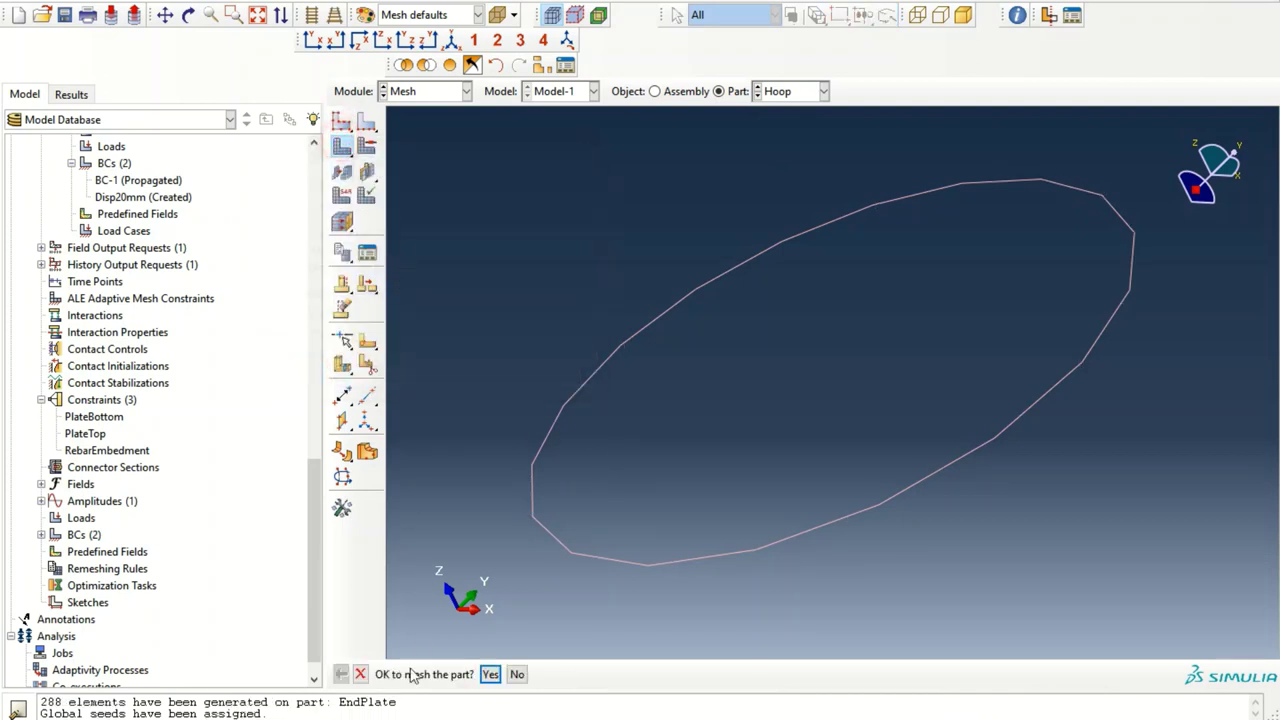
{"action": "left_click", "coordinate": [489, 674]}
- Assign the Truss element family, linear standard, to the entire Hoop part
{"action": "left_click", "coordinate": [341, 194]}
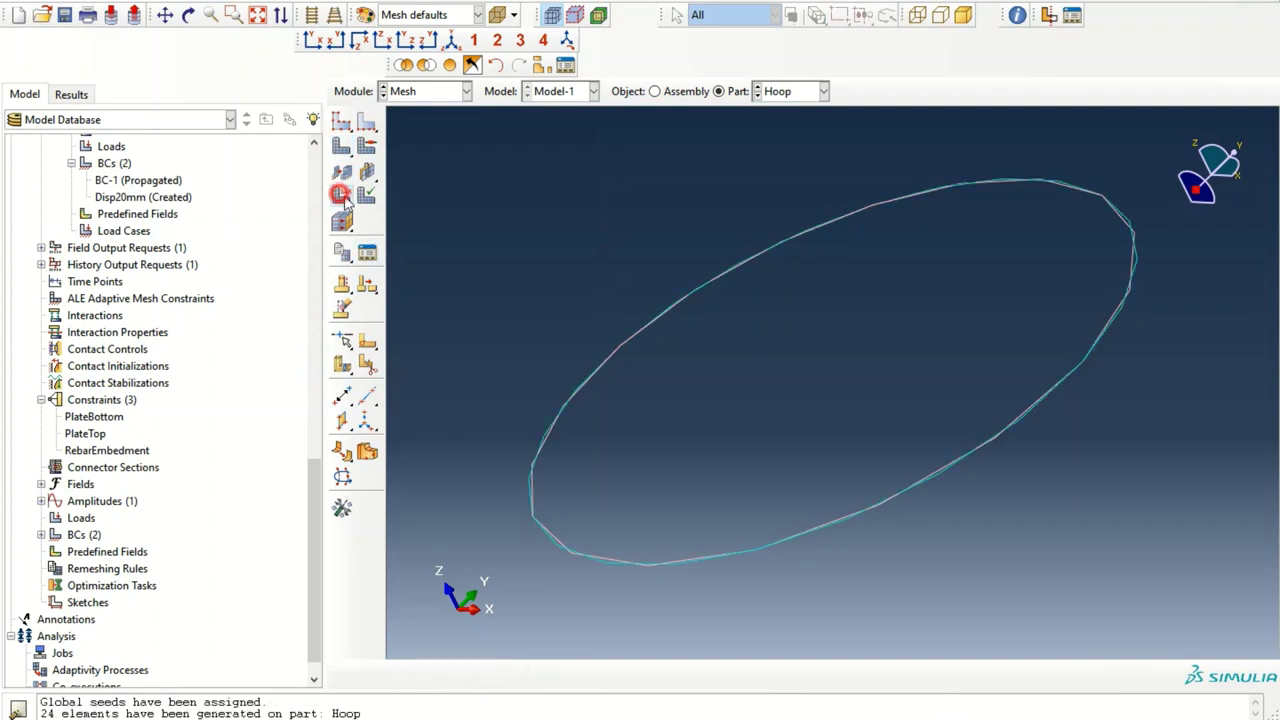
{"action": "left_click_drag", "start_coordinate": [730, 415], "coordinate": [519, 238]}
{"action": "left_click", "coordinate": [617, 675]}
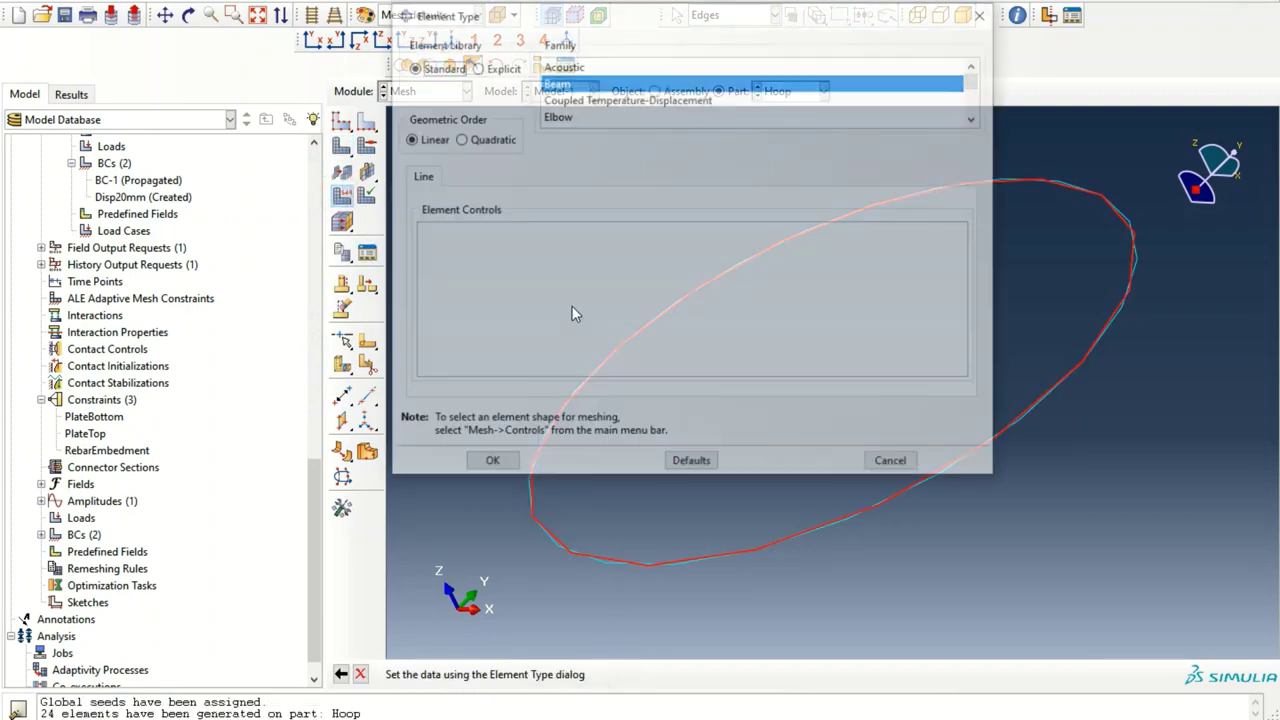
{"action": "scroll", "coordinate": [556, 110], "scroll_direction": "down", "scroll_amount": 2}
{"action": "left_click", "coordinate": [554, 117]}
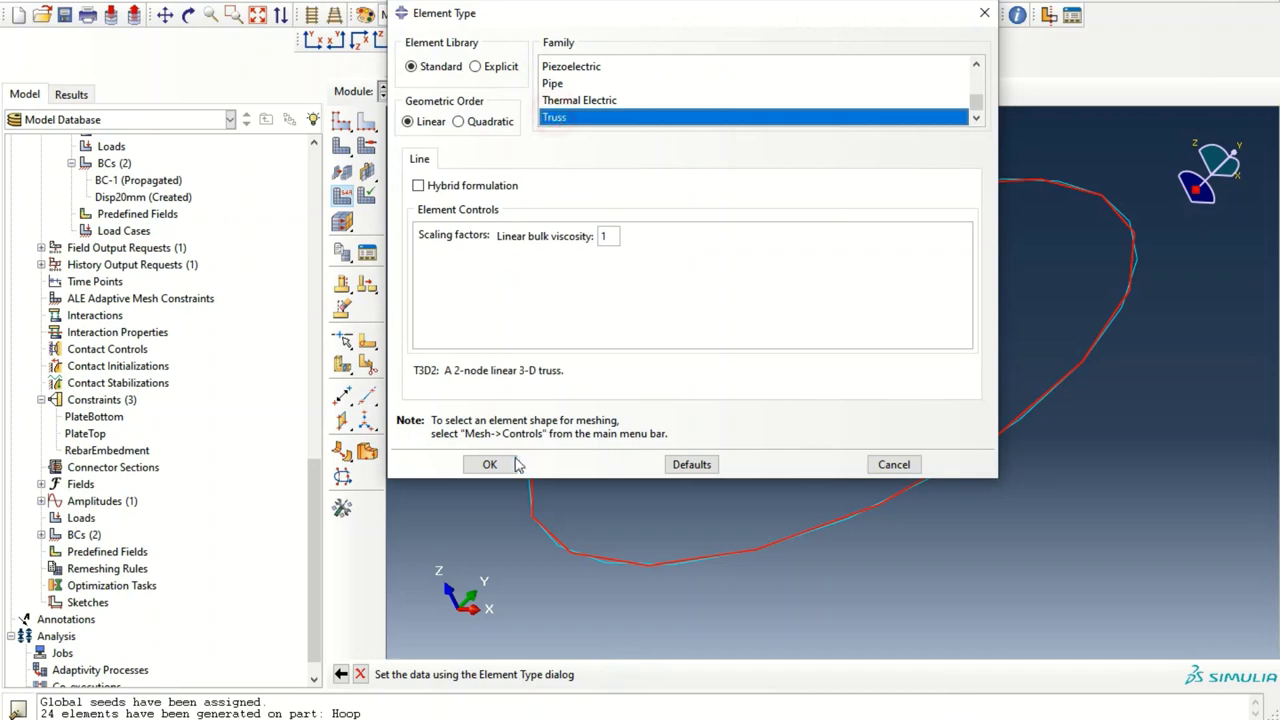
{"action": "left_click", "coordinate": [489, 464]}
- Seed the Rebar part with an approximate global size of 20 and mesh it
{"action": "left_click", "coordinate": [806, 93]}
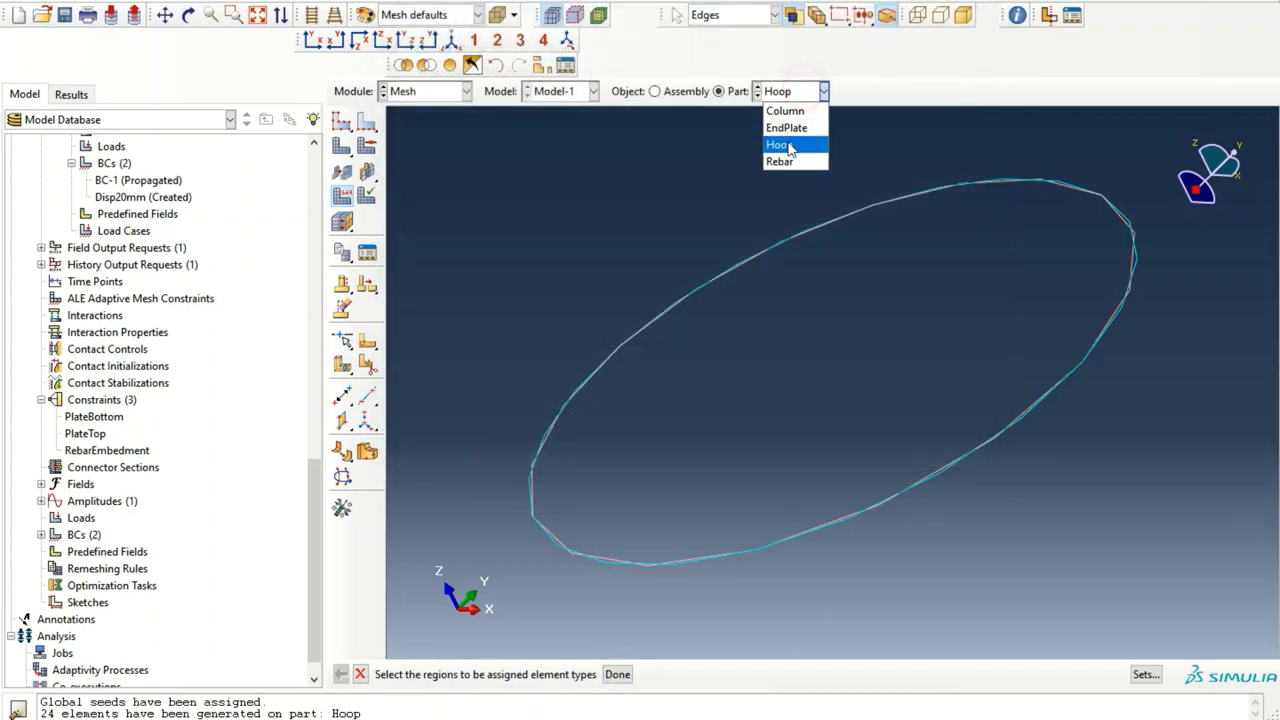
{"action": "left_click", "coordinate": [782, 158]}
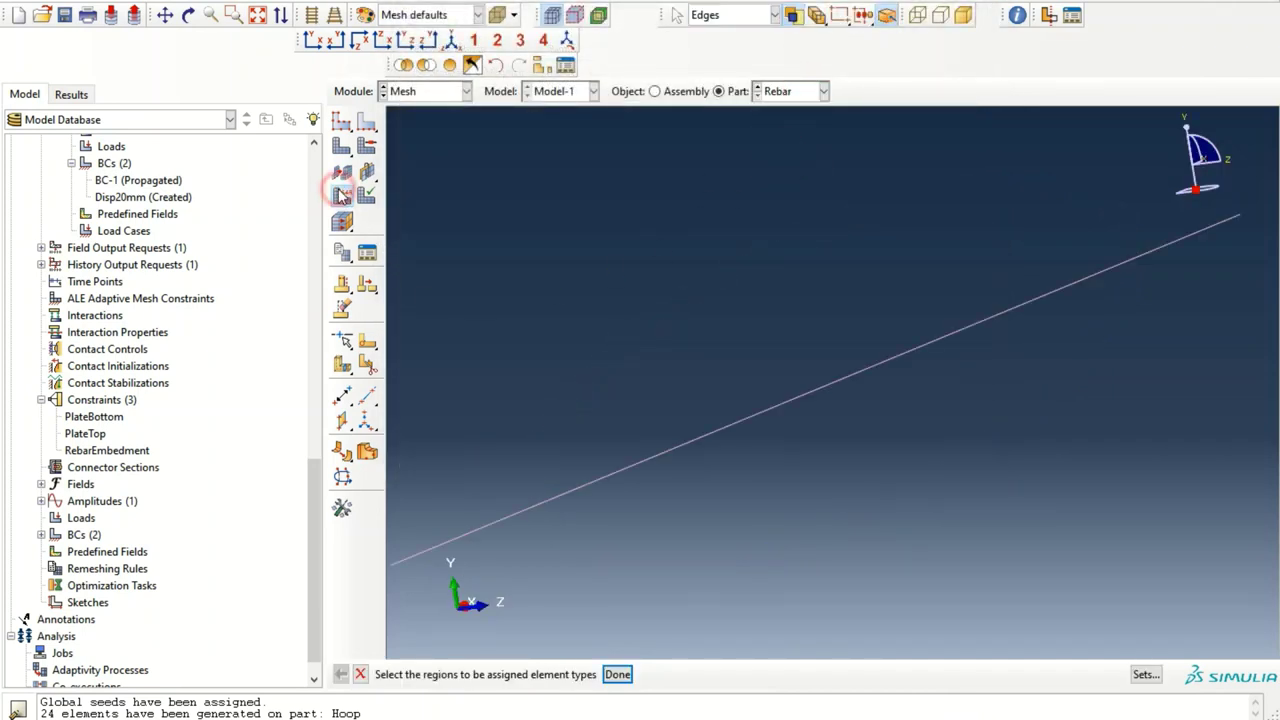
{"action": "left_click", "coordinate": [341, 120]}
{"action": "type", "text": "2"}
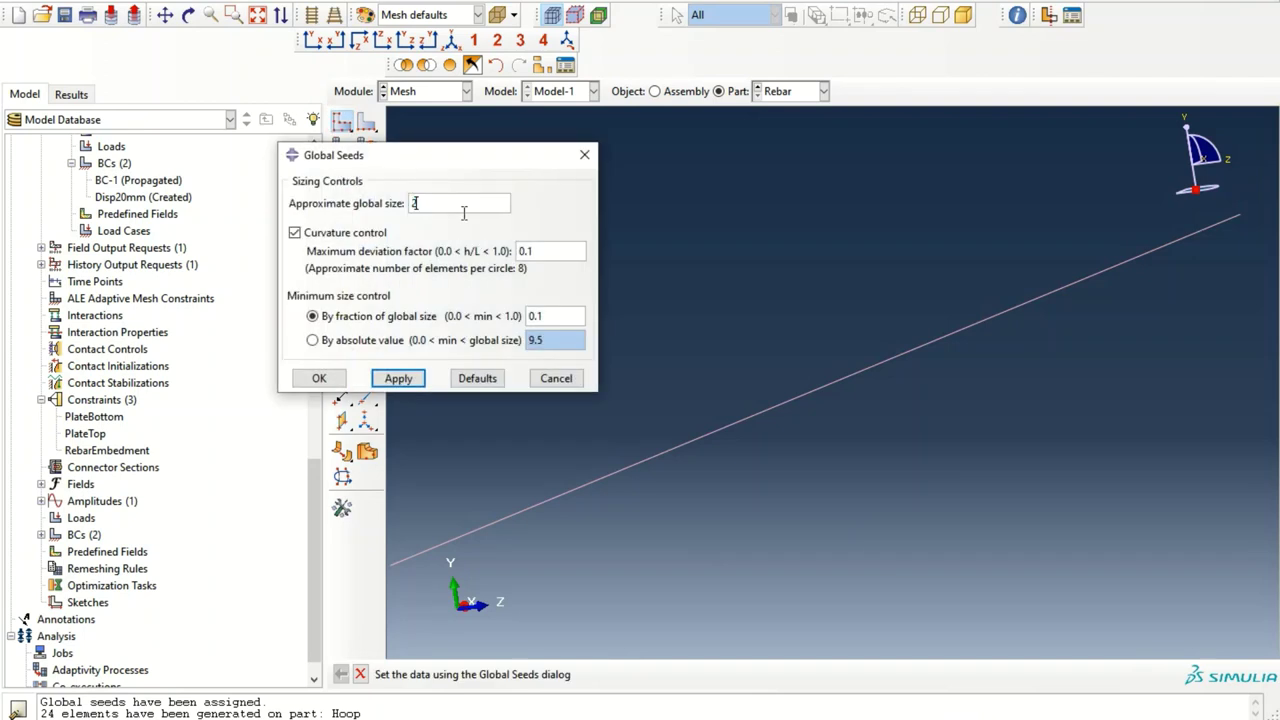
{"action": "type", "text": "0"}
{"action": "key", "text": "Return"}
{"action": "left_click", "coordinate": [319, 378]}
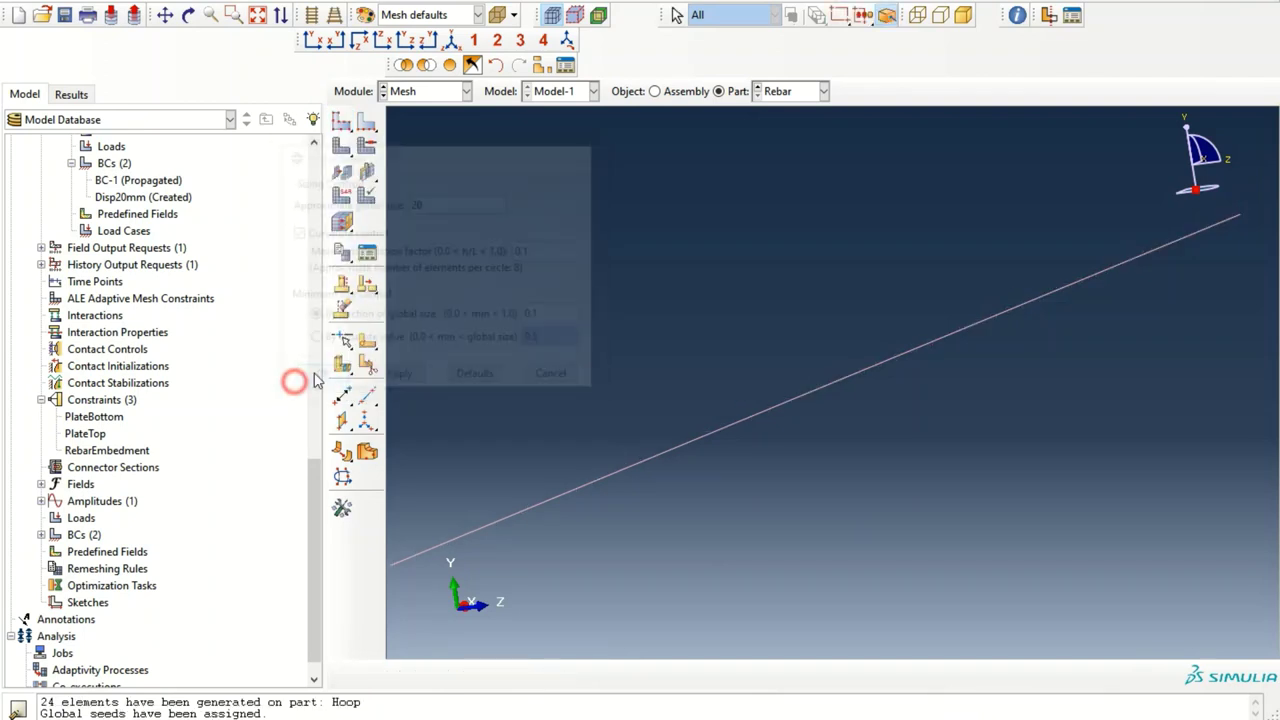
{"action": "left_click", "coordinate": [341, 146]}
{"action": "left_click", "coordinate": [491, 674]}
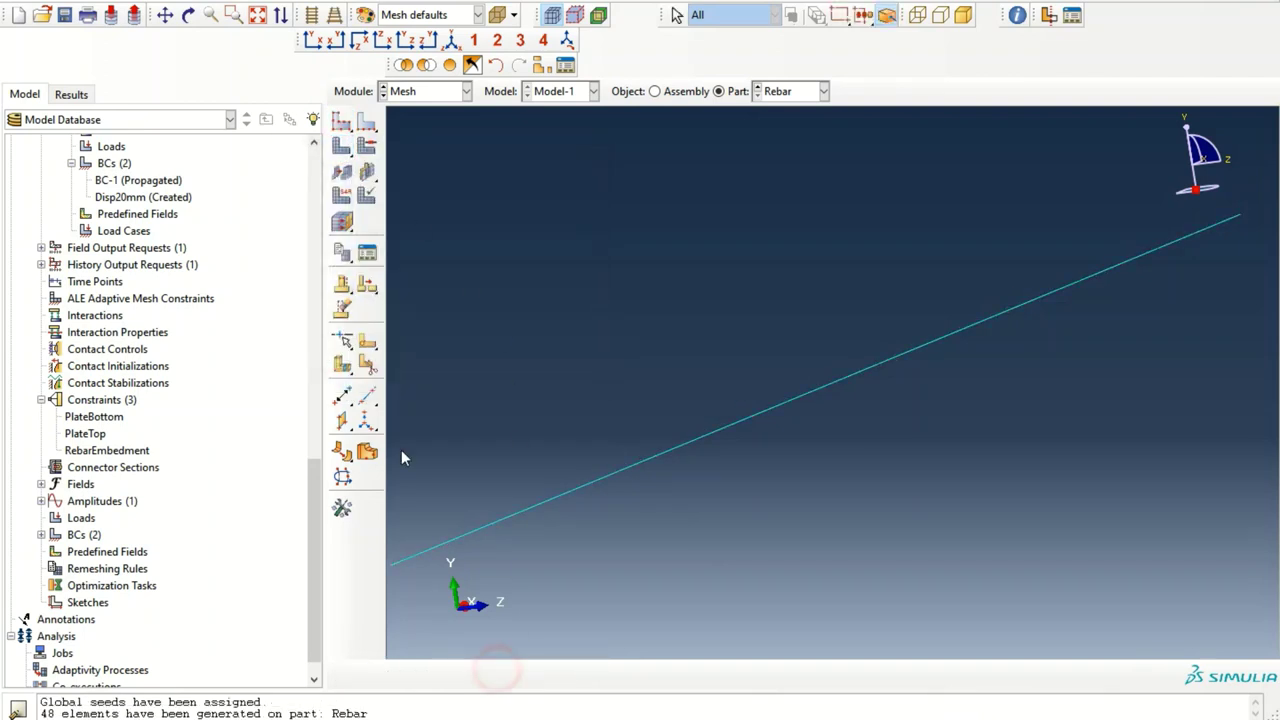
- Assign the Truss element family, linear standard, to the Rebar line
{"action": "left_click", "coordinate": [341, 196]}
{"action": "left_click", "coordinate": [760, 413]}
{"action": "left_click", "coordinate": [614, 672]}
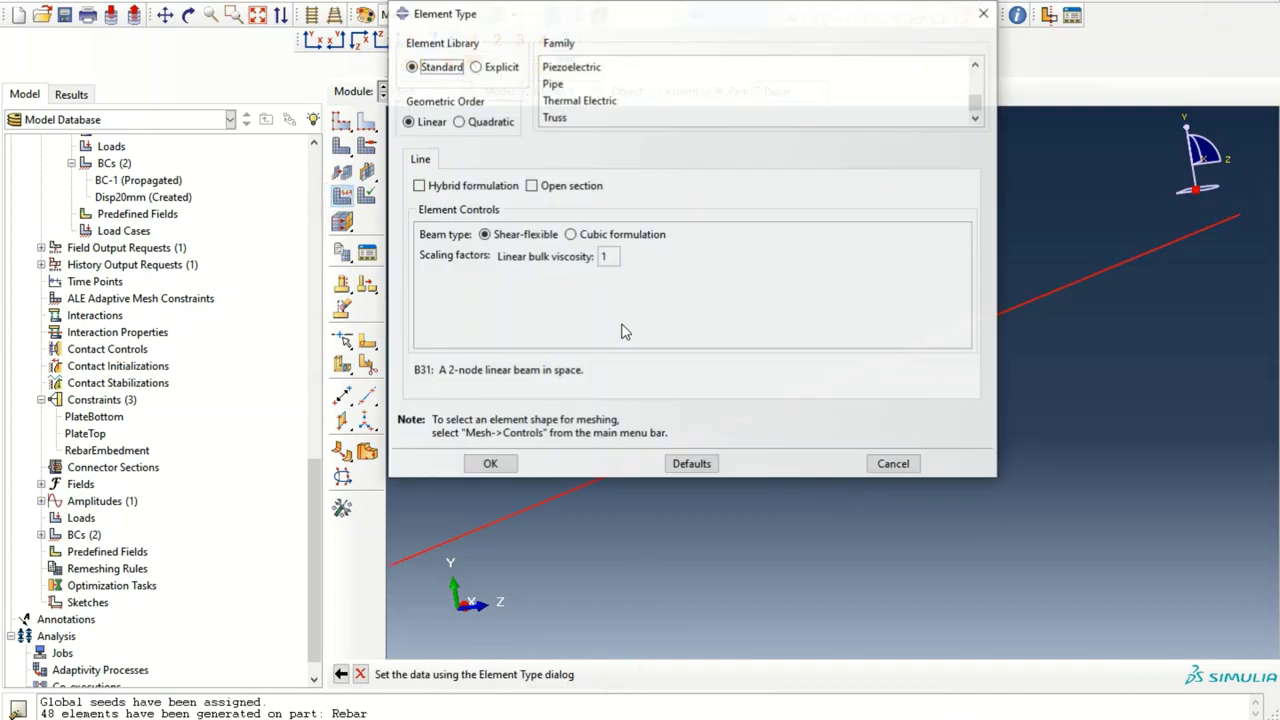
{"action": "left_click", "coordinate": [570, 118]}
{"action": "left_click", "coordinate": [490, 463]}
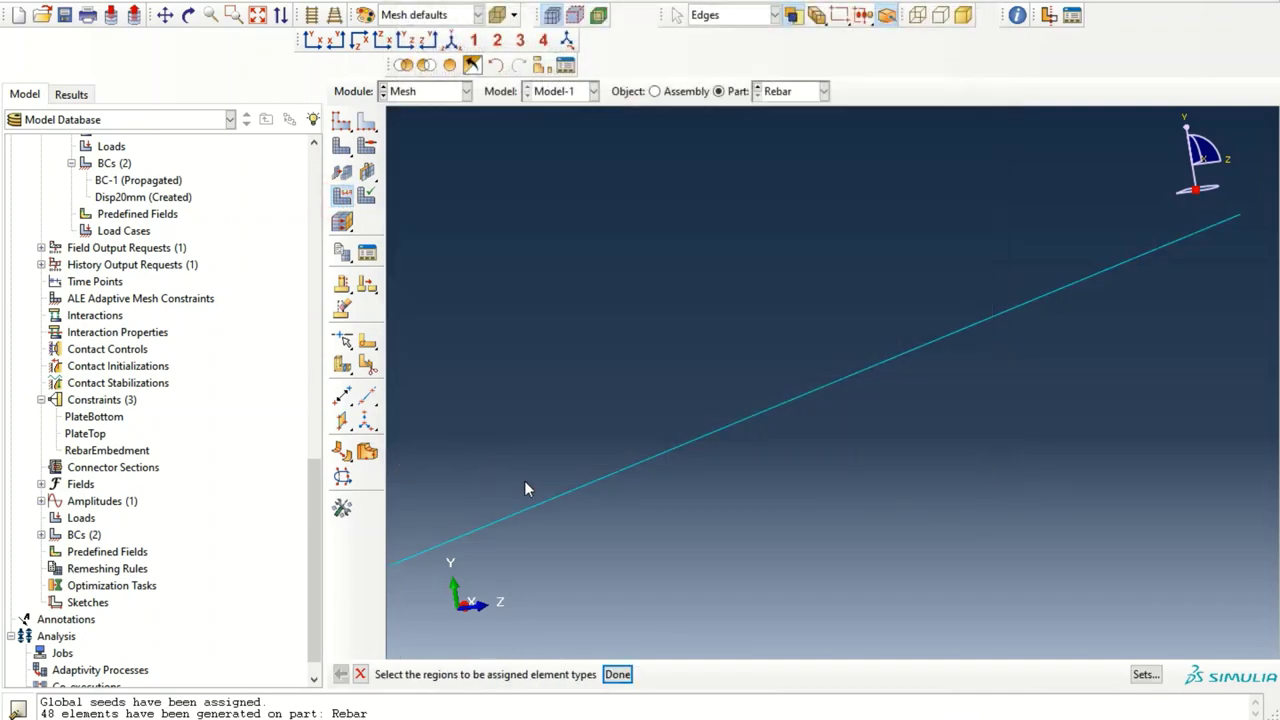
{"action": "scroll", "coordinate": [557, 509], "scroll_direction": "down", "scroll_amount": 3}
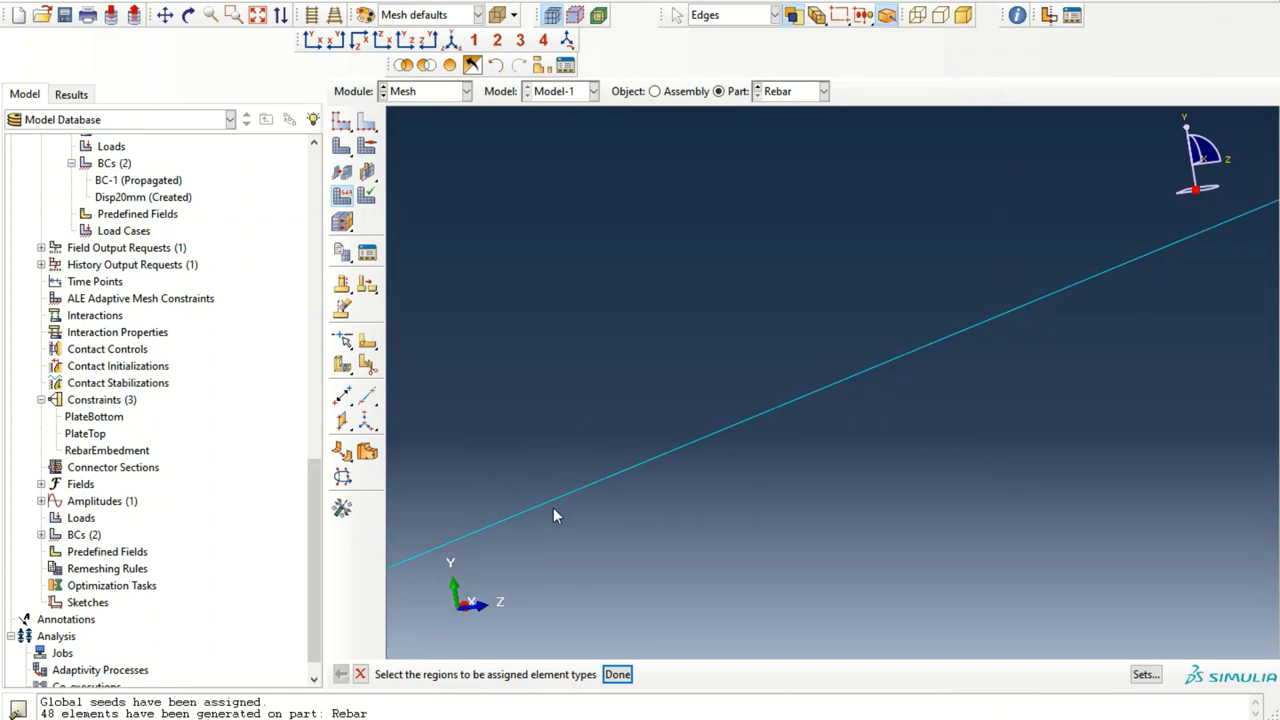
{"action": "left_click_drag", "start_coordinate": [565, 507], "coordinate": [759, 474], "text": "ctrl+alt"}
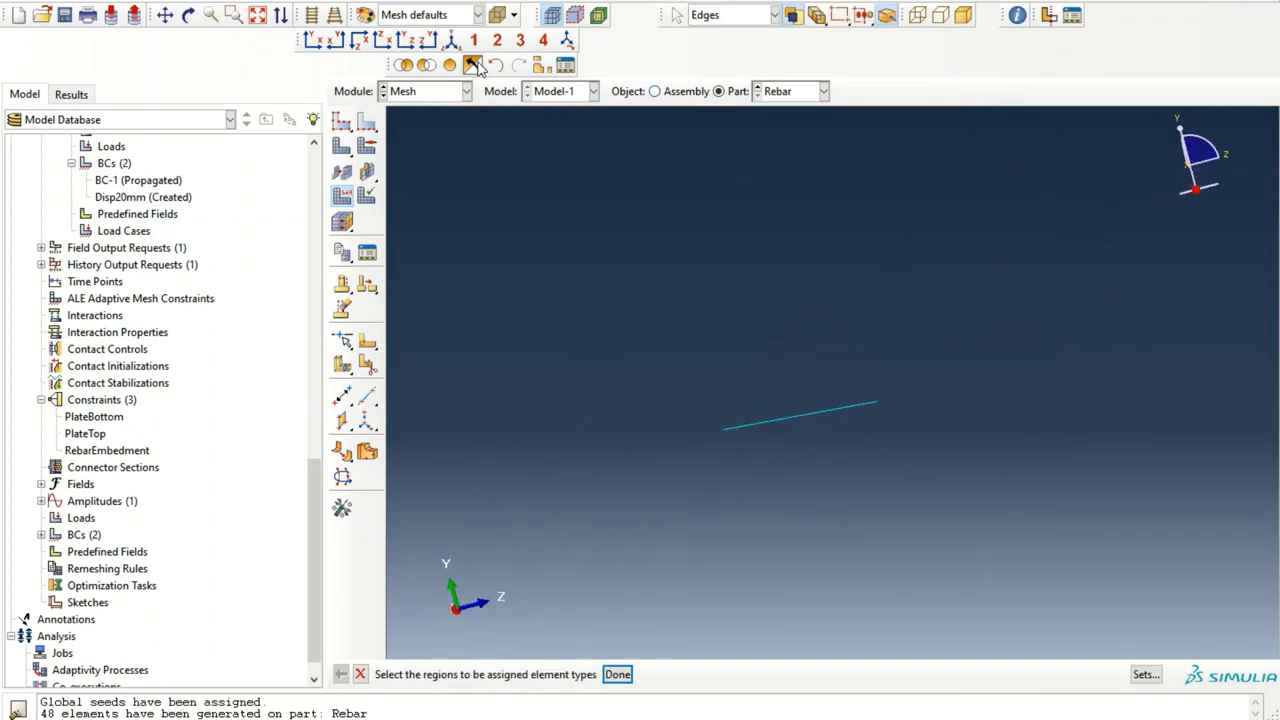
{"action": "left_click", "coordinate": [452, 40]}
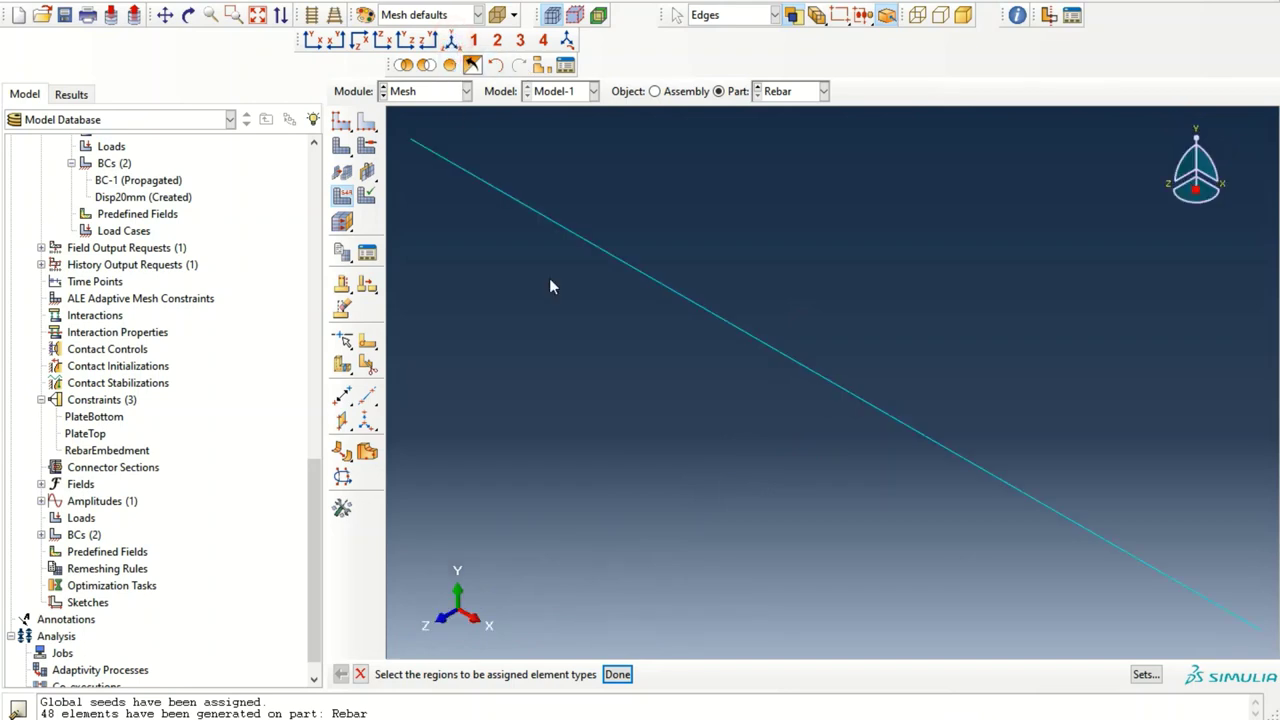
{"action": "scroll", "coordinate": [771, 514], "scroll_direction": "down", "scroll_amount": 2}
{"action": "middle_click_drag", "start_coordinate": [827, 510], "coordinate": [815, 425], "text": "ctrl+alt"}
{"action": "scroll", "coordinate": [680, 537], "scroll_direction": "up", "scroll_amount": 1}
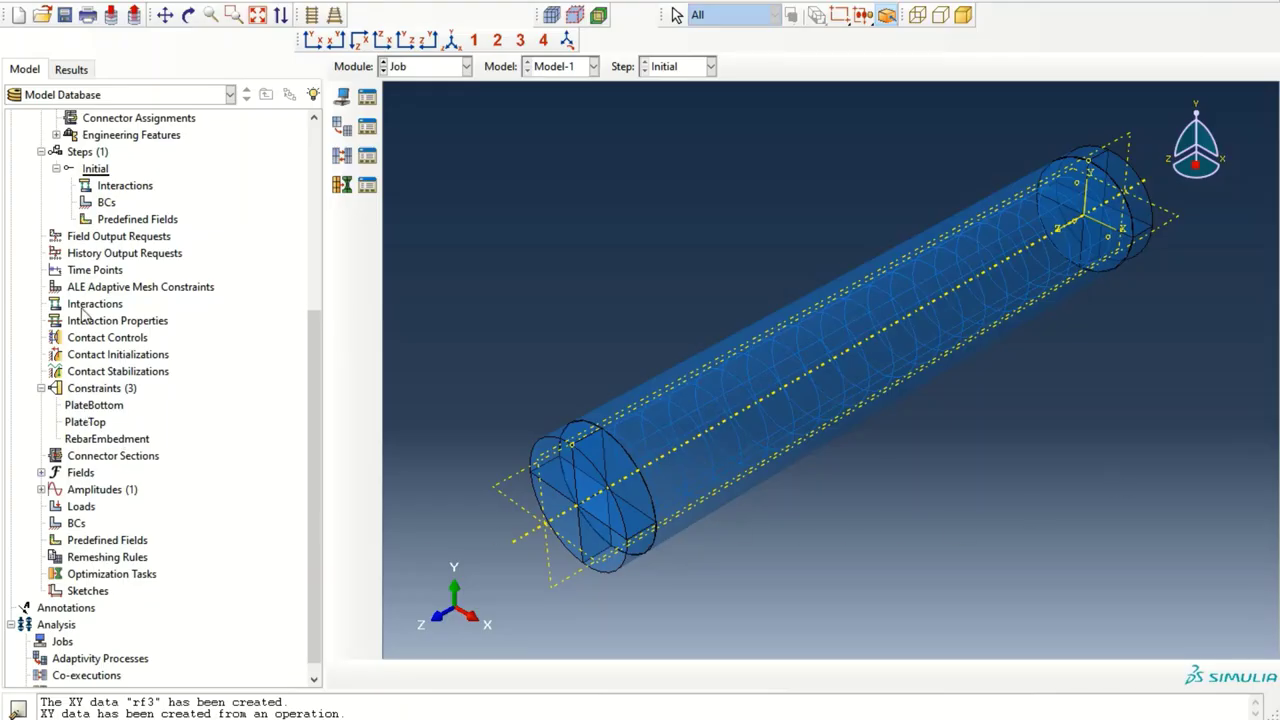
- Create a Displacement/Rotation boundary condition named Pinned in the Initial step
{"action": "scroll", "coordinate": [75, 308], "scroll_direction": "up", "scroll_amount": 2}
{"action": "left_click", "coordinate": [95, 271]}
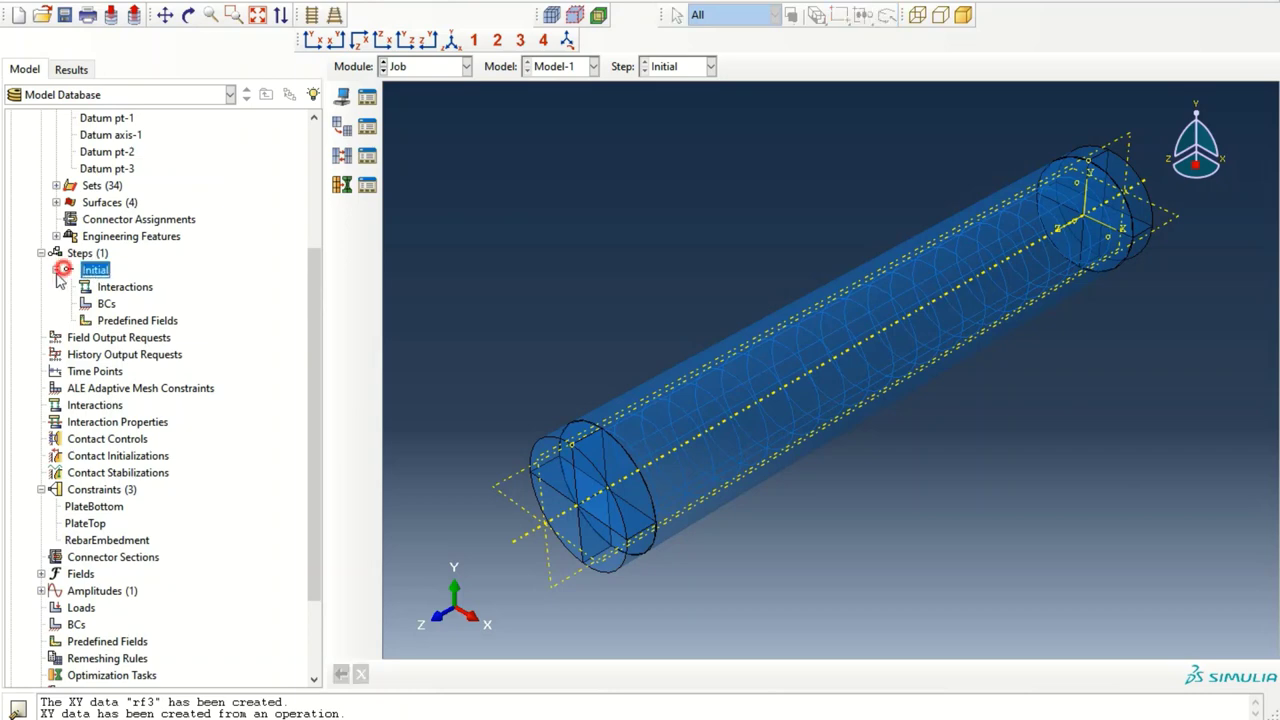
{"action": "left_click", "coordinate": [107, 304]}
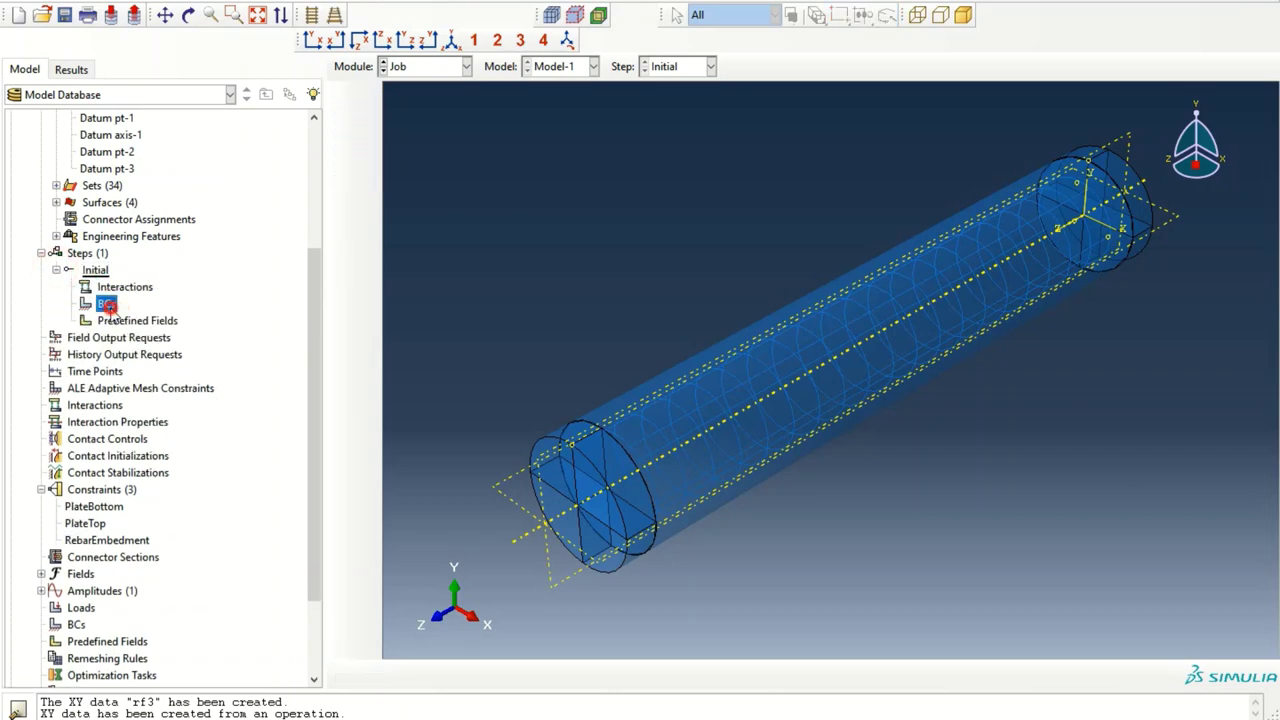
{"action": "double_click", "coordinate": [107, 305]}
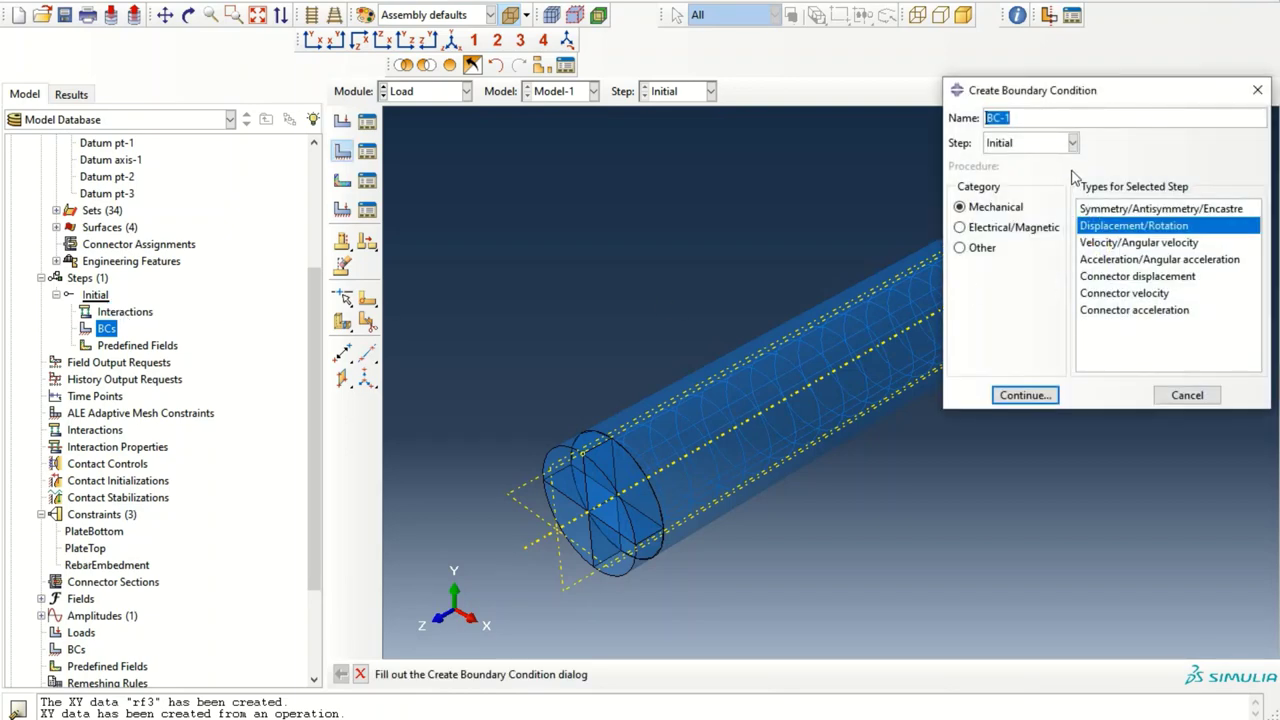
{"action": "key", "text": "Return"}
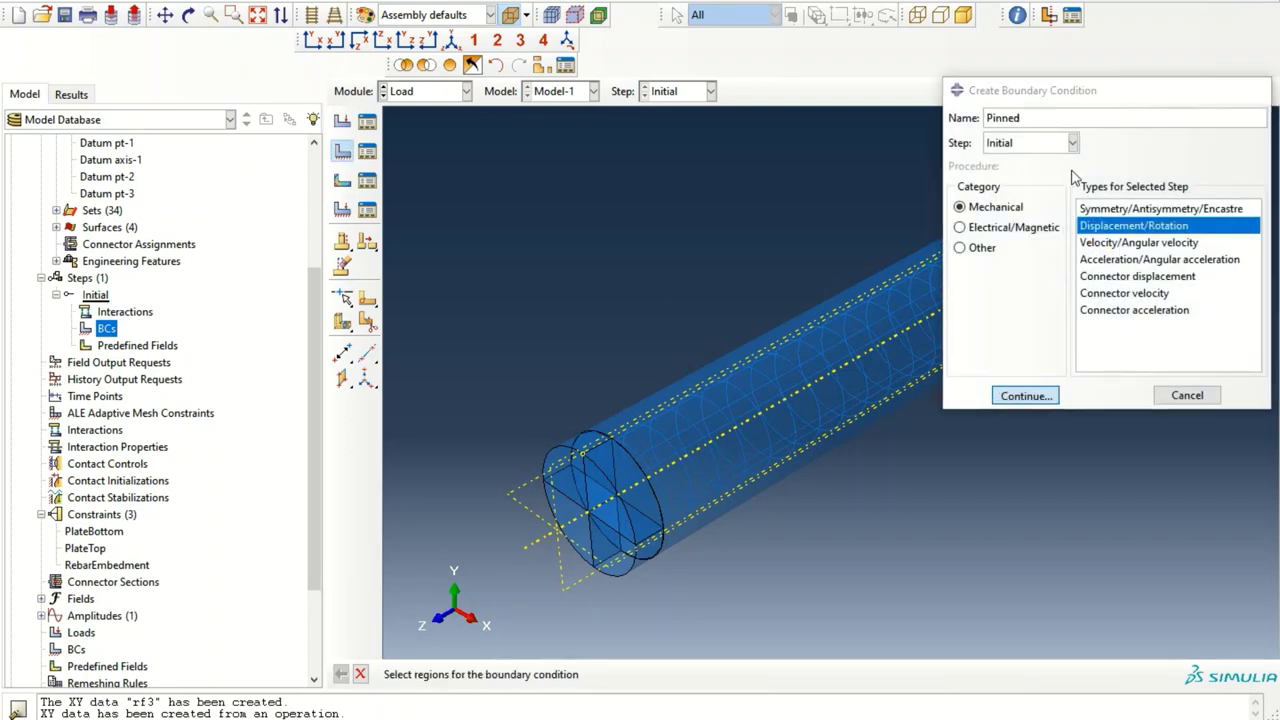
- Apply the Pinned boundary condition to the outer face of the end plate at the column's negative-Z end, constraining U1, U2 and U3
{"action": "left_click_drag", "start_coordinate": [1225, 310], "coordinate": [963, 293], "text": "ctrl+alt"}
{"action": "left_click", "coordinate": [1022, 313]}
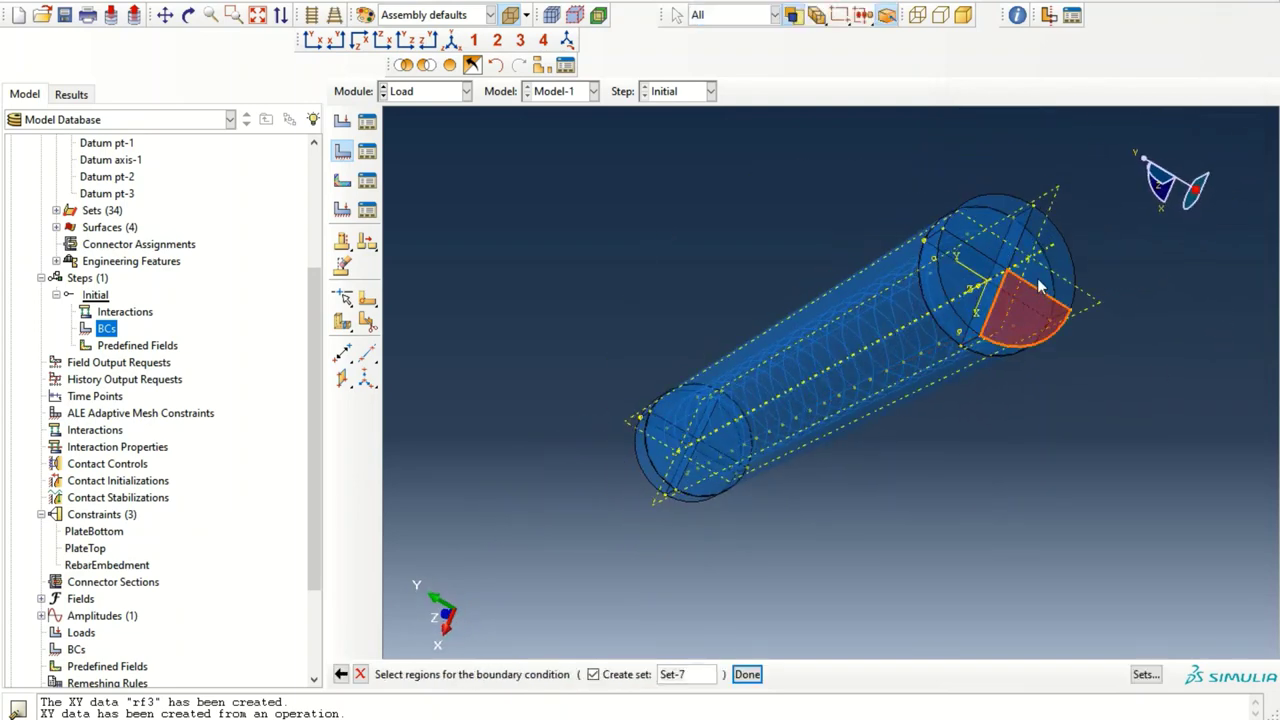
{"action": "left_click", "coordinate": [747, 674]}
{"action": "left_click", "coordinate": [224, 237]}
{"action": "left_click", "coordinate": [229, 257]}
{"action": "left_click", "coordinate": [229, 275]}
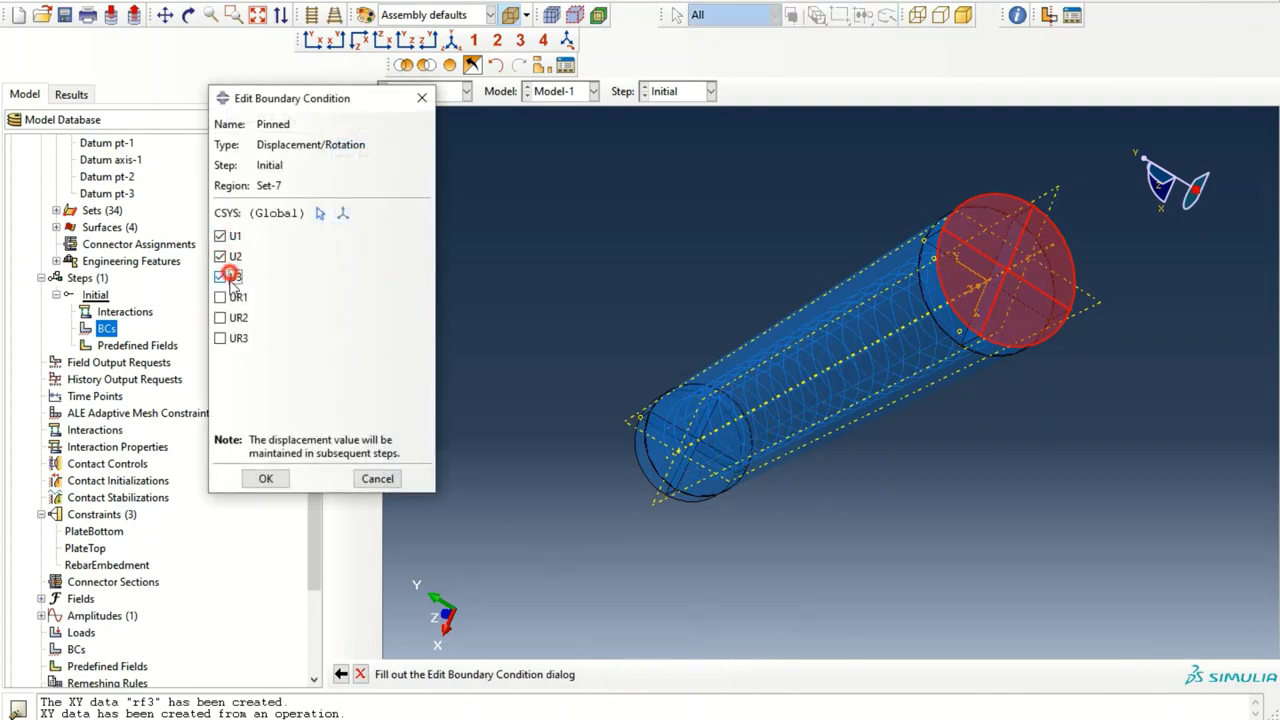
{"action": "left_click", "coordinate": [263, 477]}
- Create a Dynamic, Explicit analysis step named DispControlled after the Initial step
{"action": "left_click_drag", "start_coordinate": [730, 432], "coordinate": [600, 500], "text": "ctrl+alt"}
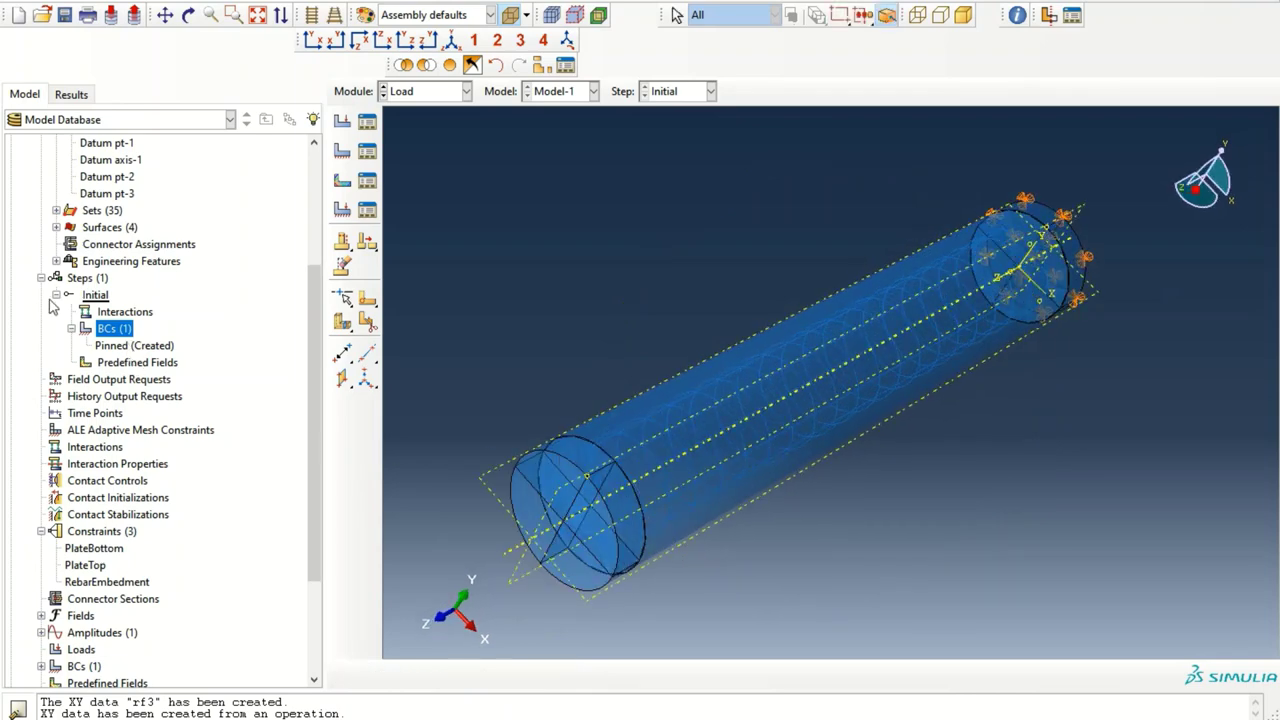
{"action": "left_click", "coordinate": [56, 294]}
{"action": "left_click", "coordinate": [56, 294]}
{"action": "left_click", "coordinate": [74, 280]}
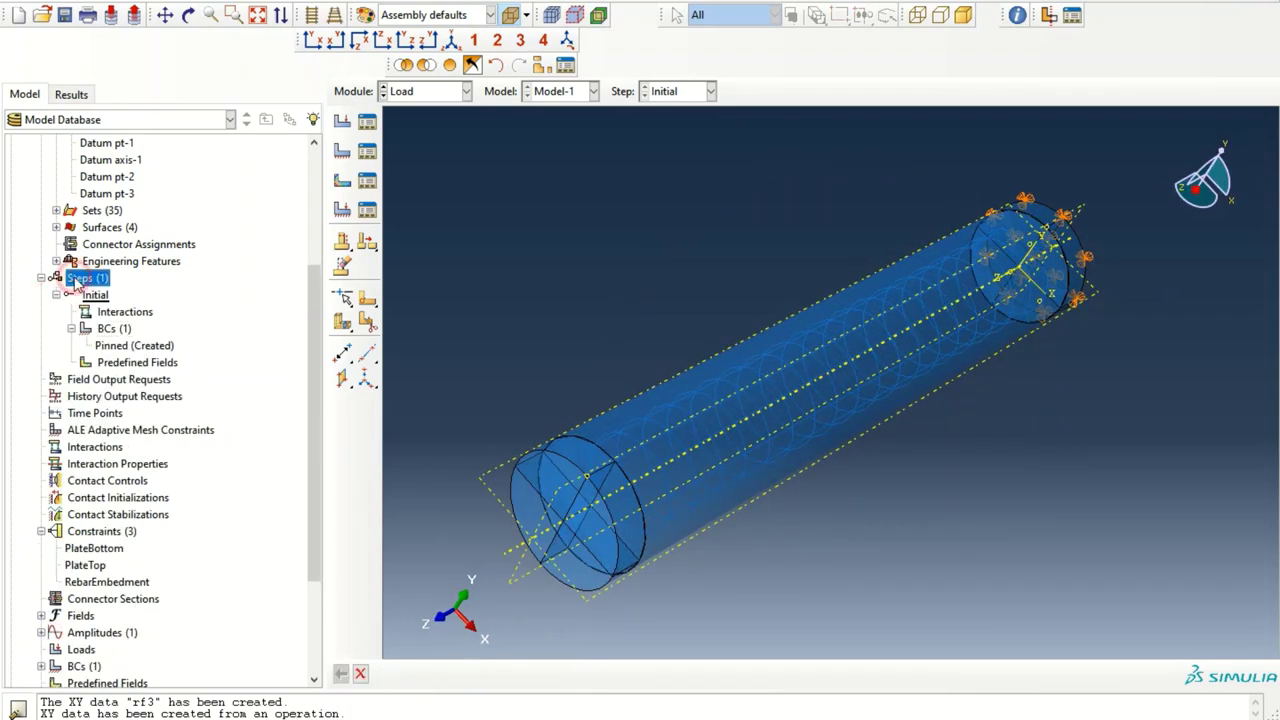
{"action": "double_click", "coordinate": [74, 280]}
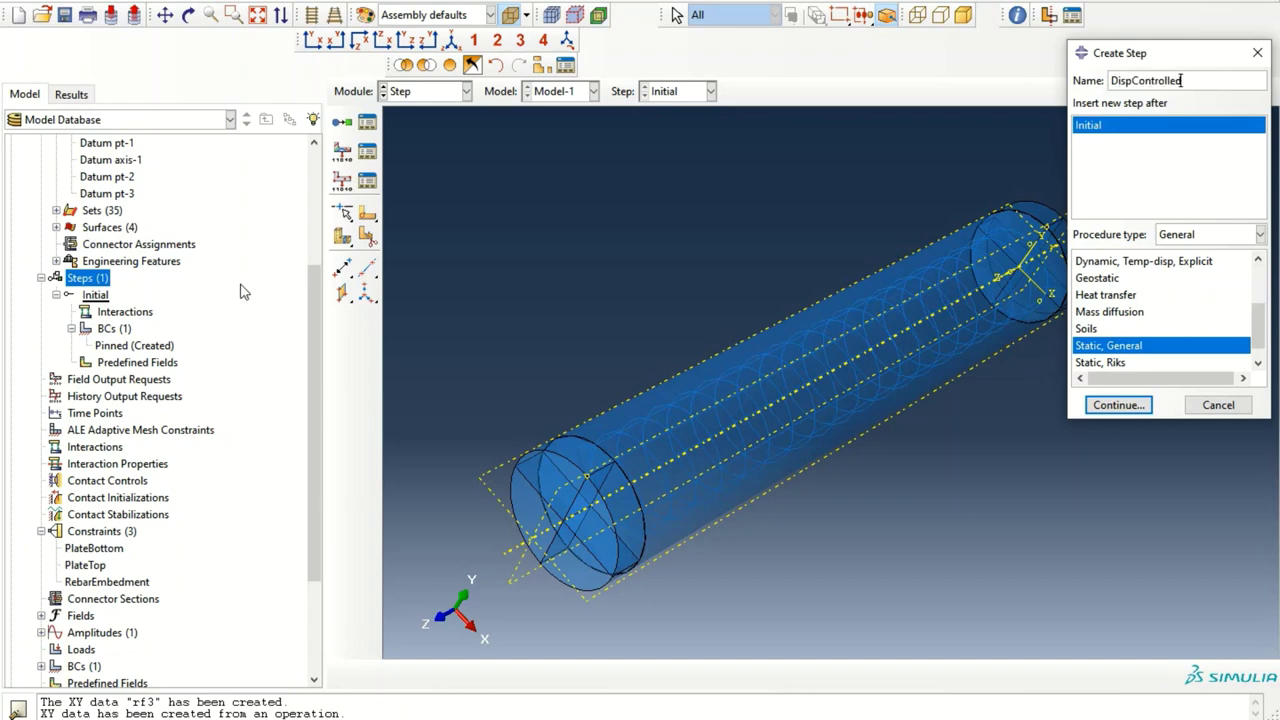
{"action": "scroll", "coordinate": [1130, 320], "scroll_direction": "up", "scroll_amount": 2}
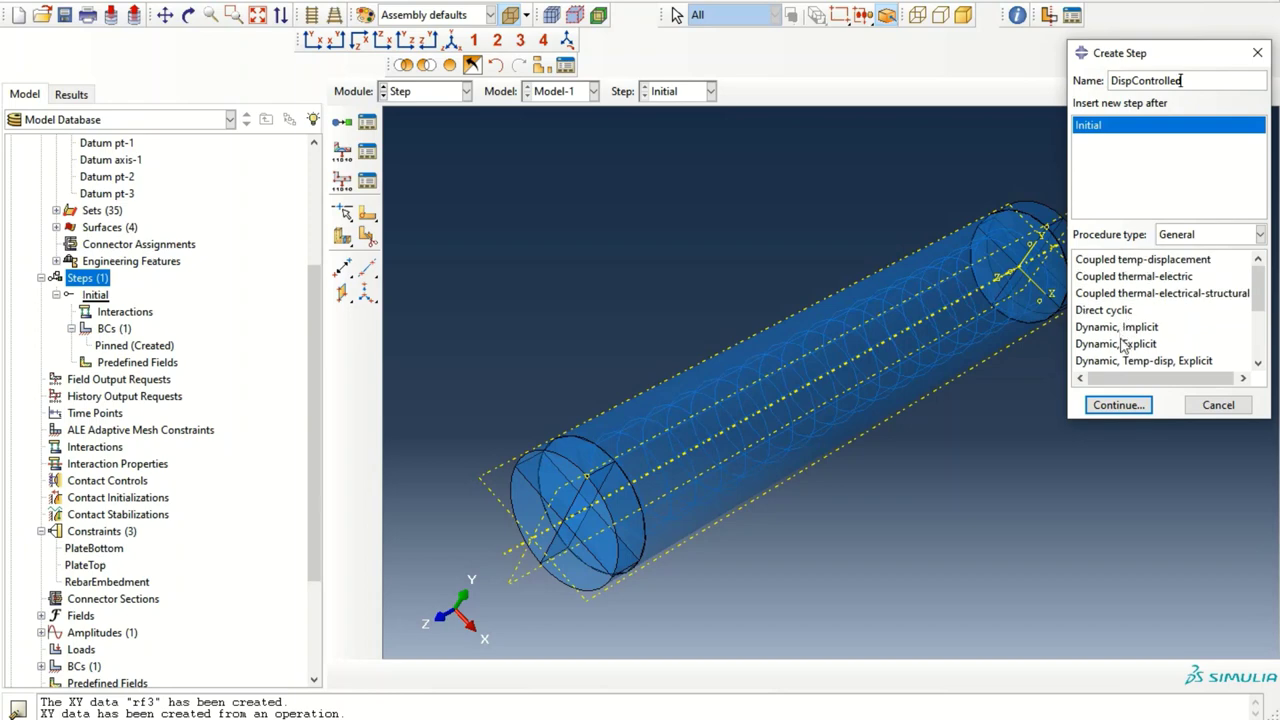
{"action": "left_click", "coordinate": [1115, 343]}
{"action": "left_click", "coordinate": [1118, 405]}
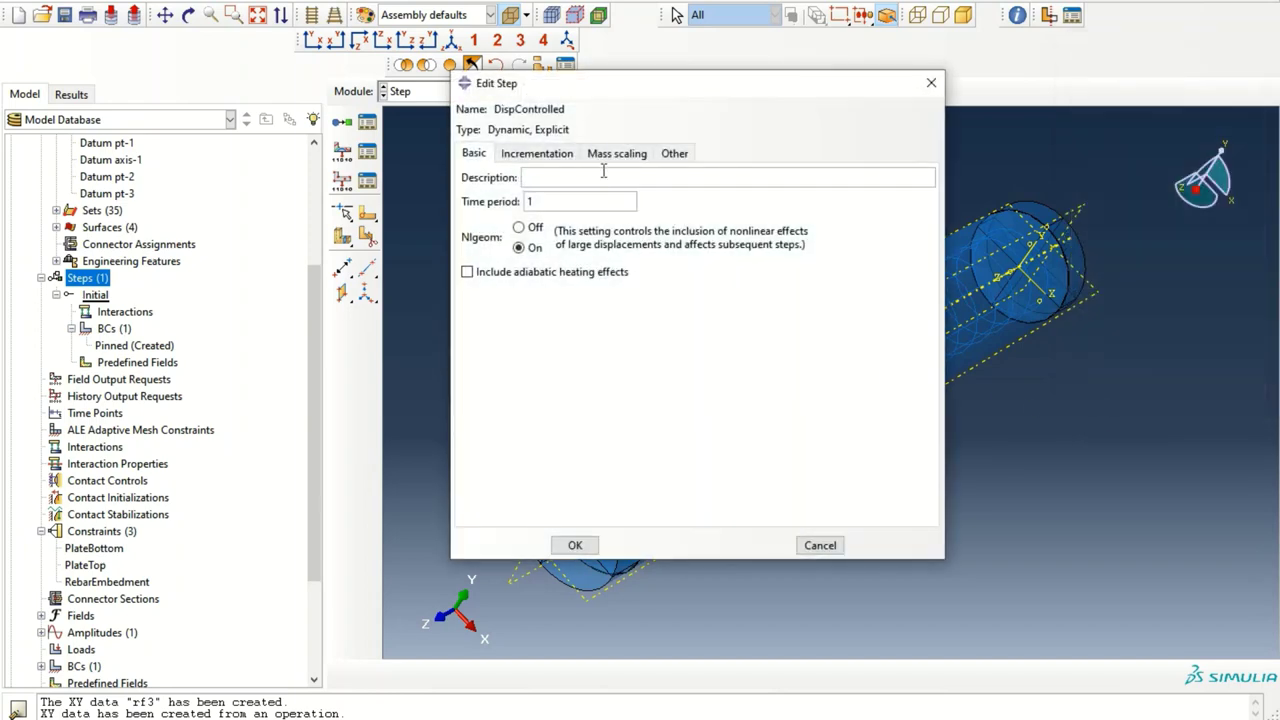
- Add semi-automatic mass scaling by factor for the whole model at the beginning of the DispControlled step
{"action": "left_click", "coordinate": [614, 153]}
{"action": "left_click", "coordinate": [522, 210]}
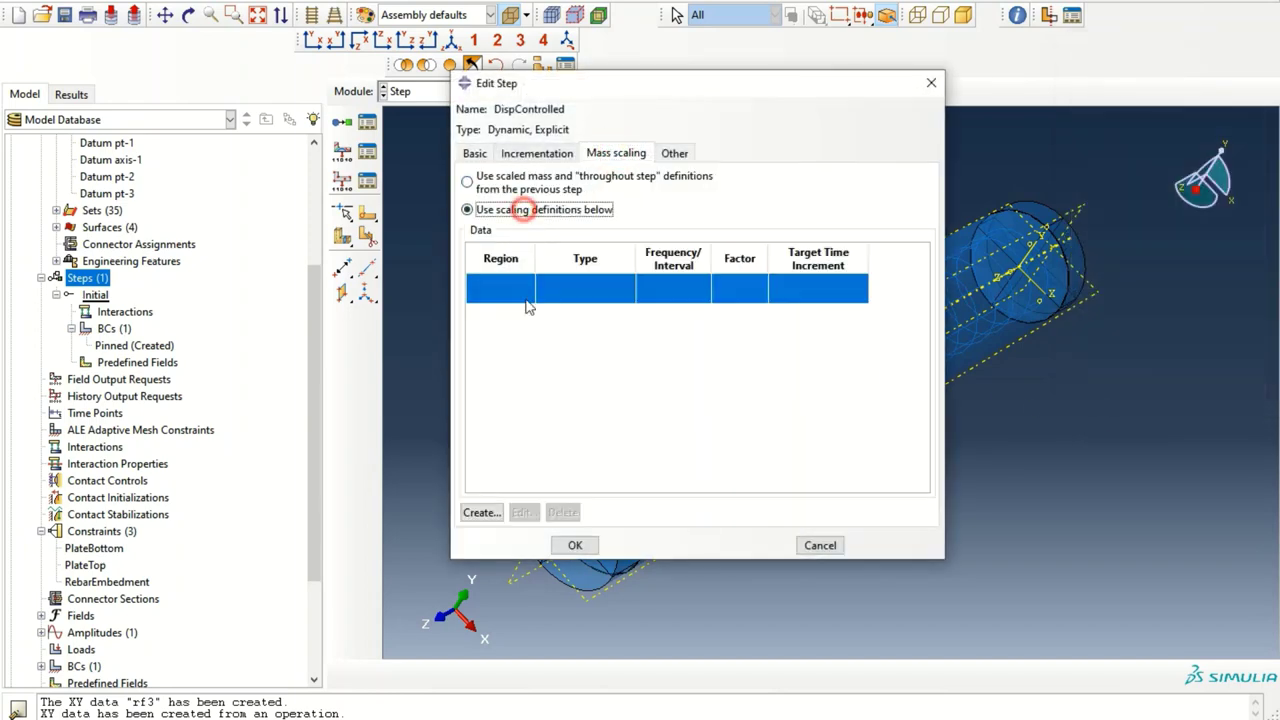
{"action": "left_click", "coordinate": [479, 512]}
{"action": "left_click", "coordinate": [609, 335]}
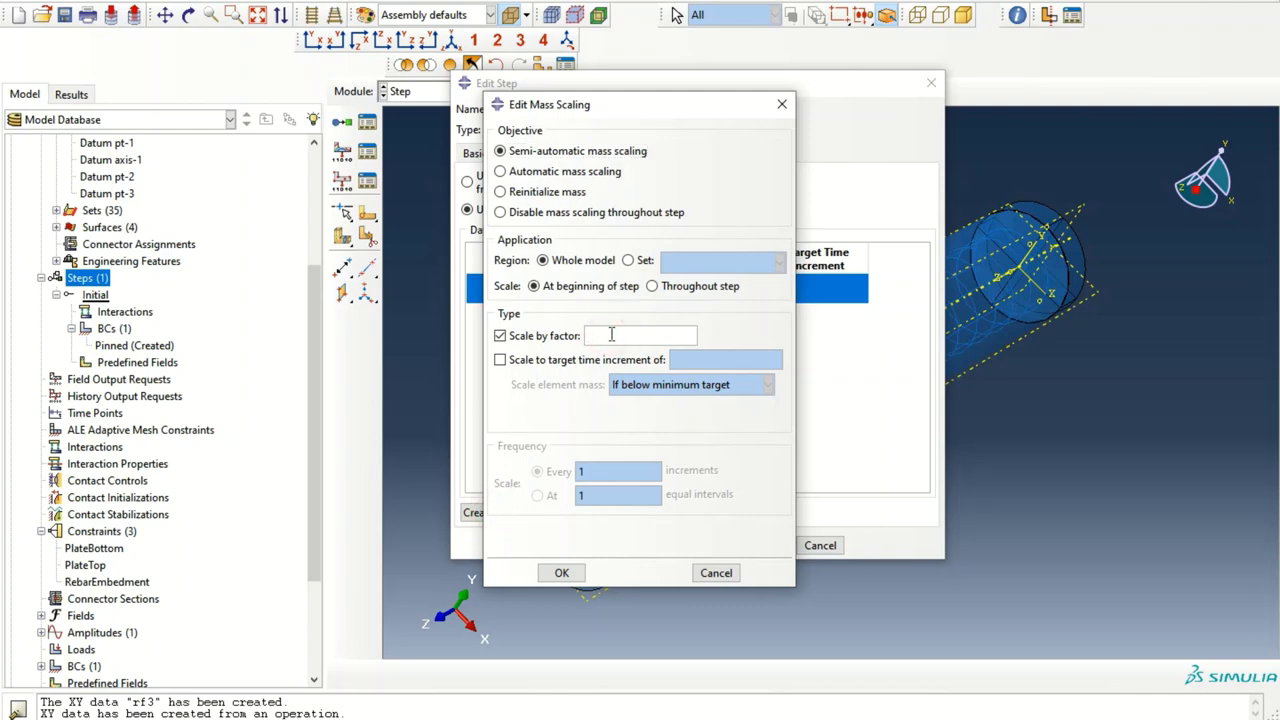
{"action": "left_click", "coordinate": [561, 572]}
{"action": "left_click", "coordinate": [576, 546]}
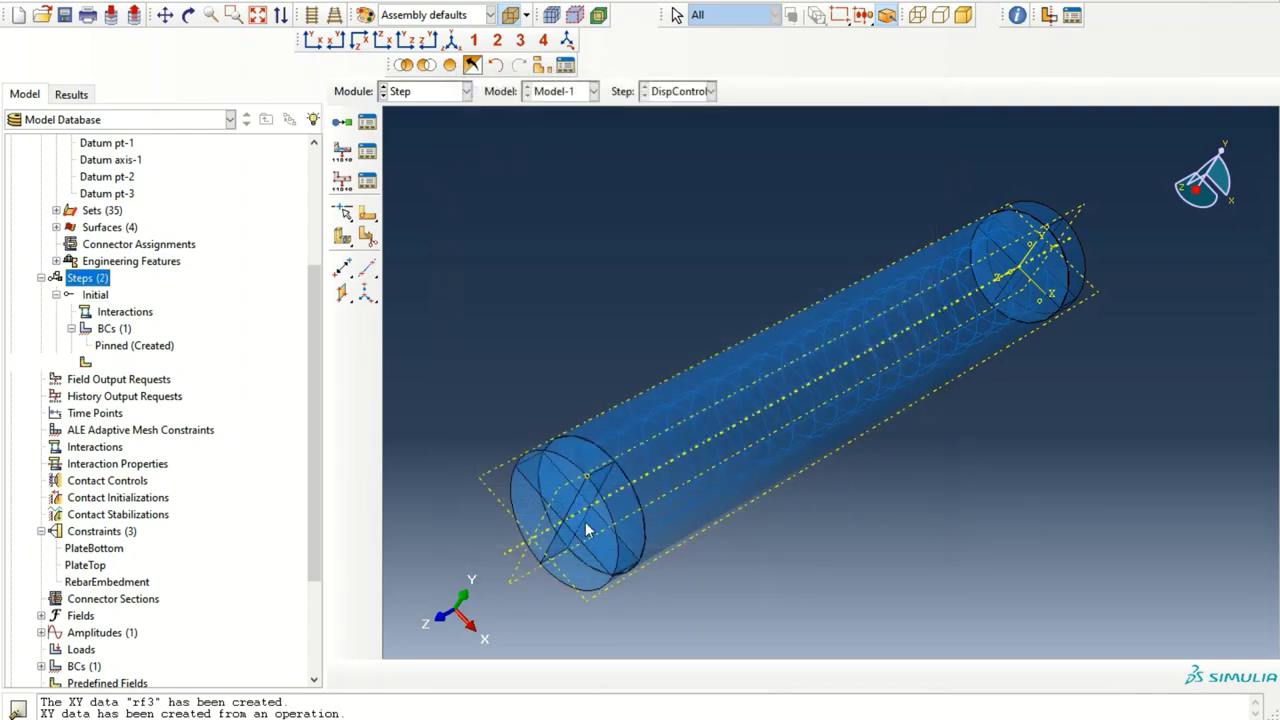
- Create a Displacement/Rotation boundary condition named Disp20mm in the DispControlled step
{"action": "left_click", "coordinate": [56, 379]}
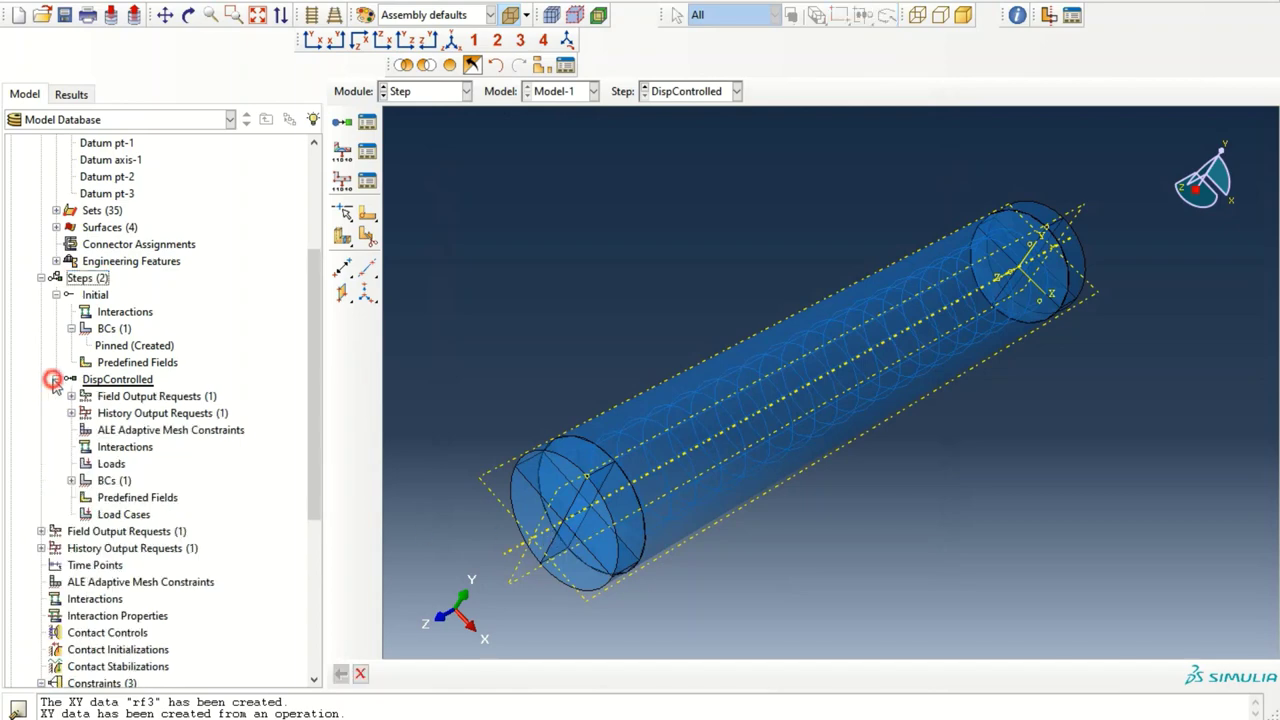
{"action": "left_click", "coordinate": [71, 481]}
{"action": "left_click", "coordinate": [114, 480]}
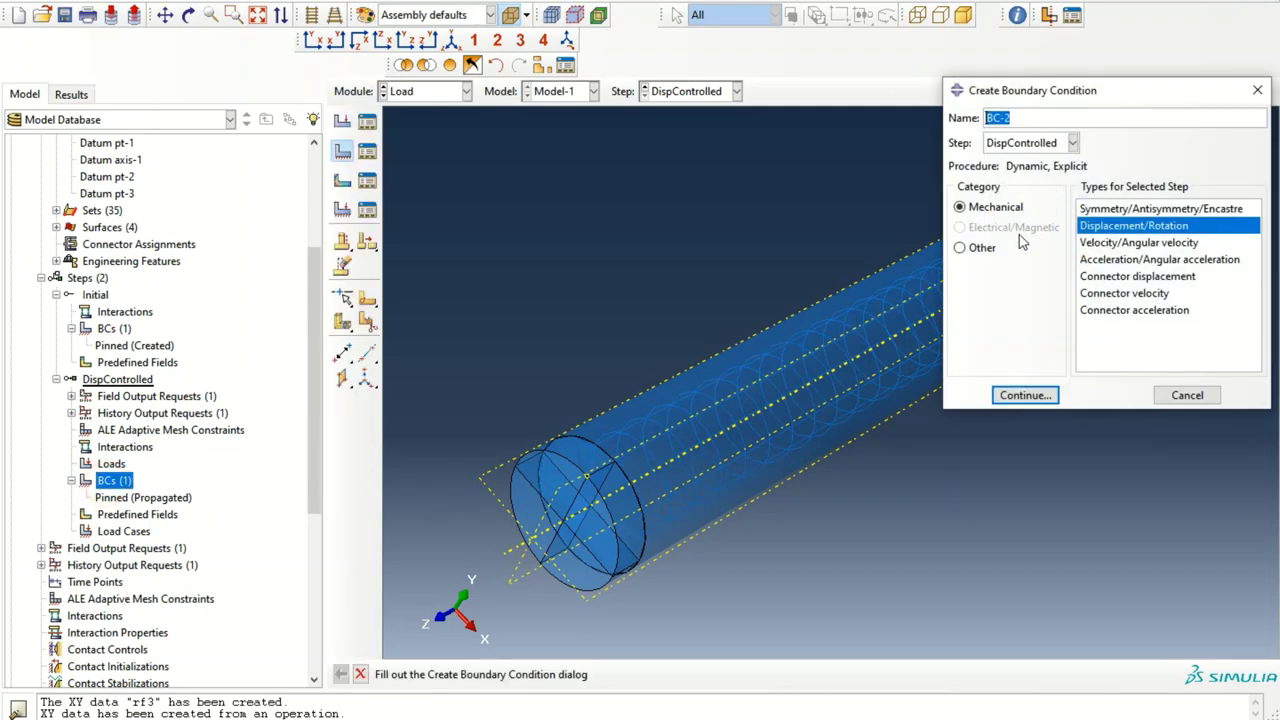
{"action": "type", "text": "Disp20mm"}
{"action": "left_click", "coordinate": [1030, 396]}
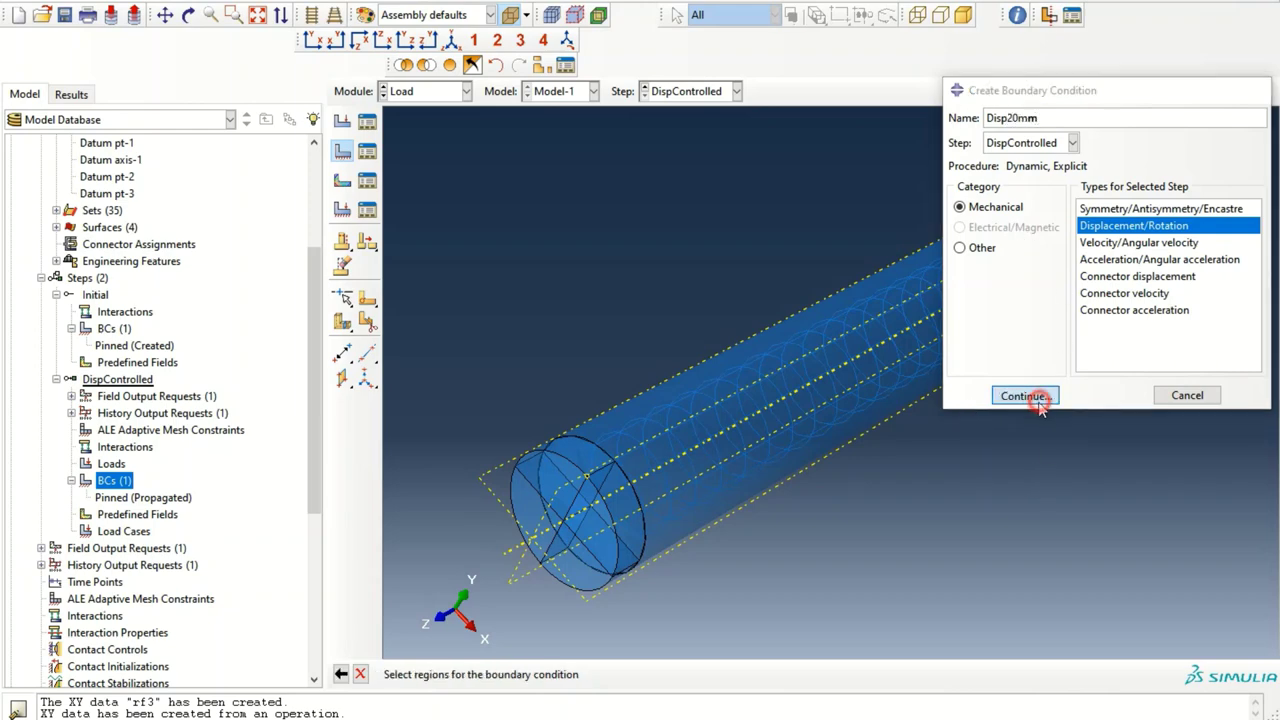